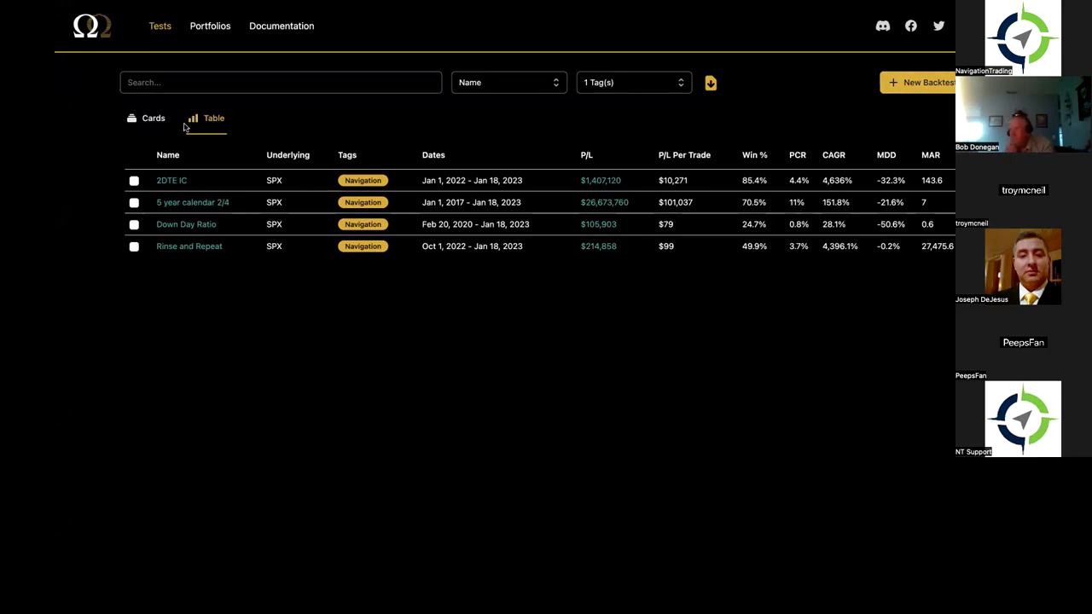
- Show the saved tests as cards, switch back to the table, and start a new backtest
left_click(155, 125)
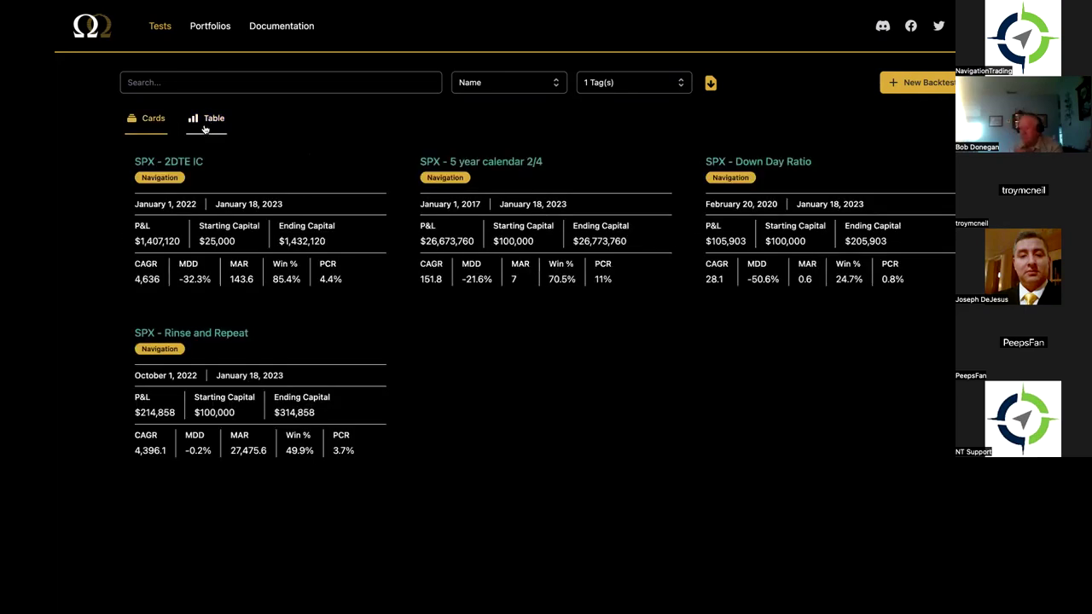
left_click(204, 129)
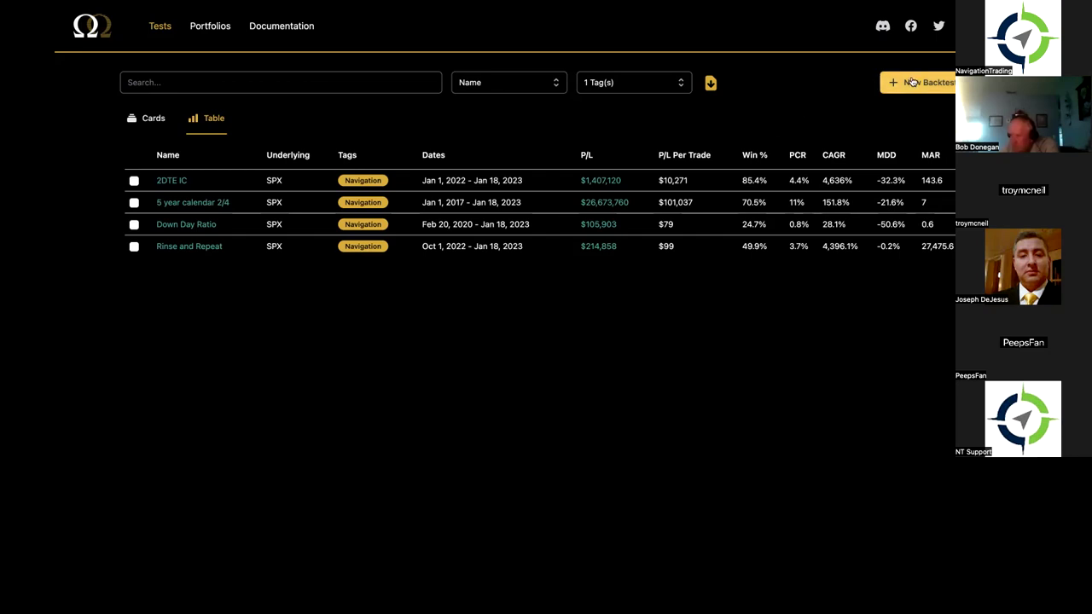
left_click(908, 82)
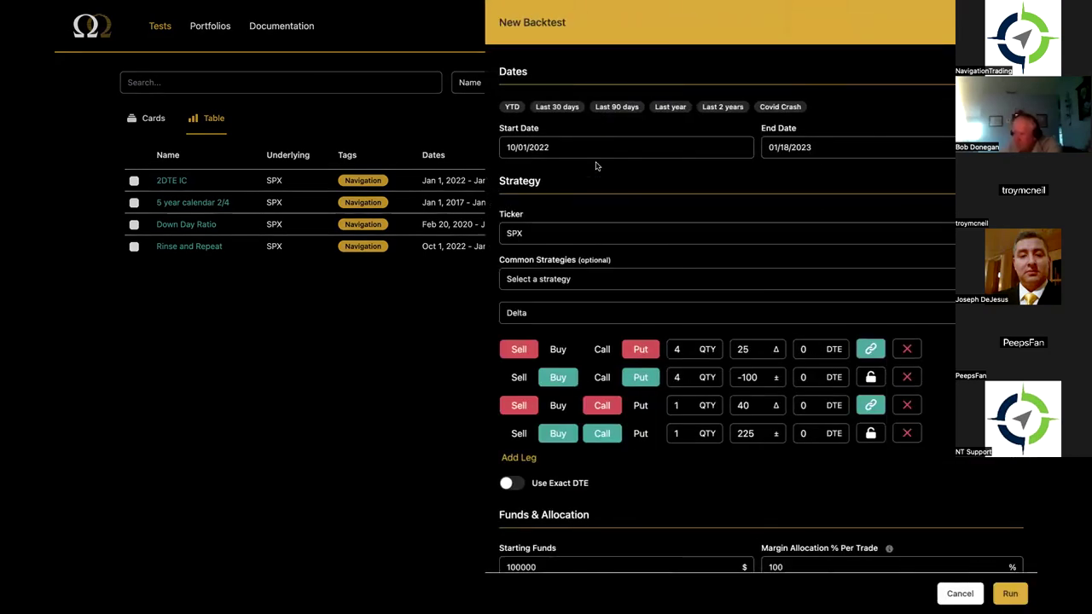
scroll(596, 165, "down", 1)
scroll(596, 165, "up", 1)
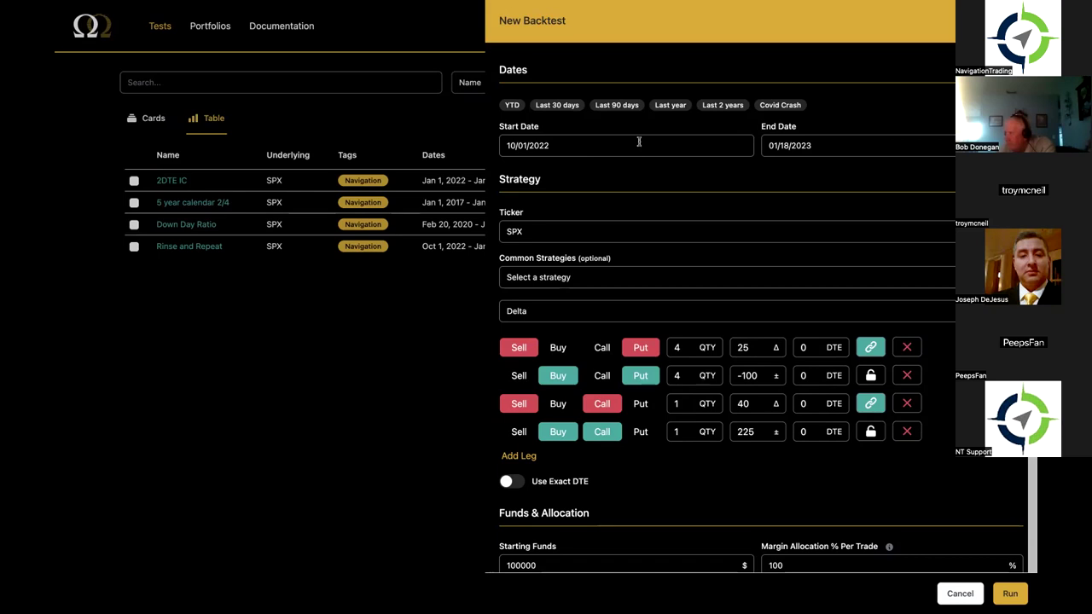
- Examine the ticker choices available for the new backtest, leaving SPX selected
left_click(793, 106)
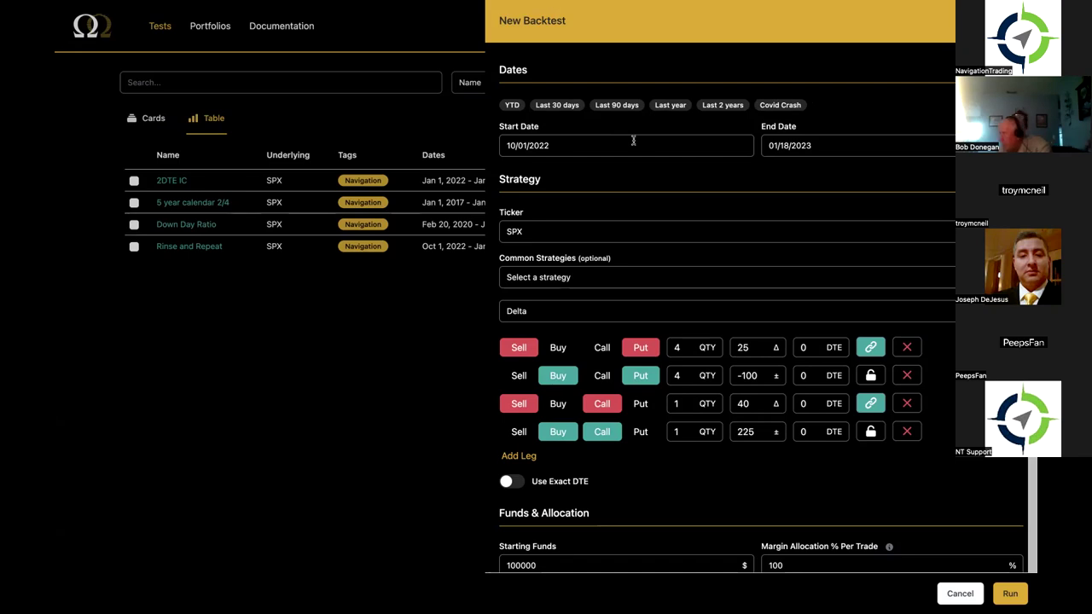
left_click(646, 226)
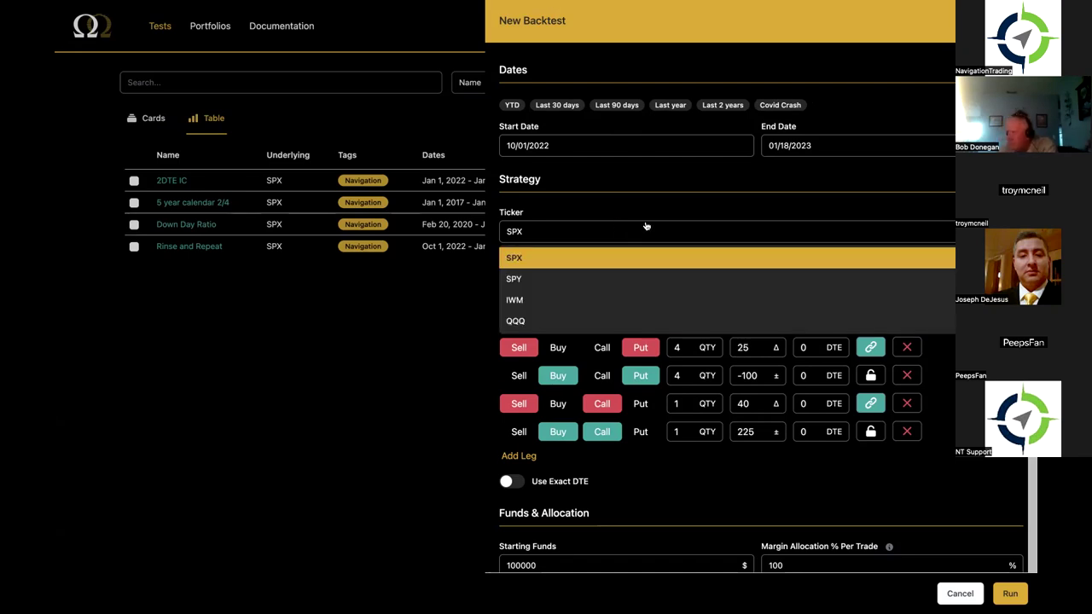
scroll(646, 226, "down", 1)
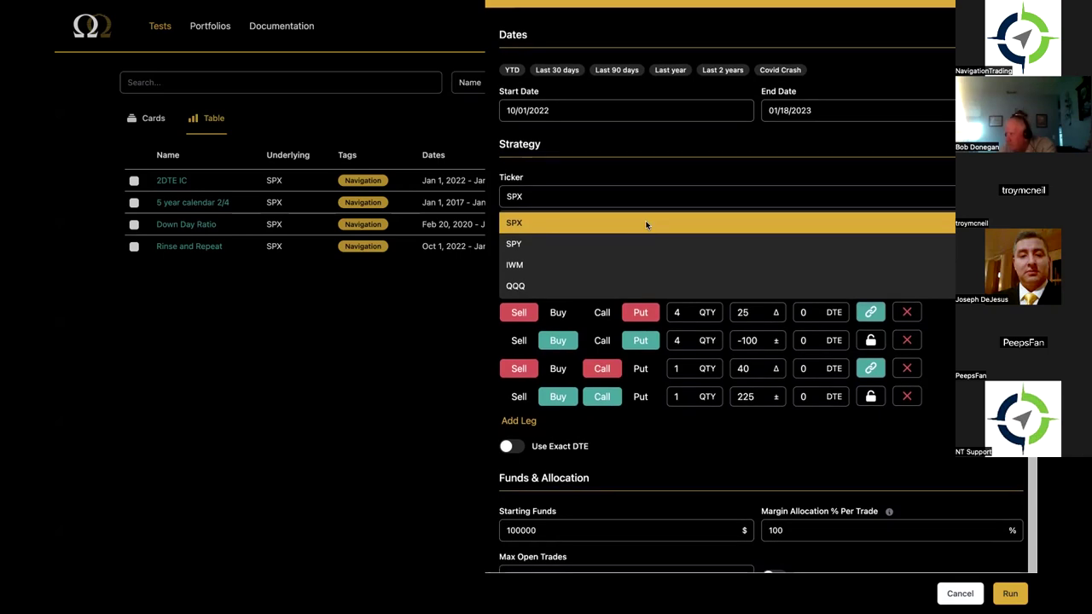
left_click(669, 165)
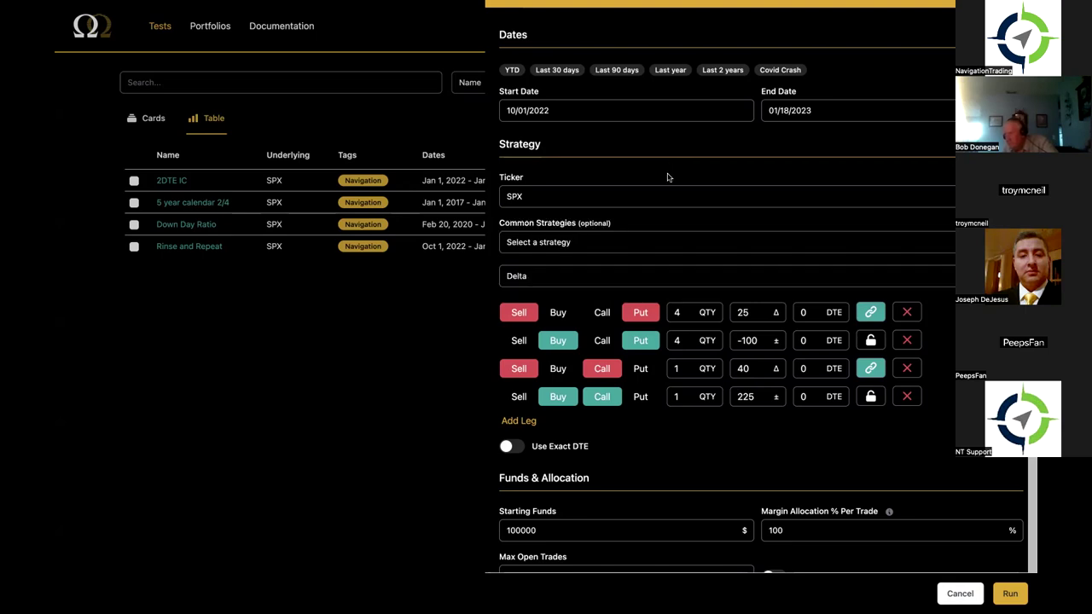
- Browse the common strategies and load the Iron Fly template into the backtest
scroll(668, 177, "down", 2)
left_click(659, 164)
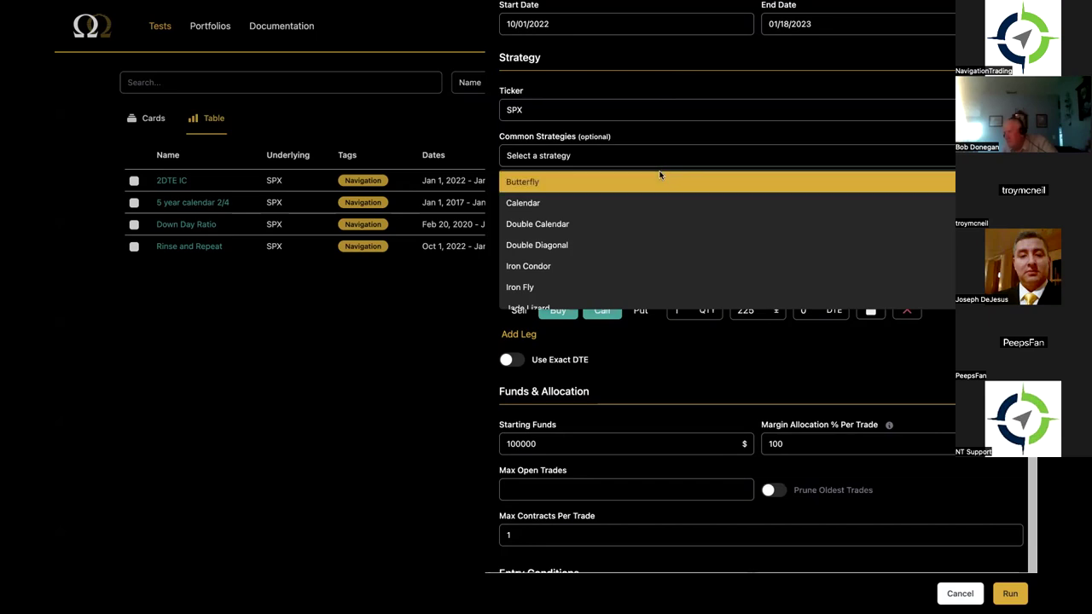
scroll(661, 203, "down", 5)
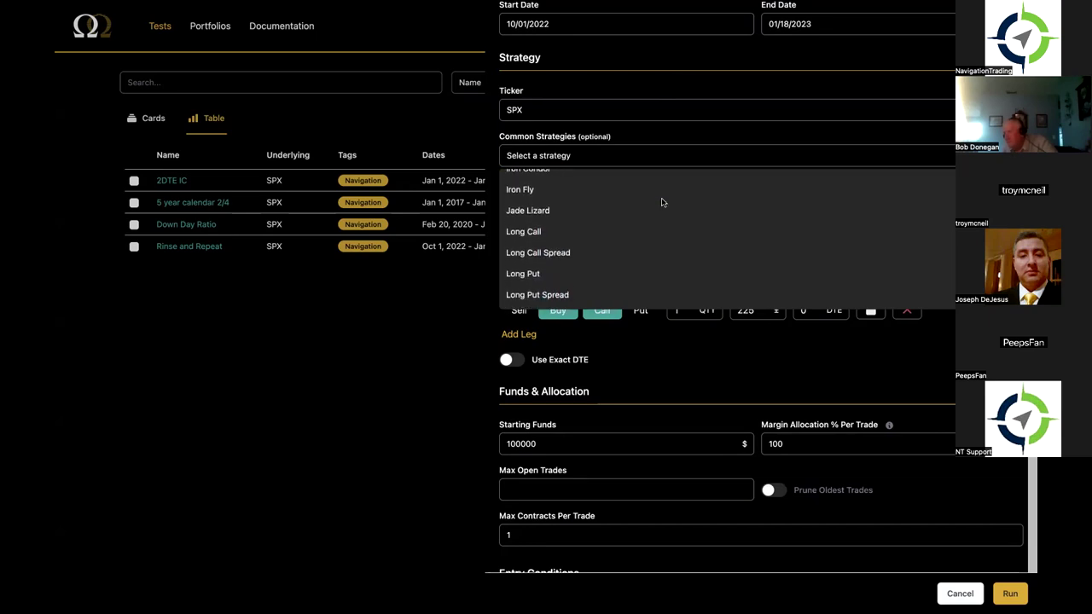
scroll(662, 202, "down", 3)
scroll(661, 202, "up", 5)
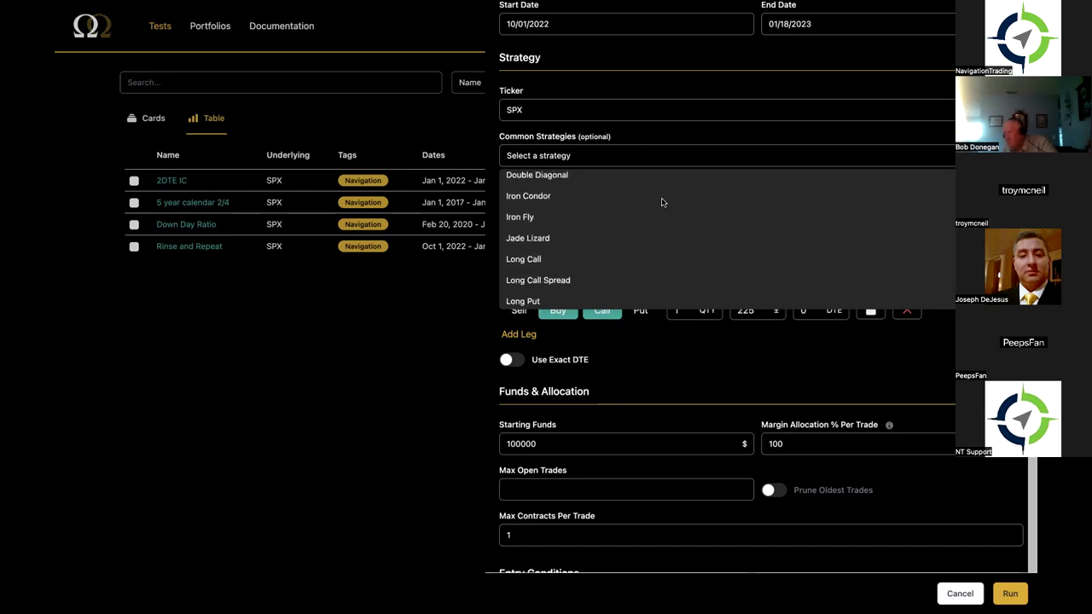
left_click(653, 228)
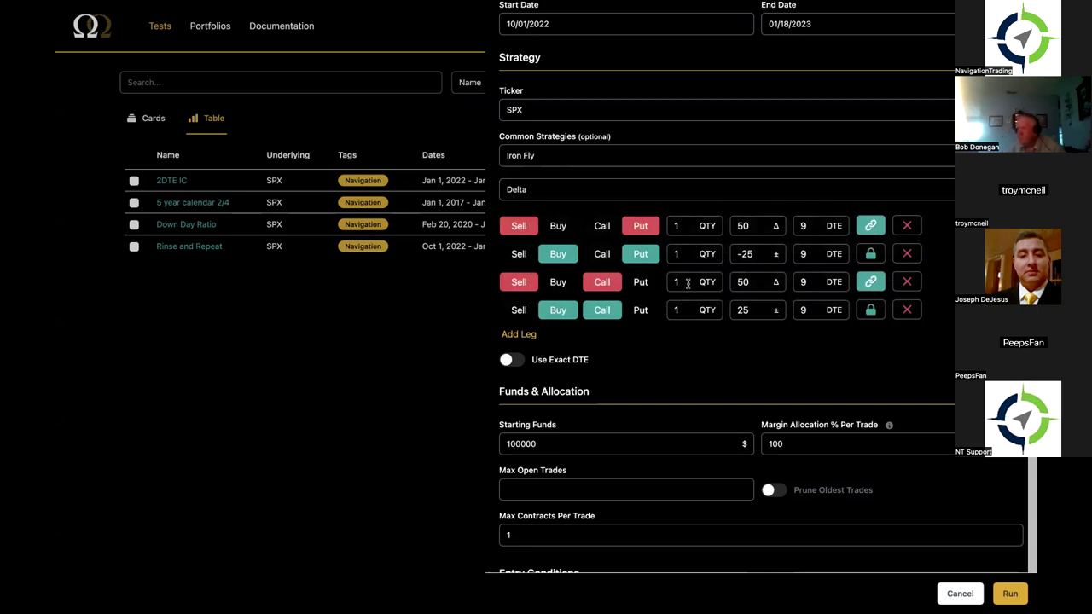
- Try the Iron Condor and Butterfly templates as the common strategy
left_click(639, 154)
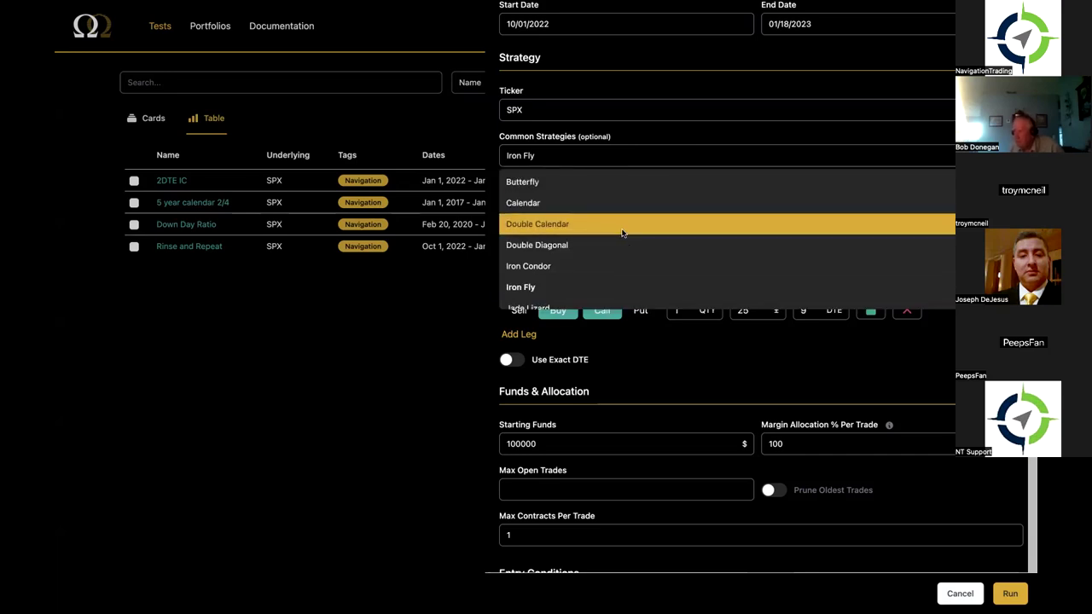
left_click(654, 258)
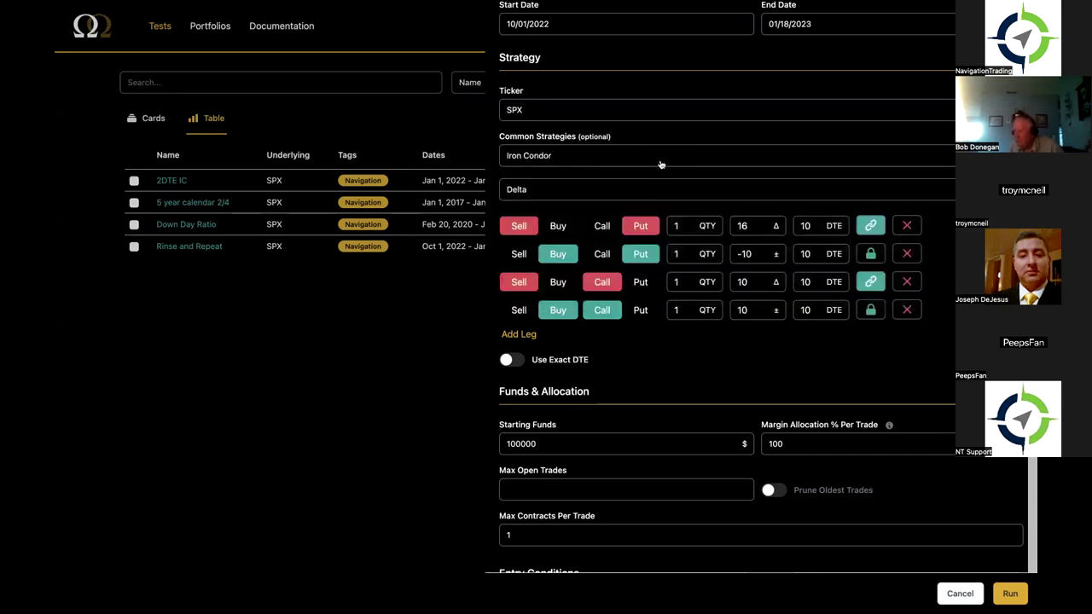
left_click(663, 163)
left_click(653, 180)
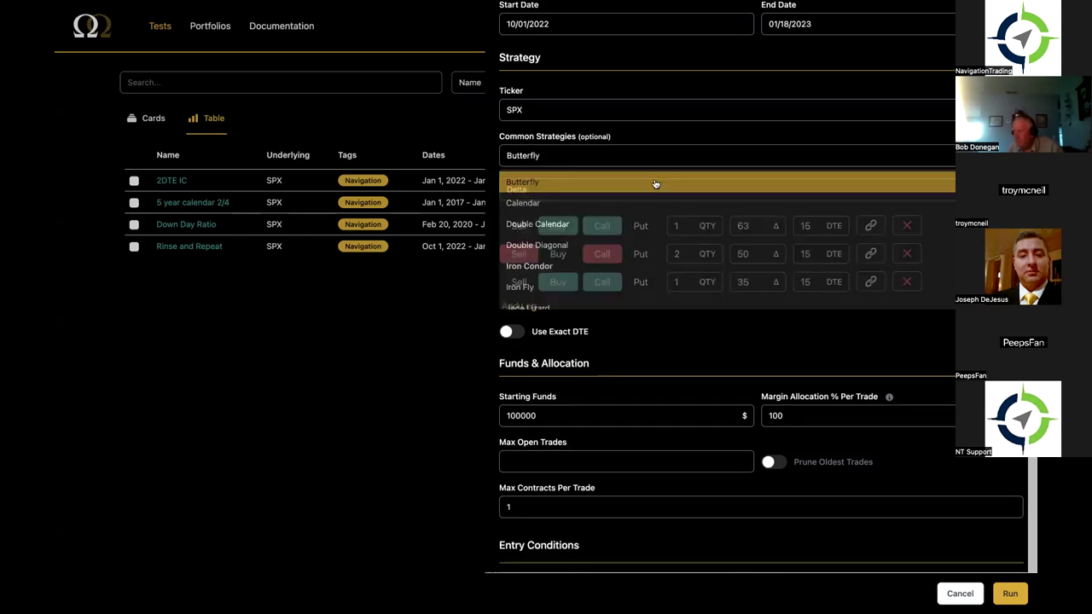
- Load the Calendar strategy template and delete both of its legs
left_click(651, 158)
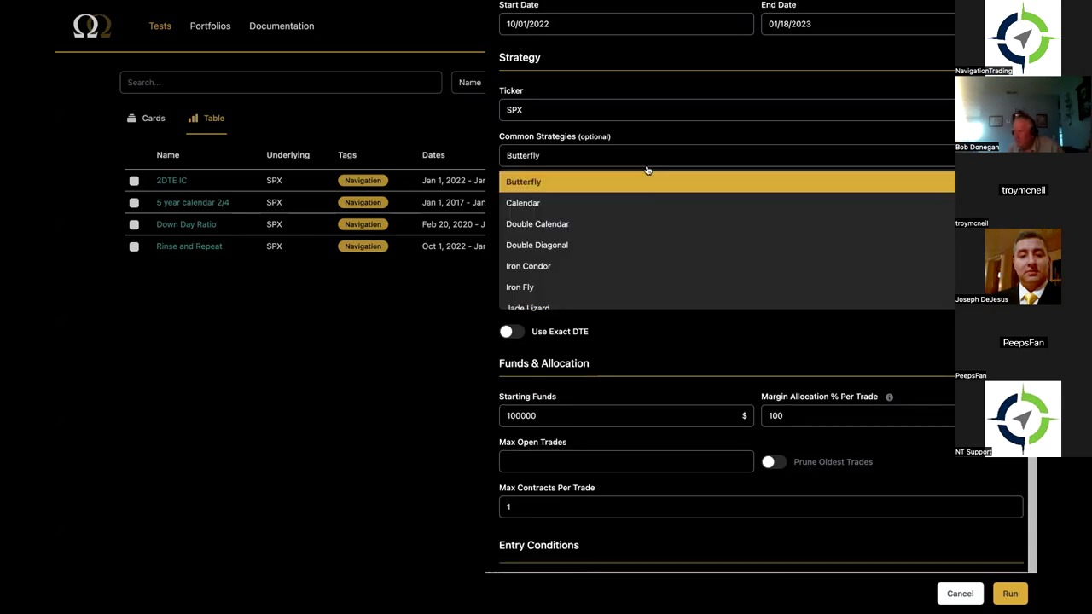
left_click(644, 196)
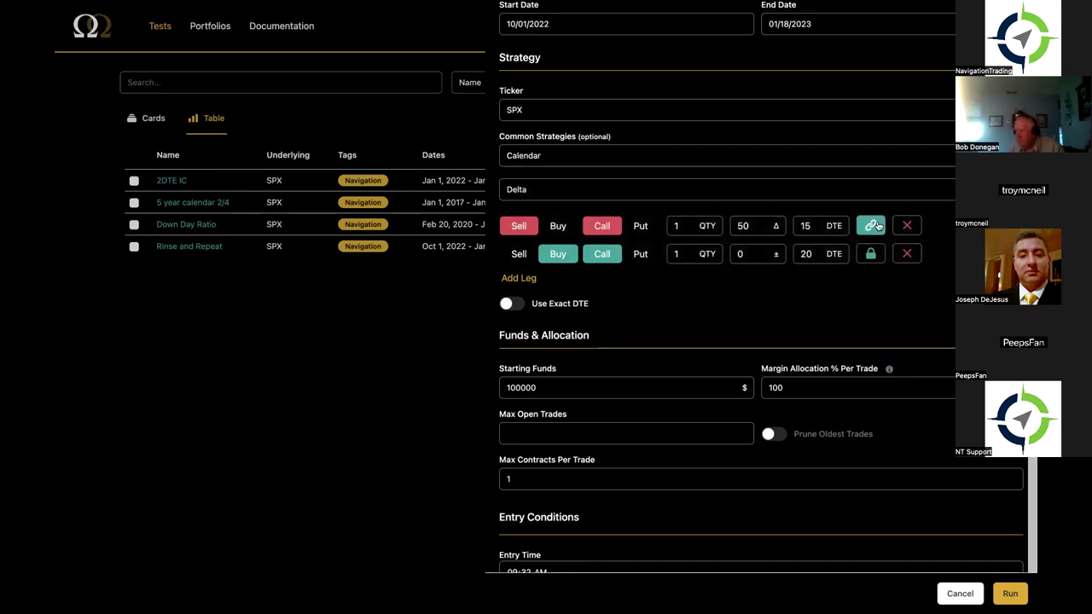
left_click(907, 225)
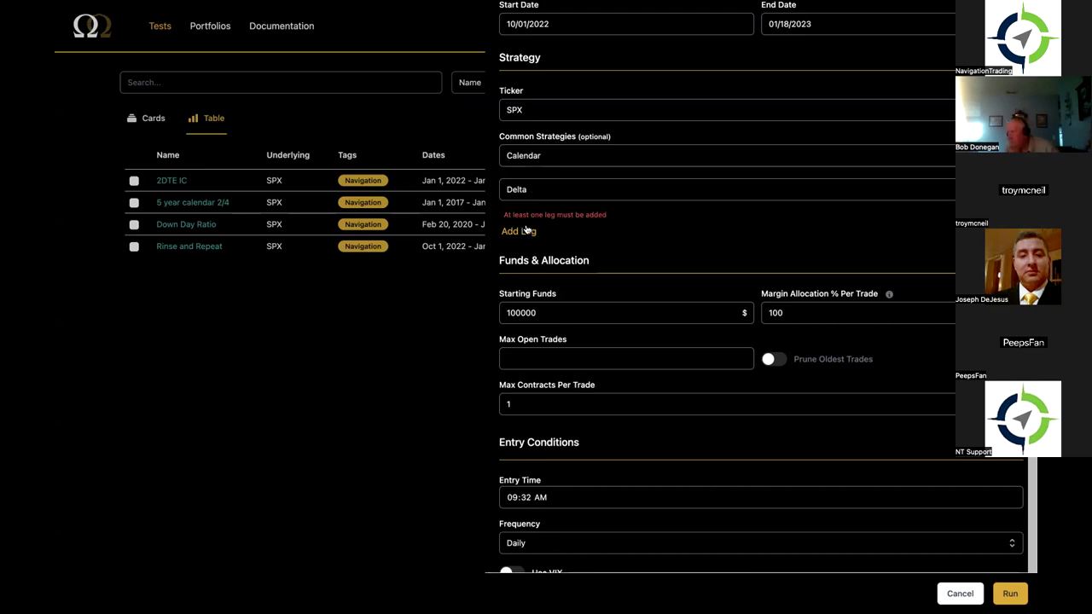
- Add a new sell put leg to the strategy and set its DTE to 10
left_click(522, 231)
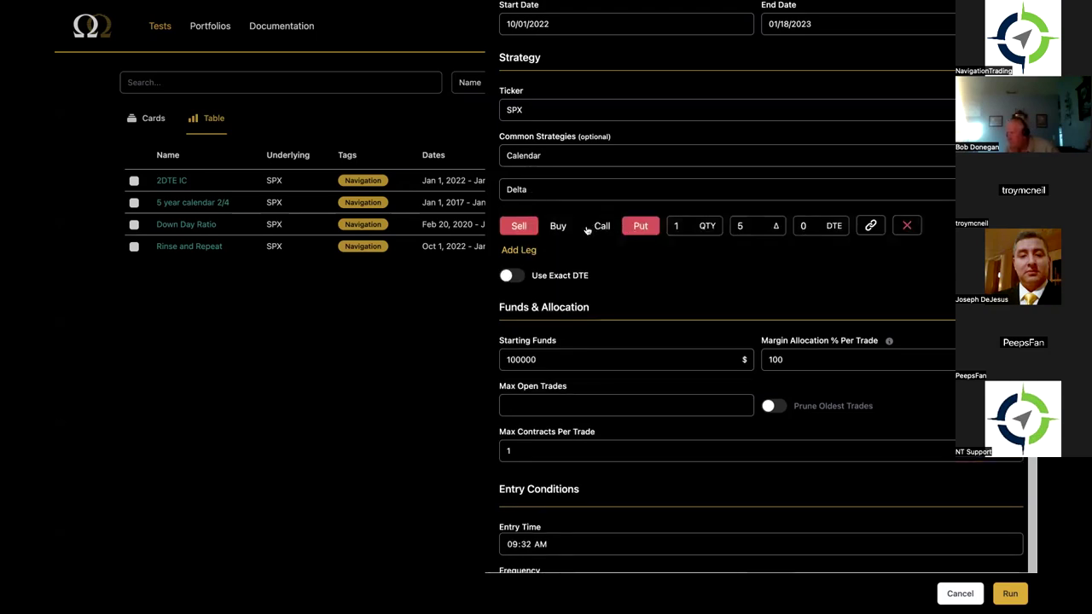
left_click(747, 229)
left_click(805, 231)
type("10")
- Switch the strike selection to Percentage (OTM) and try -10 and -1 percent for the leg
left_click(714, 191)
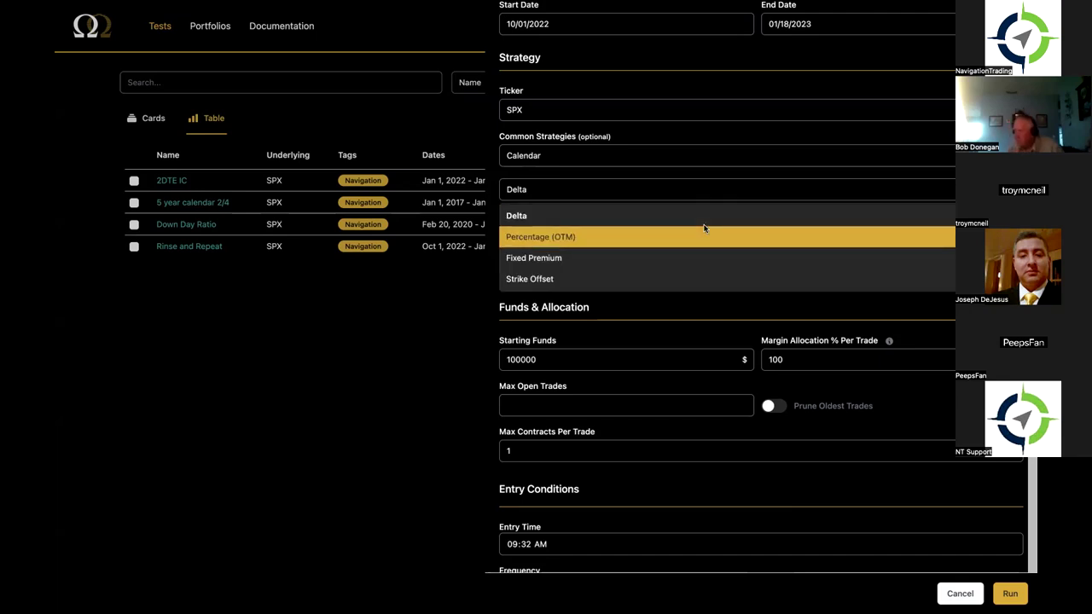
left_click(705, 230)
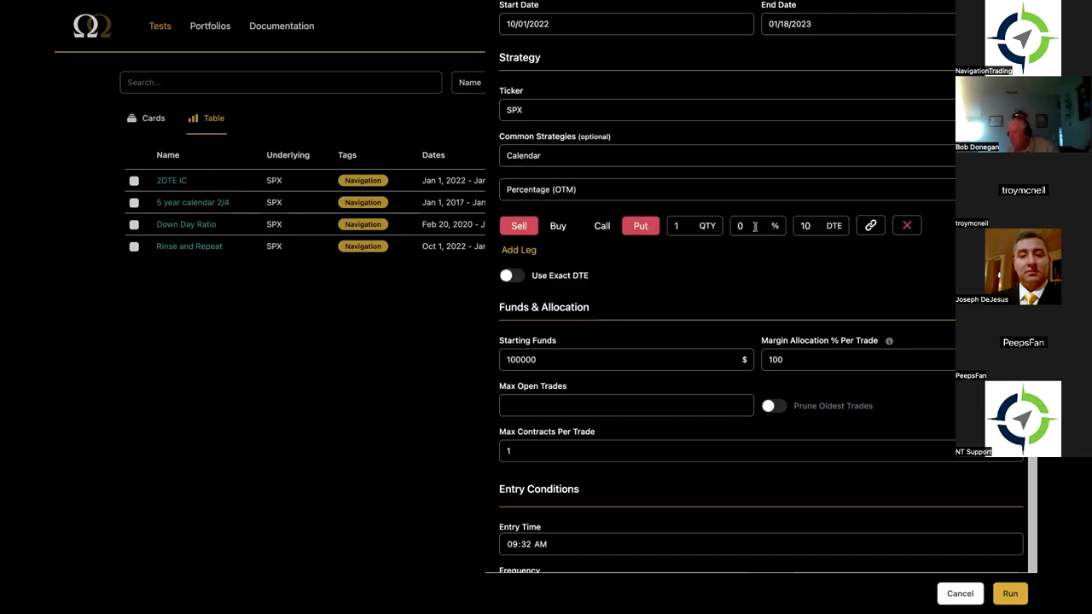
double_click(756, 226)
type("-10")
left_click_drag(760, 226, 735, 225)
type("-1")
left_click_drag(750, 226, 729, 224)
- Switch the strike selection to Fixed Premium with a $2 premium for the leg
left_click(707, 195)
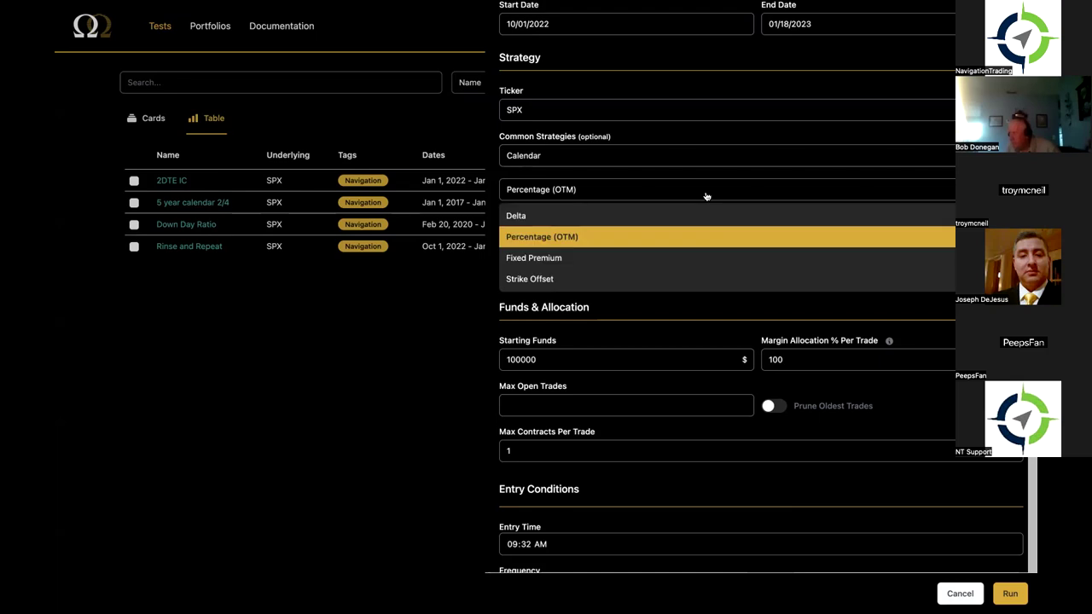
left_click(693, 257)
left_click(748, 226)
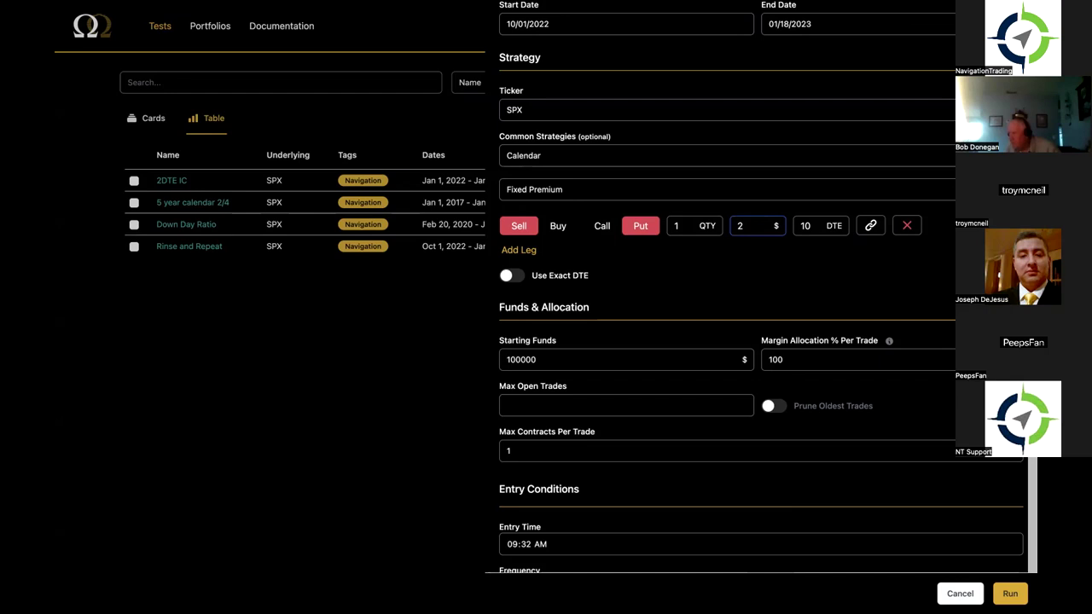
- Switch the strike selection to Strike Offset from the current price and set the leg's offset to -50
left_click(736, 195)
left_click(700, 278)
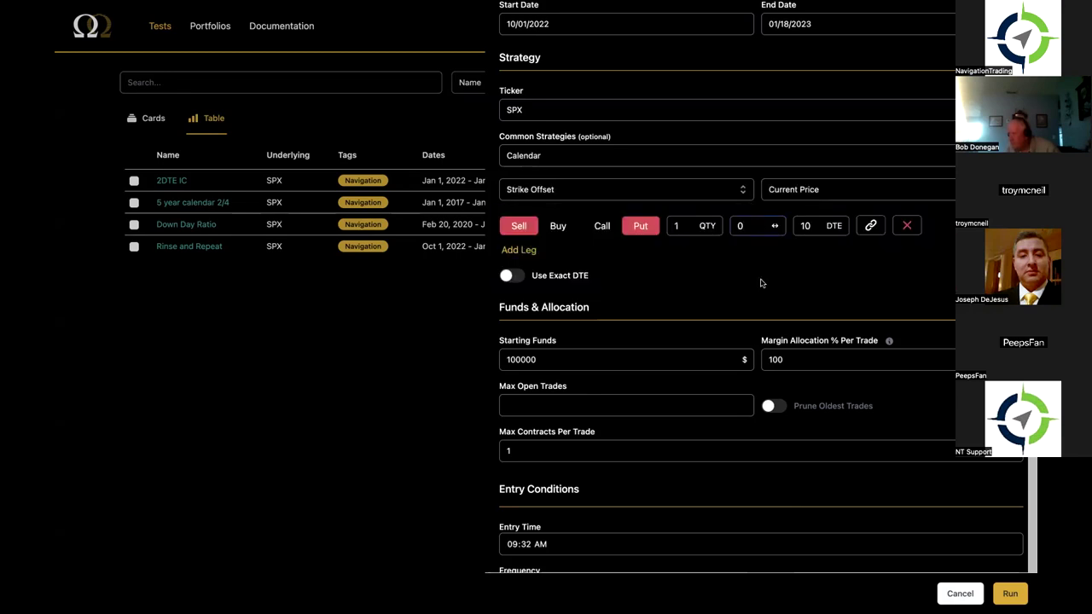
key("BackSpace")
type("-50")
left_click(734, 160)
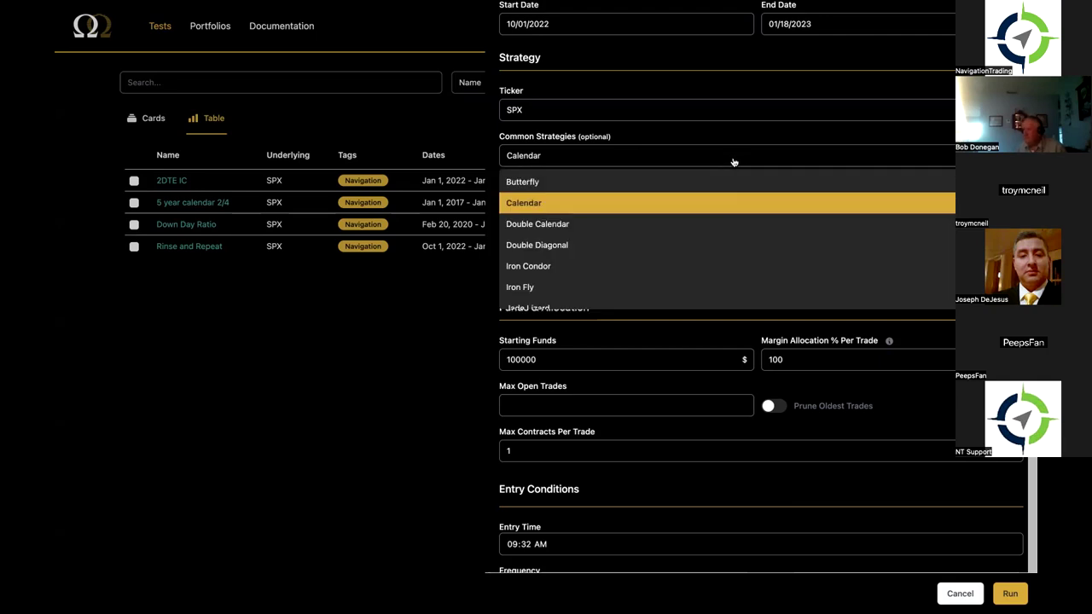
left_click(725, 156)
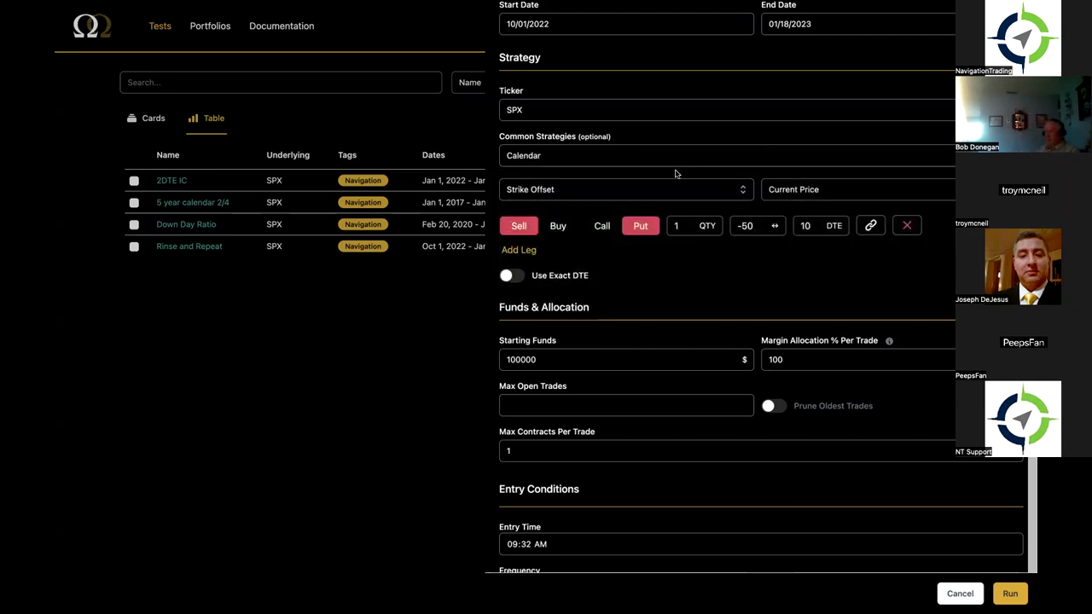
- Return the strike selection to Delta and set the sell put leg to 20 delta
left_click(667, 188)
left_click(651, 213)
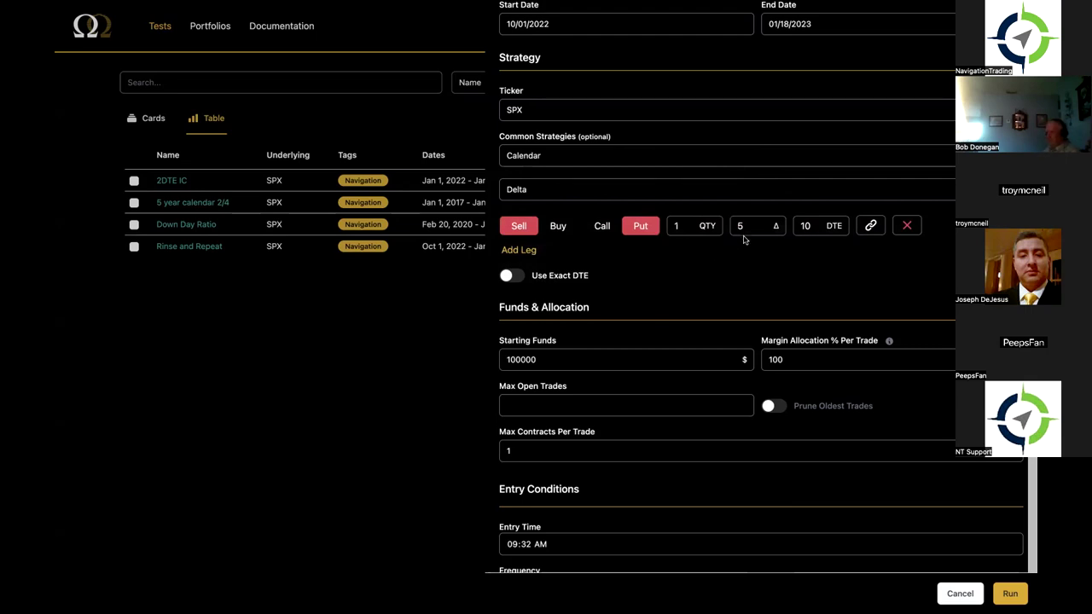
scroll(743, 240, "down", 1)
double_click(751, 195)
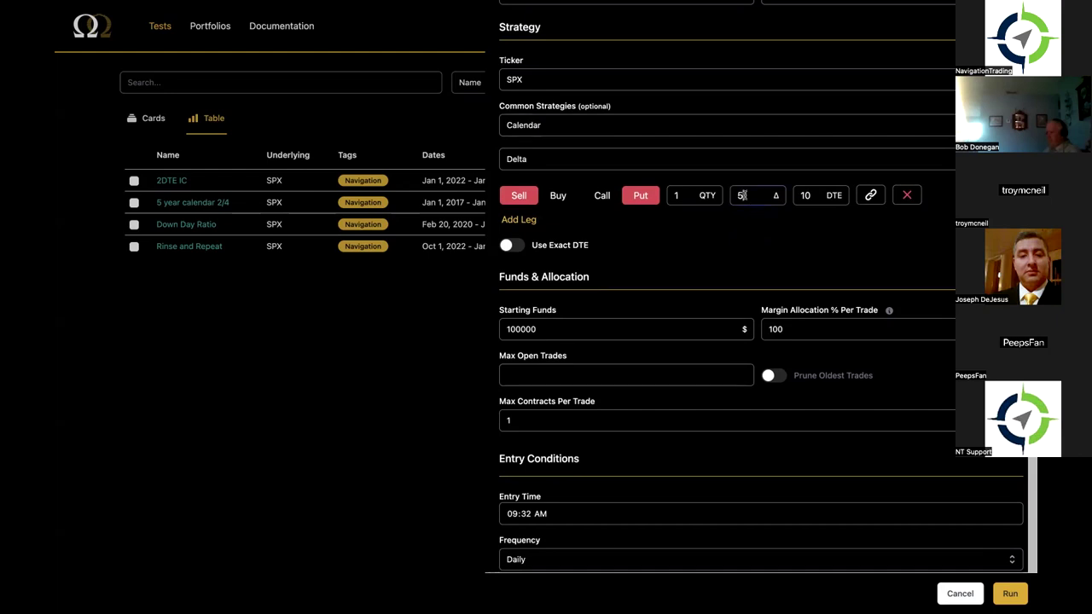
type("20")
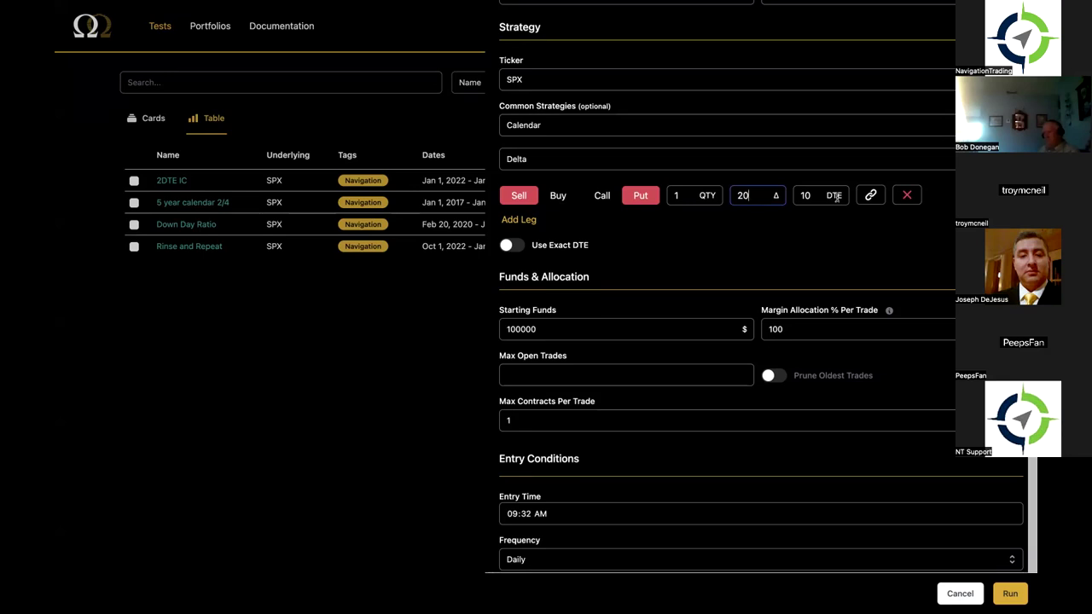
- Add an independent second leg as a bought put, and remove that leg again
left_click(529, 220)
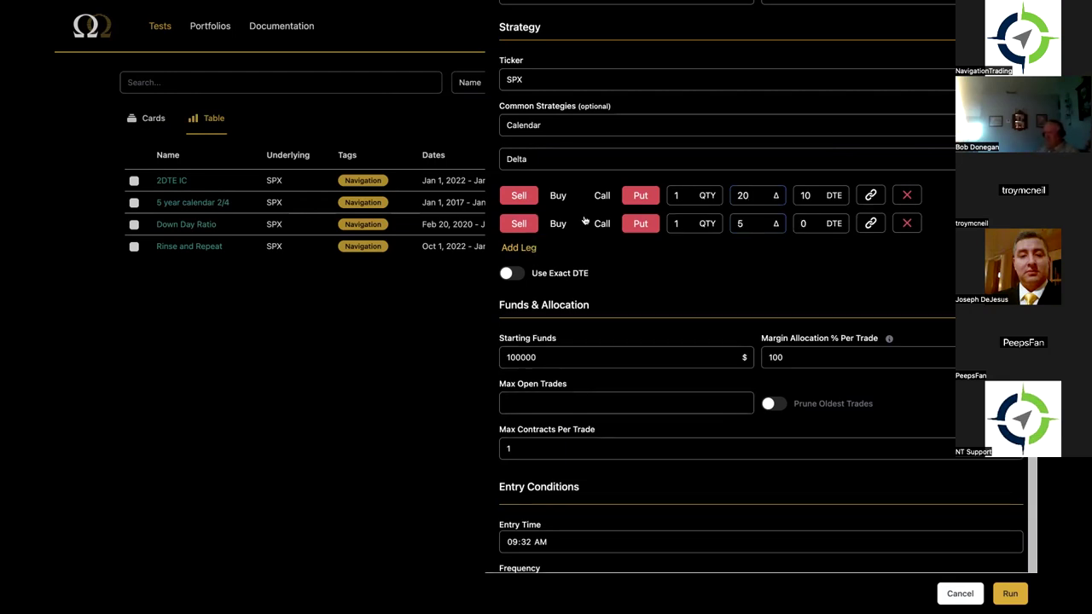
left_click(558, 222)
double_click(739, 223)
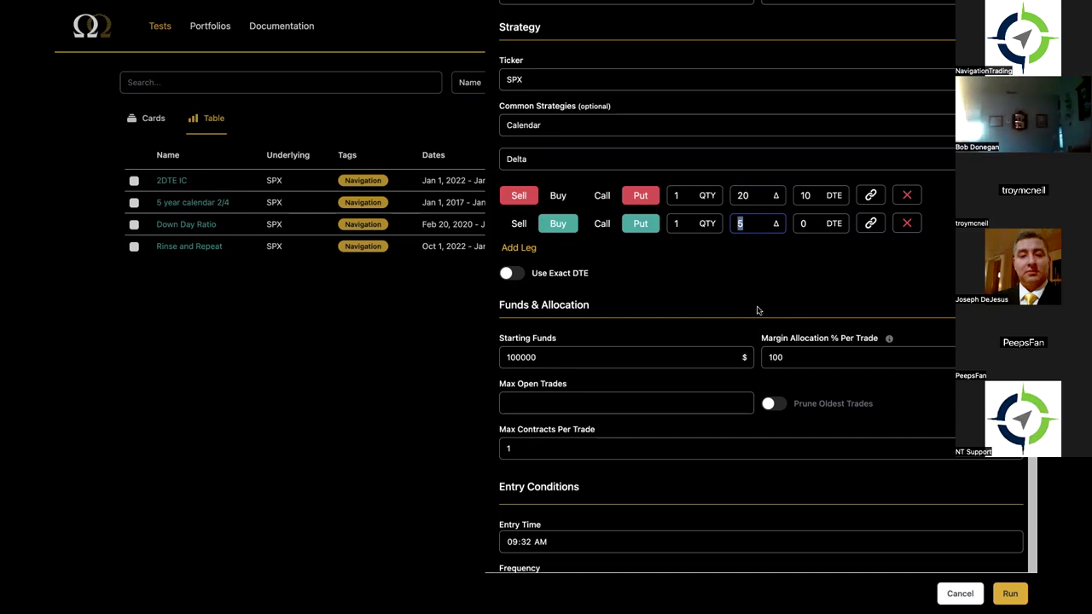
left_click(907, 224)
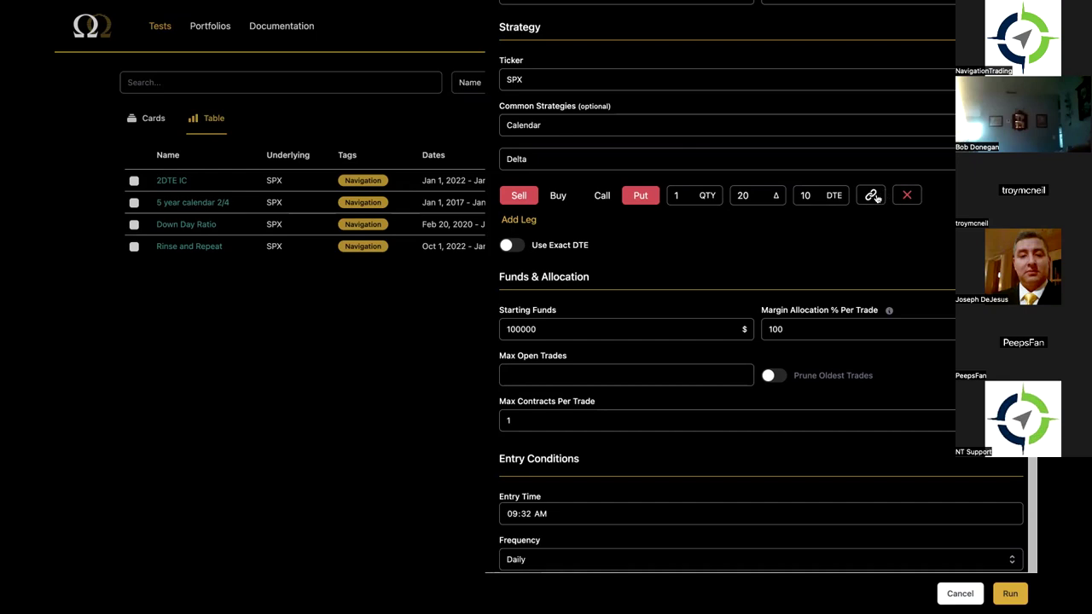
- Add a leg linked to the sold put, make it a Buy, and set its strike offset to -25
left_click(871, 195)
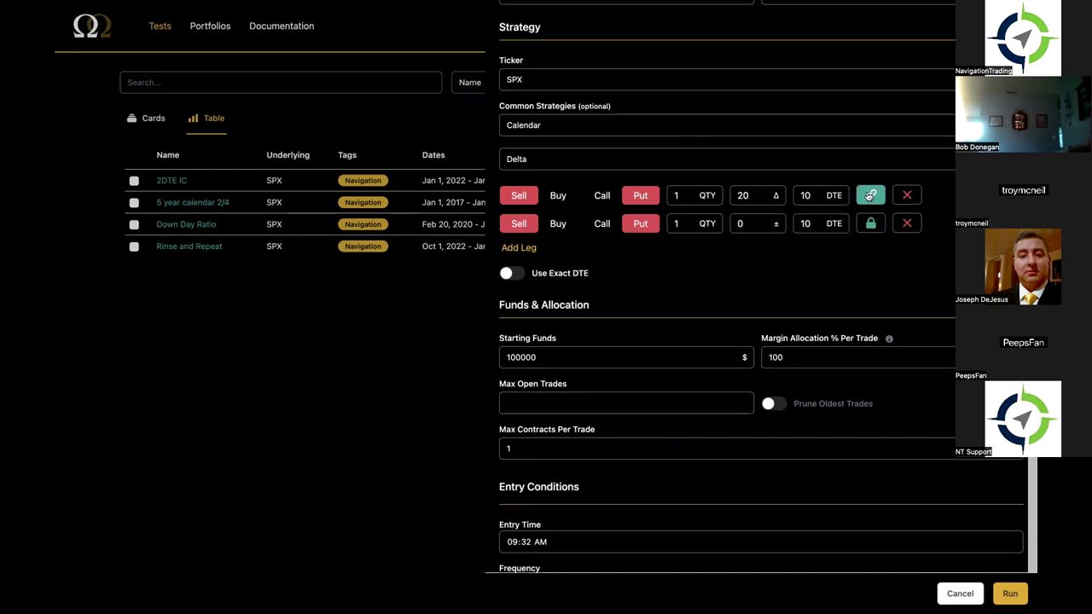
left_click(558, 224)
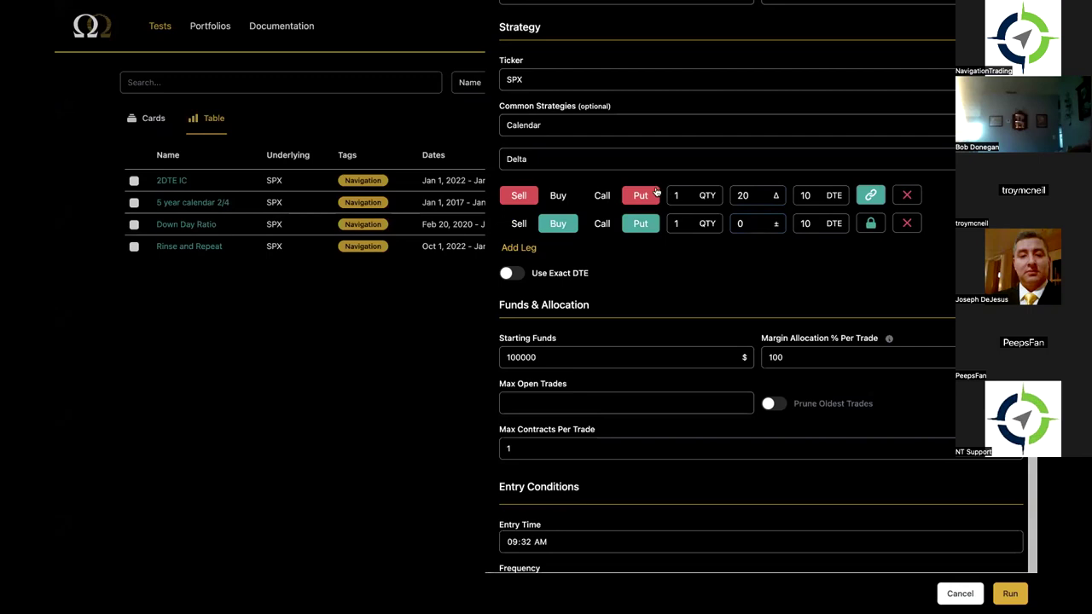
double_click(742, 224)
type("-25")
scroll(733, 278, "down", 1)
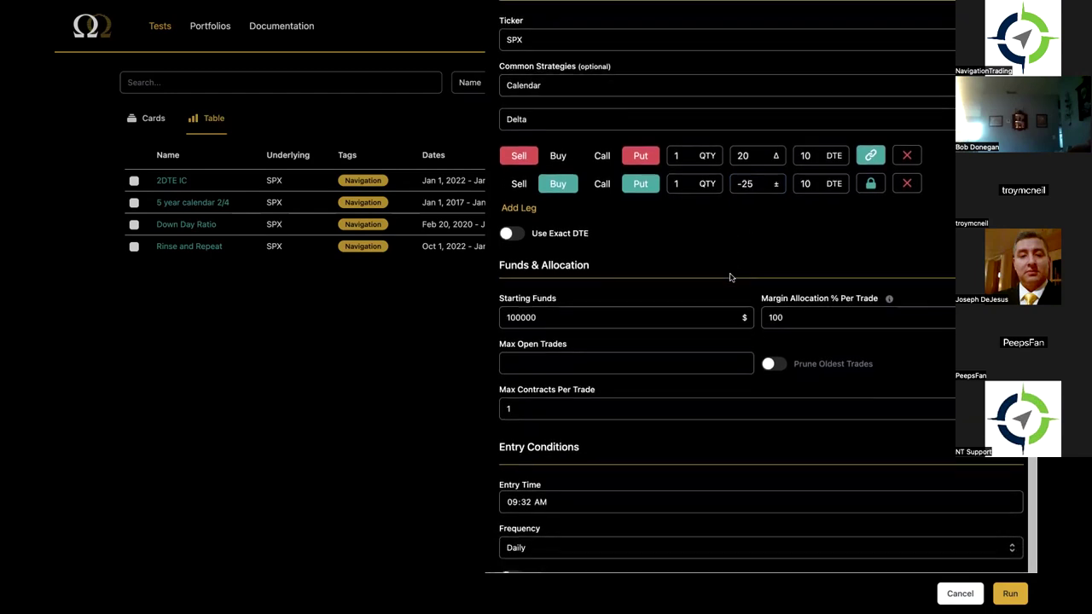
- Turn on Use Exact DTE for the put spread legs
left_click(871, 187)
scroll(780, 213, "down", 1)
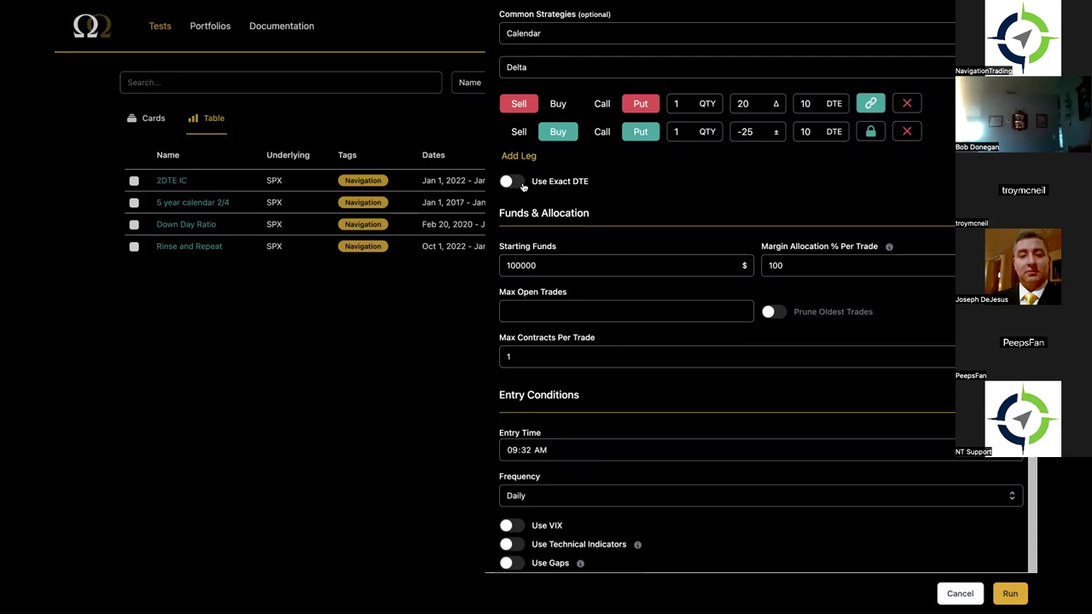
scroll(584, 189, "up", 1)
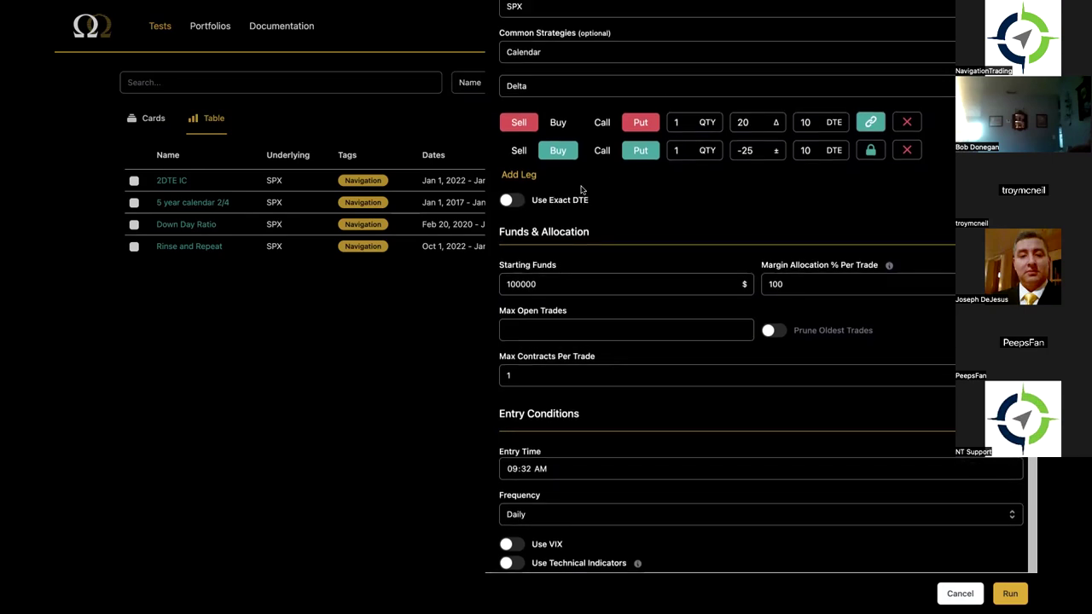
left_click_drag(818, 121, 797, 121)
left_click(513, 200)
left_click(513, 199)
left_click(510, 201)
- Keep the starting funds as they are and set the Margin Allocation % Per Trade to 10
scroll(705, 184, "down", 3)
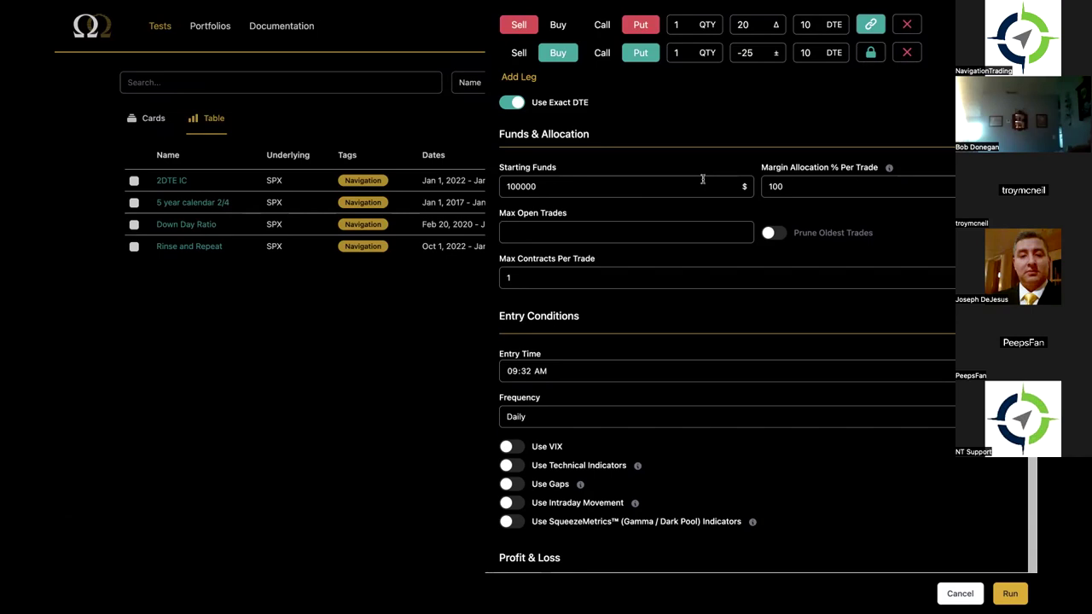
left_click(620, 193)
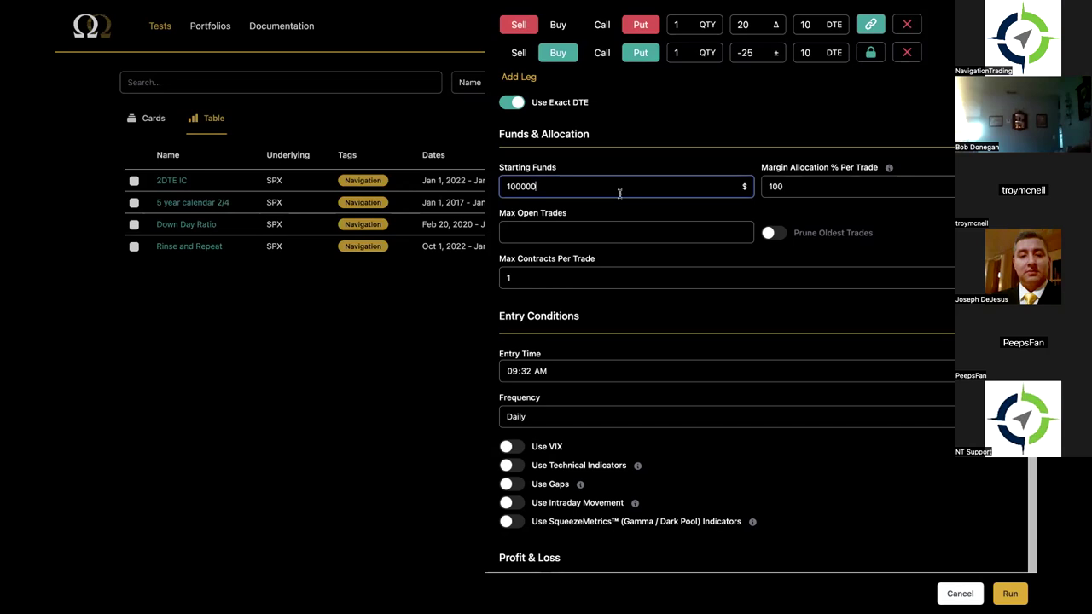
left_click(789, 186)
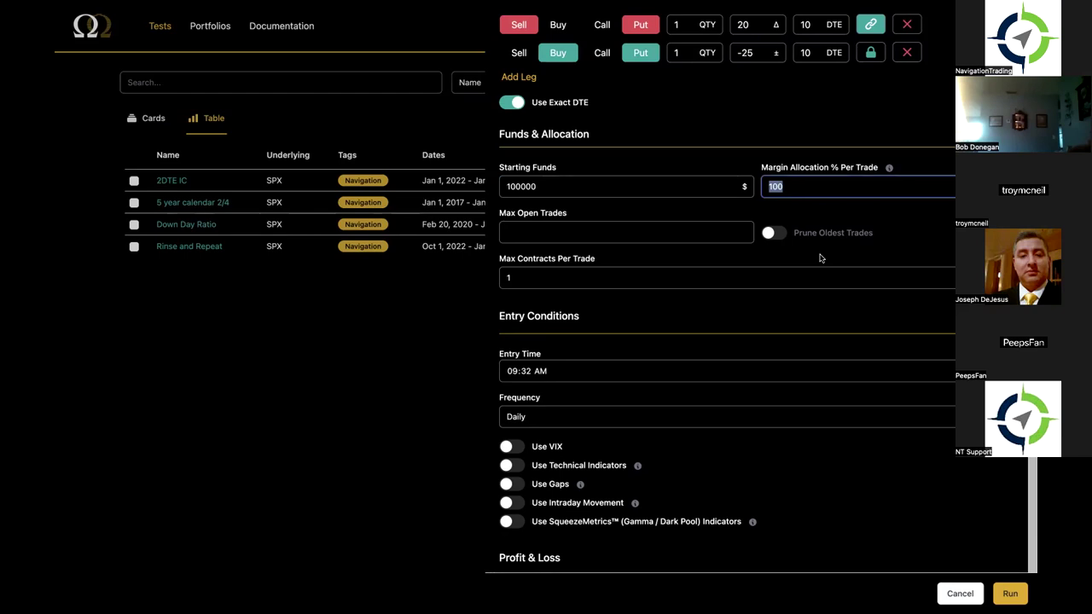
type("10")
- Set Max Open Trades to 5 and turn on Prune Oldest Trades
left_click(658, 230)
scroll(684, 214, "down", 1)
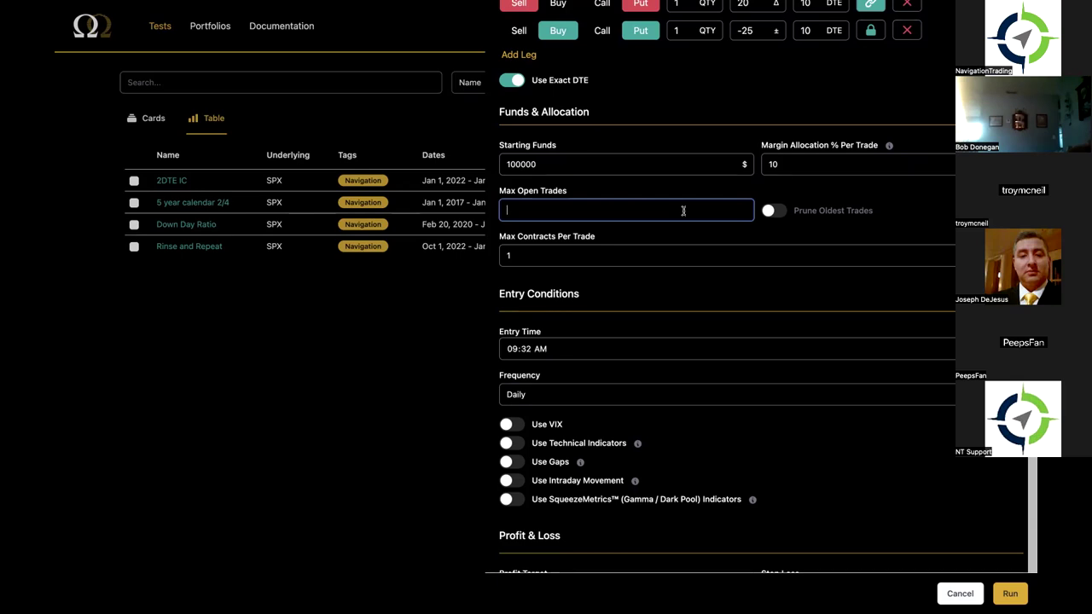
type("5")
key("BackSpace")
type("5")
left_click(778, 212)
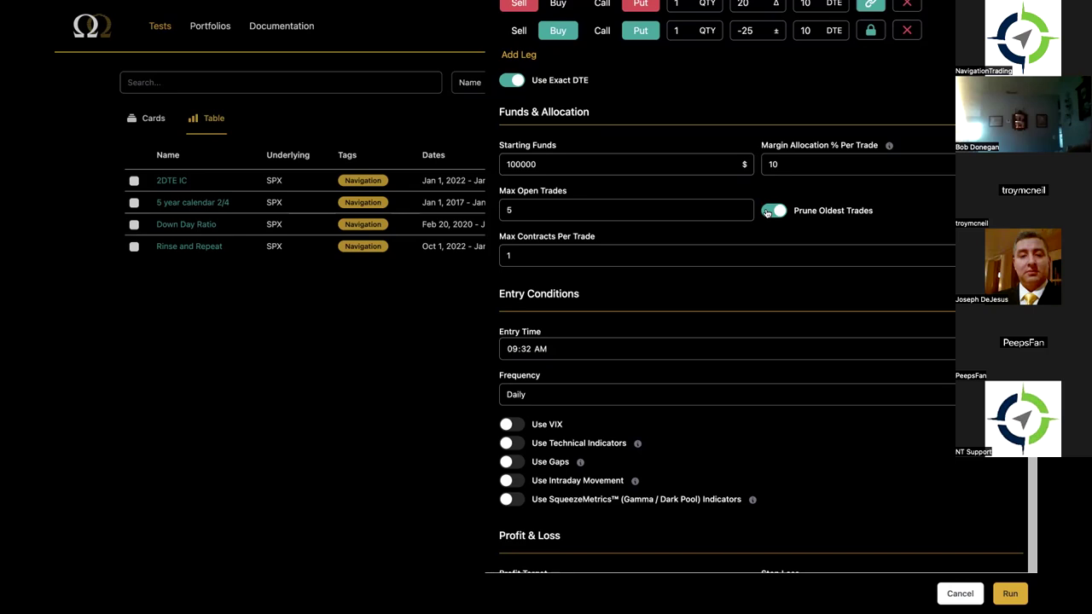
- Turn off Prune Oldest Trades and clear the Max Open Trades value
left_click(767, 214)
left_click_drag(574, 204, 475, 189)
key("BackSpace")
- Try larger values such as 100 for Max Contracts Per Trade, and leave that limit empty
left_click(560, 258)
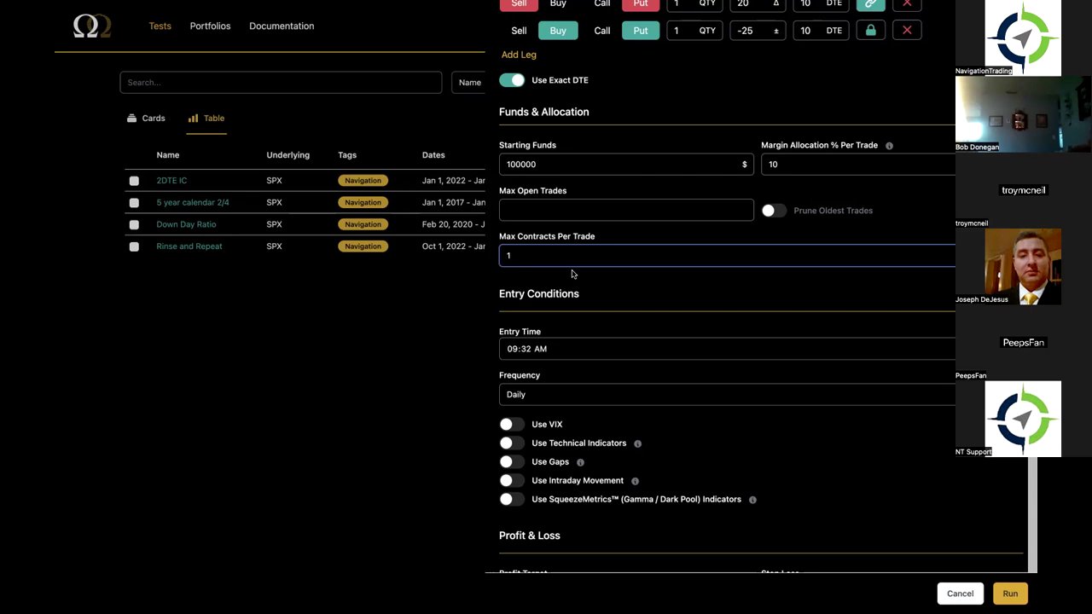
type("00")
key("BackSpace")
key("BackSpace")
type("200")
key("BackSpace")
key("BackSpace")
- Set the entry frequency to Weekly with entries on Monday and Thursday
scroll(589, 253, "down", 3)
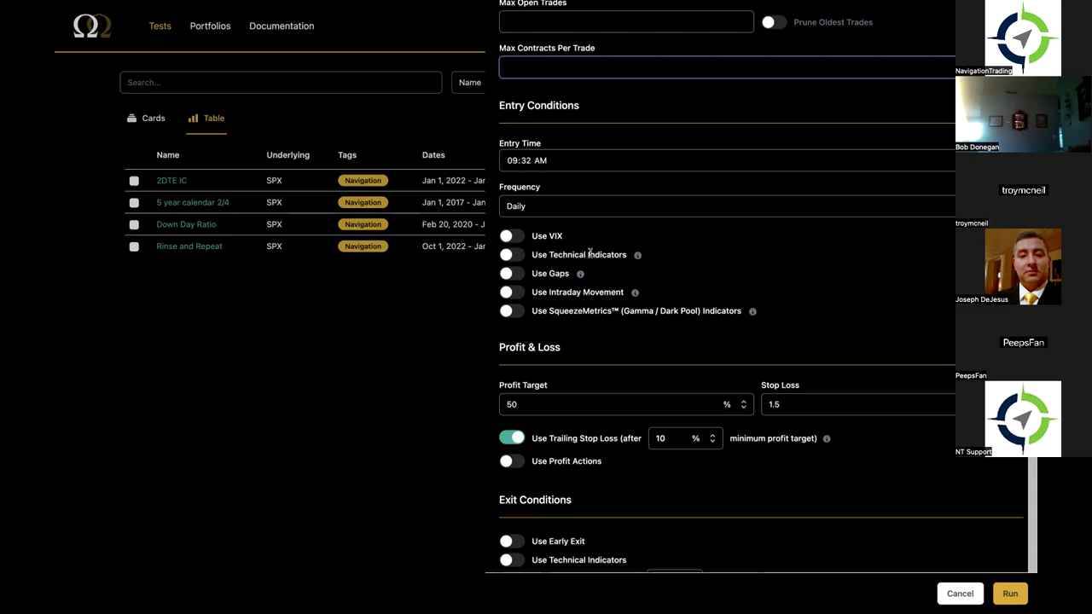
scroll(639, 185, "down", 1)
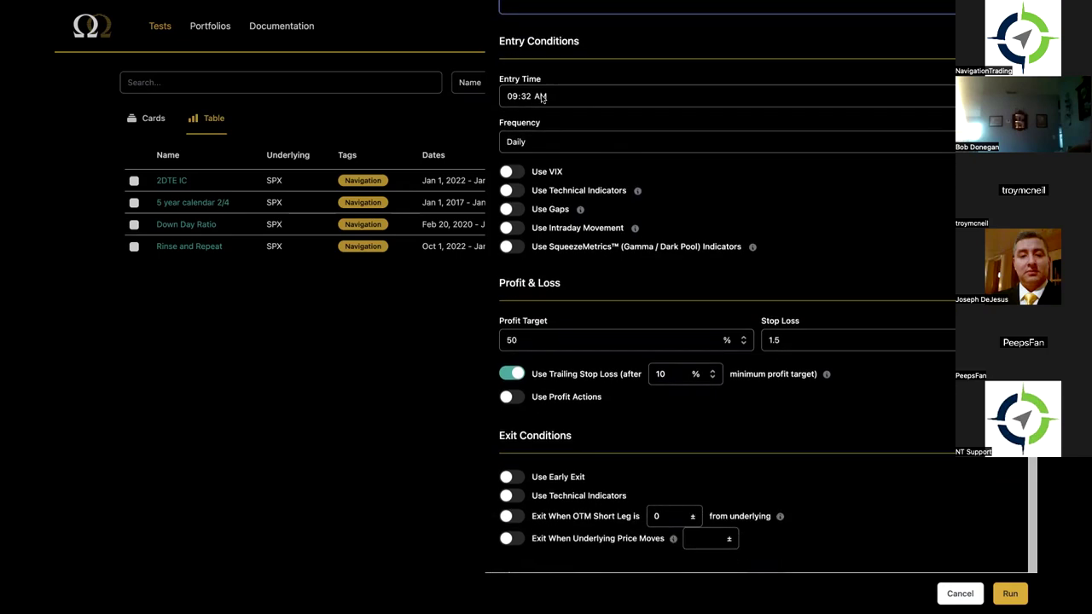
left_click(572, 142)
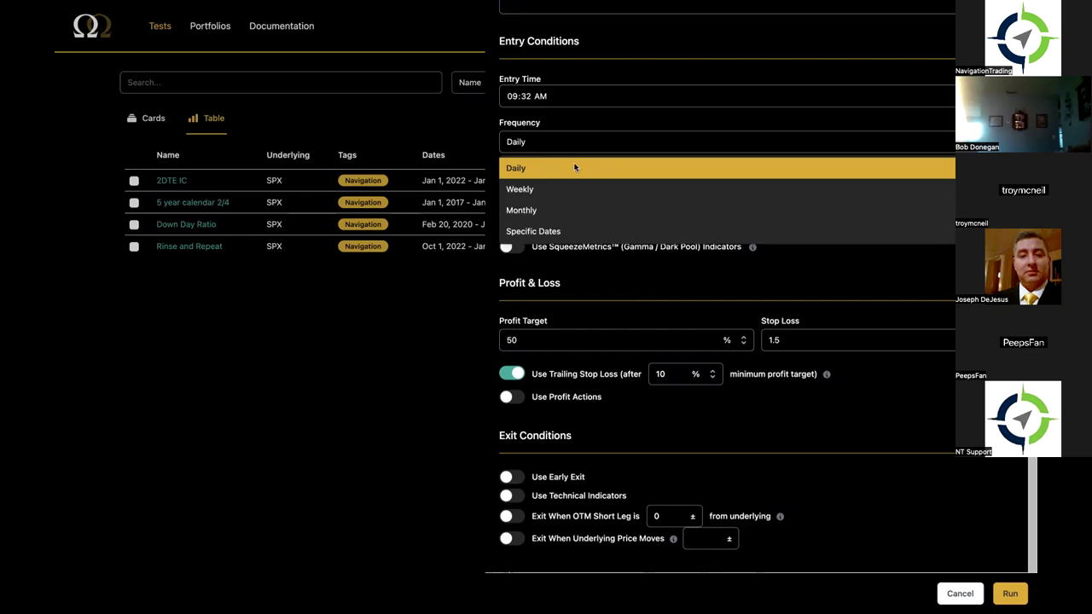
left_click(572, 189)
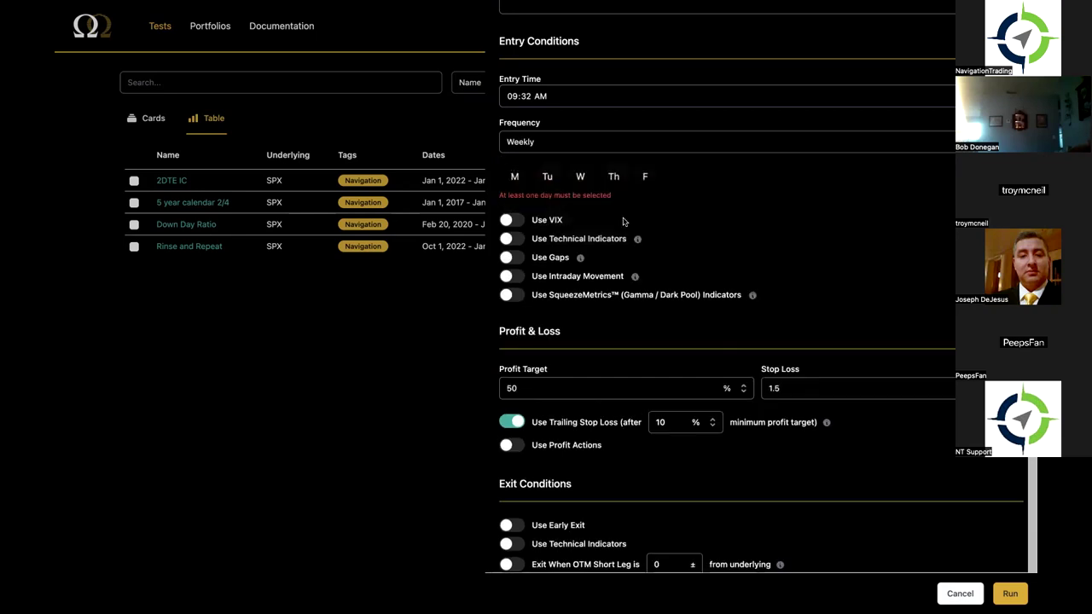
left_click(517, 178)
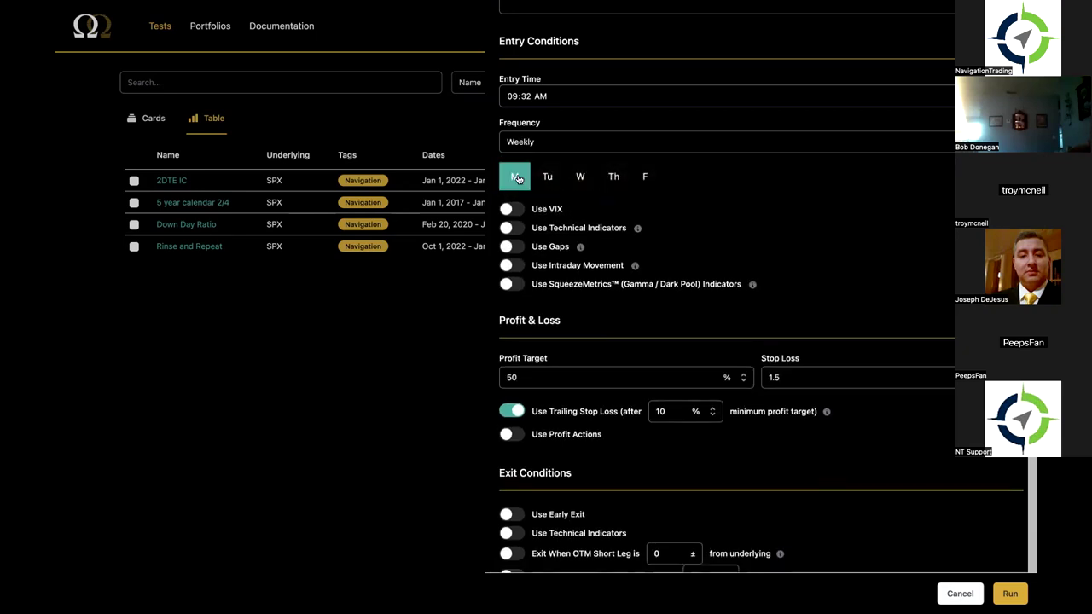
left_click(617, 185)
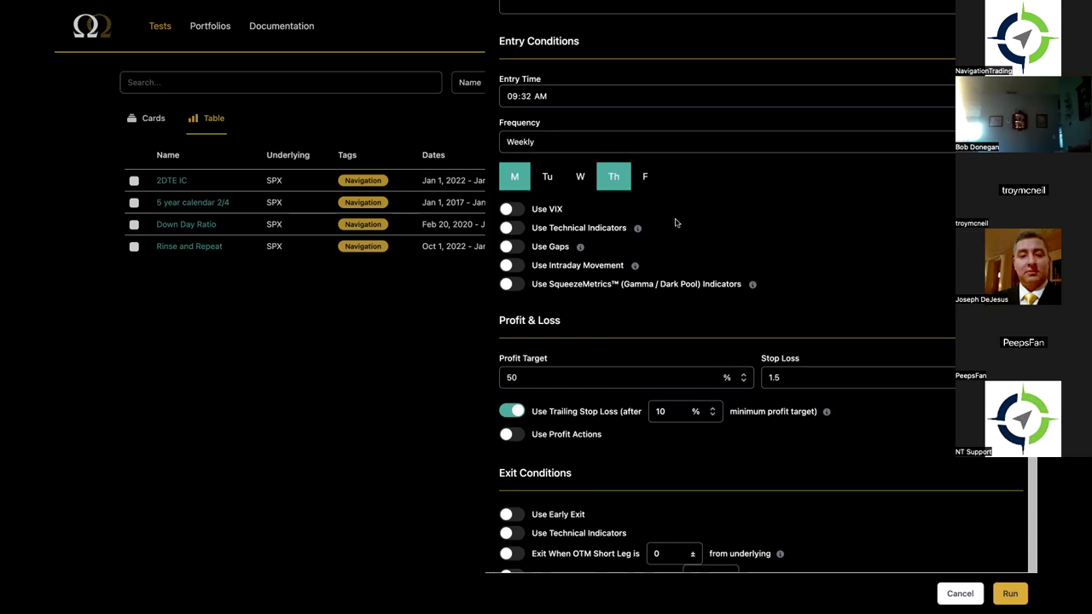
- Change the entry frequency to Monthly on the third Friday
left_click(618, 149)
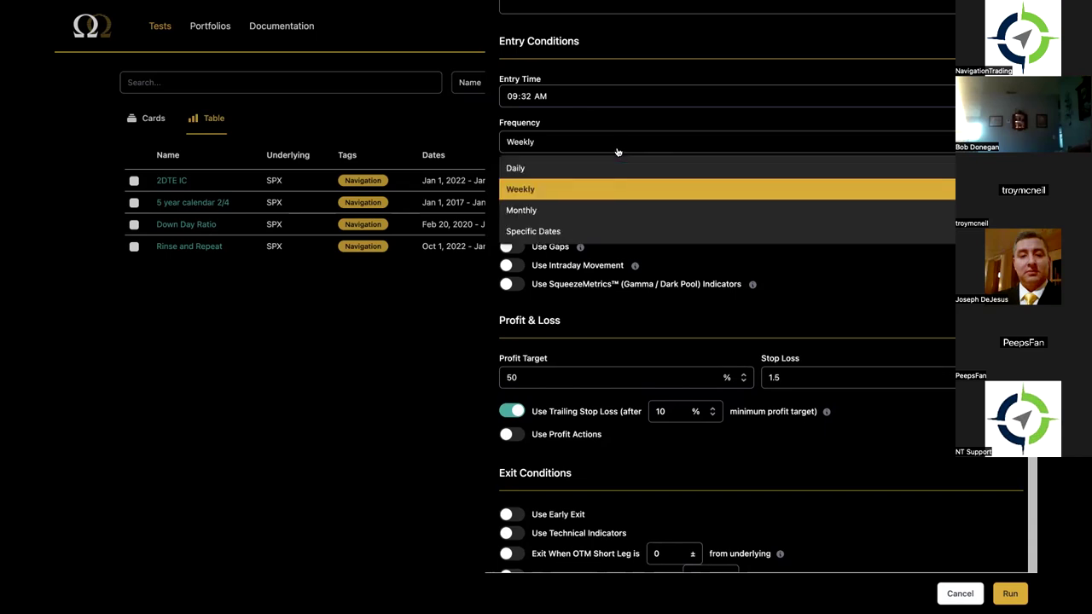
left_click(597, 210)
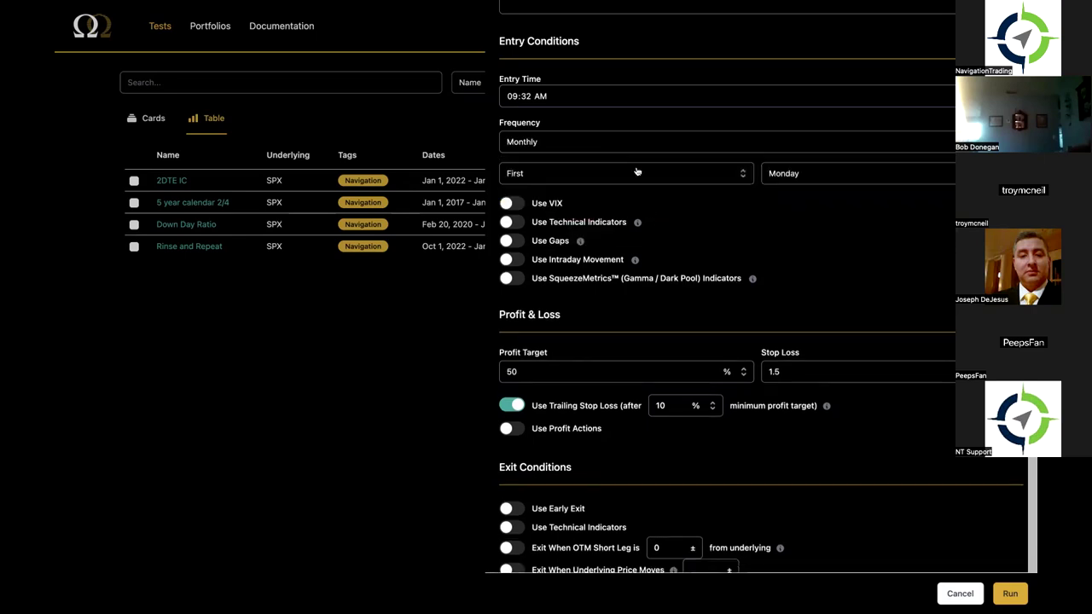
left_click(635, 170)
left_click(622, 244)
left_click(769, 181)
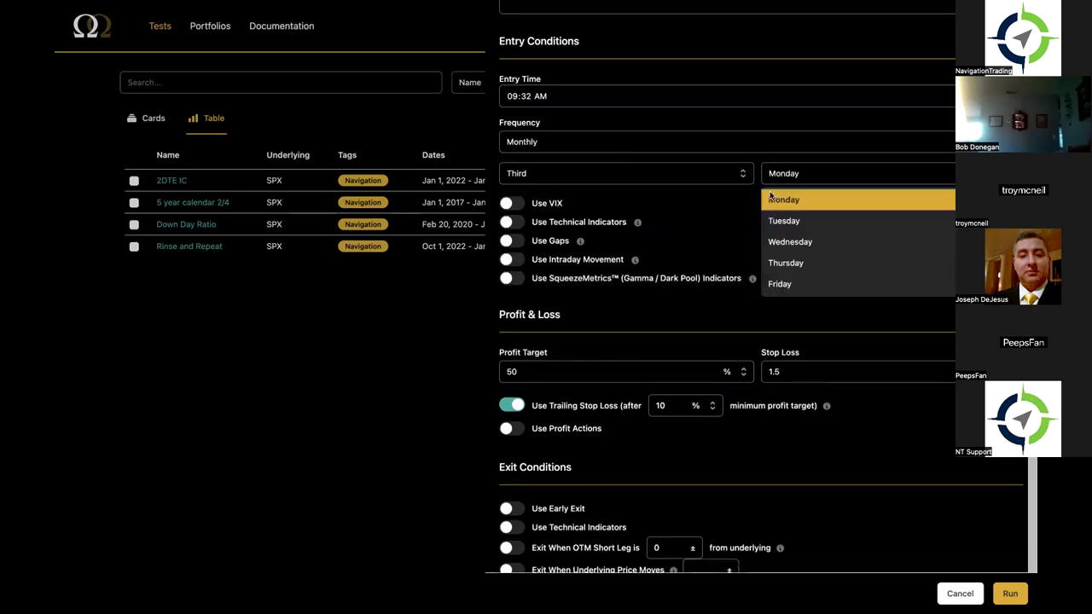
left_click(780, 283)
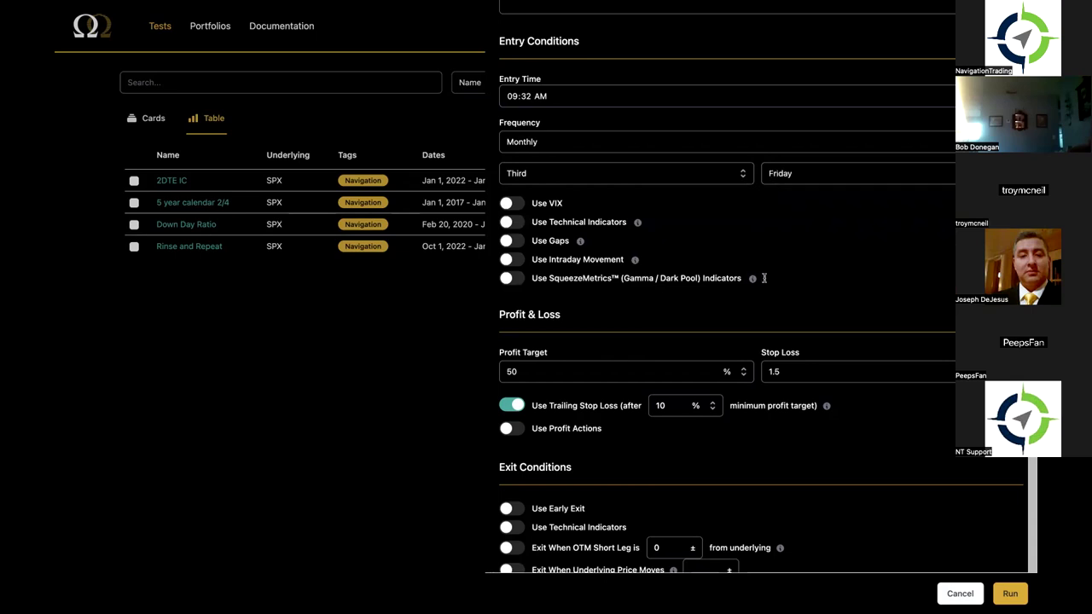
- Switch the entry frequency to Specific Dates, show where dates are entered, and return the frequency to Daily
left_click(623, 135)
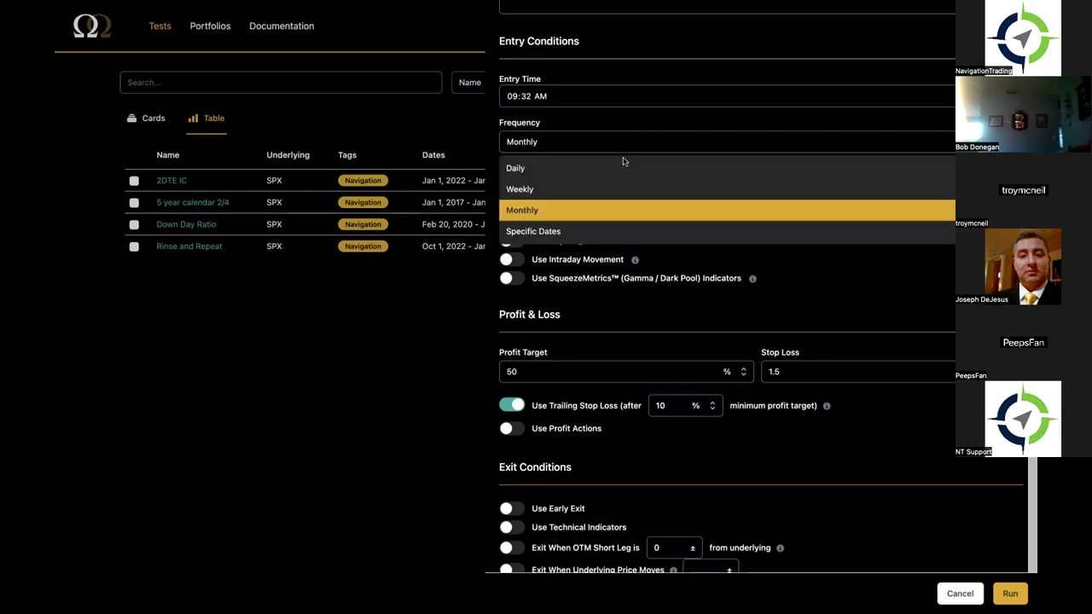
left_click(623, 231)
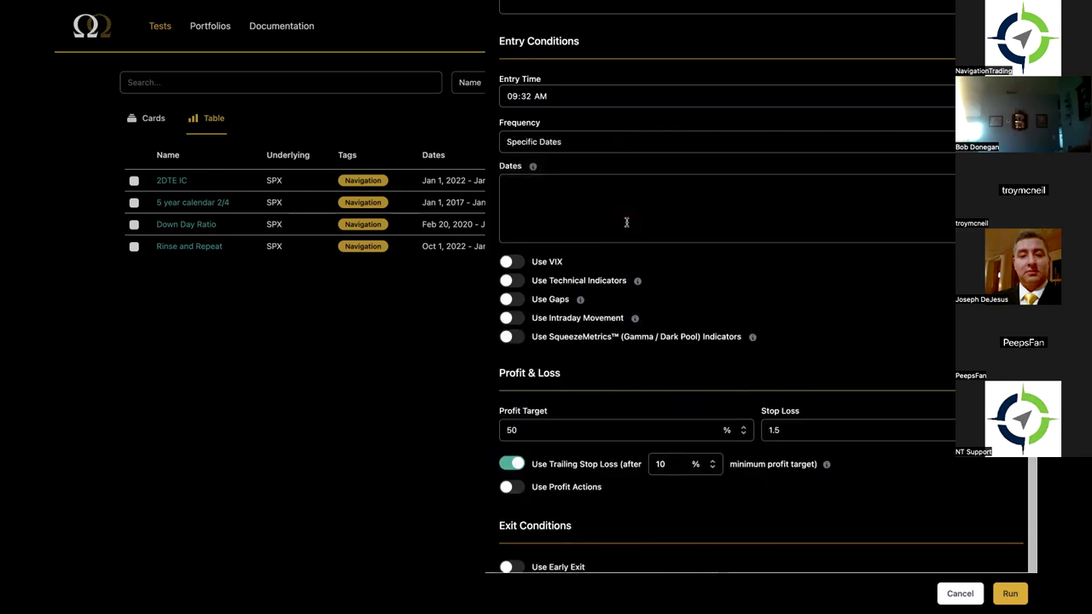
left_click(577, 207)
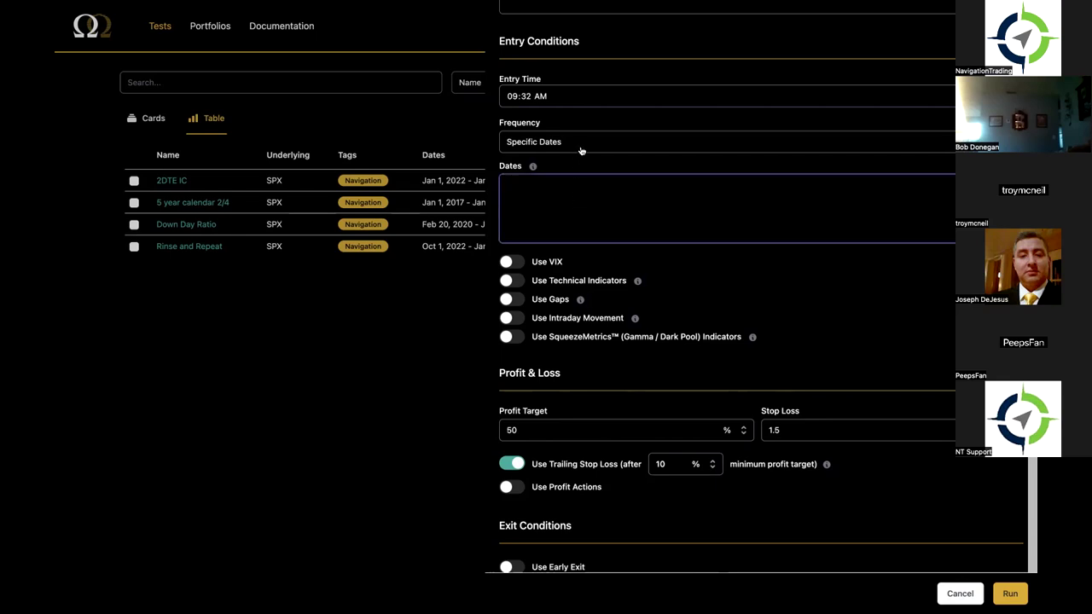
left_click(578, 149)
left_click(578, 165)
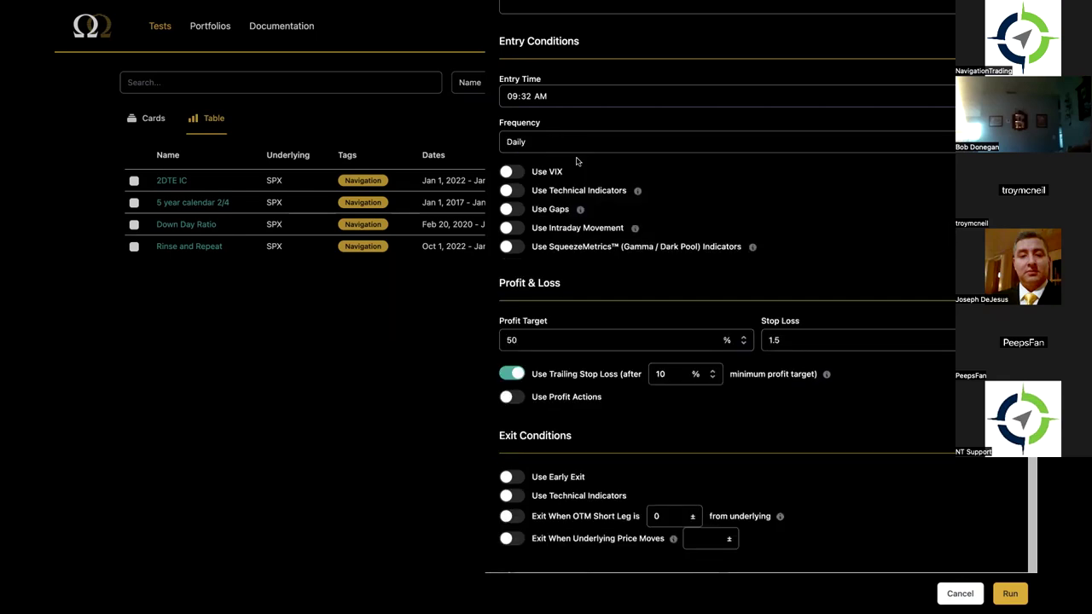
- Turn on the VIX entry filter to show its minimum and maximum fields, and turn it off again
left_click(512, 173)
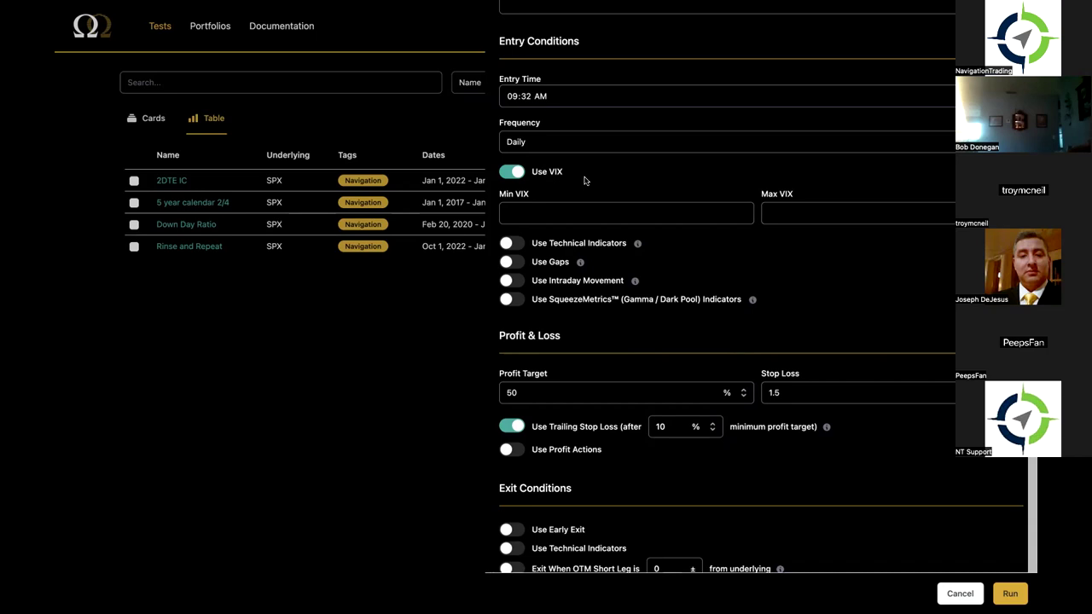
left_click(506, 173)
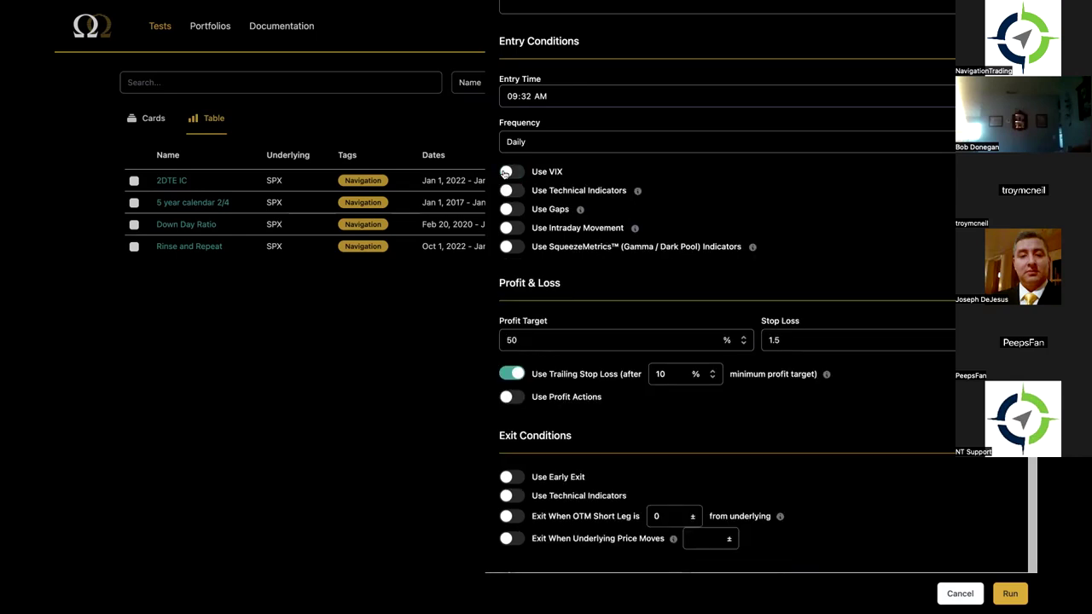
- Turn on Use Technical Indicators in the entry conditions and open the Min RSI value for editing
left_click(527, 190)
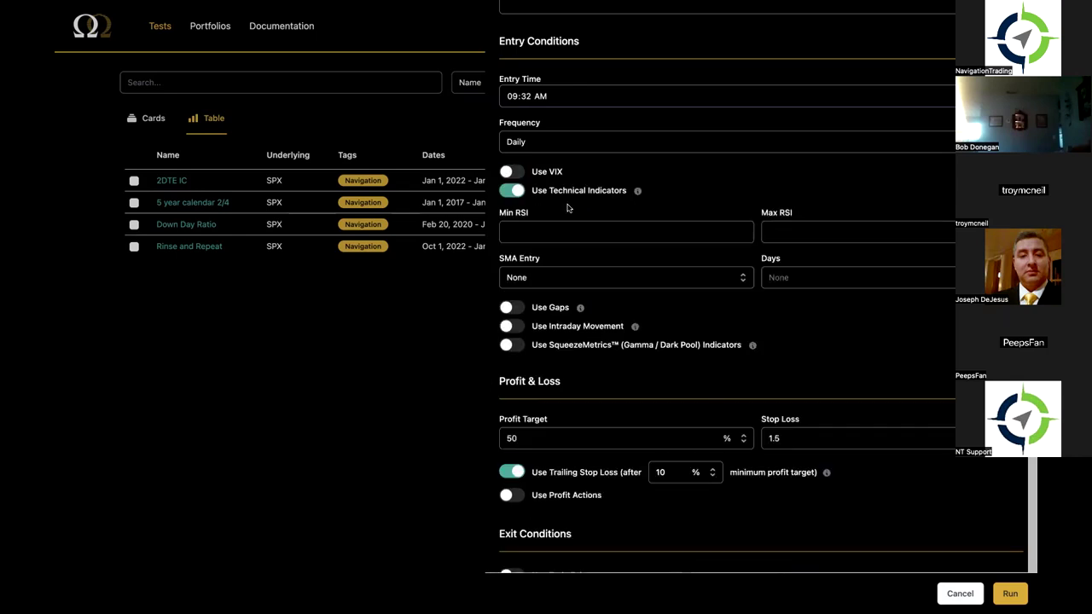
scroll(567, 208, "down", 1)
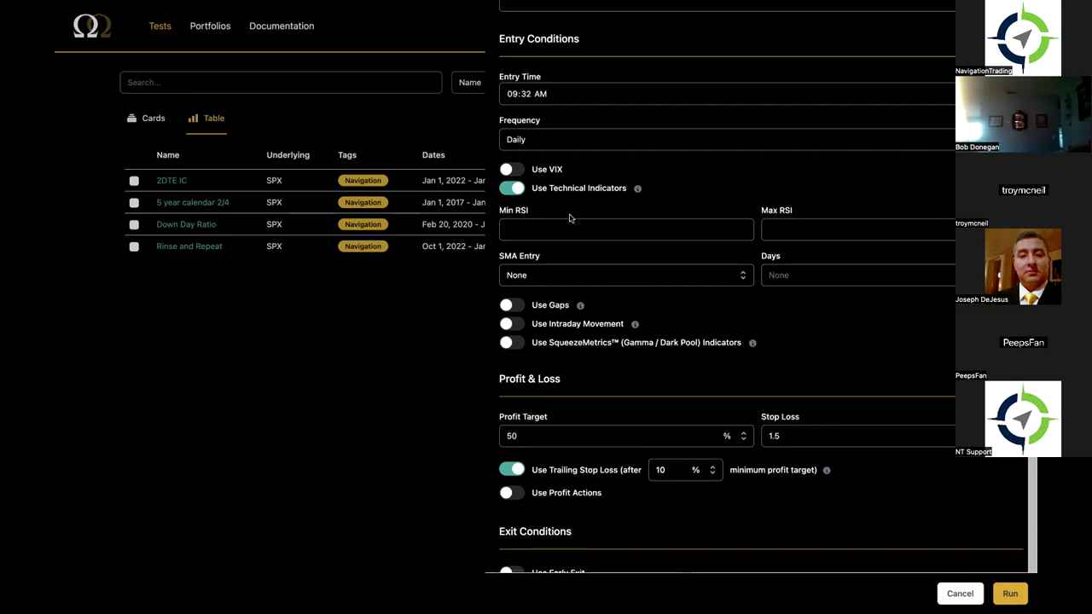
left_click(603, 229)
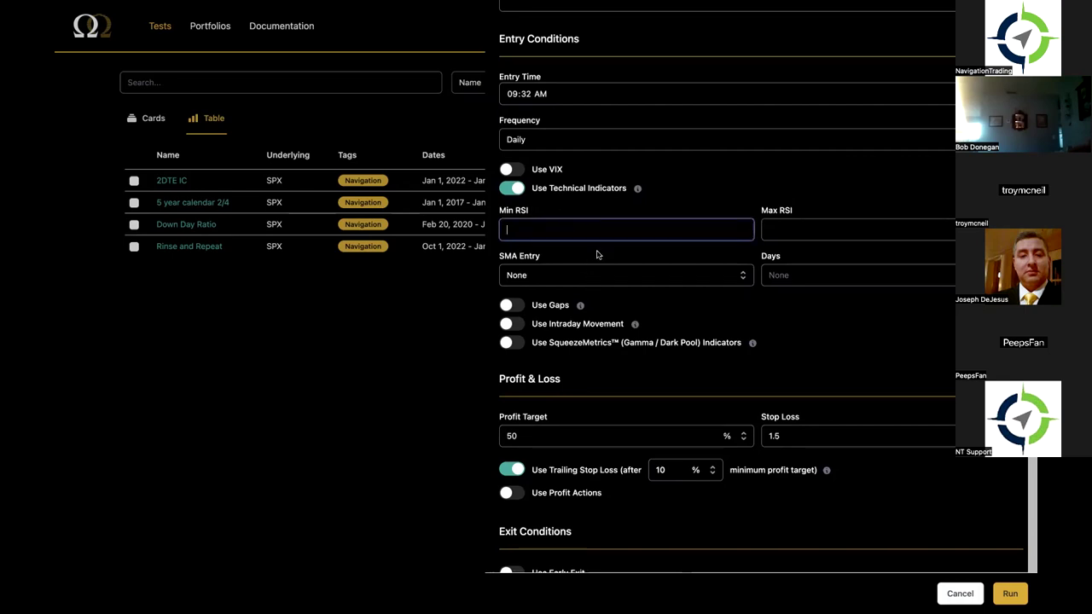
scroll(596, 271, "down", 1)
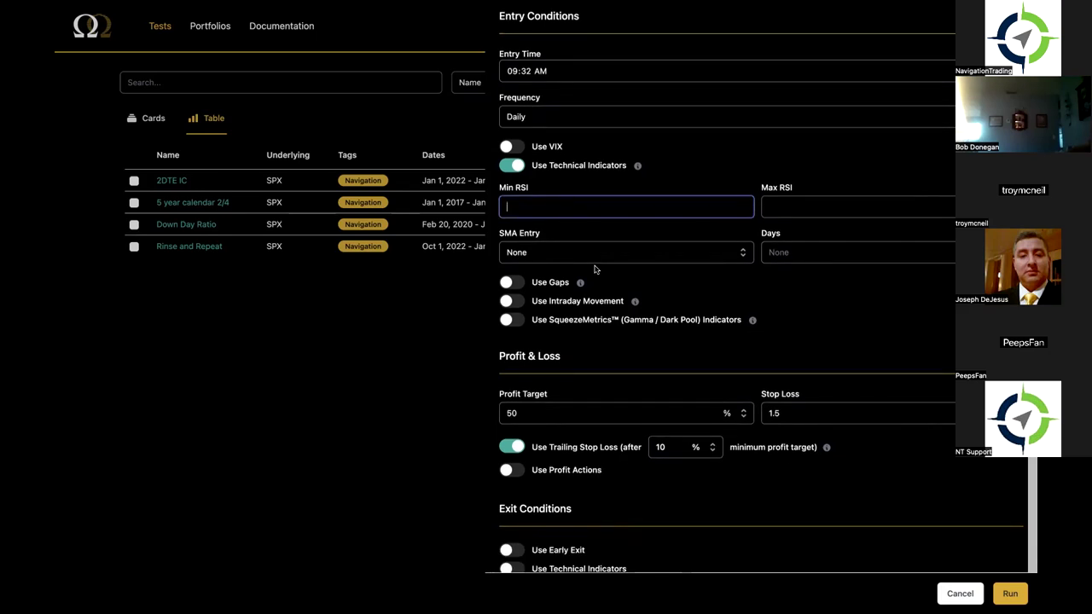
scroll(595, 269, "down", 1)
- Set the SMA Entry condition to Below SMA with 50 days
left_click(580, 234)
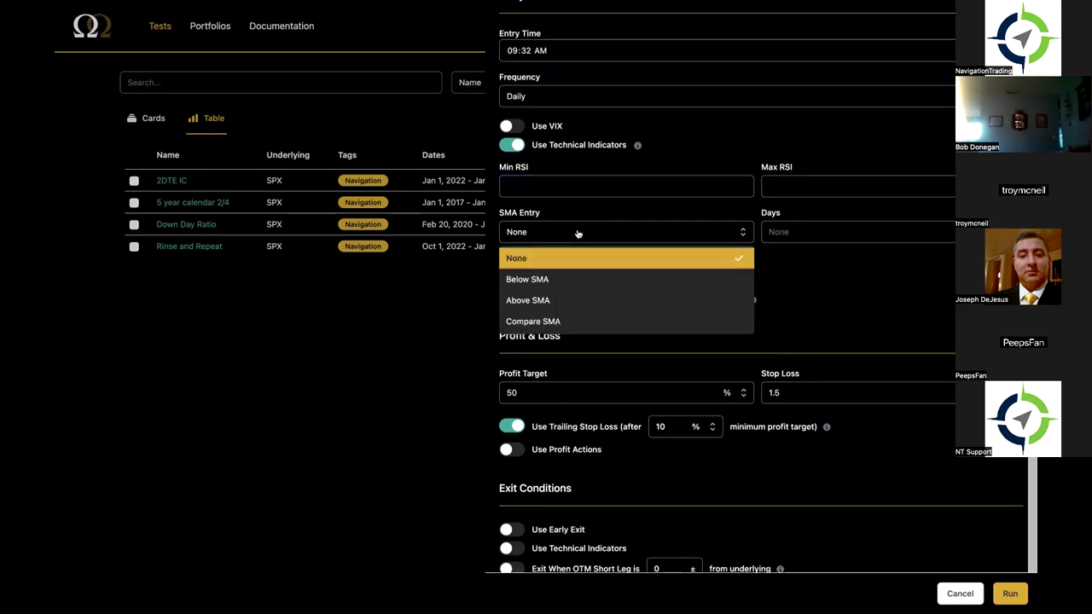
left_click(575, 276)
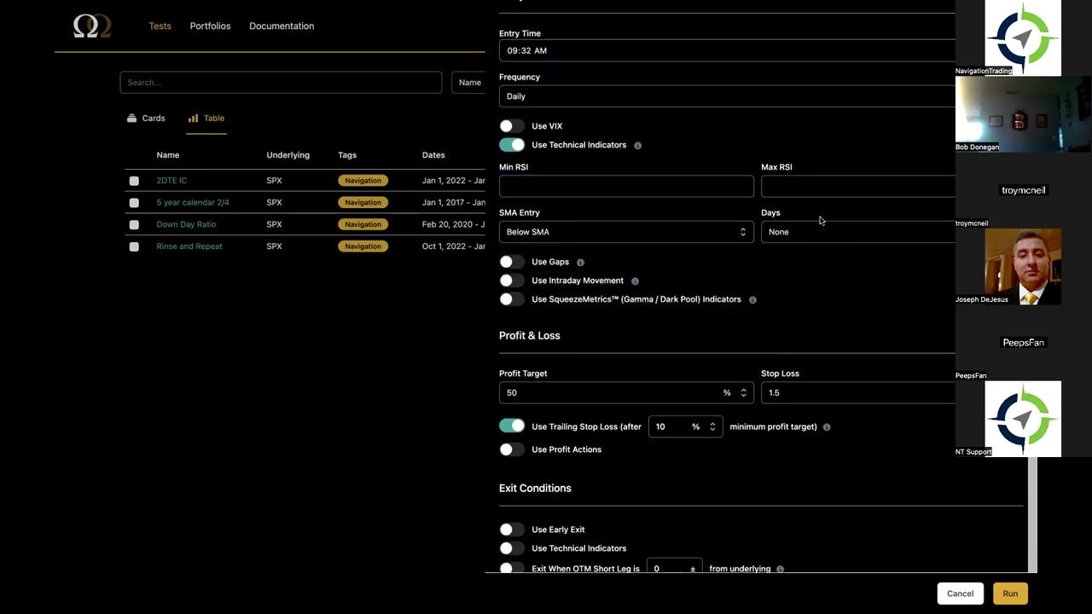
left_click(819, 234)
scroll(809, 295, "down", 3)
left_click(804, 337)
- Switch SMA Entry to Above SMA and on to Compare SMA, requiring the 50-day average to exceed the 10-day average
left_click(726, 234)
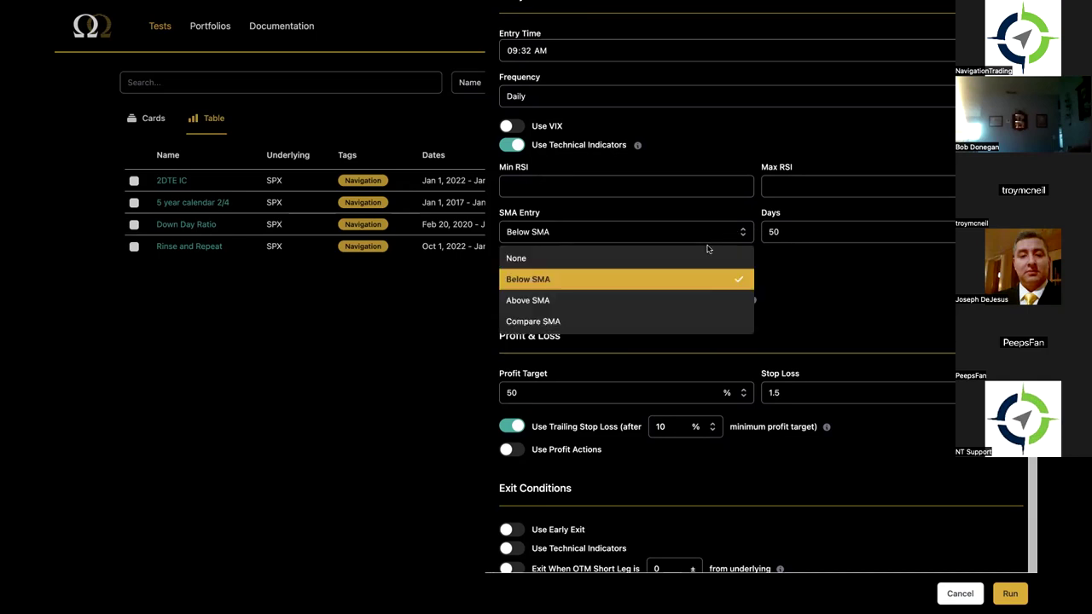
left_click(696, 298)
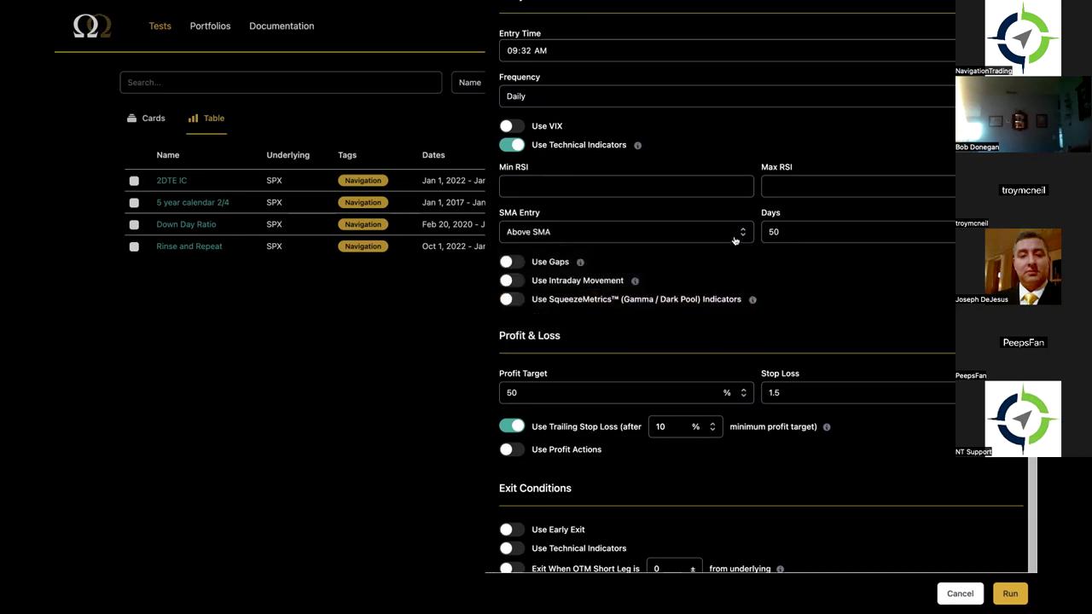
left_click(736, 237)
left_click(699, 314)
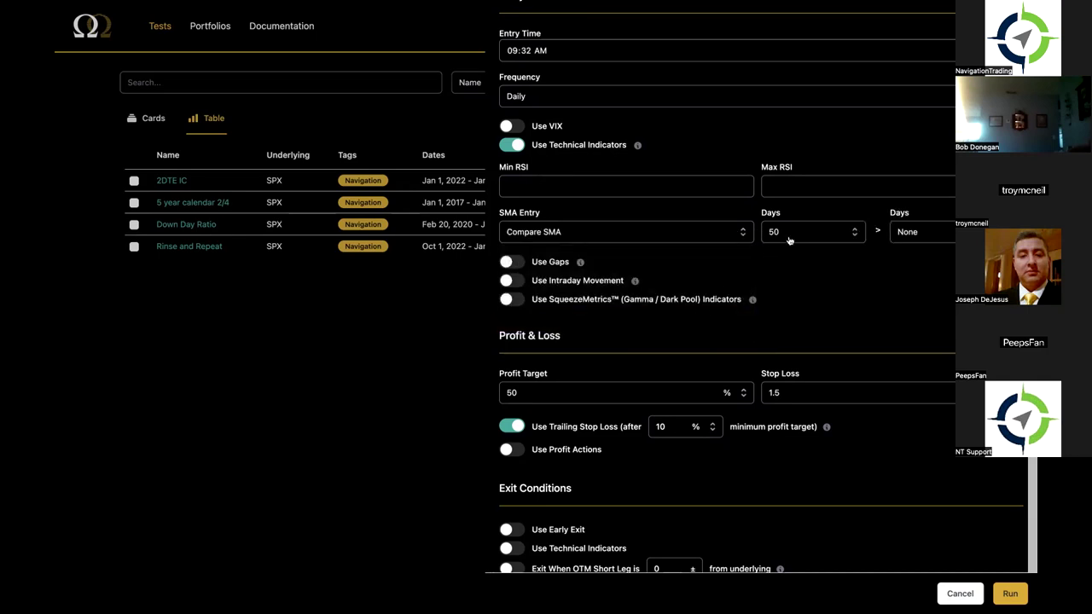
left_click(796, 237)
left_click(916, 234)
scroll(927, 342, "down", 2)
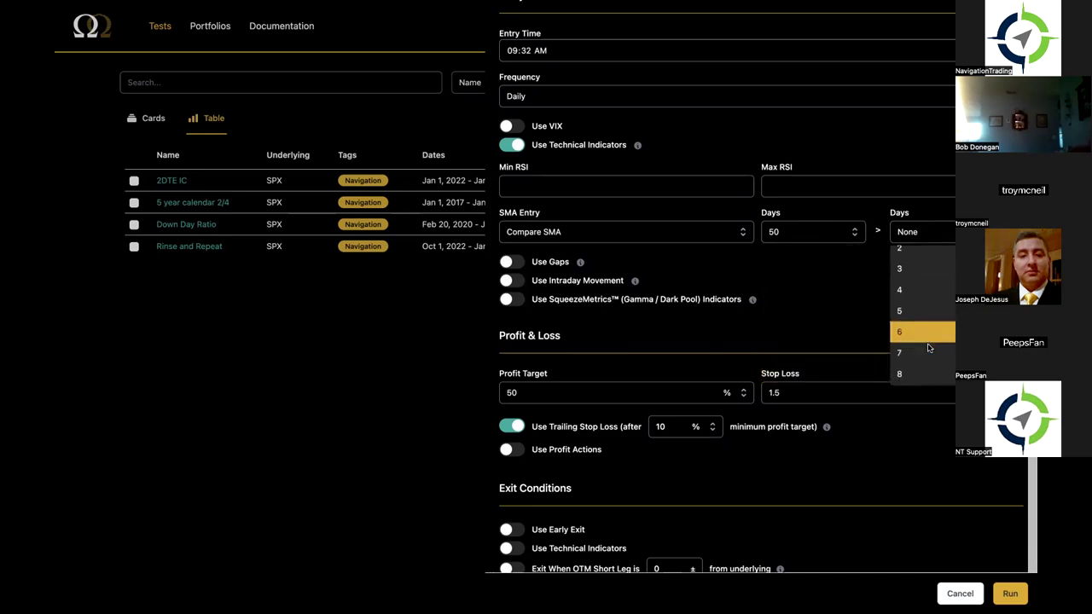
left_click(932, 333)
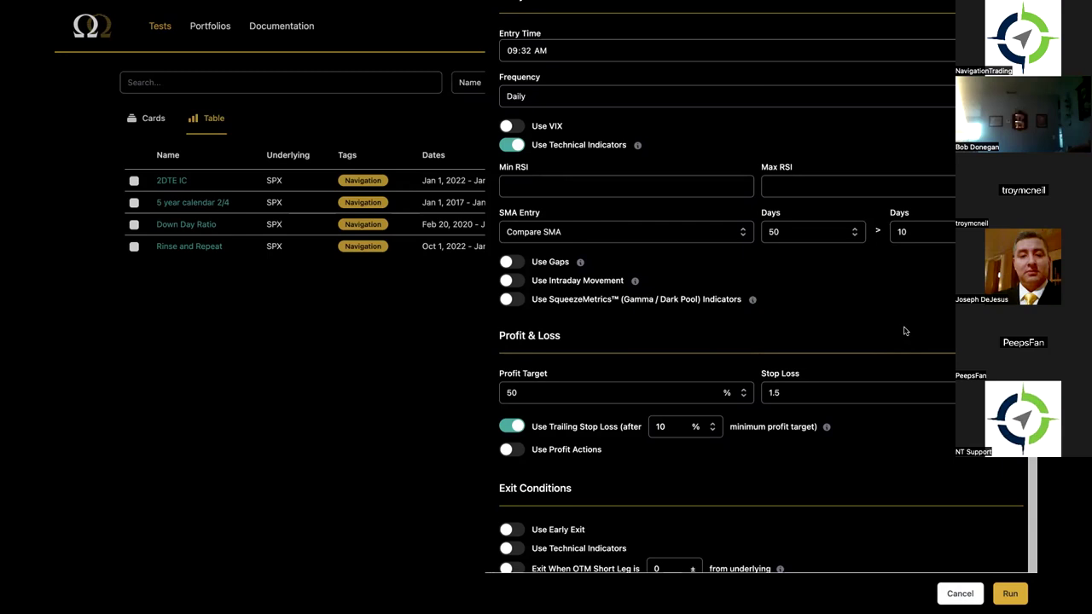
- Turn off Use Technical Indicators in the entry conditions and read the explanation of Use Gaps
left_click(514, 144)
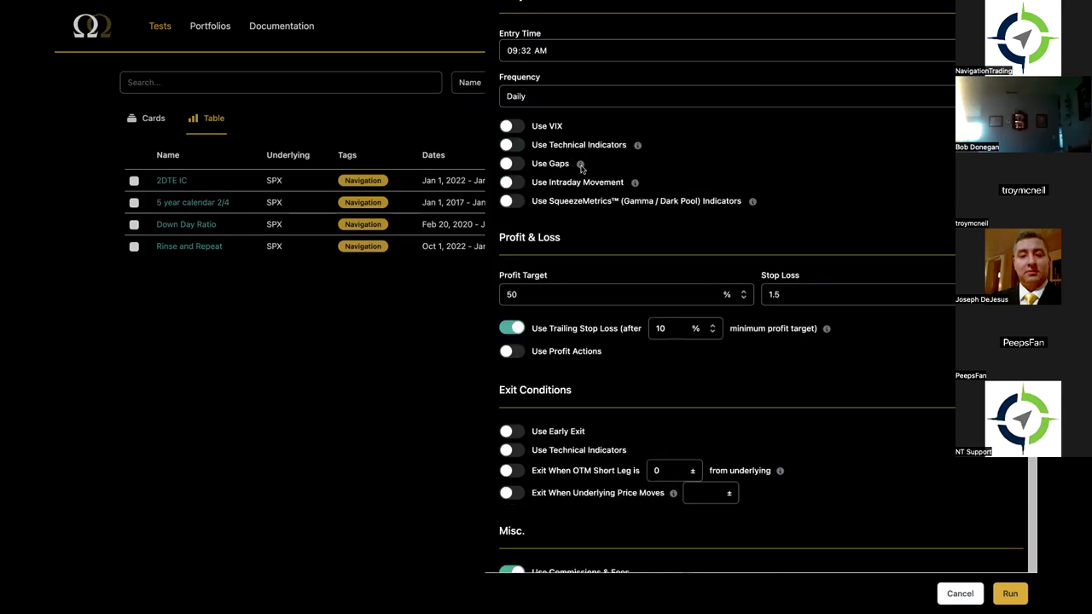
mouse_move(582, 164)
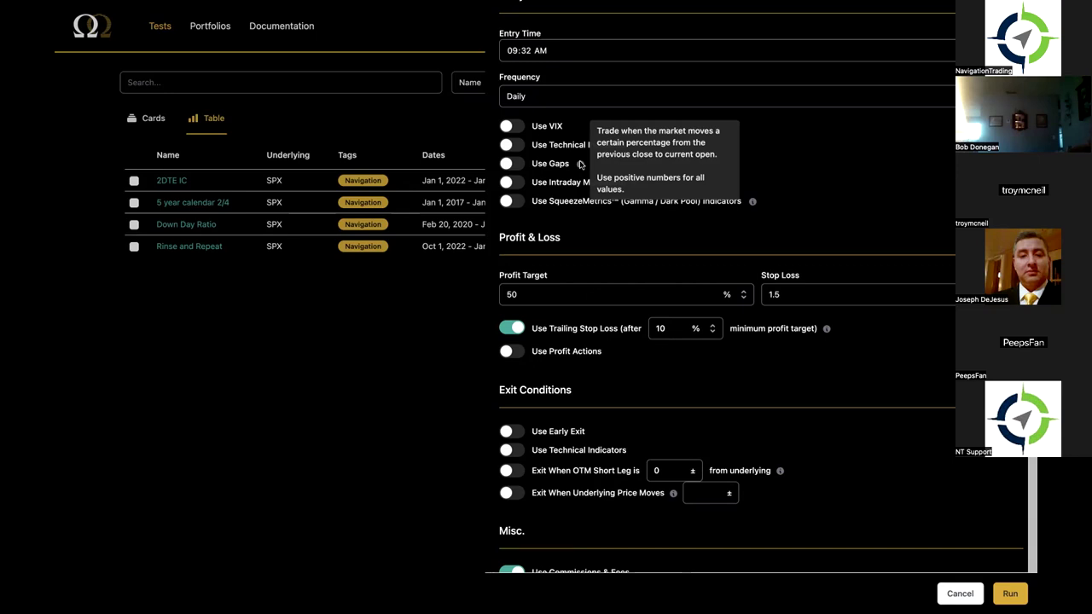
- Turn on Use Gaps and set Min Gap Down to 50% and Max Gap Down to 100%
left_click(512, 163)
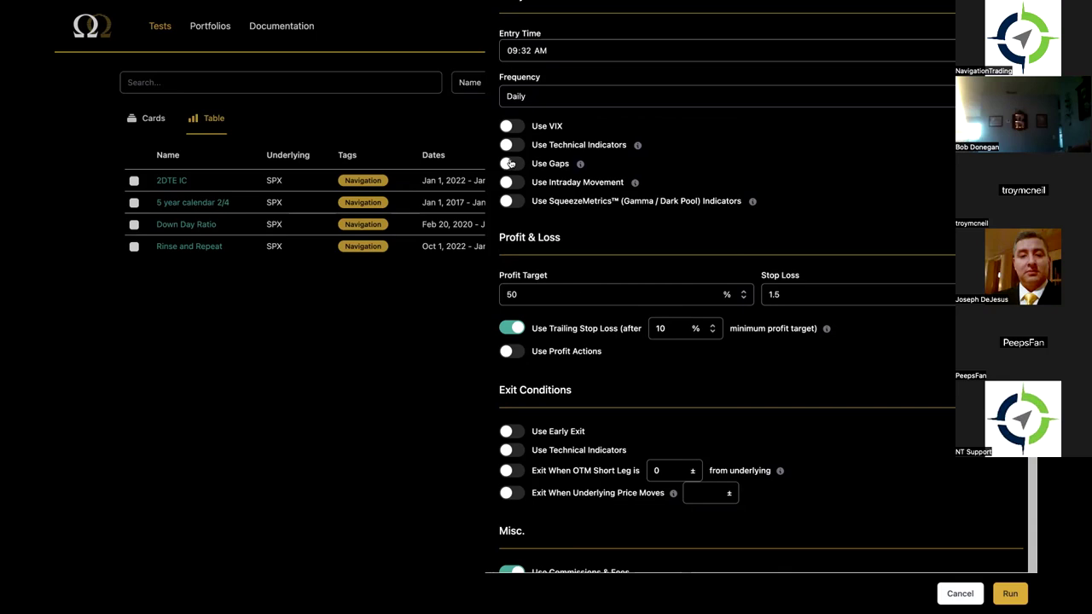
left_click(575, 198)
left_click(609, 230)
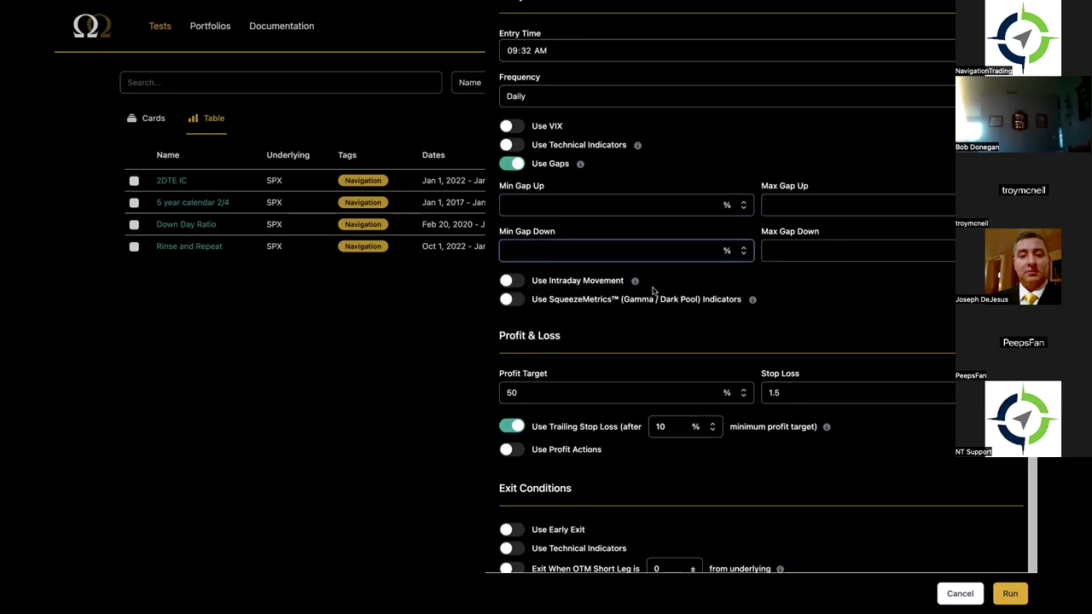
type("50")
left_click(779, 248)
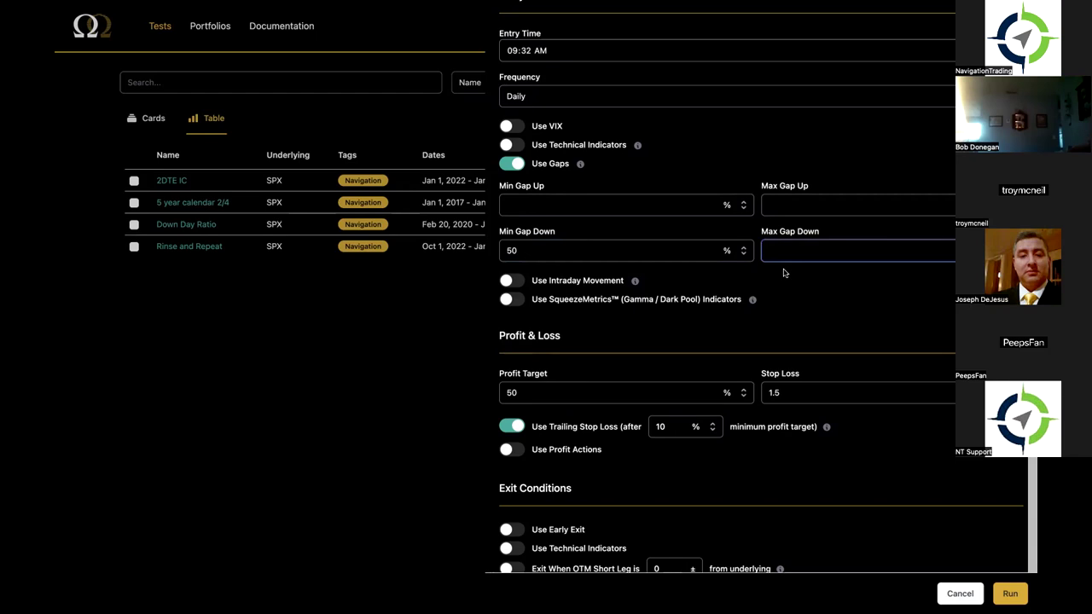
type("100")
- Show the unit choices for Min Gap Up, then set Min Gap Down to 1% and Max Gap Down to 2%
left_click(542, 207)
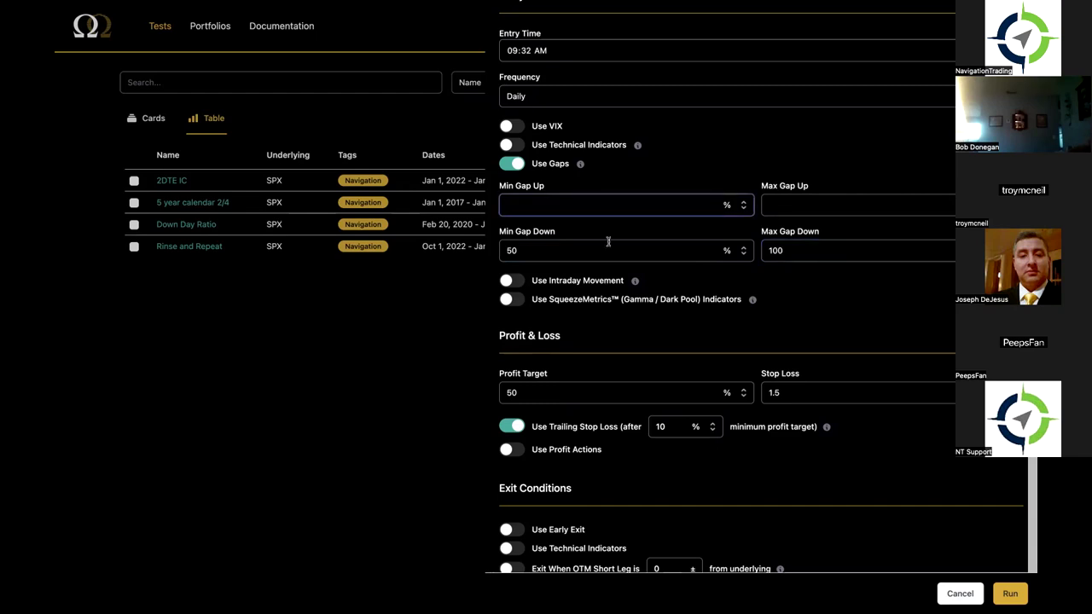
left_click(729, 206)
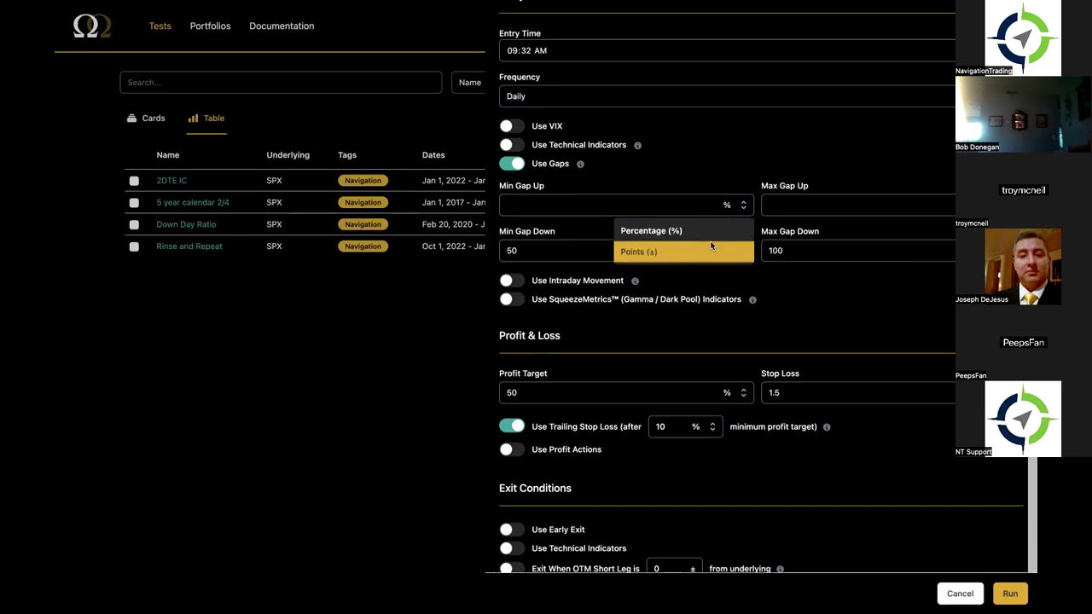
double_click(555, 250)
type("1")
key("Tab")
type("2")
- Switch the gap unit to points, set Min Gap Up to 20 and Max Gap Up to 50, and turn Use Gaps off
left_click(725, 204)
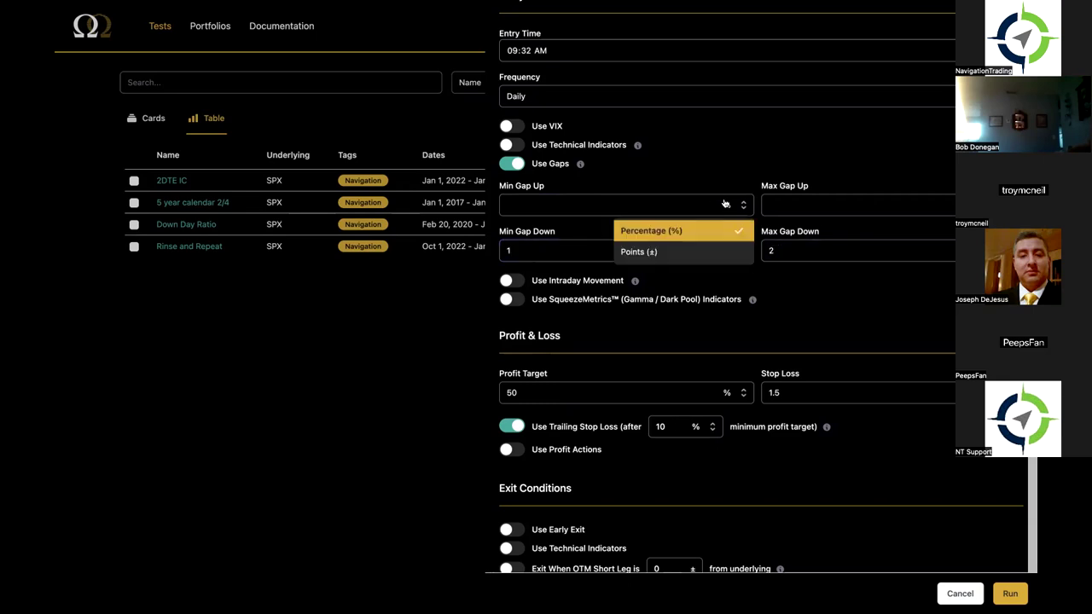
left_click(679, 249)
left_click(662, 209)
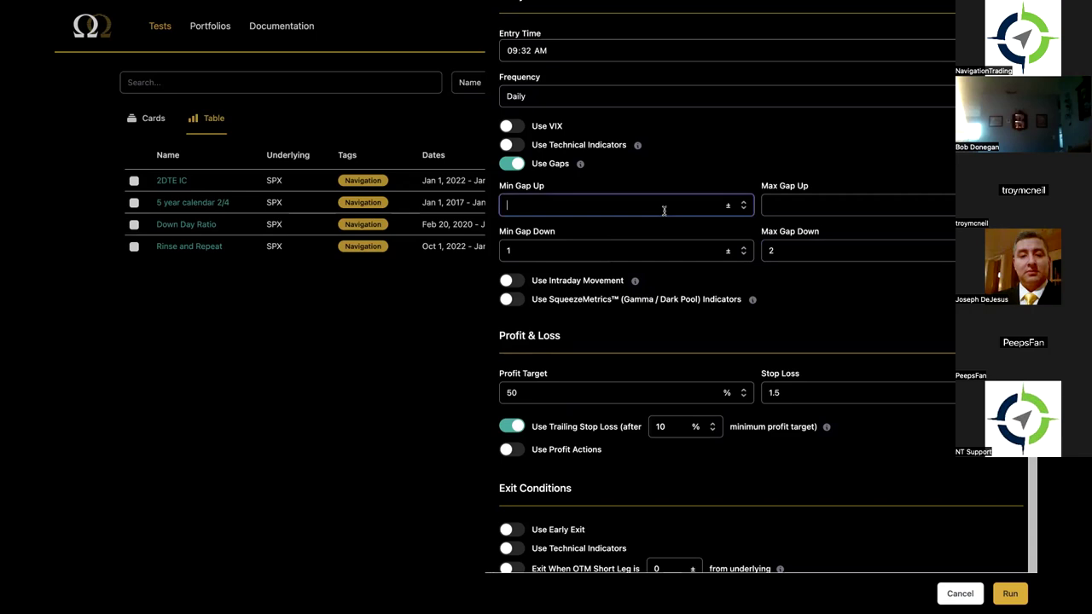
type("20")
left_click(817, 207)
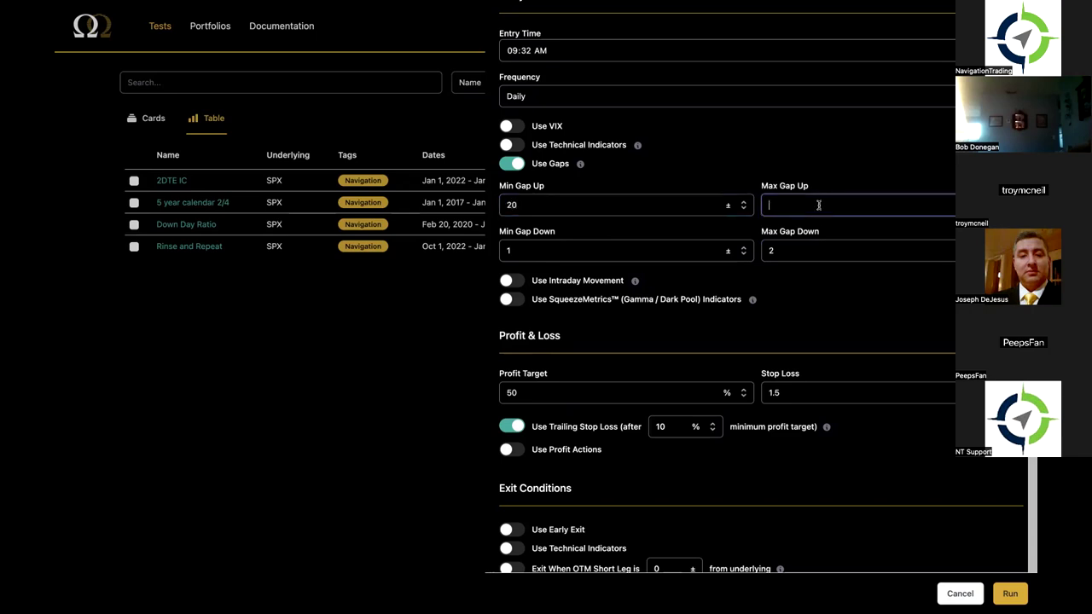
type("50")
left_click(505, 166)
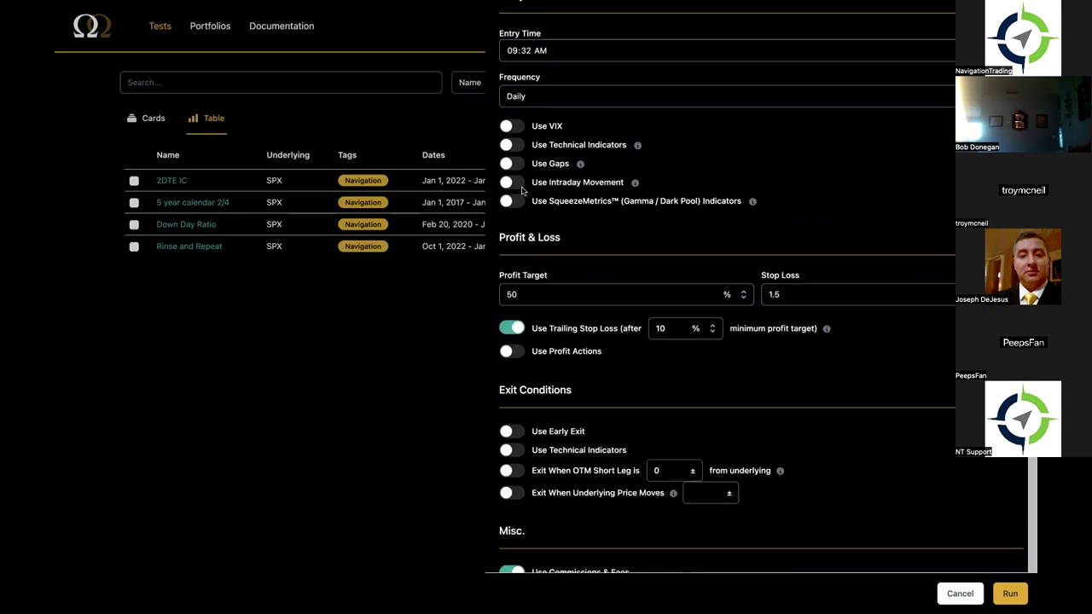
- Read the explanations of the Use Intraday Movement and Use SqueezeMetrics entry filters
mouse_move(635, 184)
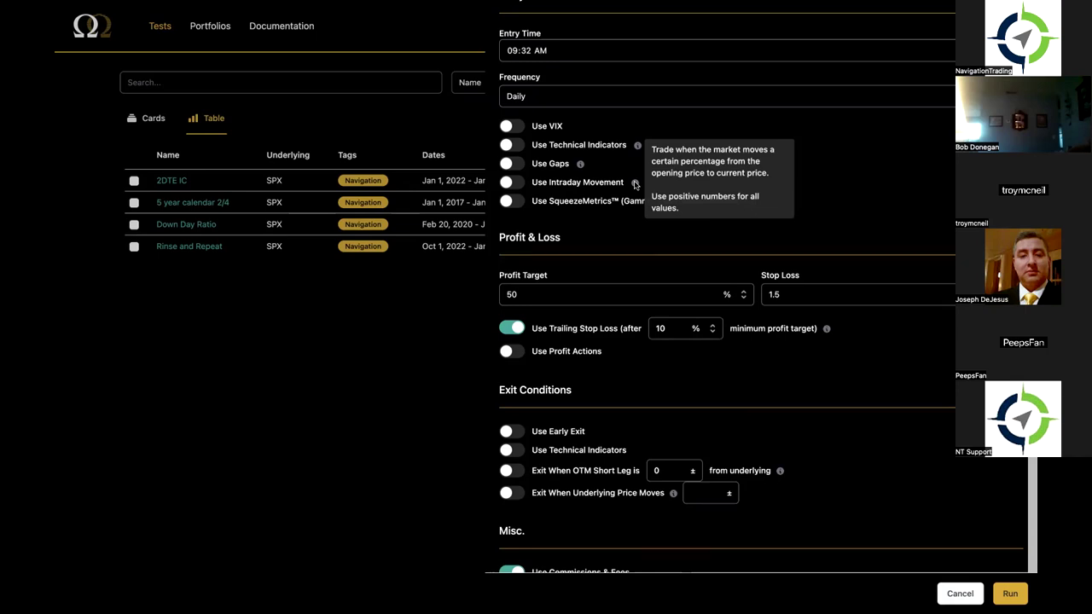
scroll(632, 222, "down", 2)
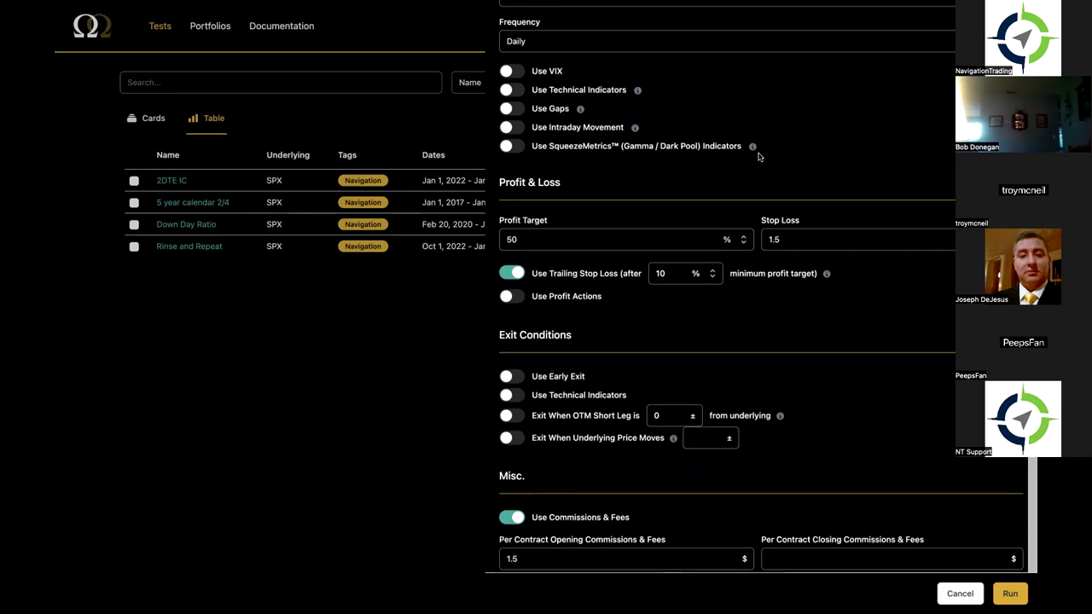
mouse_move(752, 146)
- Examine the unit options for the Profit Target, the Stop Loss and the trailing stop's minimum profit, keeping the current settings
scroll(690, 168, "down", 1)
scroll(690, 168, "down", 2)
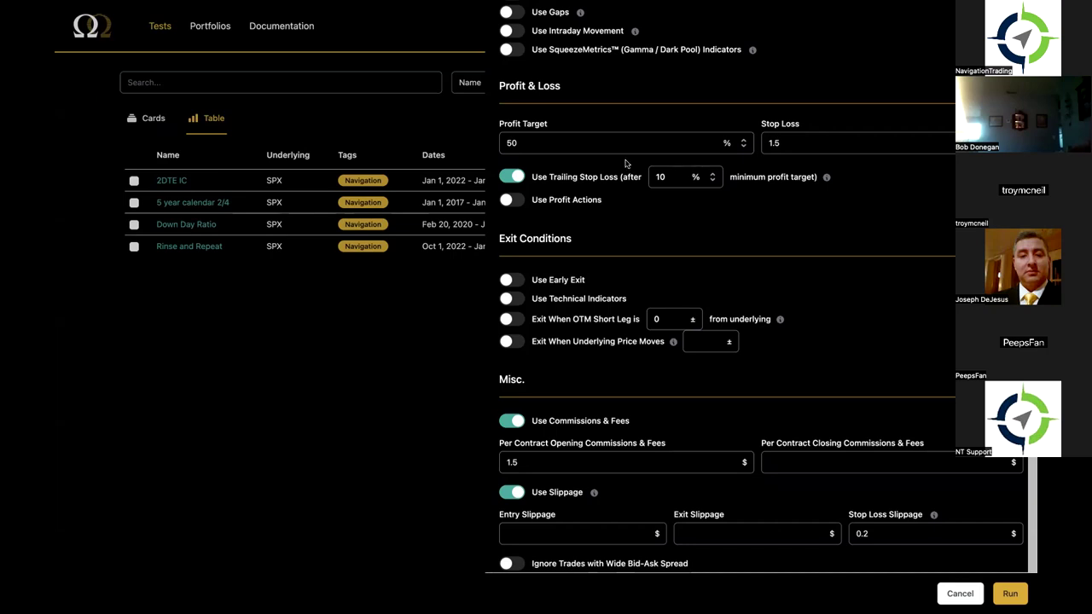
left_click(542, 141)
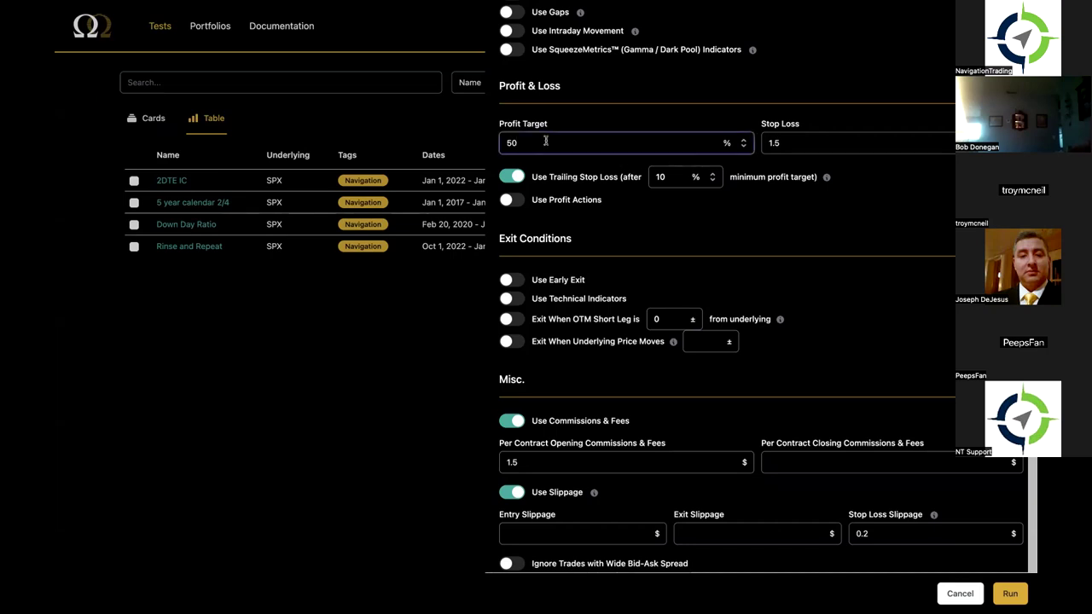
left_click(720, 143)
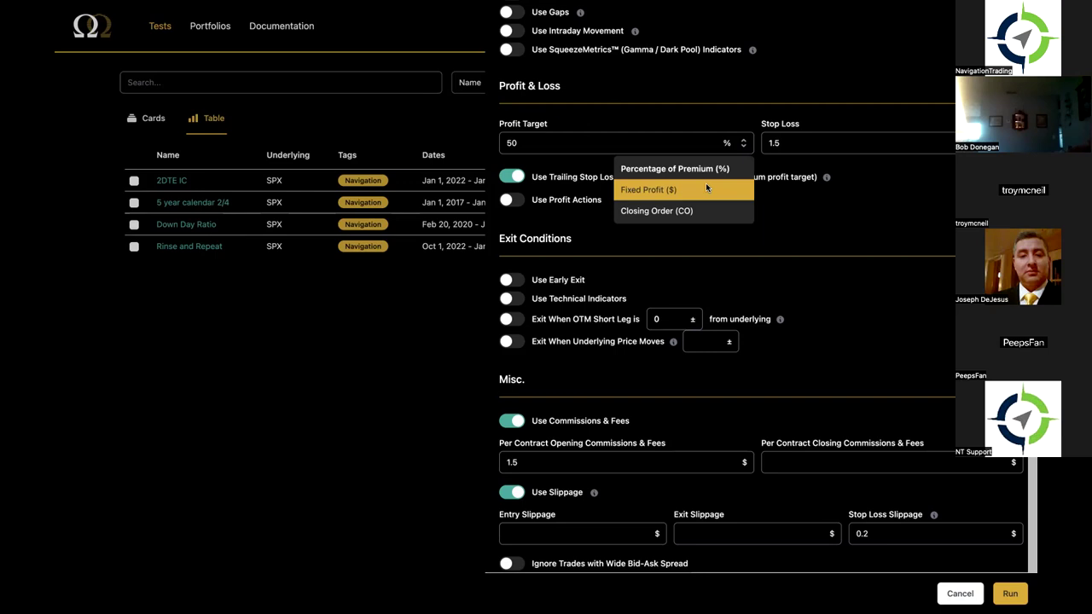
left_click(800, 145)
left_click(1007, 143)
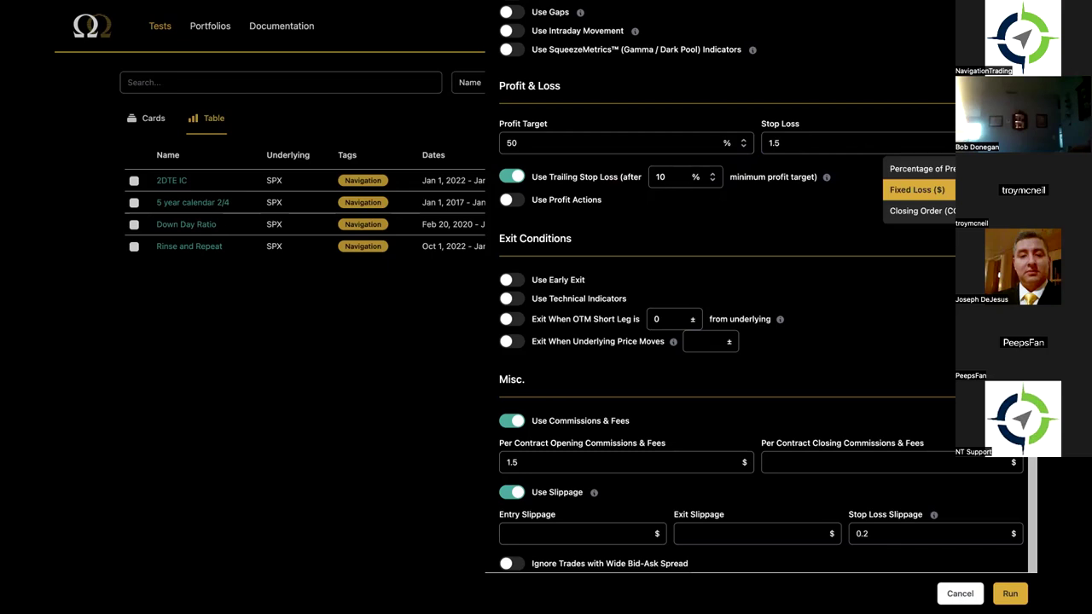
left_click(835, 215)
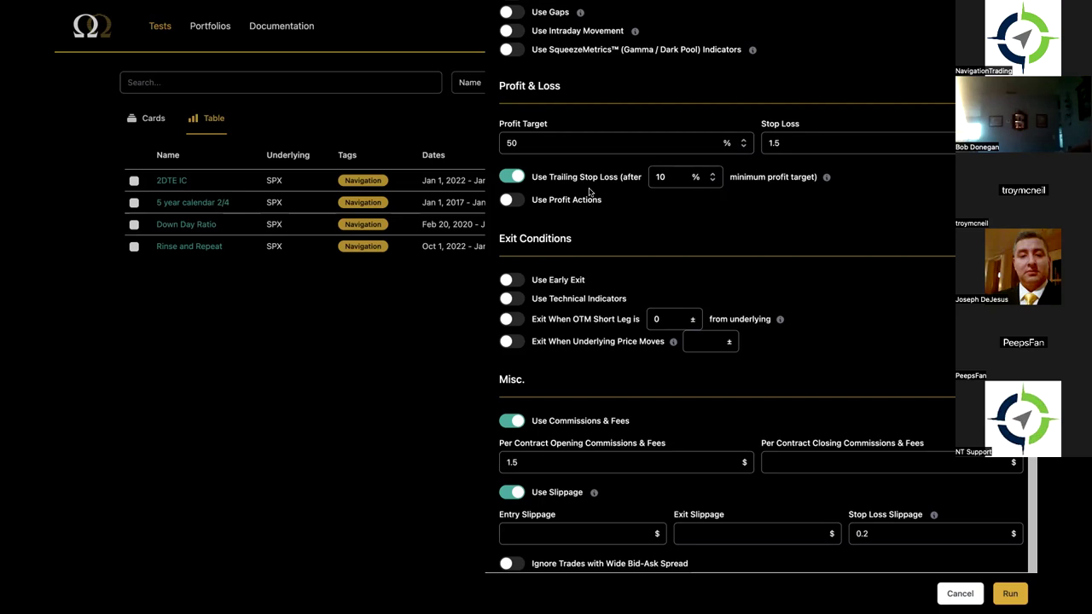
left_click(695, 176)
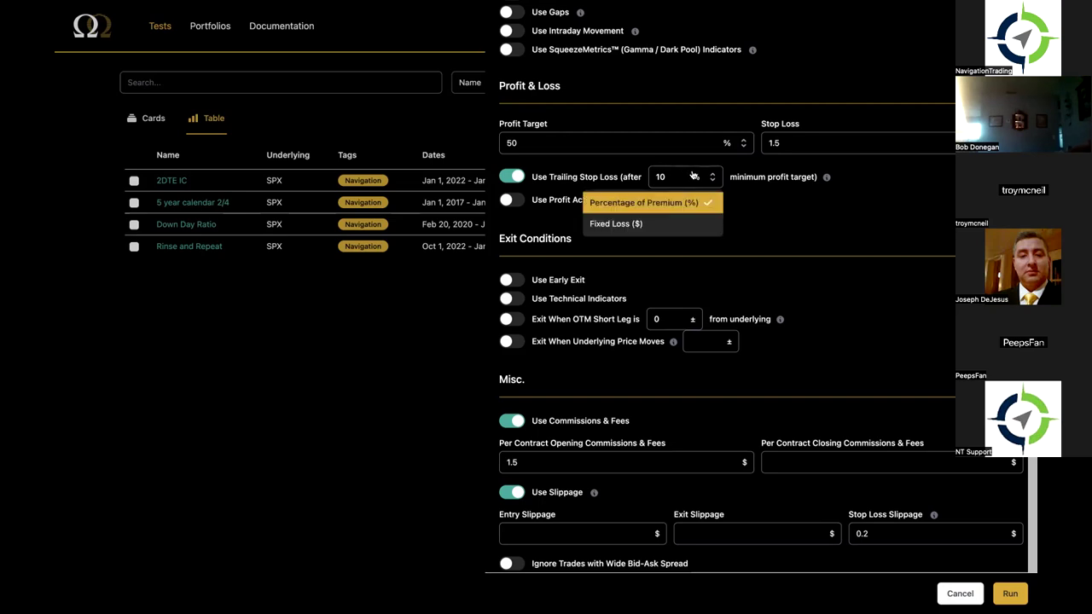
left_click(770, 203)
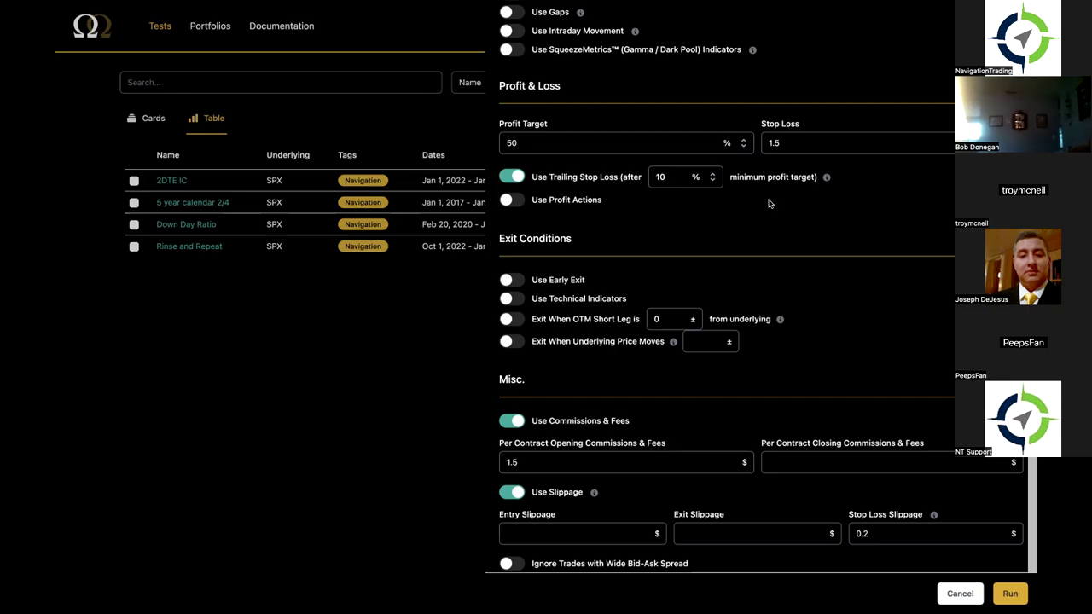
- Turn on Use Profit Actions and turn off Use Trailing Stop Loss in the Profit & Loss section
left_click(517, 200)
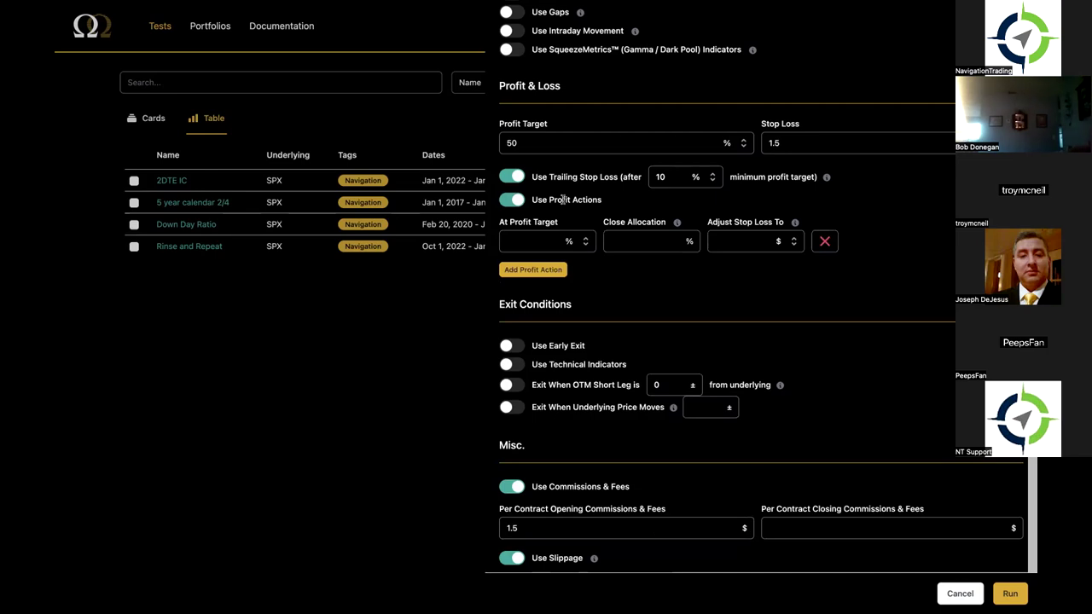
left_click(512, 177)
- Define the first profit action: at a 10% profit target, close 50% of the allocation and adjust the stop loss to .05%
left_click(531, 259)
type("10")
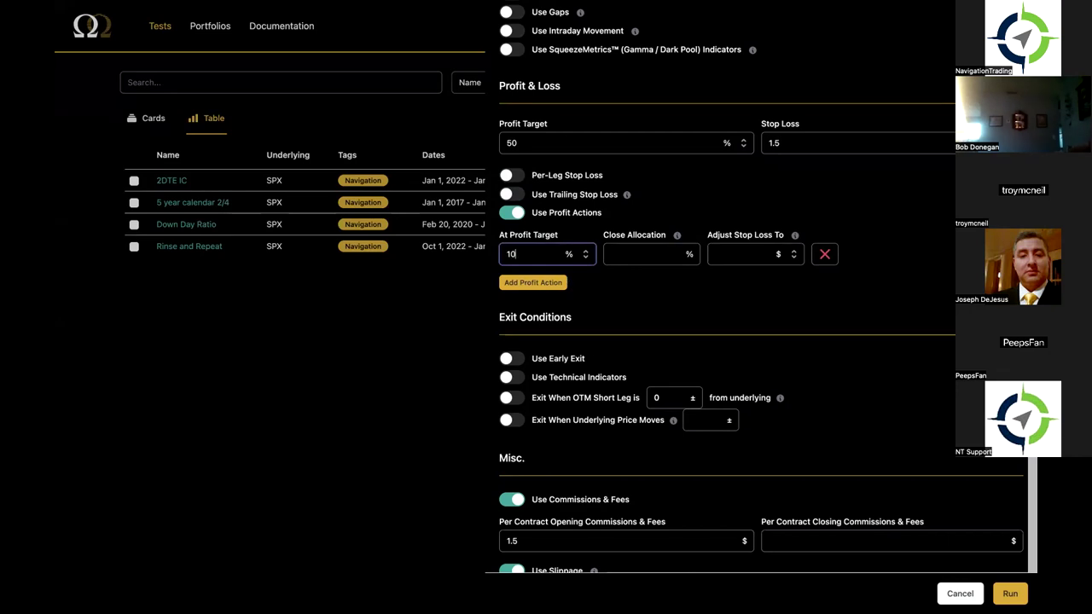
left_click(631, 255)
type("50")
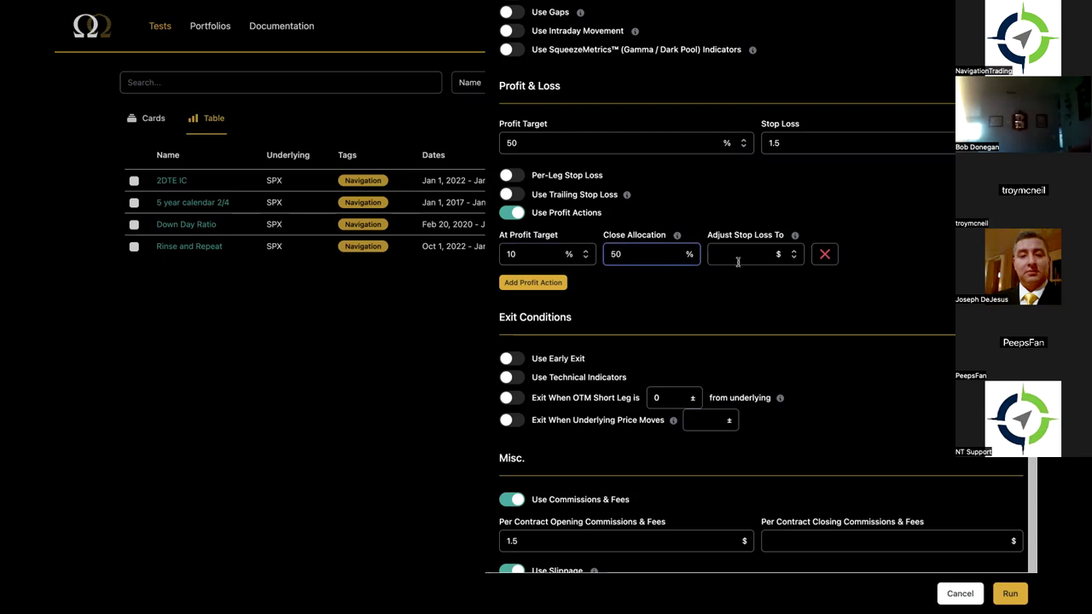
left_click(784, 254)
left_click(771, 279)
left_click(757, 254)
left_click(740, 253)
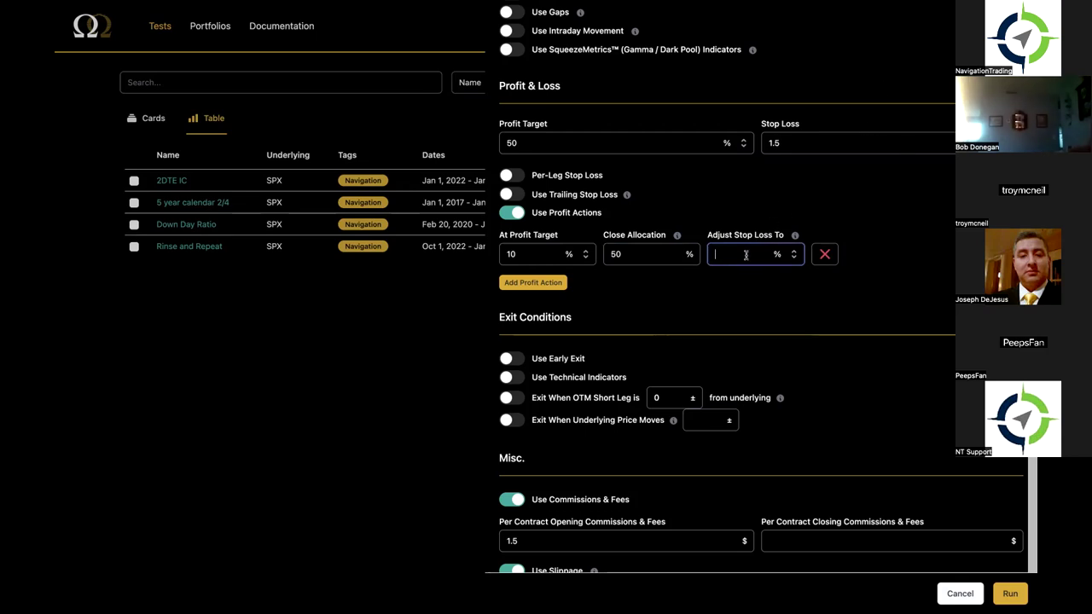
type(".05")
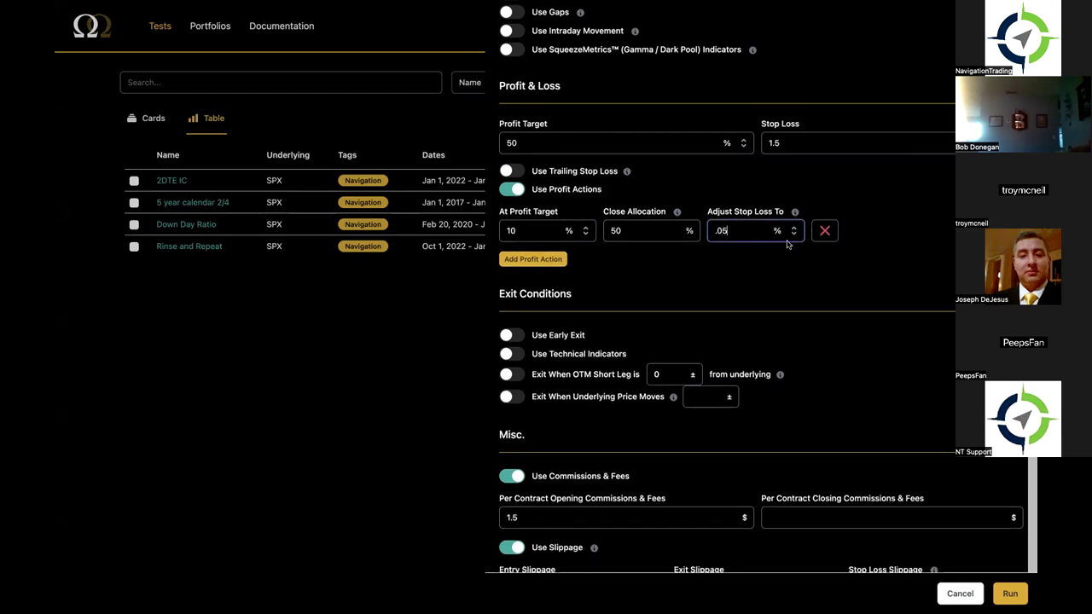
- Add a second profit action that closes 50% of the allocation at a 20% profit target, and open its stop loss adjustment for editing
left_click(553, 259)
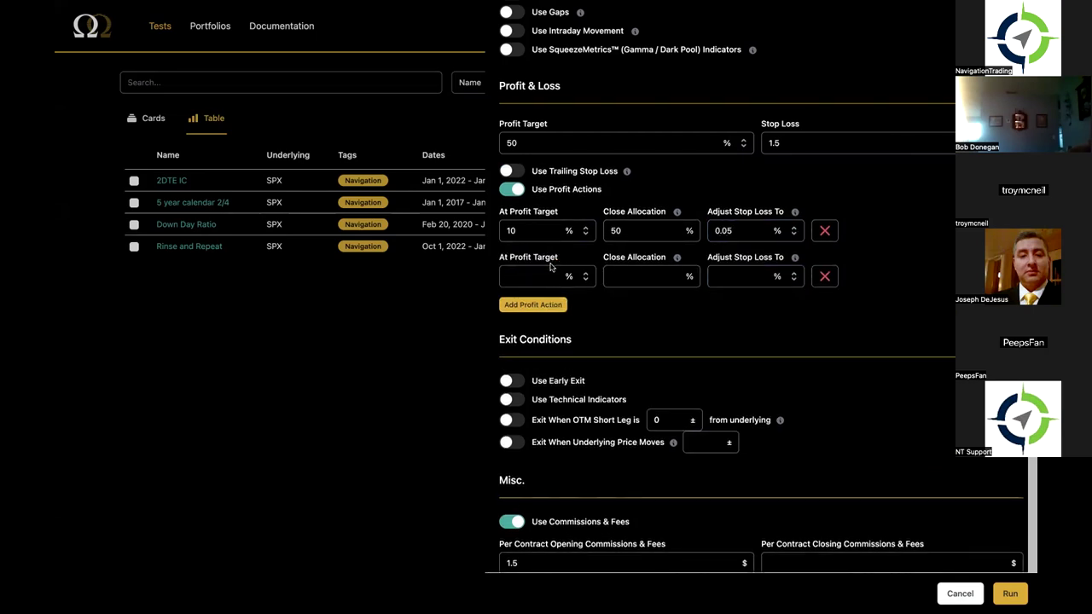
left_click(544, 275)
type("20")
left_click(640, 273)
type("50")
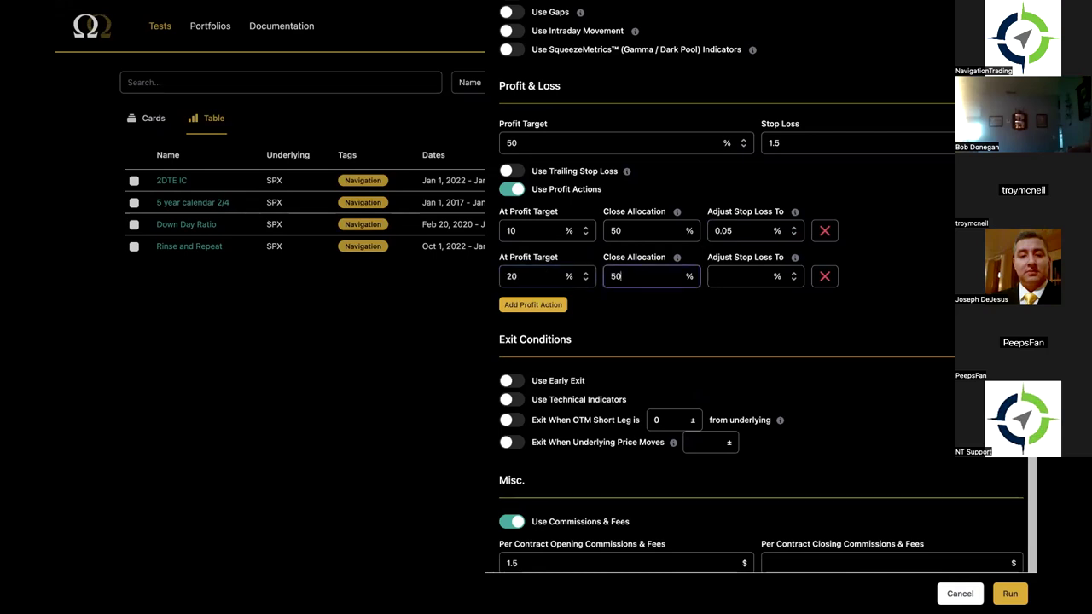
left_click(737, 270)
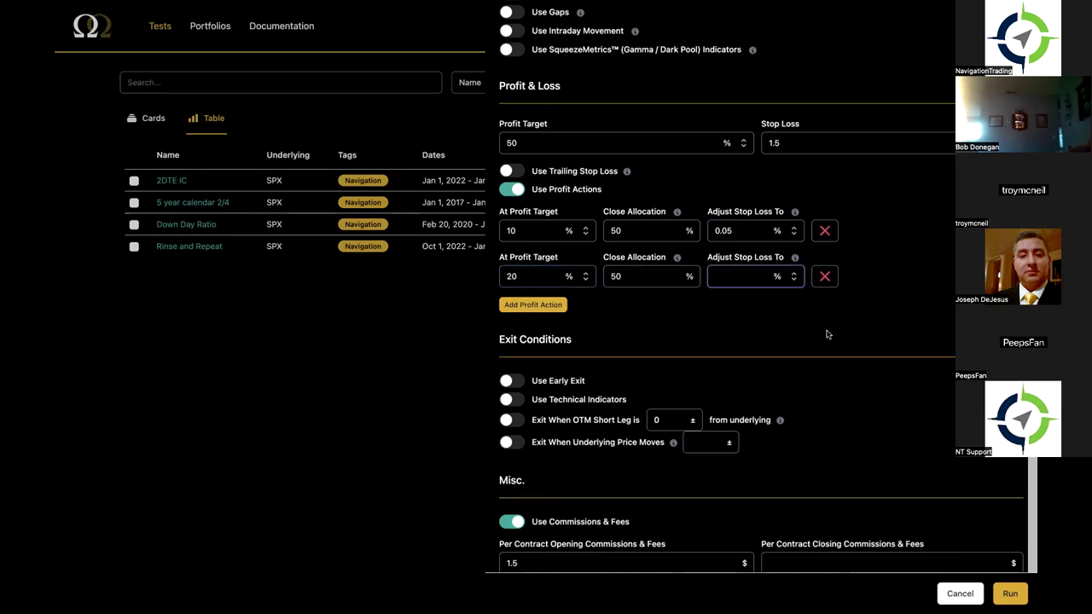
- Remove both profit actions and turn off Use Profit Actions
left_click(825, 276)
left_click(825, 232)
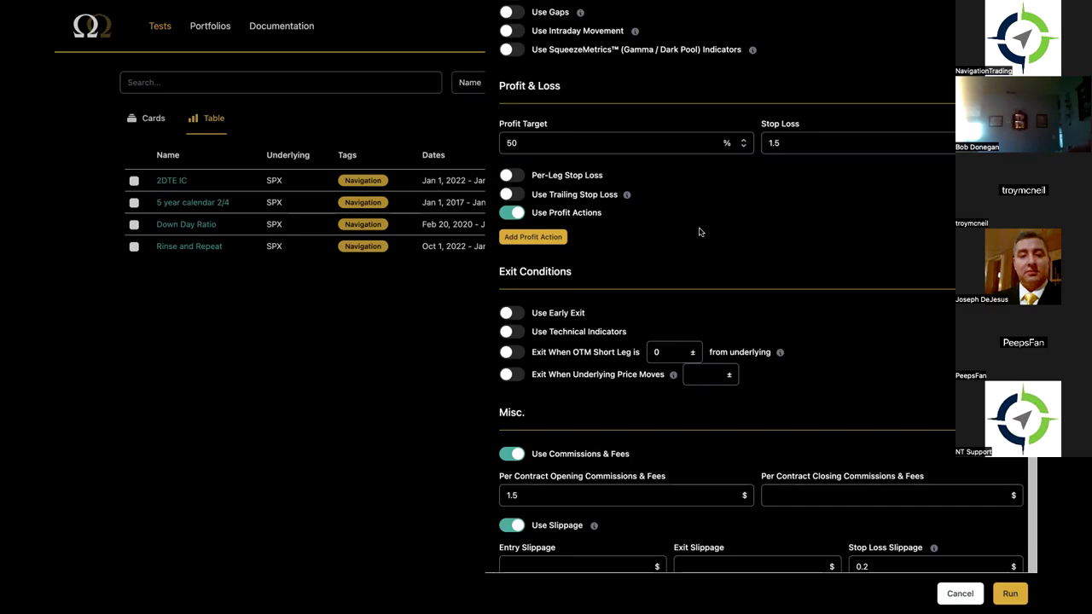
left_click(581, 213)
- Turn on Use Early Exit in the exit conditions, enter 5 DTE as the early exit type, and clear the value again
scroll(581, 215, "down", 3)
scroll(581, 217, "up", 2)
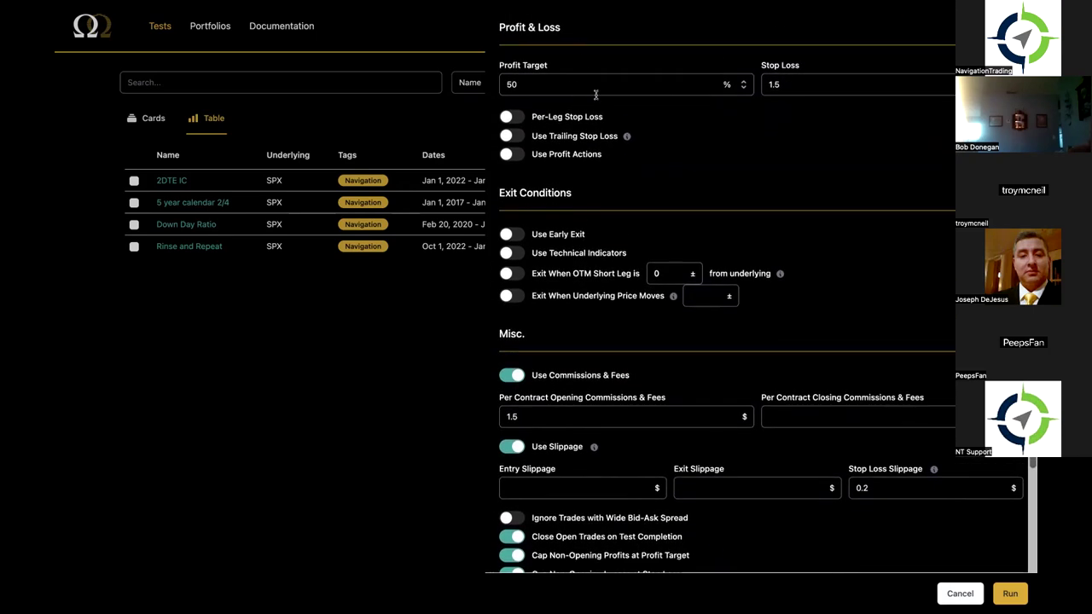
scroll(595, 95, "down", 3)
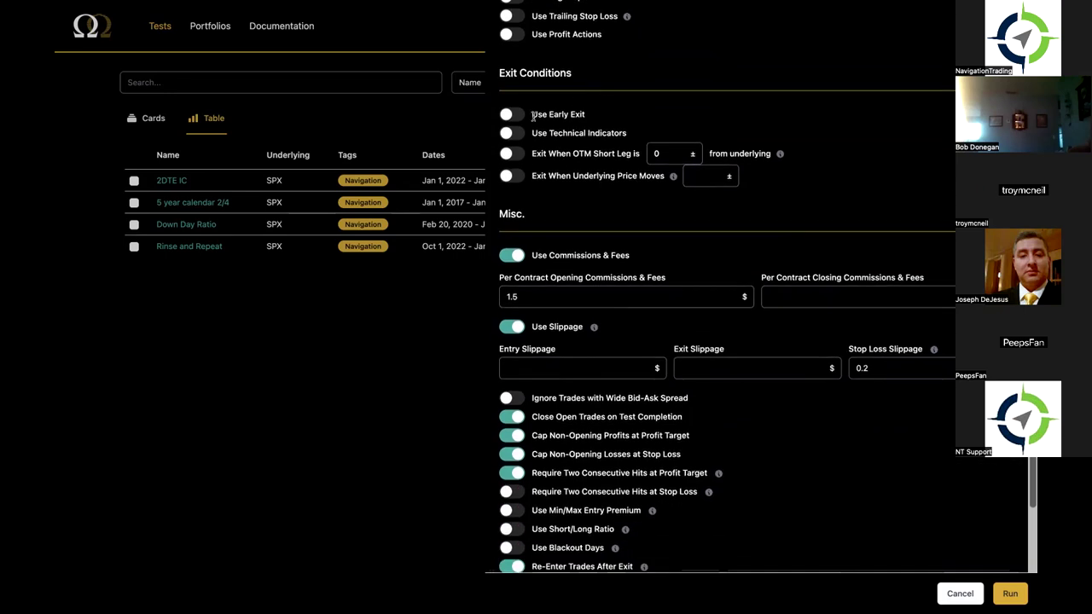
left_click(517, 120)
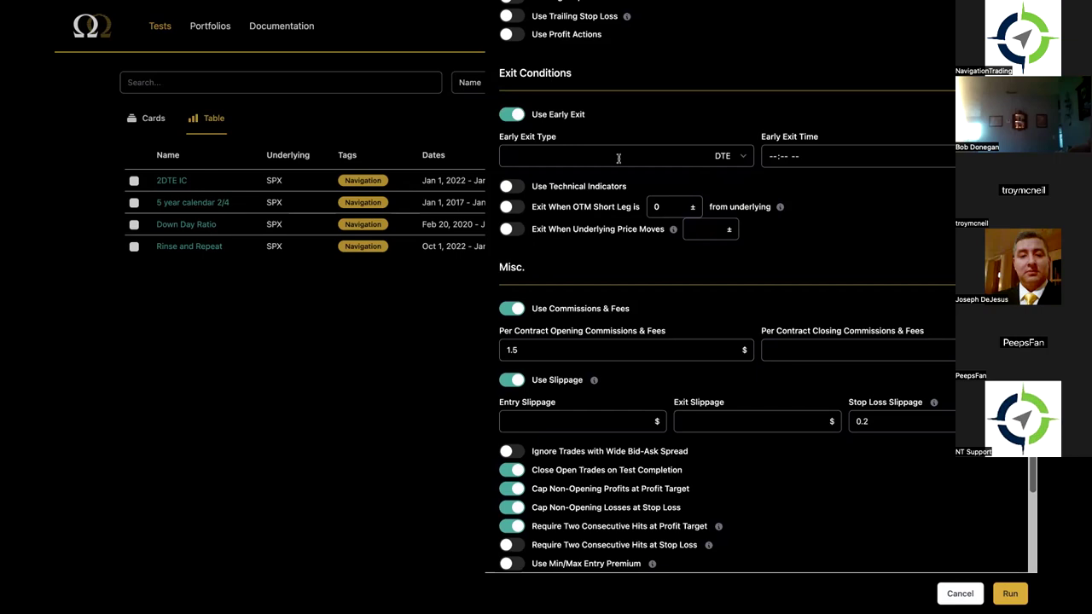
left_click(619, 158)
type("5")
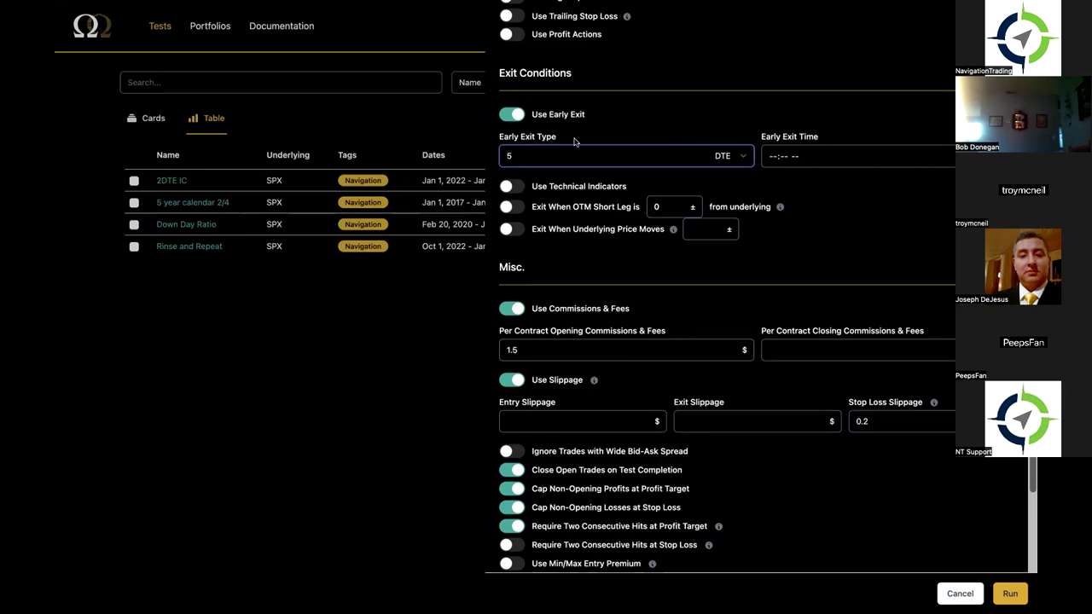
key("BackSpace")
- Try entering an Early Exit Time, and turn Use Early Exit off again
left_click(779, 152)
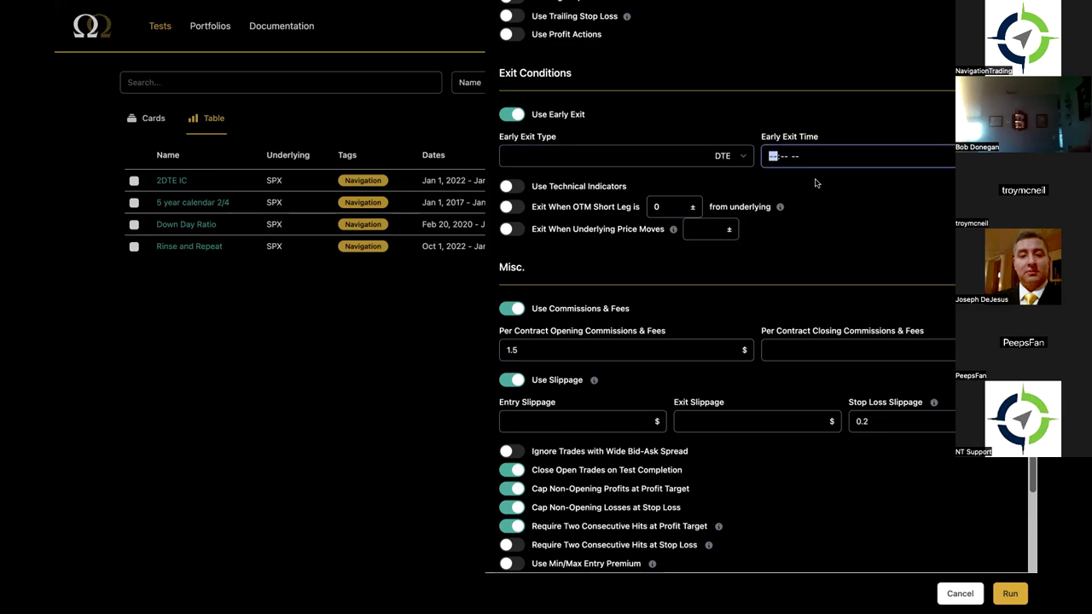
type("100")
left_click(774, 157)
type("11")
left_click(510, 118)
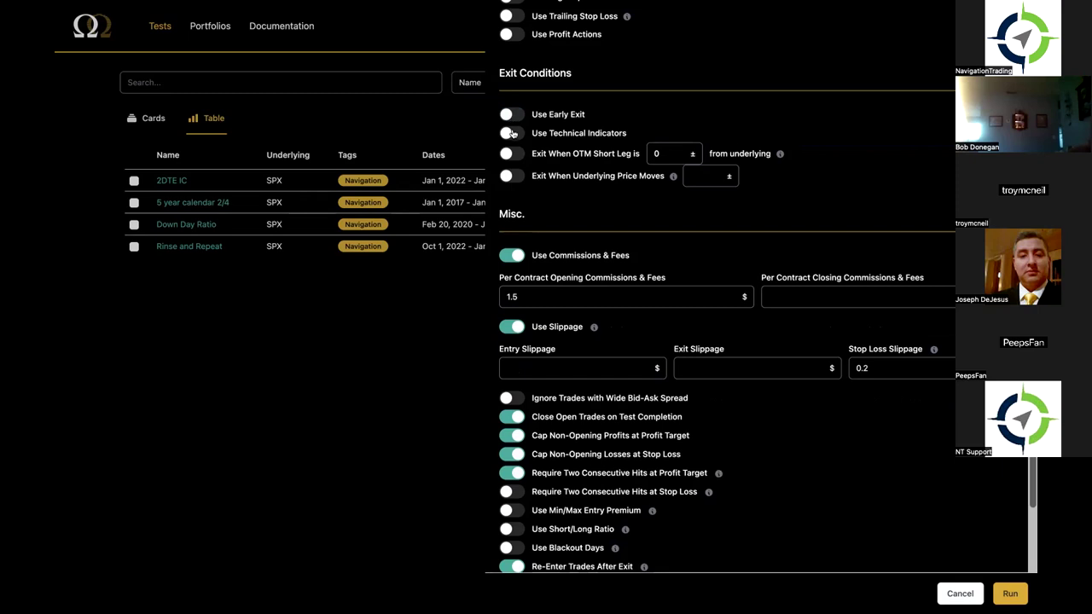
- Turn the technical indicators, OTM short leg and underlying price move exit conditions on and off again, one after another
left_click(513, 134)
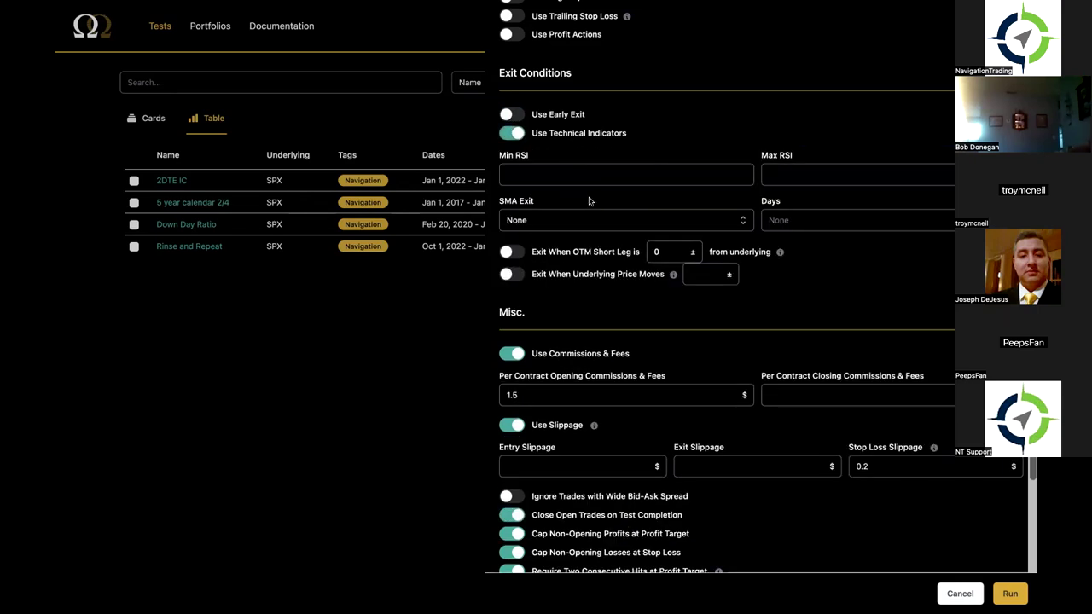
left_click(512, 132)
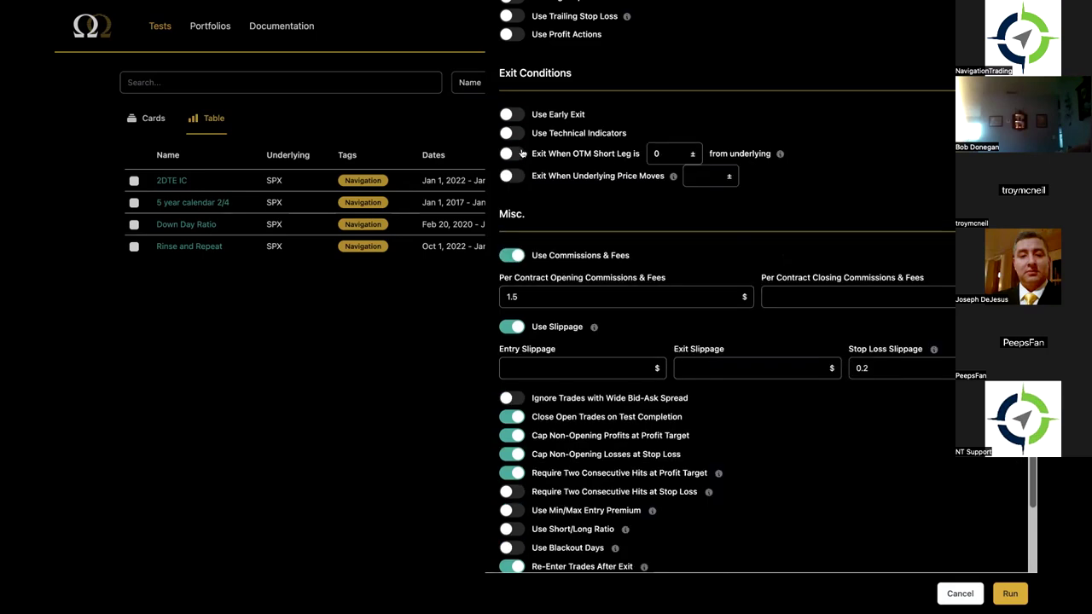
left_click(516, 155)
mouse_move(780, 157)
left_click(504, 156)
left_click(513, 180)
left_click(513, 182)
- Review the commission and slippage settings, and read the explanations of requiring two consecutive hits at profit target and stop loss
scroll(584, 176, "down", 2)
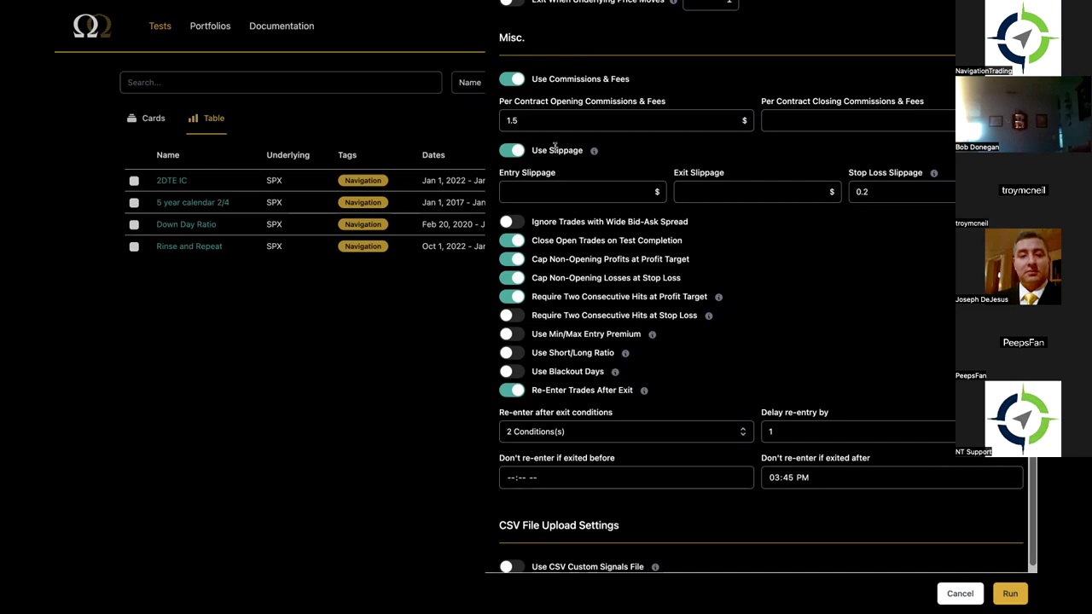
mouse_move(935, 176)
scroll(575, 270, "down", 1)
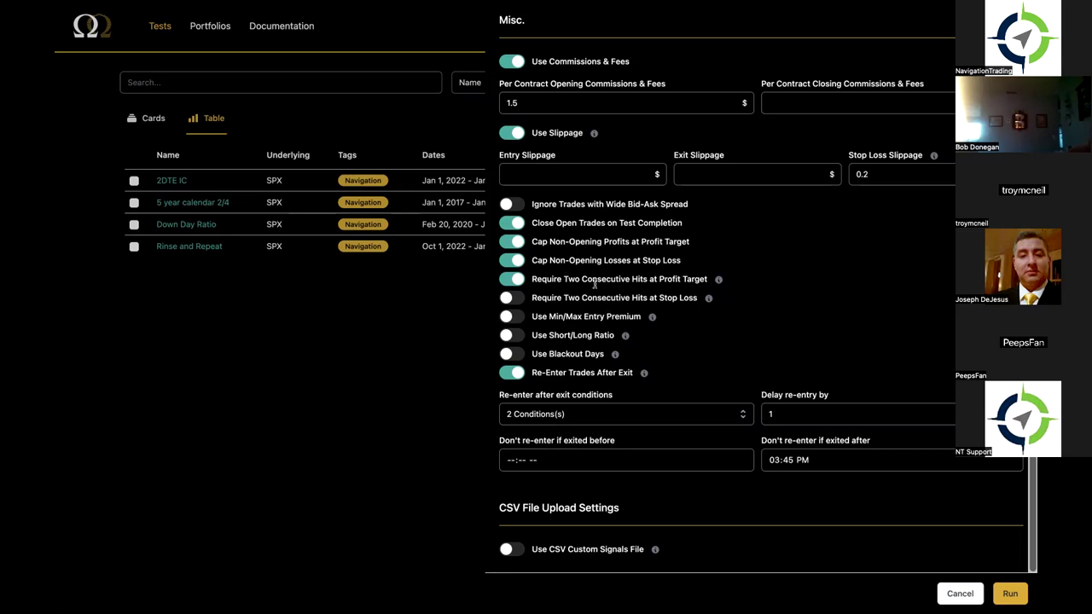
mouse_move(719, 281)
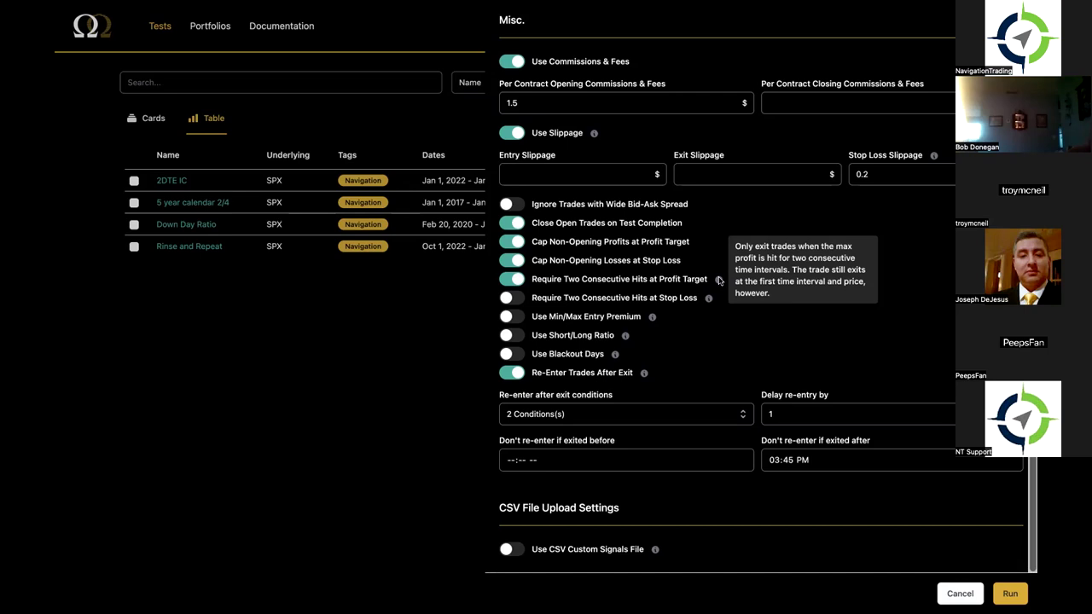
mouse_move(710, 300)
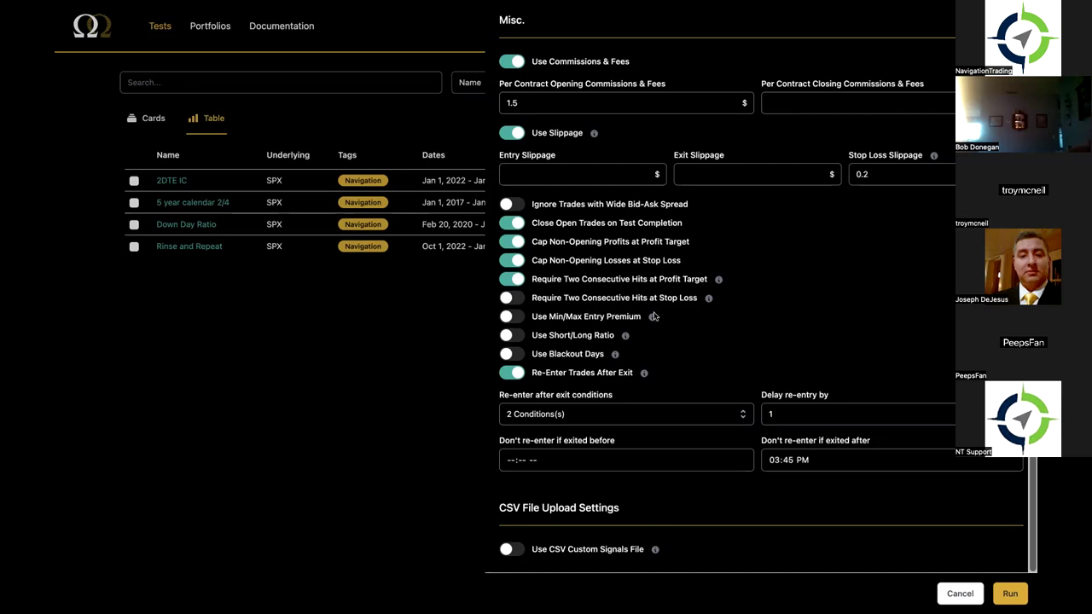
- Read the explanation of Use Min/Max Entry Premium, and turn the option on and off again
mouse_move(653, 318)
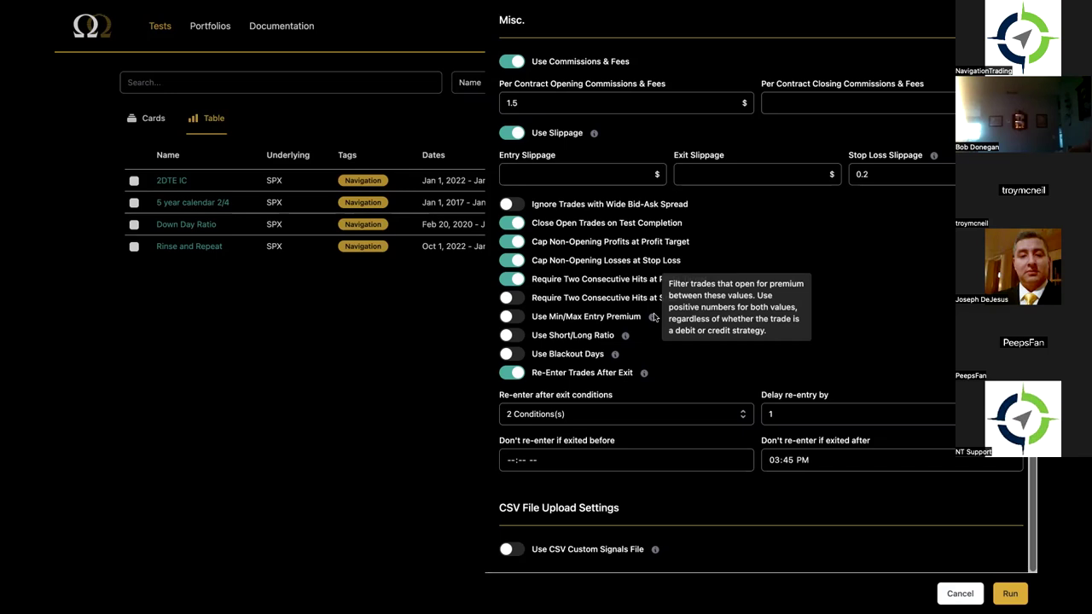
left_click(514, 318)
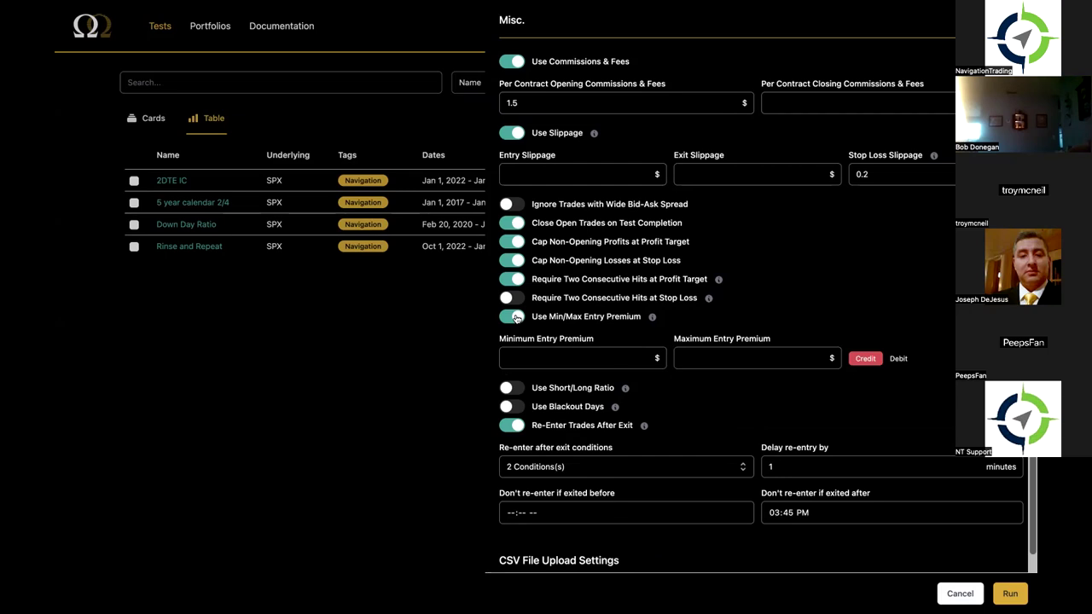
left_click(515, 317)
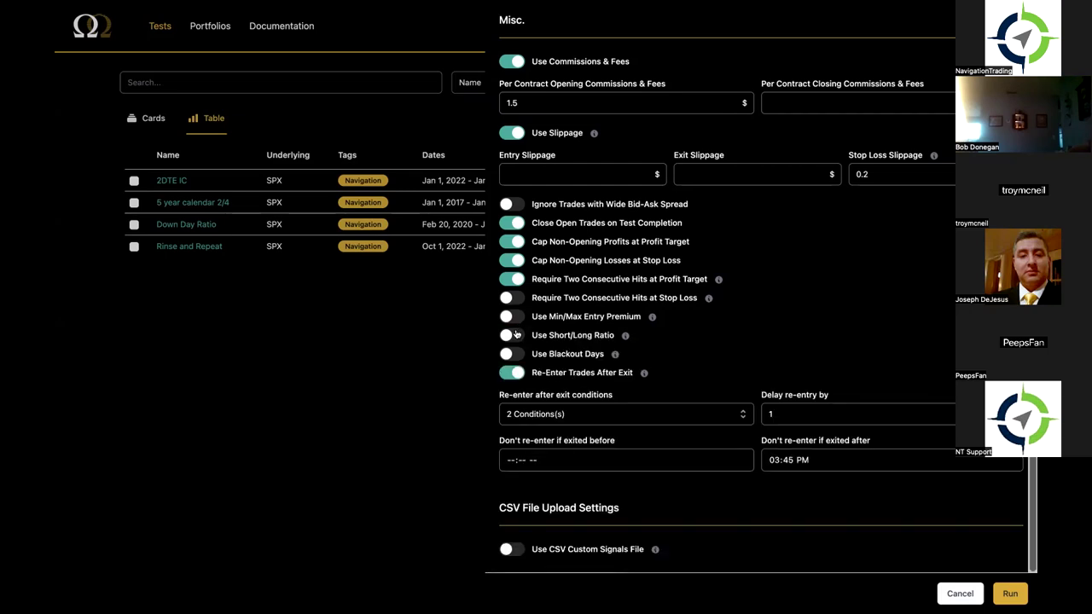
- Read the explanations of short/long ratio, blackout days and trade re-entry, and check the two exit time limits for re-entry
mouse_move(627, 337)
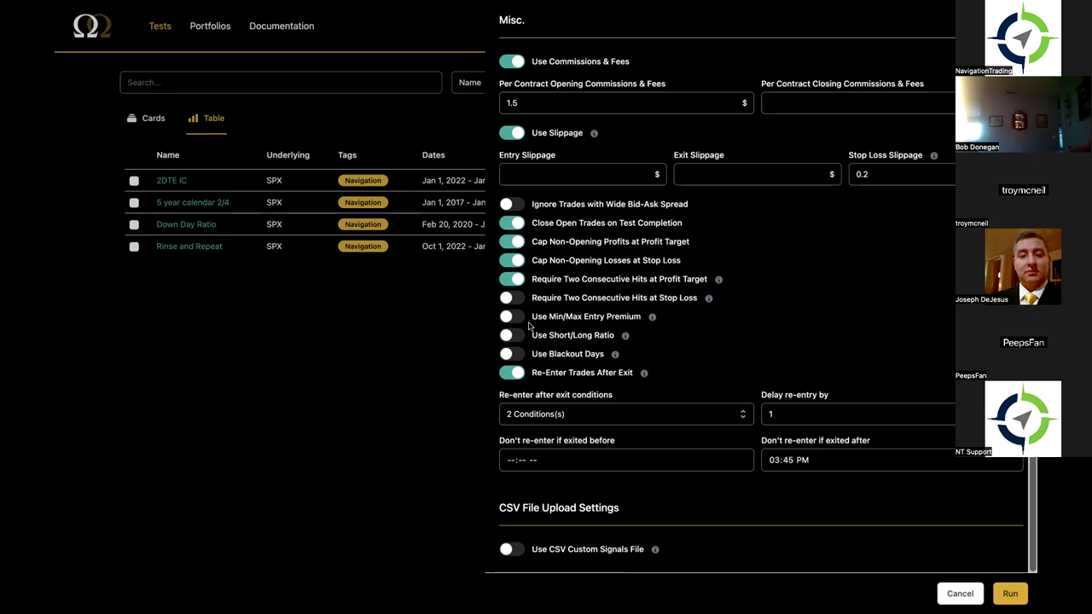
mouse_move(611, 357)
mouse_move(645, 374)
left_click(540, 459)
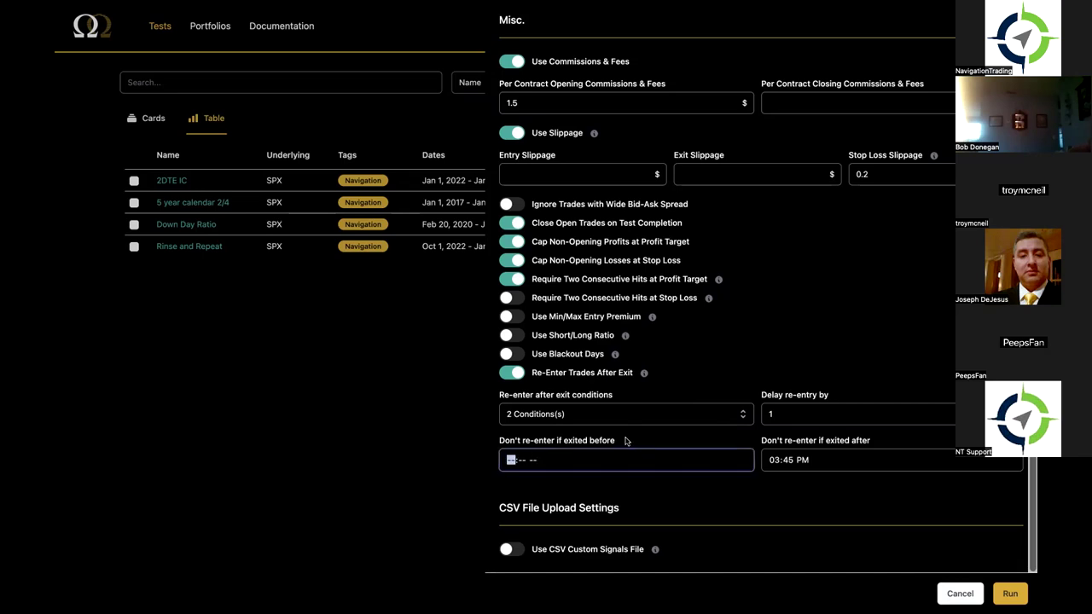
left_click(826, 452)
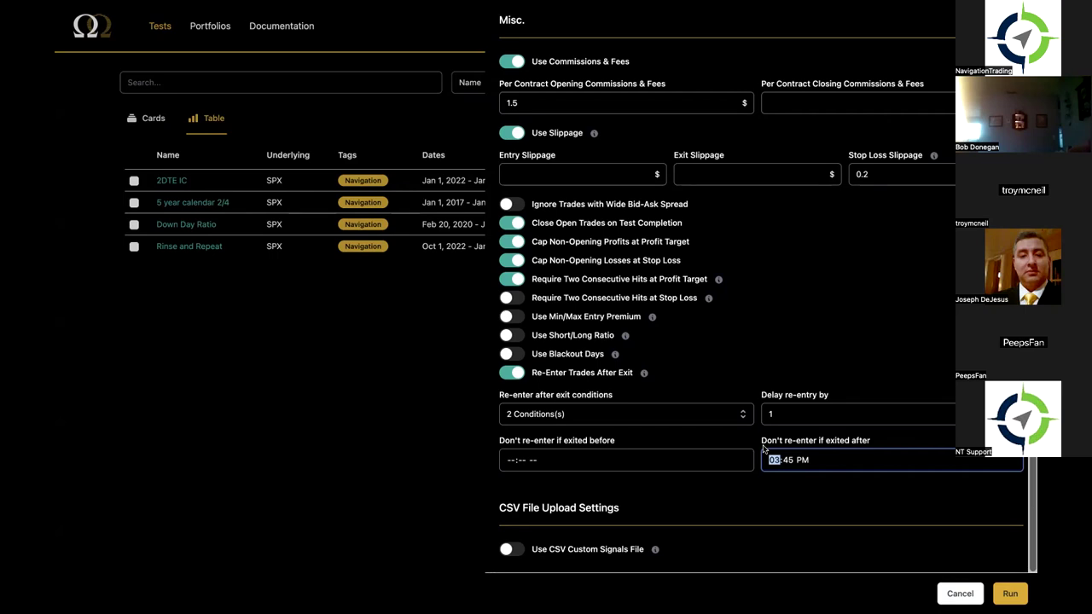
- Review the strategy, entry and exit settings of the new backtest, and run it
scroll(780, 347, "up", 10)
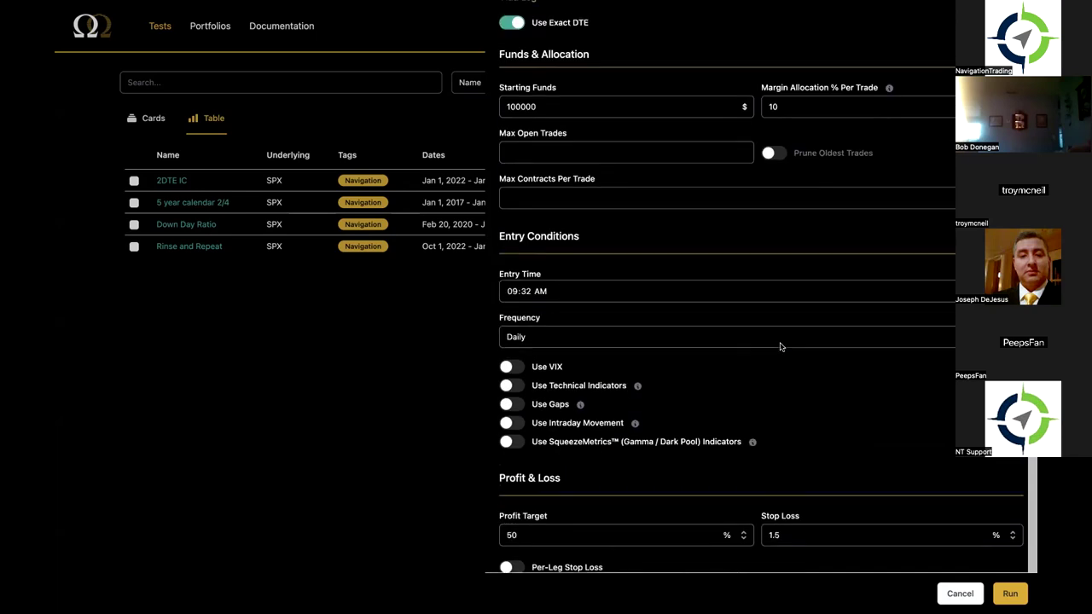
scroll(780, 347, "up", 1)
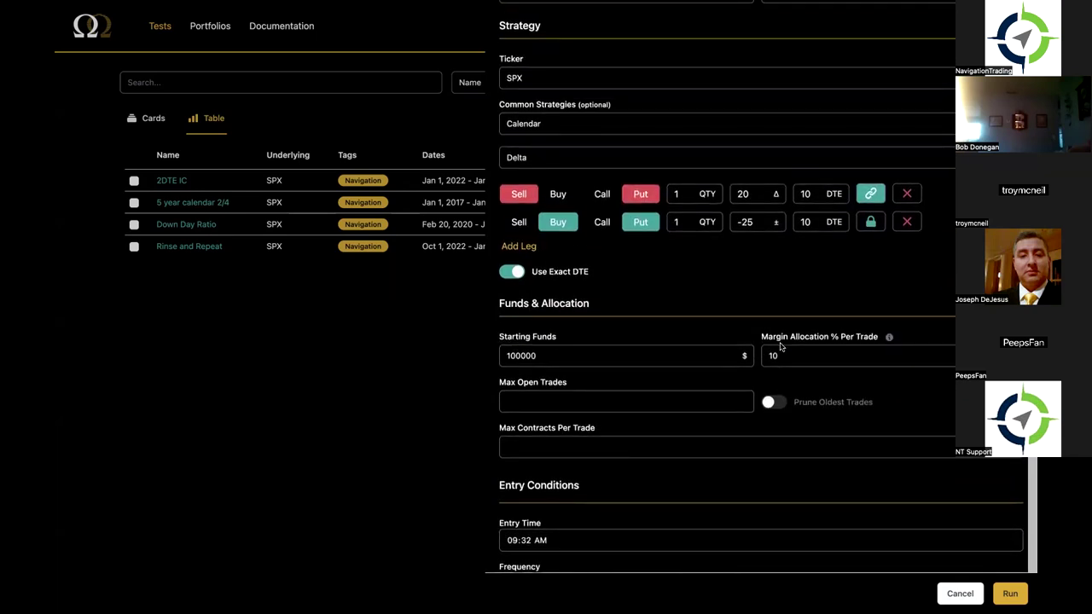
scroll(779, 346, "down", 10)
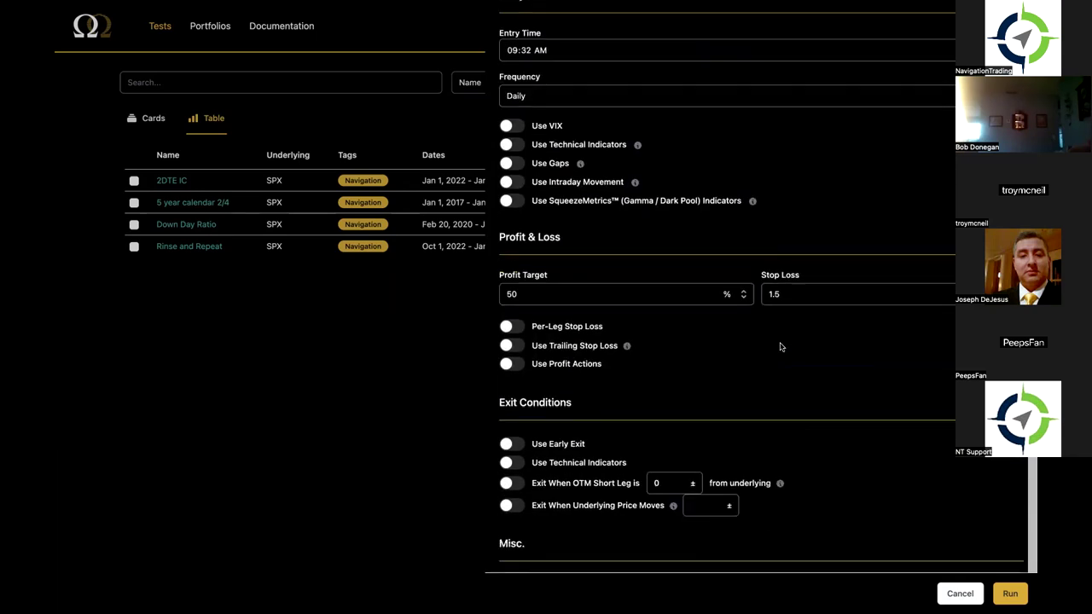
scroll(780, 347, "down", 4)
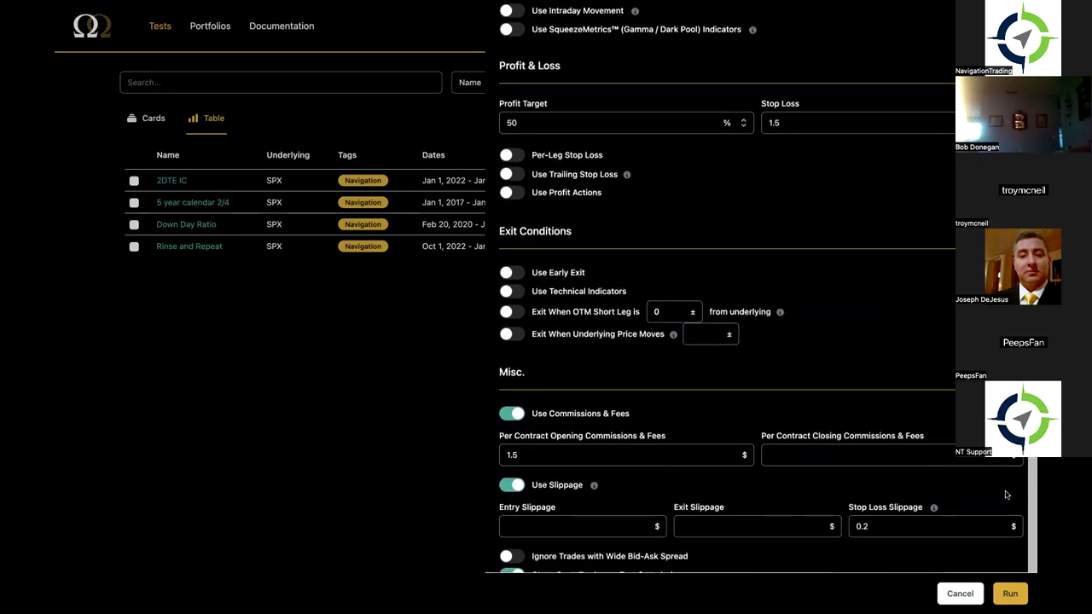
left_click(1011, 592)
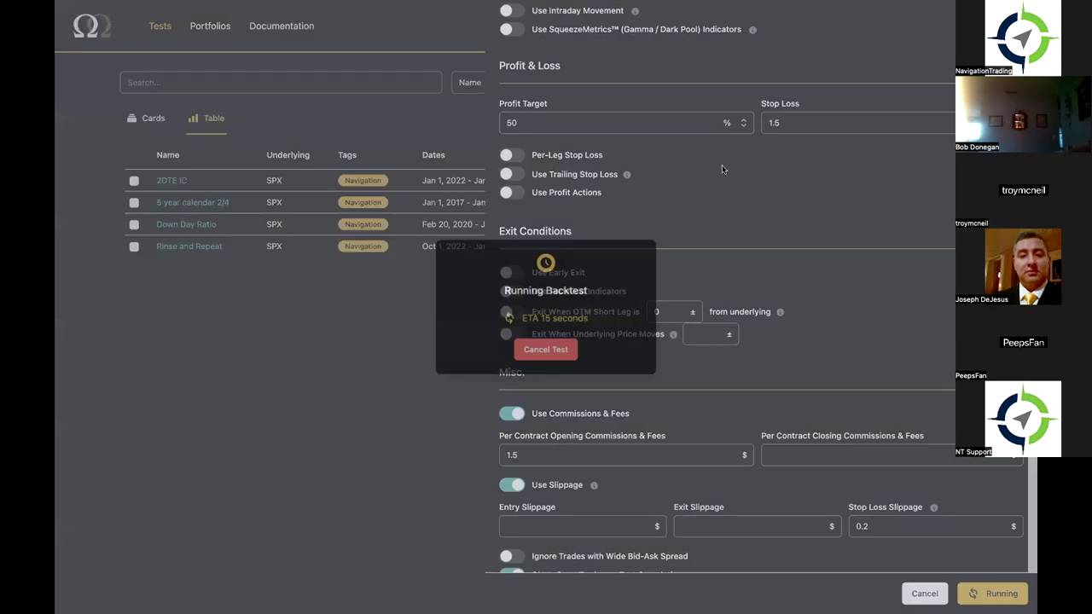
- Remove both put legs from the strategy, and cancel the new backtest
scroll(814, 311, "down", 8)
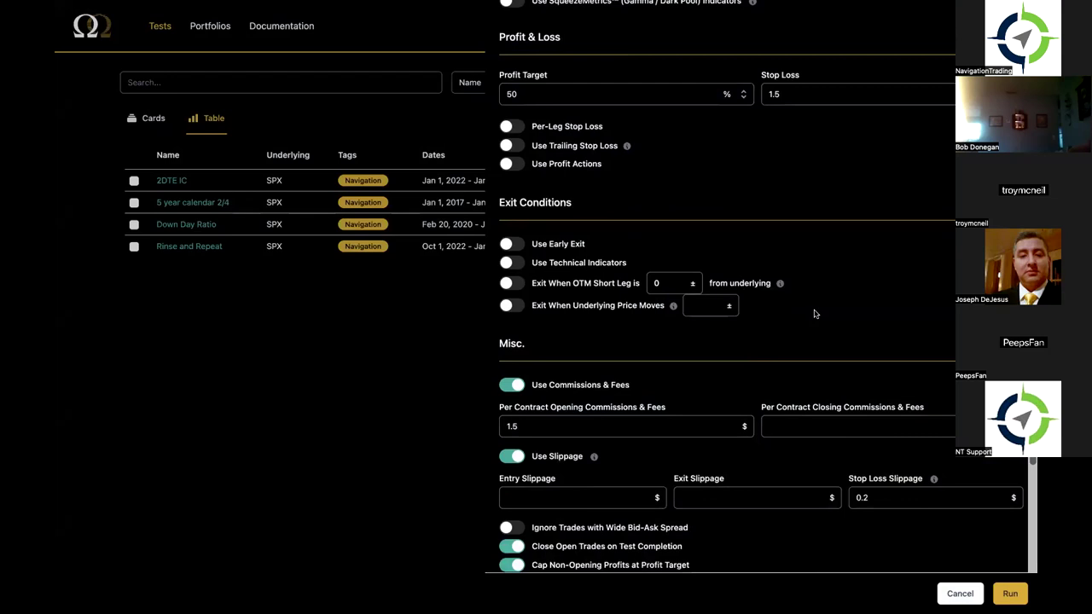
scroll(814, 309, "up", 15)
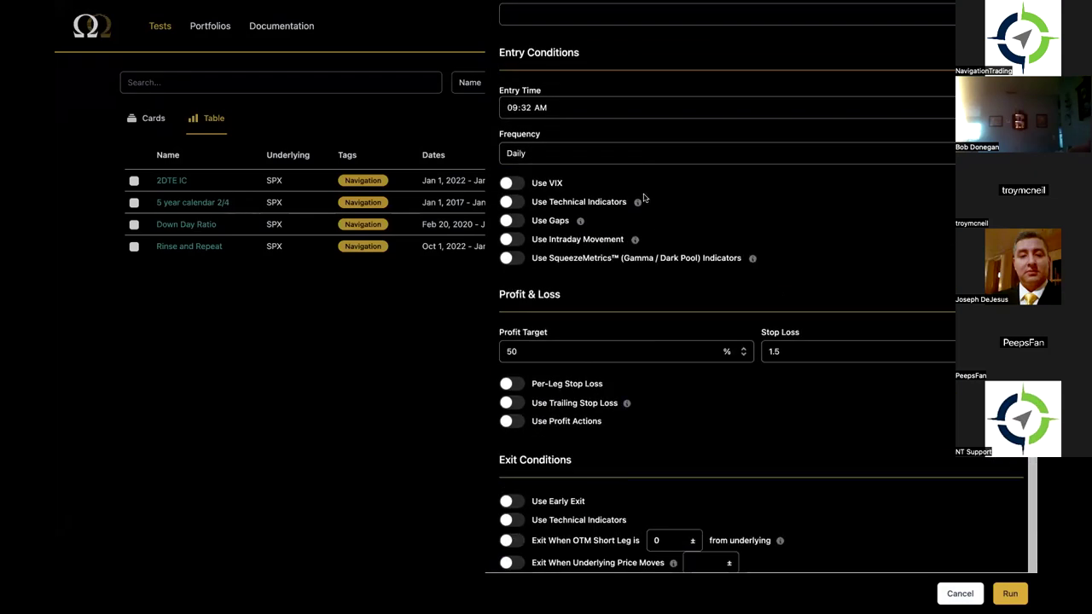
scroll(790, 314, "up", 9)
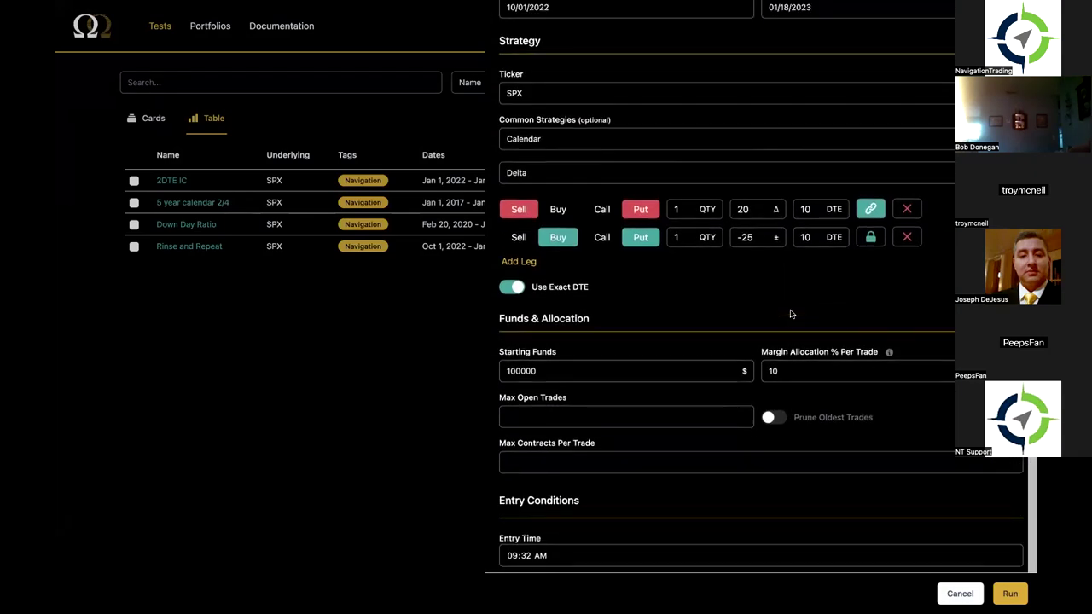
scroll(790, 314, "up", 1)
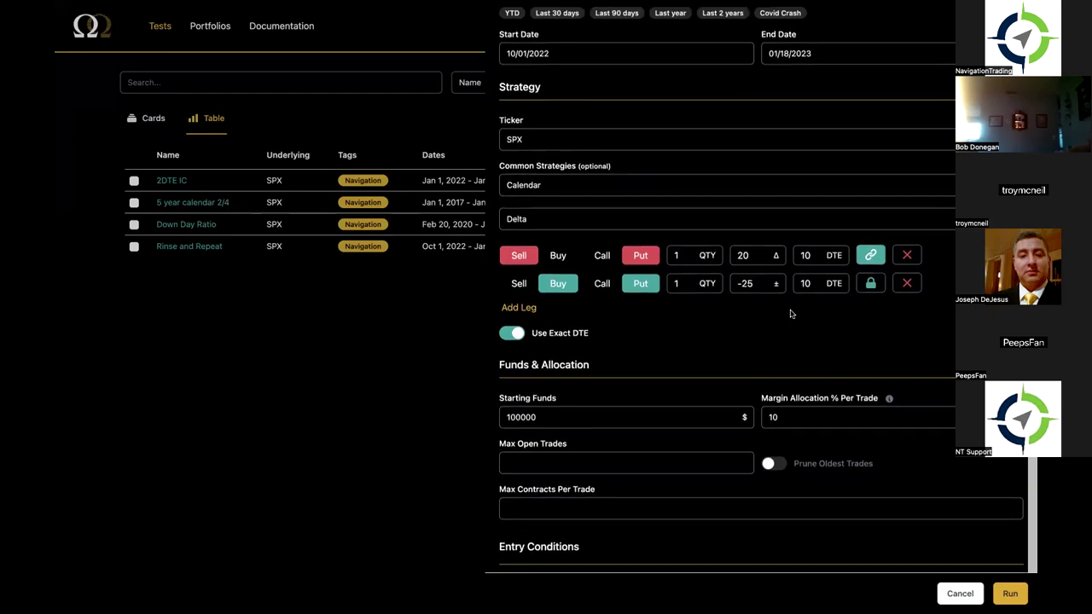
left_click(908, 255)
left_click(907, 255)
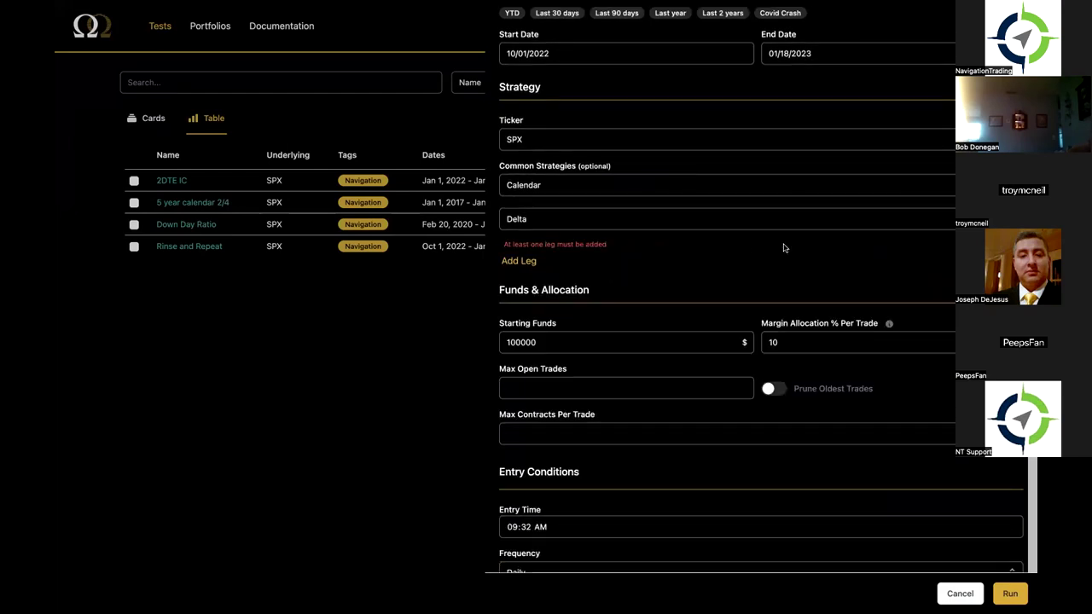
left_click(955, 593)
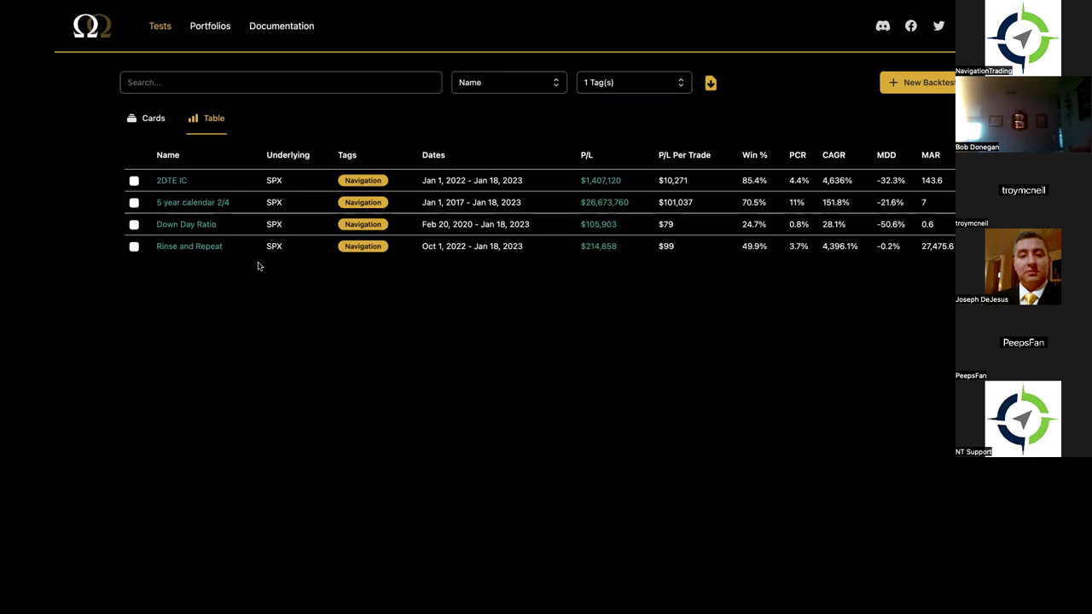
- Open the 2DTE IC backtest, and examine its date range and legs
left_click(185, 181)
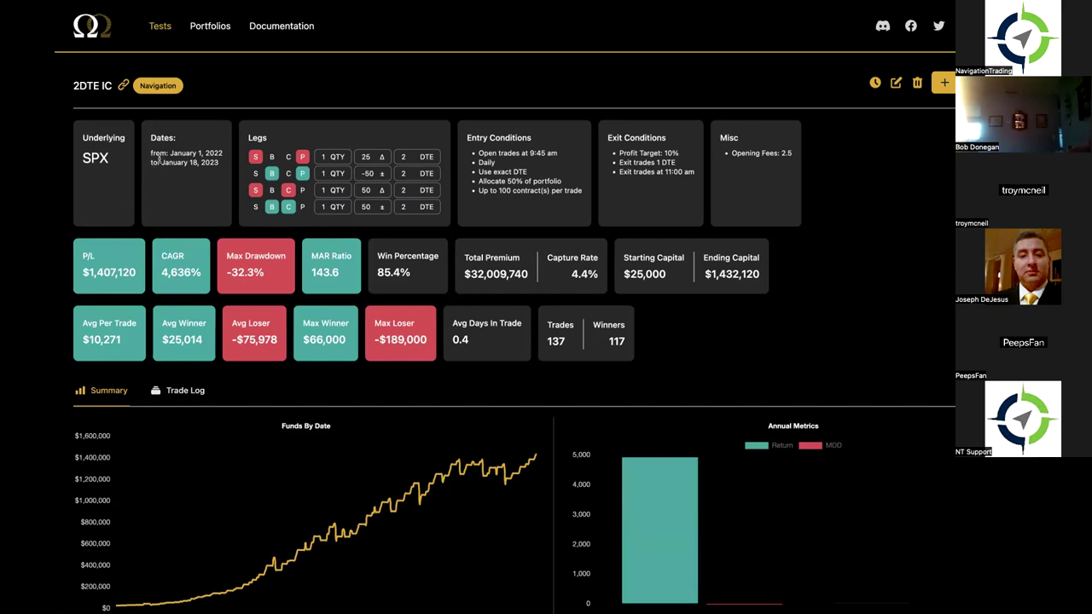
left_click_drag(159, 154, 186, 158)
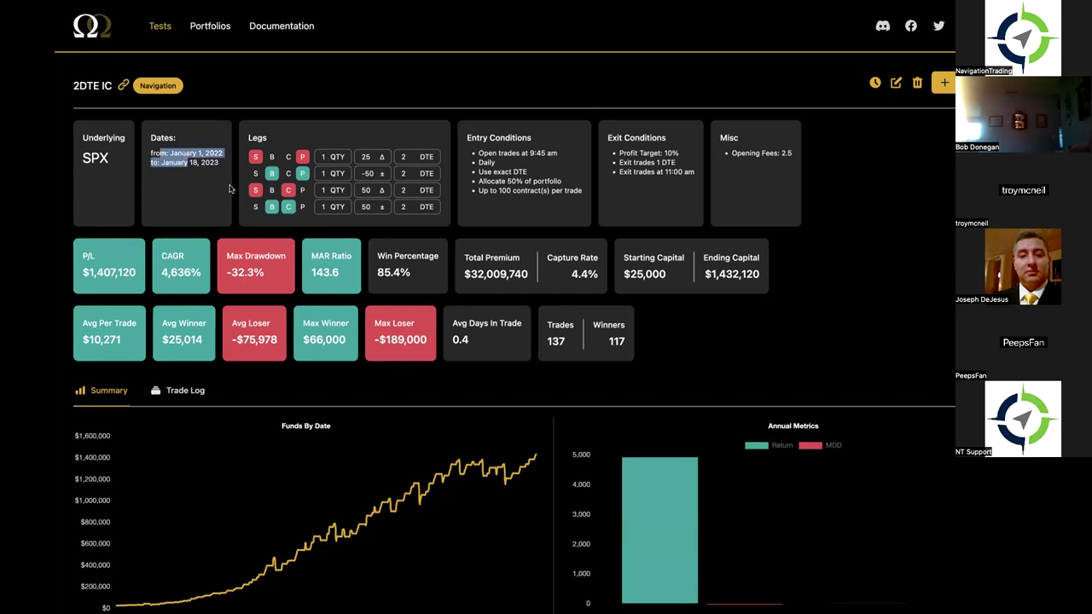
left_click(267, 165)
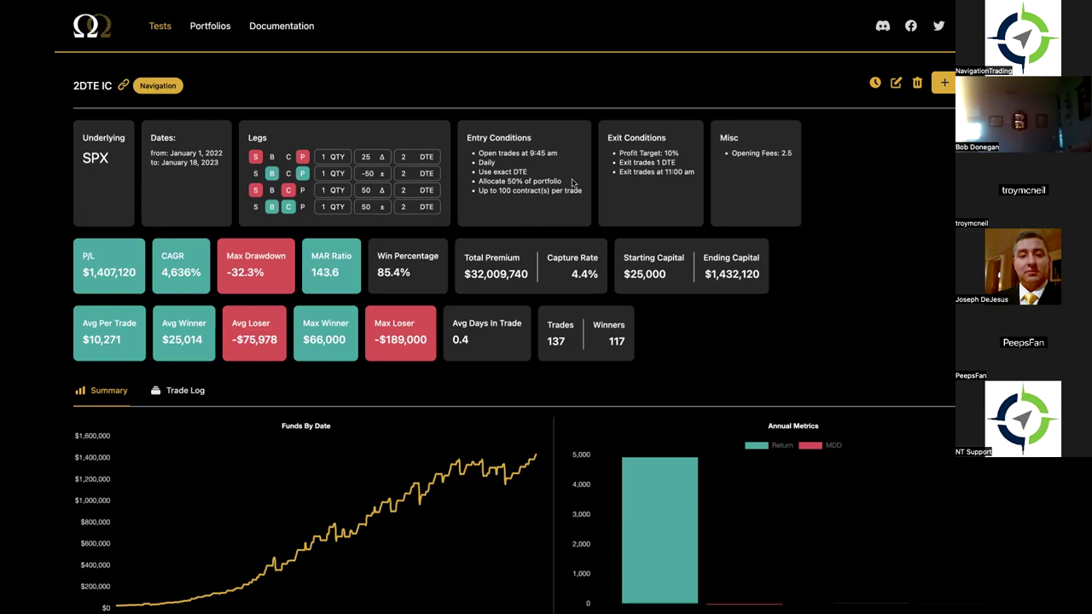
- Highlight the portfolio allocation and contract limit in the entry conditions and all listed exit conditions of the backtest
left_click_drag(562, 180, 482, 181)
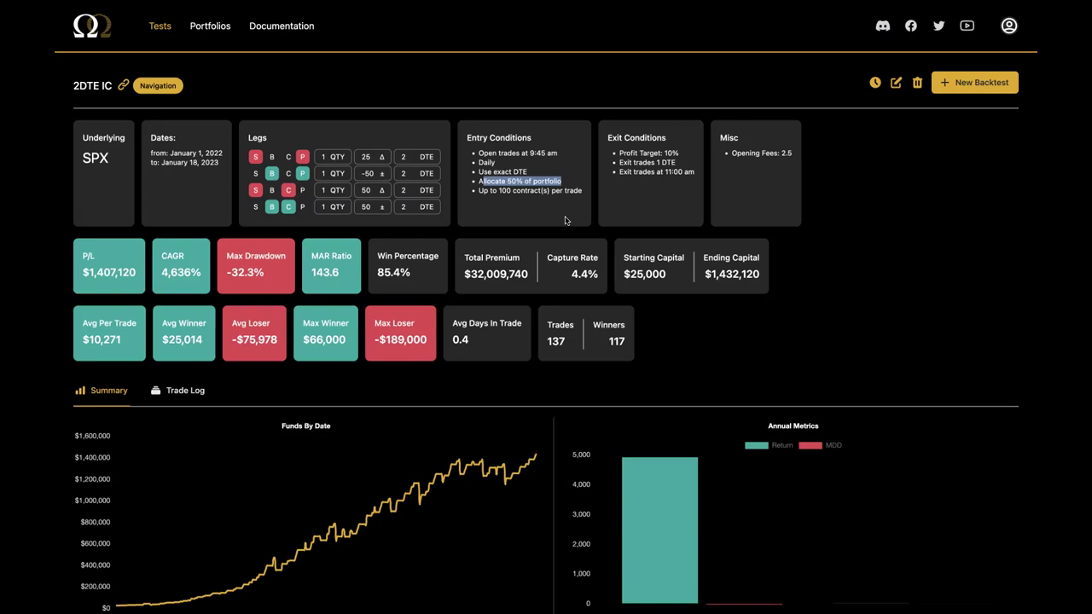
left_click(567, 212)
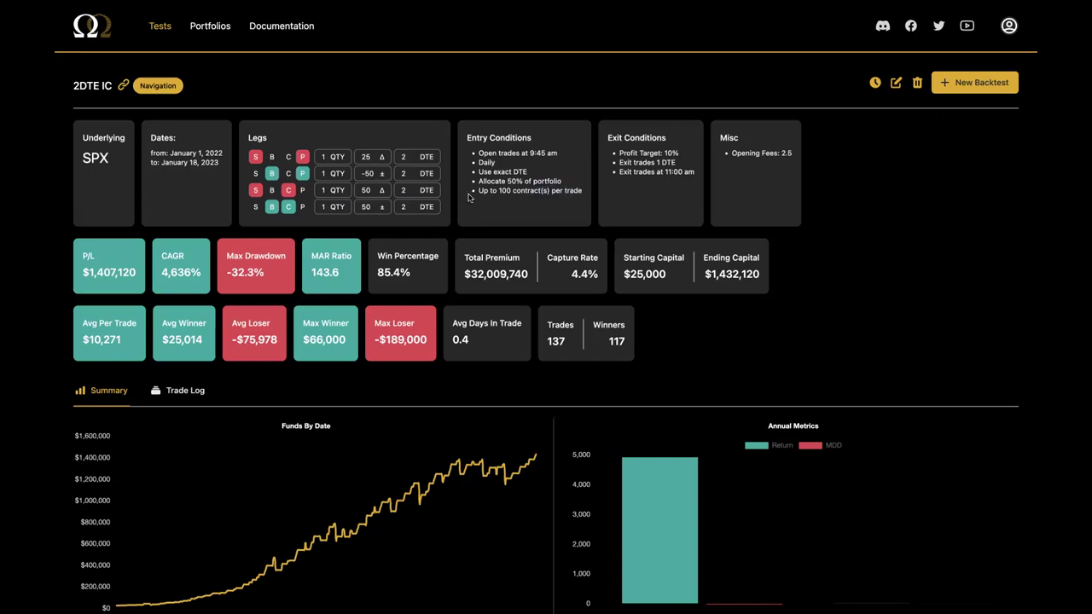
left_click_drag(583, 191, 472, 193)
left_click(515, 211)
mouse_move(695, 174)
left_mouse_down()
mouse_move(674, 169)
mouse_move(692, 179)
left_mouse_up()
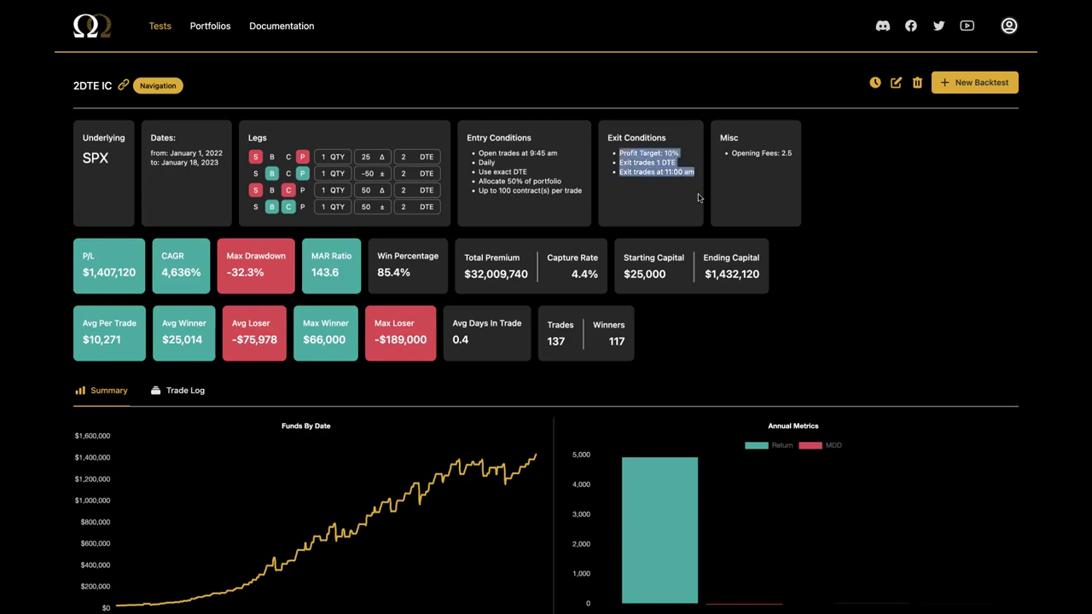
left_click(688, 193)
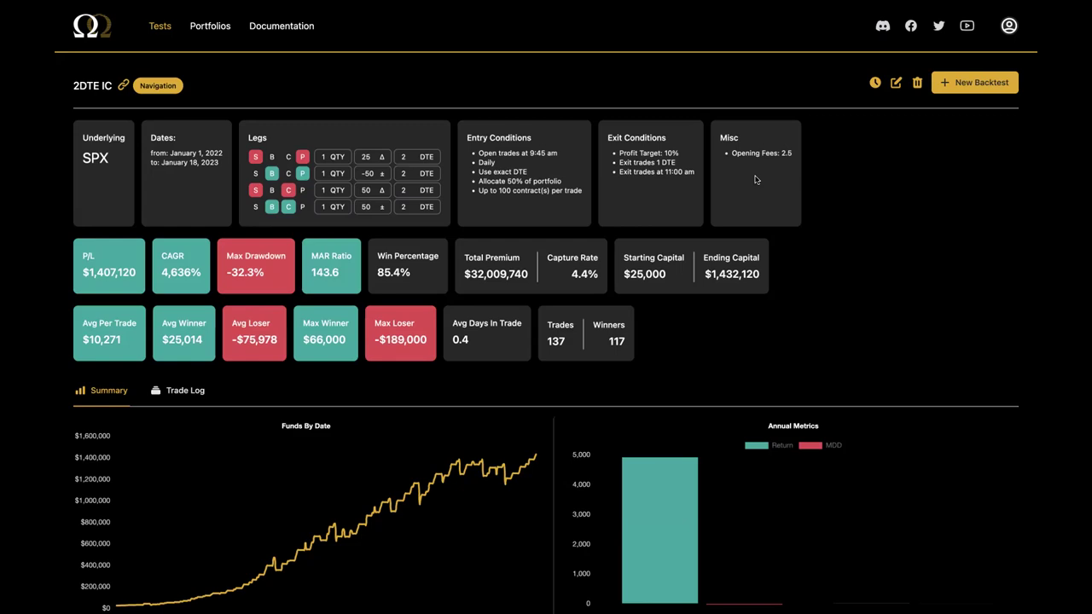
- Examine the CAGR and Max Drawdown figures in the backtest results
scroll(602, 189, "down", 2)
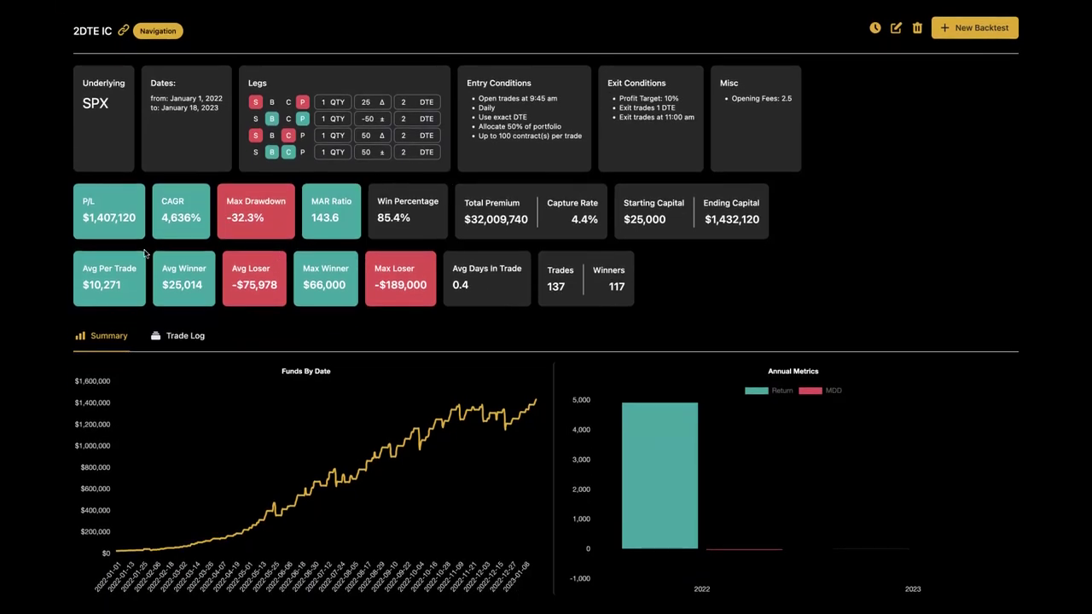
left_click_drag(176, 221, 230, 258)
left_click(260, 219)
left_click_drag(263, 219, 221, 203)
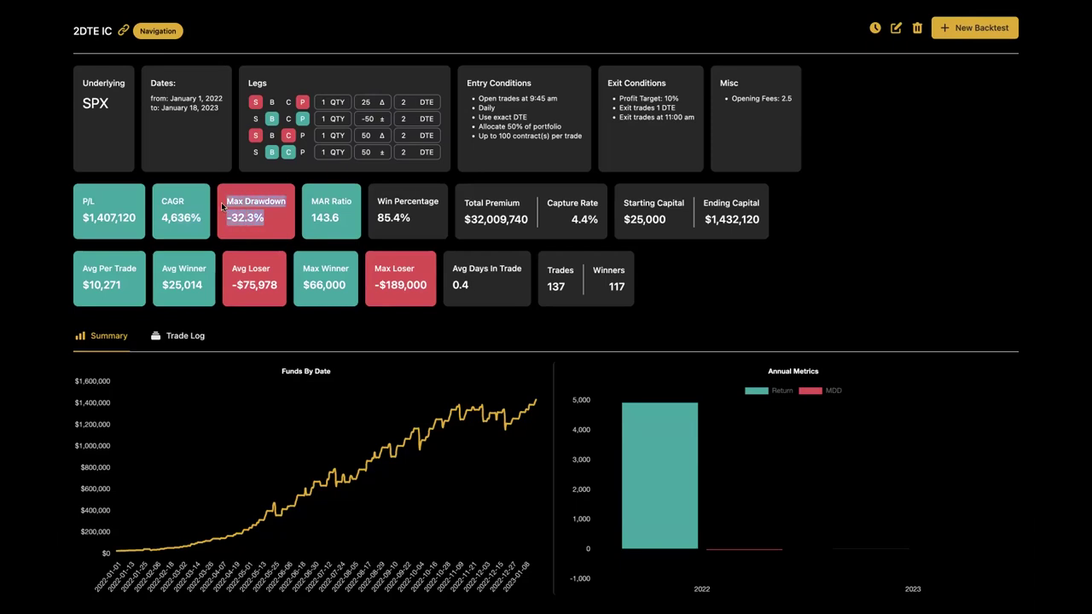
left_click(368, 244)
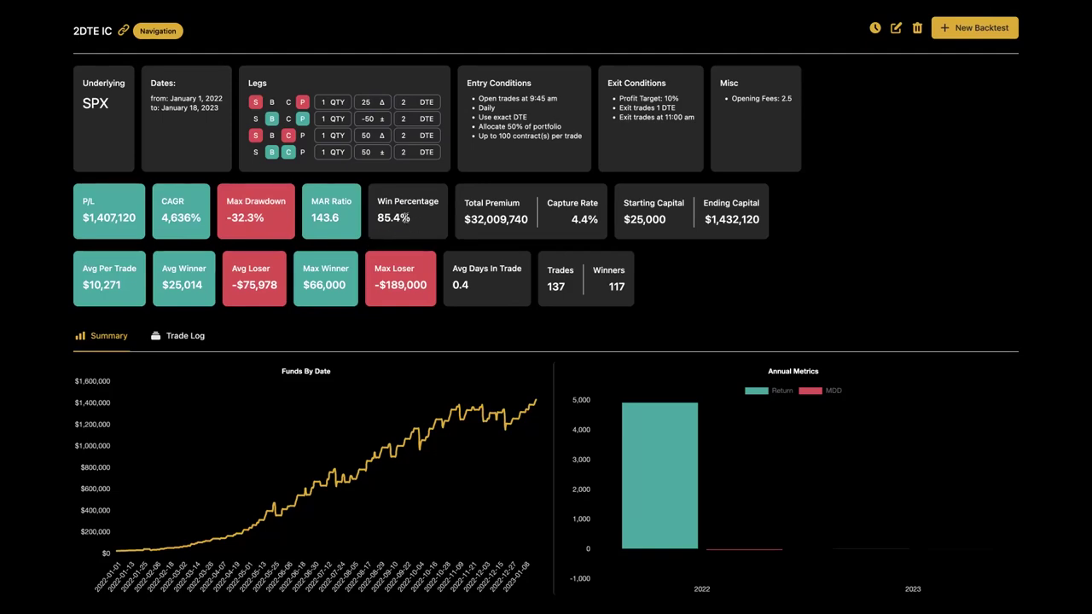
- Examine the Win Percentage, Total Premium and Capture Rate figures in the backtest results
triple_click(415, 223)
left_click(503, 235)
mouse_move(463, 203)
left_mouse_down()
mouse_move(549, 211)
mouse_move(593, 234)
mouse_move(577, 245)
mouse_move(467, 220)
mouse_move(463, 203)
left_mouse_up()
left_click(579, 241)
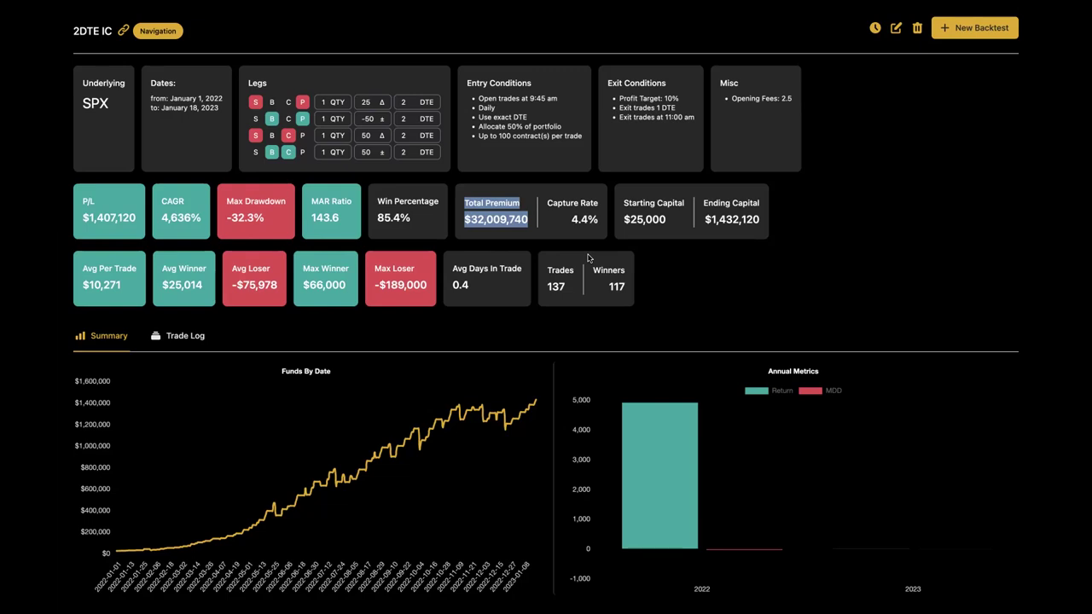
left_click_drag(600, 221, 460, 214)
left_click_drag(565, 220, 602, 221)
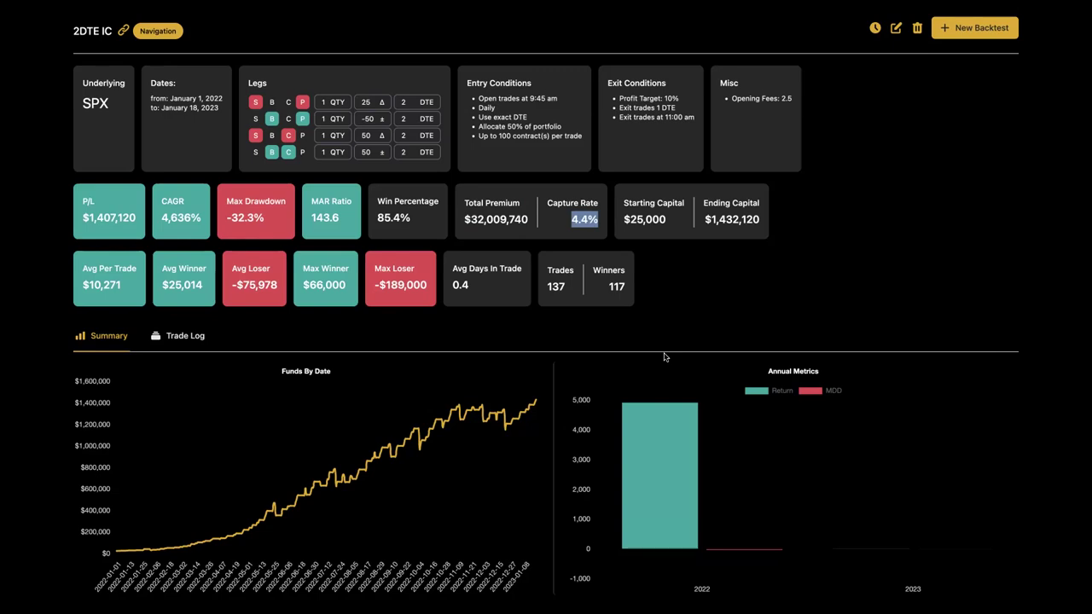
- Examine the Avg Per Trade, Avg Winner, Avg Loser, Avg Days In Trade, Trades and Winners figures in the results
left_click(683, 225)
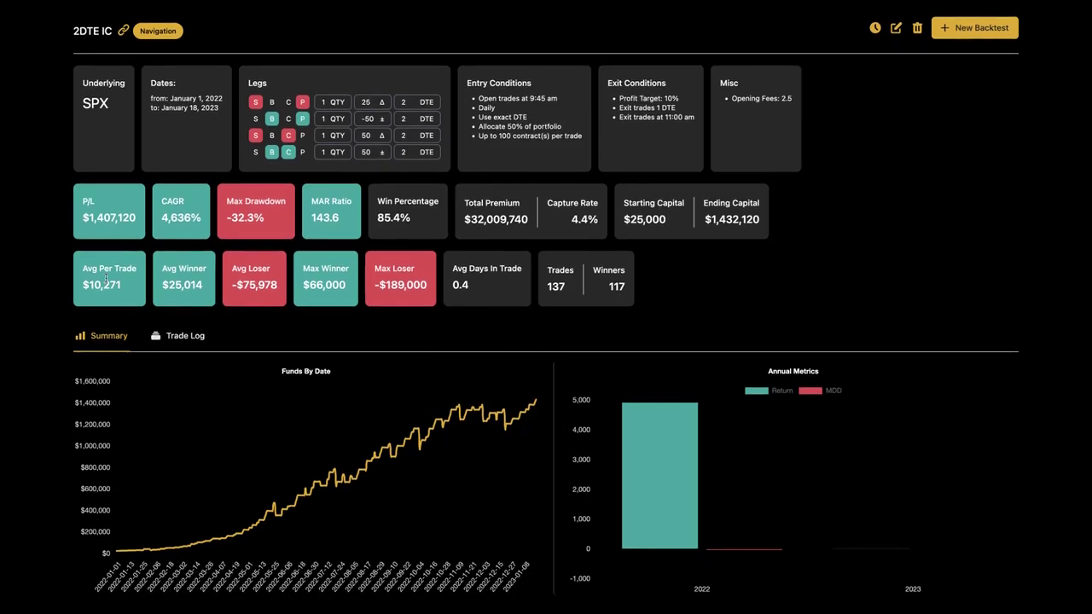
left_click_drag(125, 280, 89, 285)
left_click_drag(203, 288, 189, 287)
left_click(267, 290)
left_click_drag(475, 286, 536, 310)
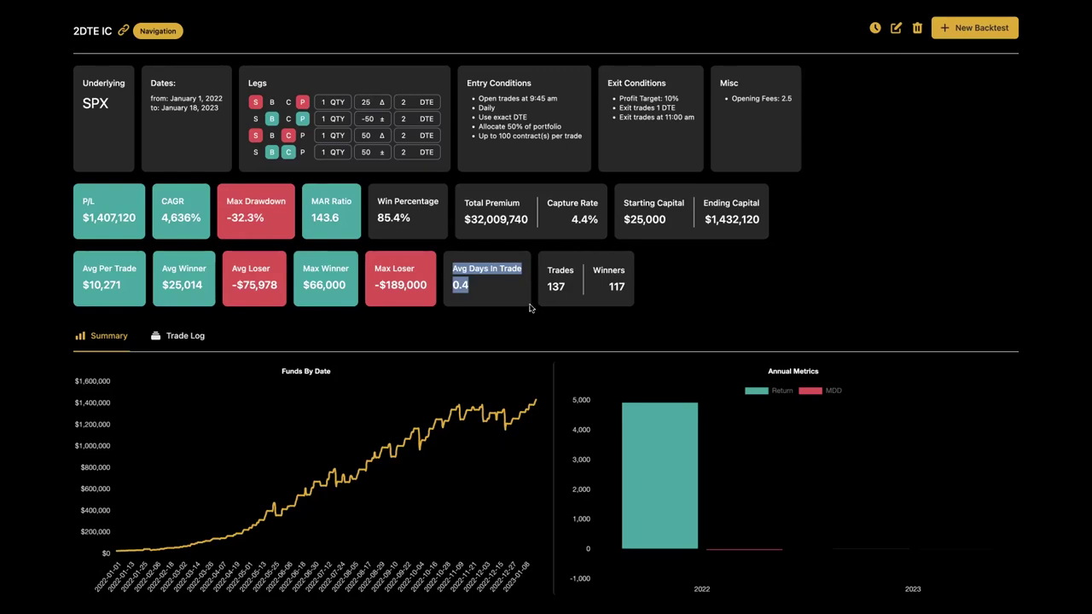
left_click(516, 291)
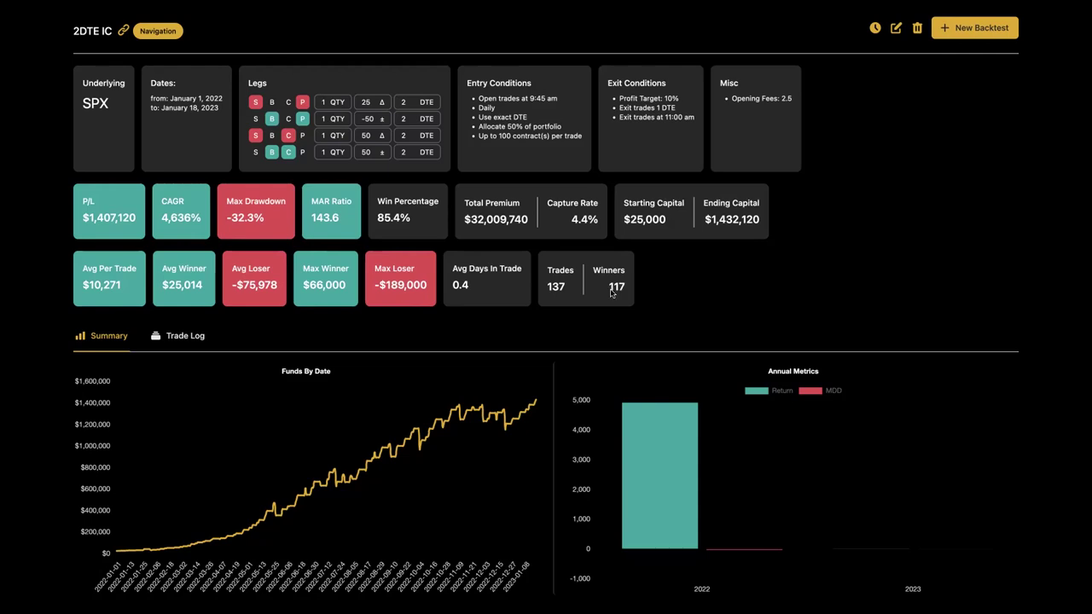
left_click_drag(620, 292, 544, 271)
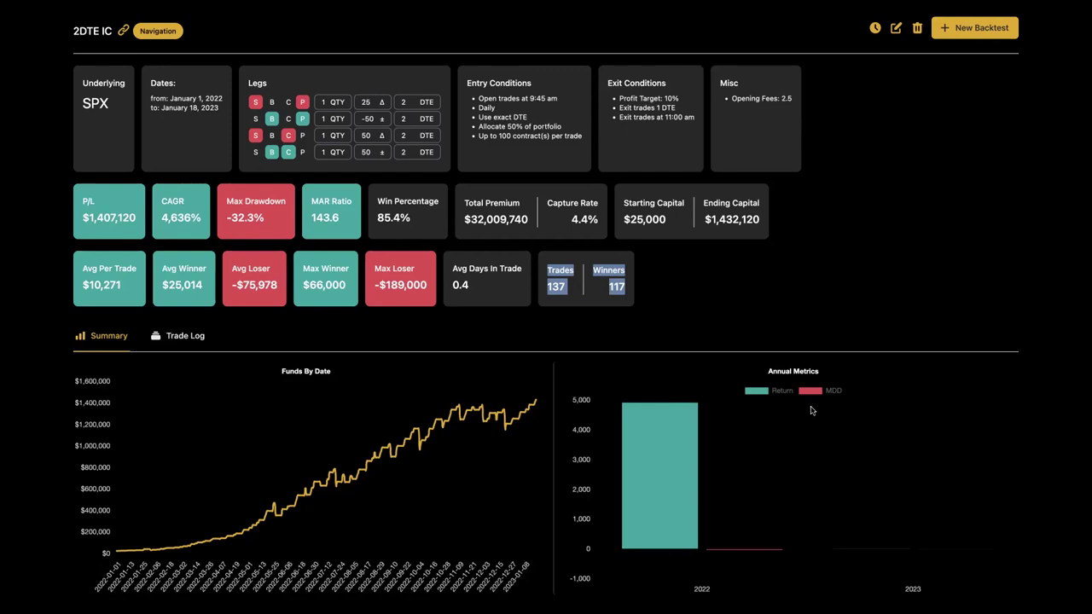
- Open the trade log and examine the opening time, opening price and legs of the January 18, 2023 trade
mouse_move(434, 419)
left_click(194, 342)
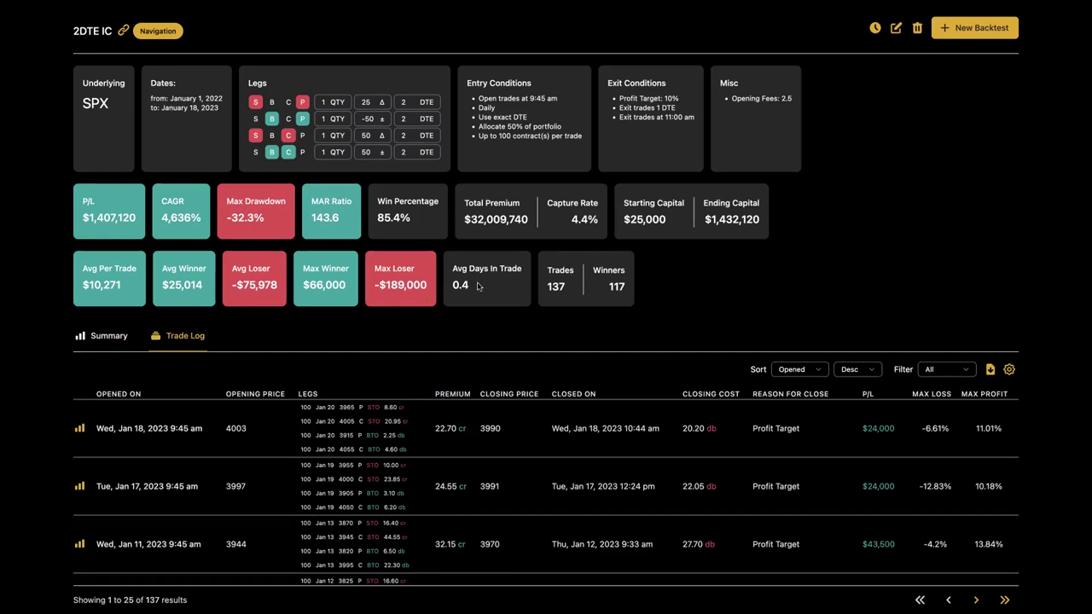
scroll(478, 286, "down", 5)
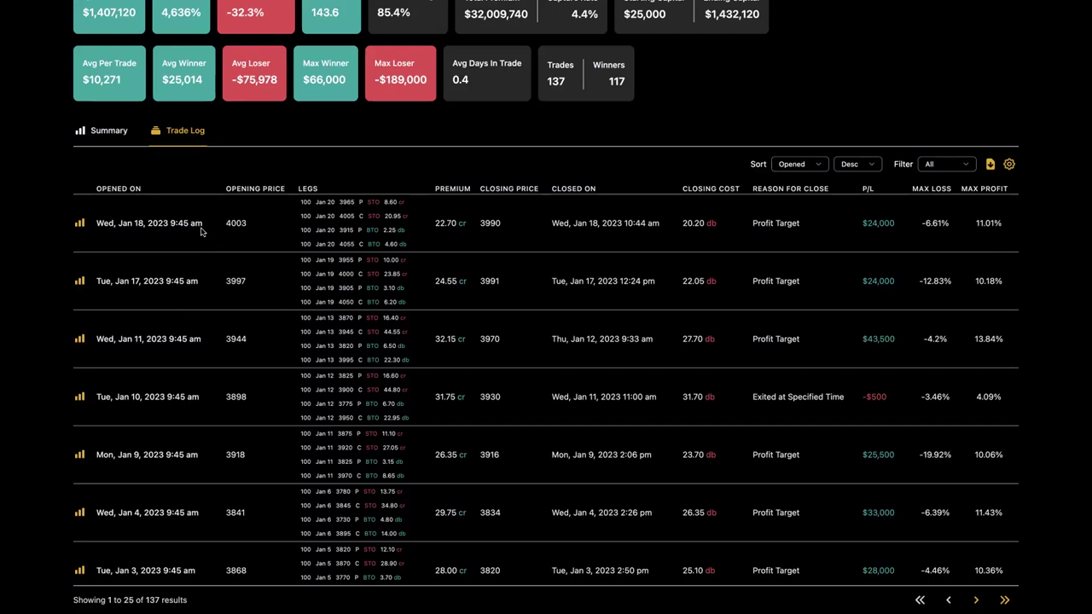
left_click_drag(203, 227, 96, 224)
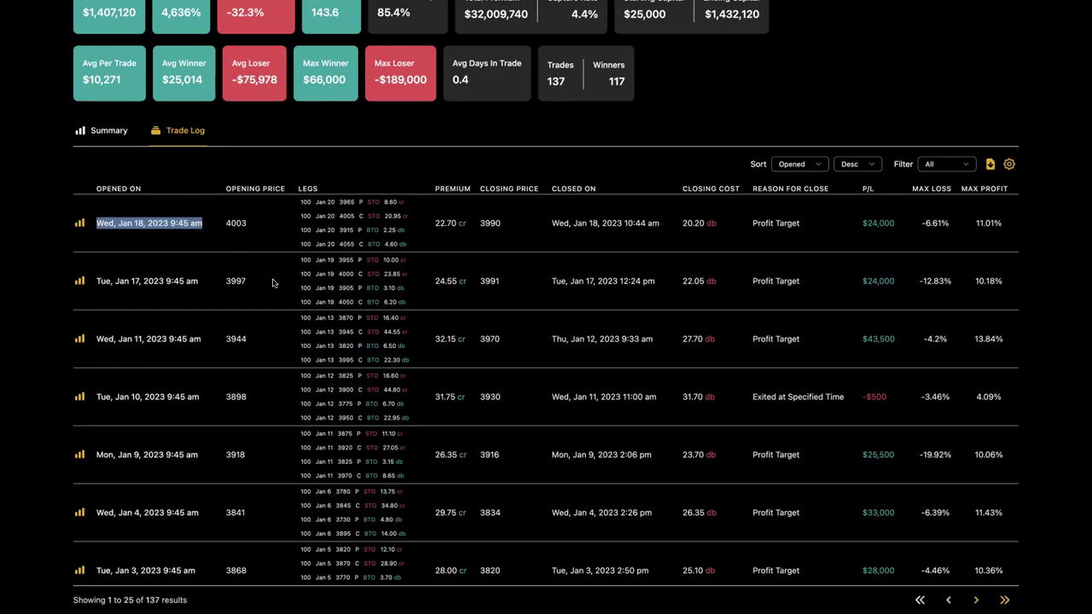
left_click_drag(250, 227, 221, 226)
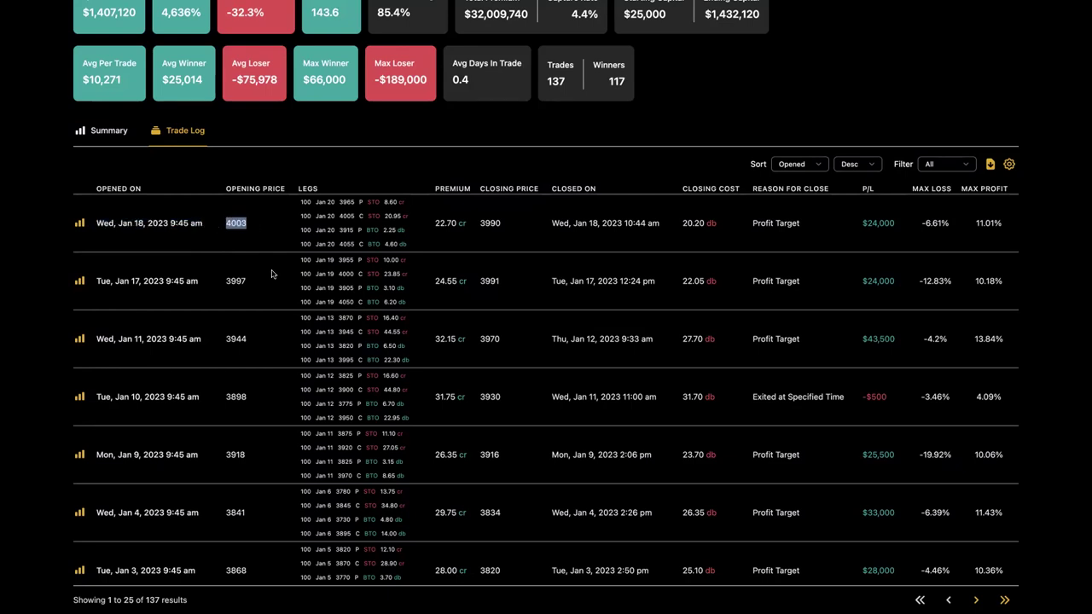
left_click(299, 197)
left_click_drag(345, 210, 408, 244)
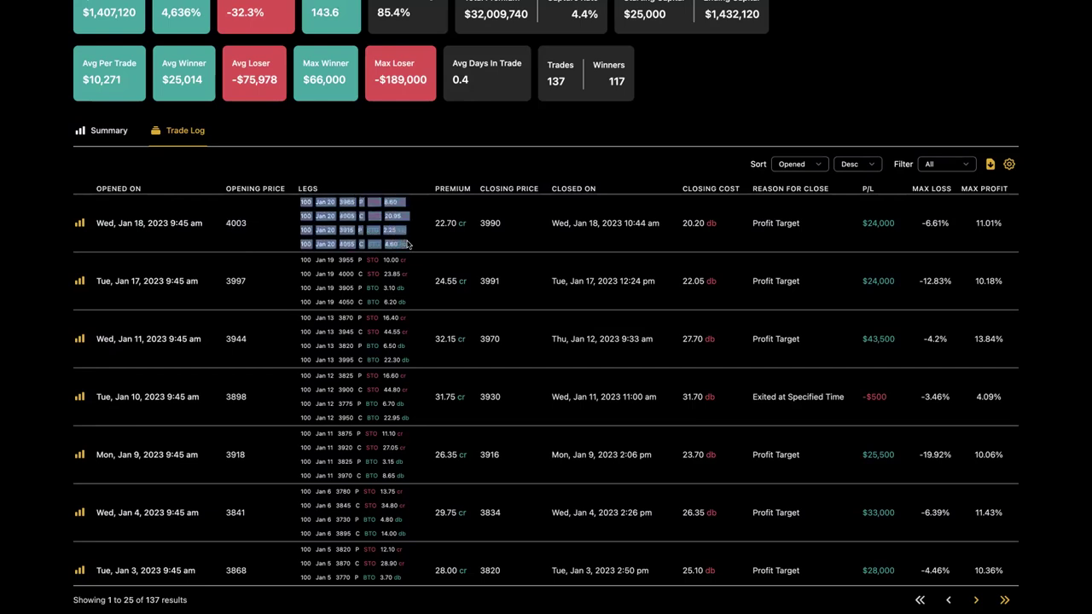
- Sort the trade log ascending to check the legs of the earliest trade, and restore the descending order
left_click(857, 166)
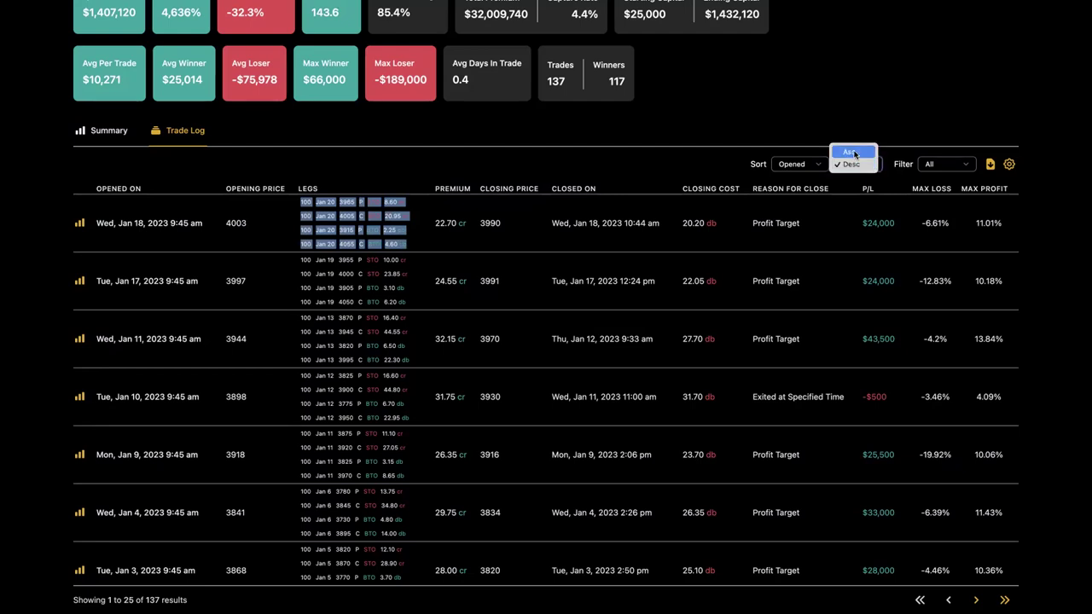
left_click(854, 153)
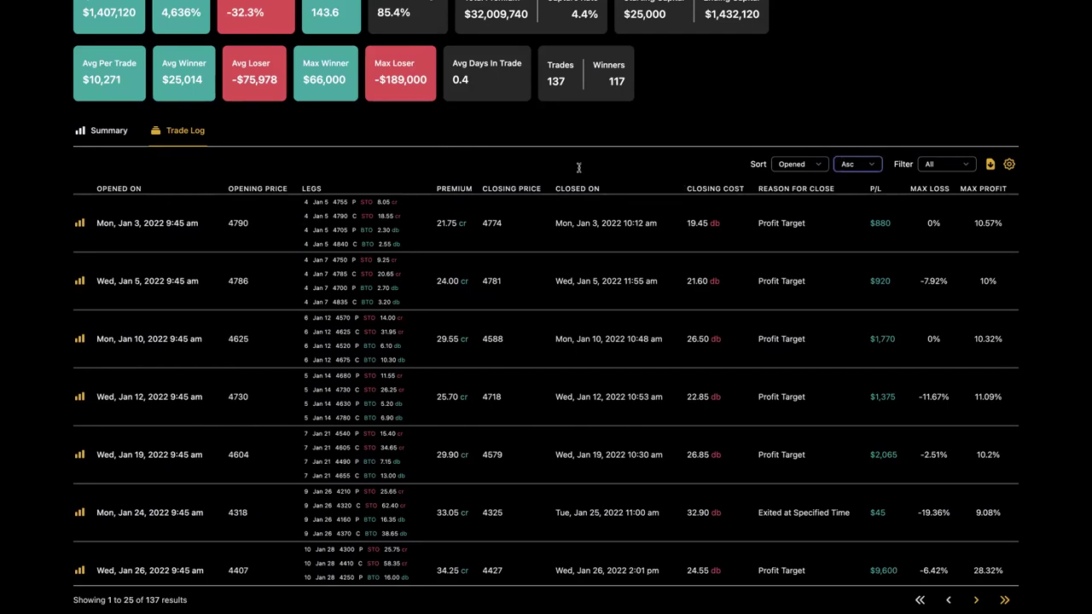
left_click_drag(331, 206, 410, 245)
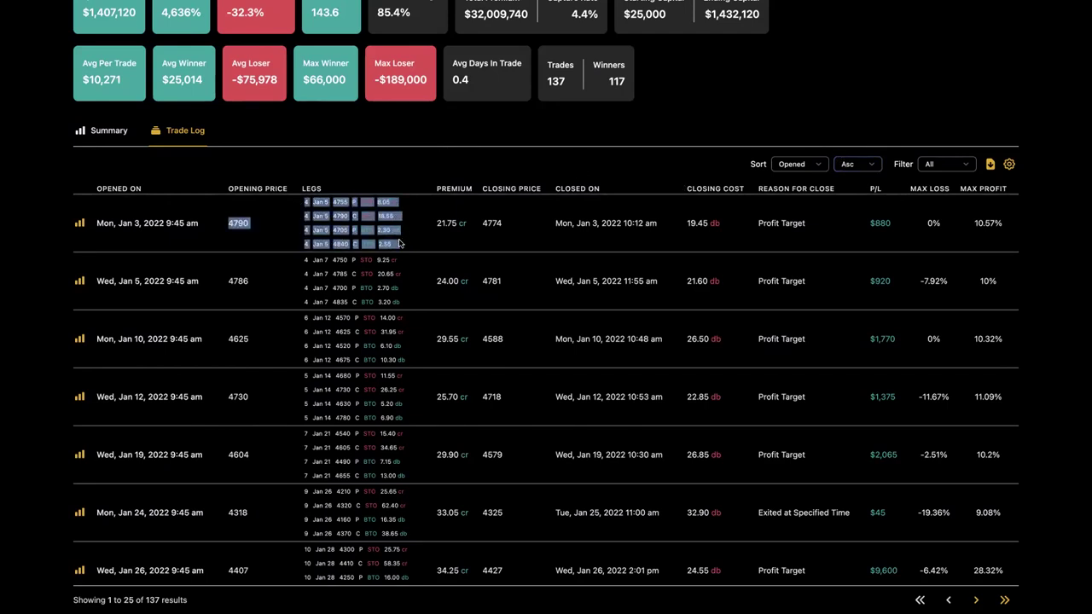
left_click(533, 258)
left_click(850, 166)
left_click(850, 173)
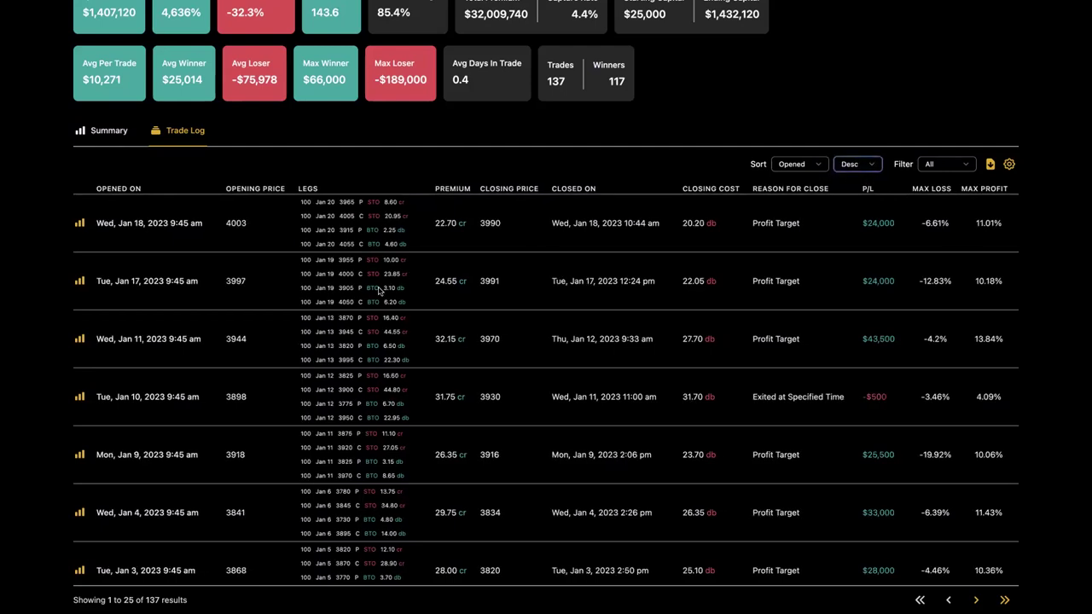
- Examine the premium, closing price and closing time of the January 18, 2023 trade in the log
left_click_drag(467, 224, 436, 223)
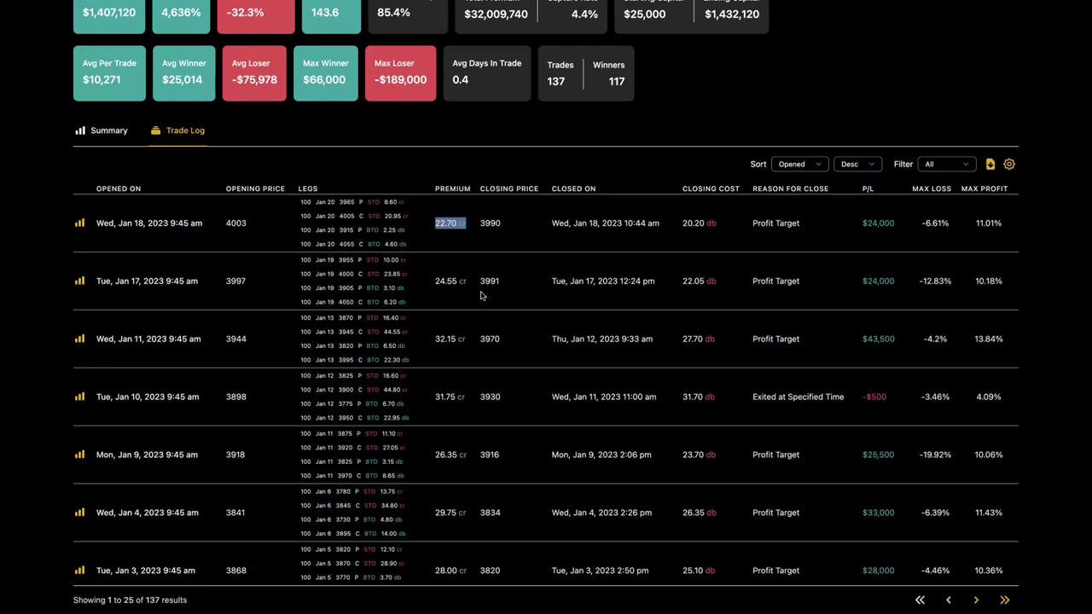
double_click(499, 223)
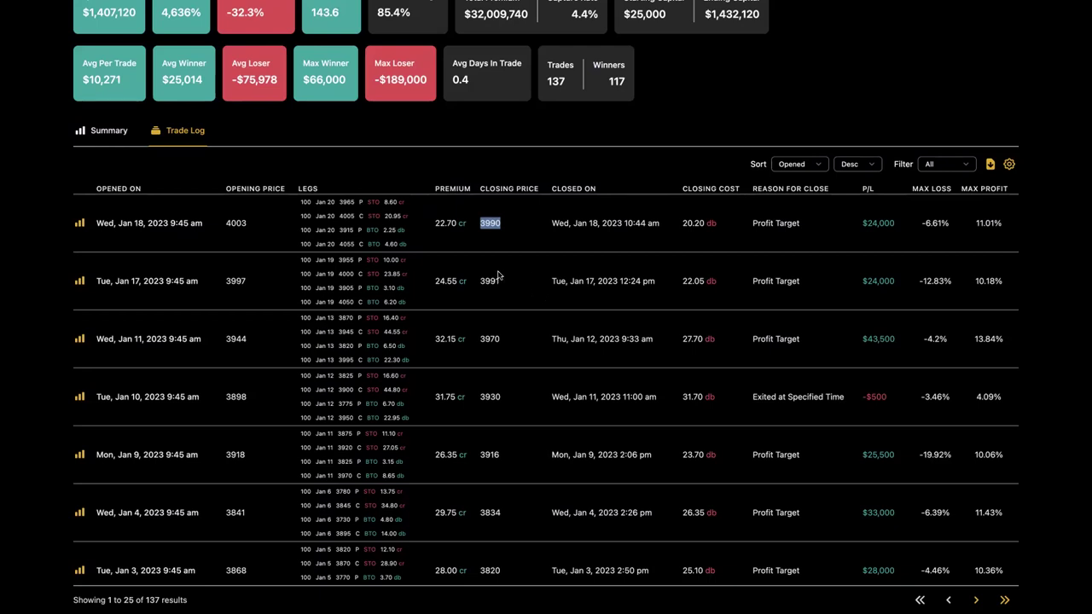
left_click_drag(653, 224, 589, 223)
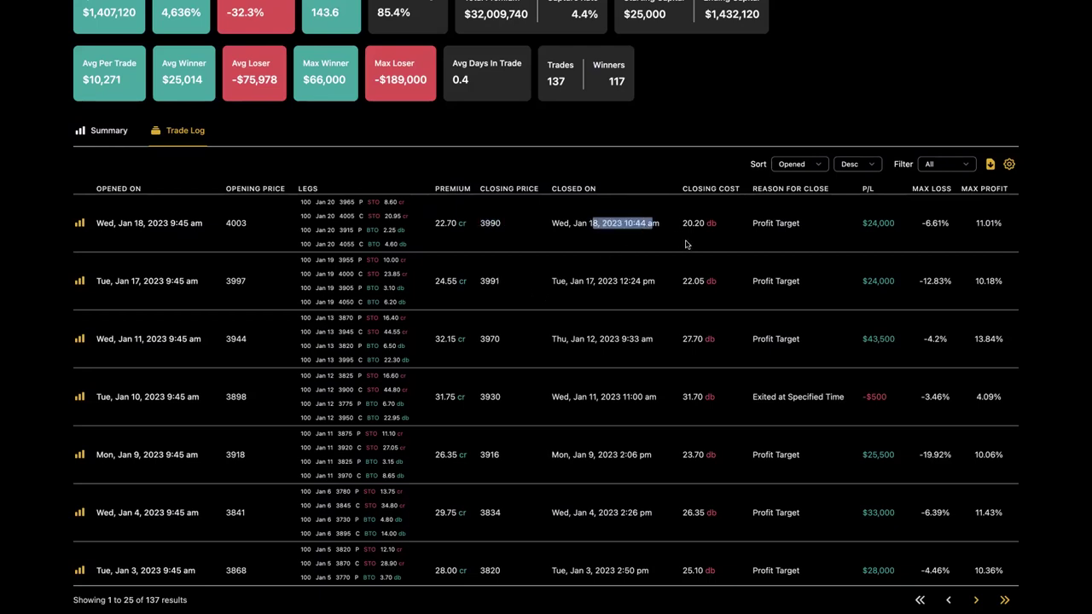
- Compare the January 18, 2023 trade's reason for close with the profit target in the exit conditions
left_click_drag(821, 227, 768, 227)
scroll(748, 227, "up", 1)
scroll(748, 228, "up", 4)
left_click_drag(677, 86, 646, 85)
scroll(725, 215, "down", 1)
scroll(725, 215, "down", 3)
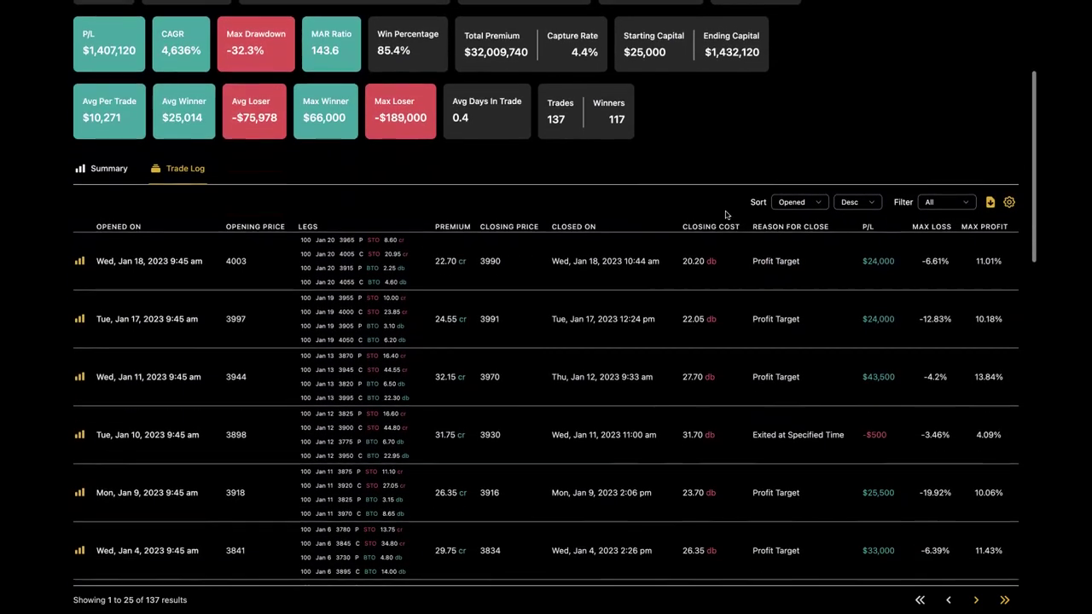
- Examine the P/L of the January 18, 2023 trade and the Max Loss values of several trades in the log
double_click(871, 267)
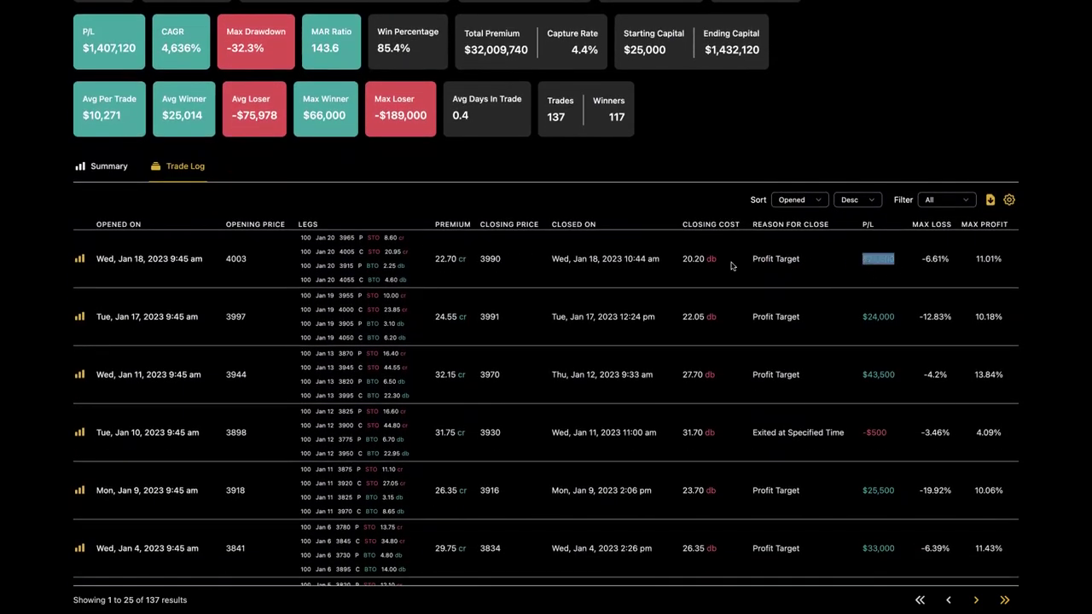
left_click_drag(950, 259, 916, 260)
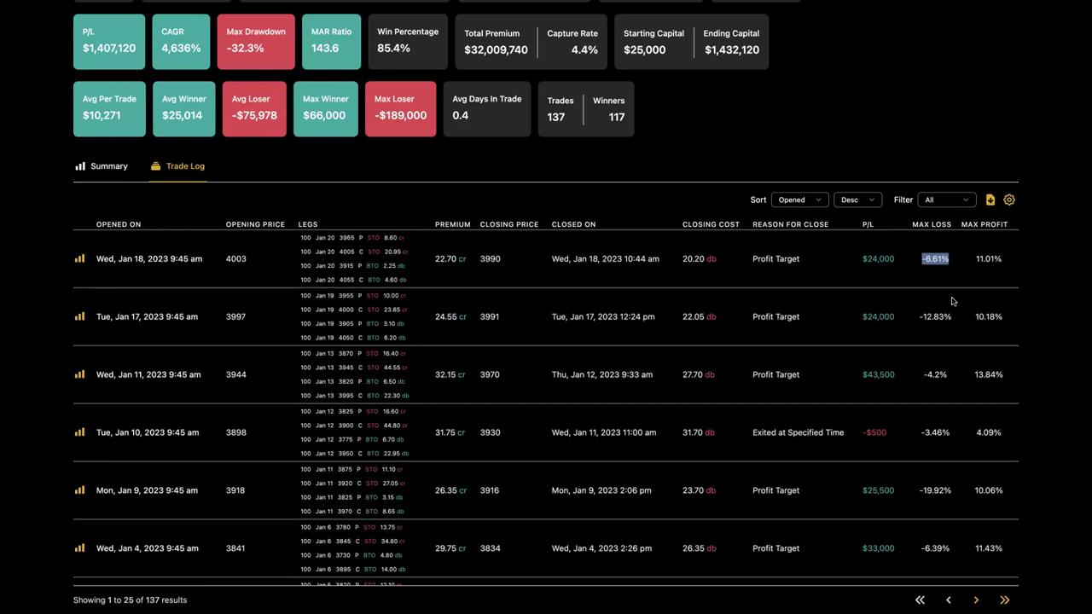
left_click_drag(955, 318, 918, 315)
scroll(931, 327, "down", 1)
scroll(931, 327, "down", 5)
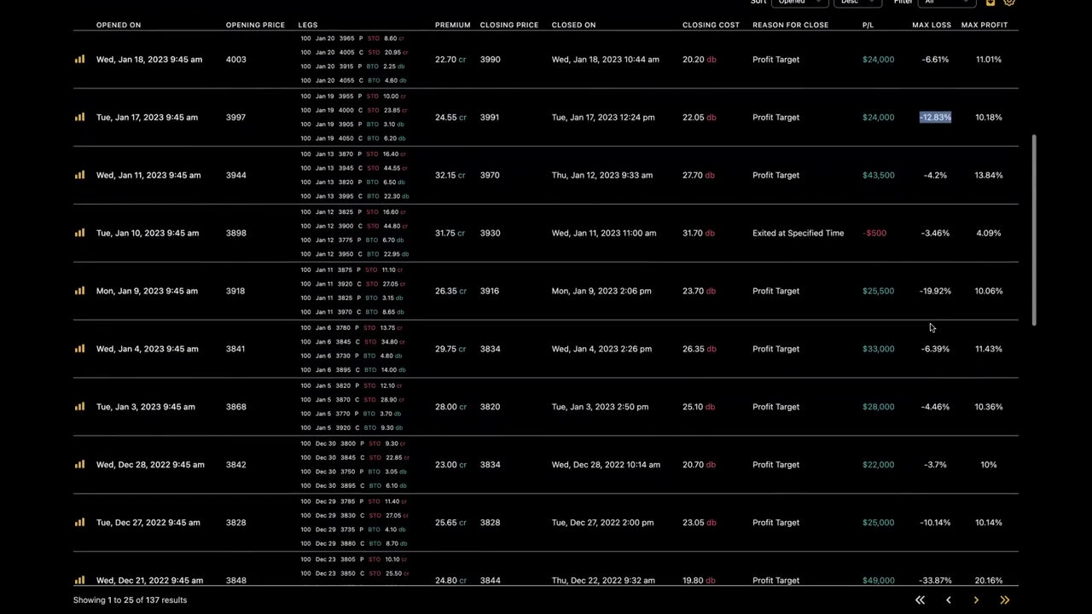
left_click_drag(956, 376, 912, 376)
left_click_drag(956, 437, 918, 435)
scroll(934, 430, "down", 1)
scroll(933, 430, "up", 8)
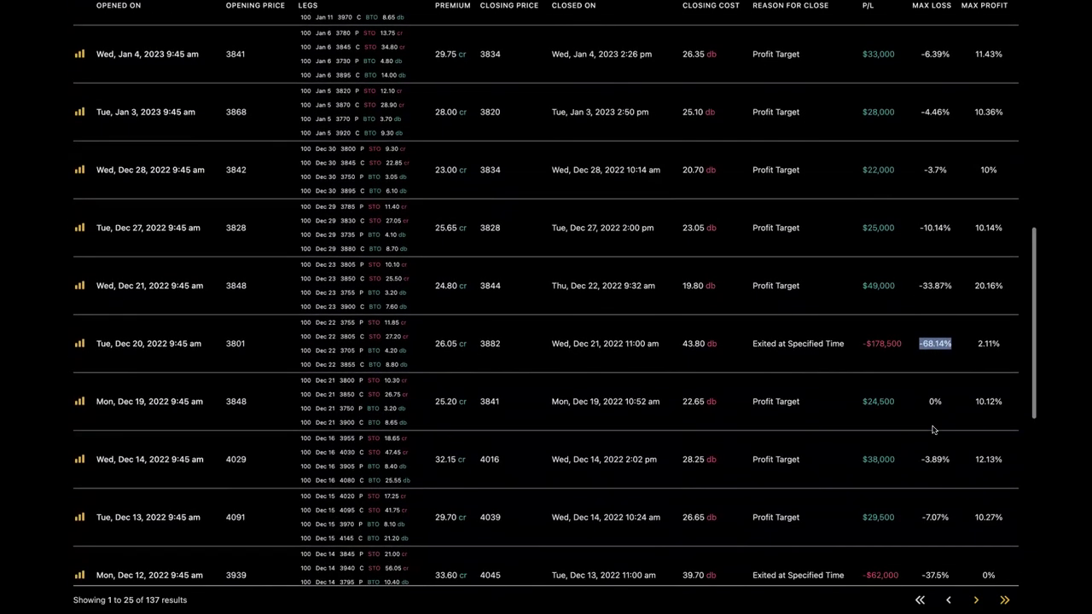
scroll(922, 367, "down", 3)
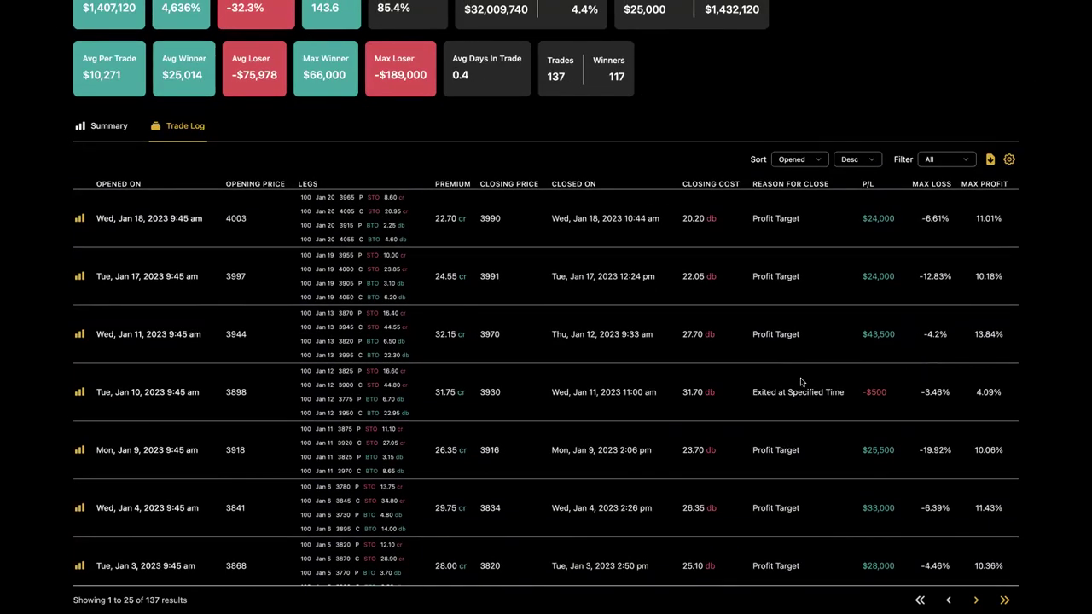
scroll(801, 382, "up", 4)
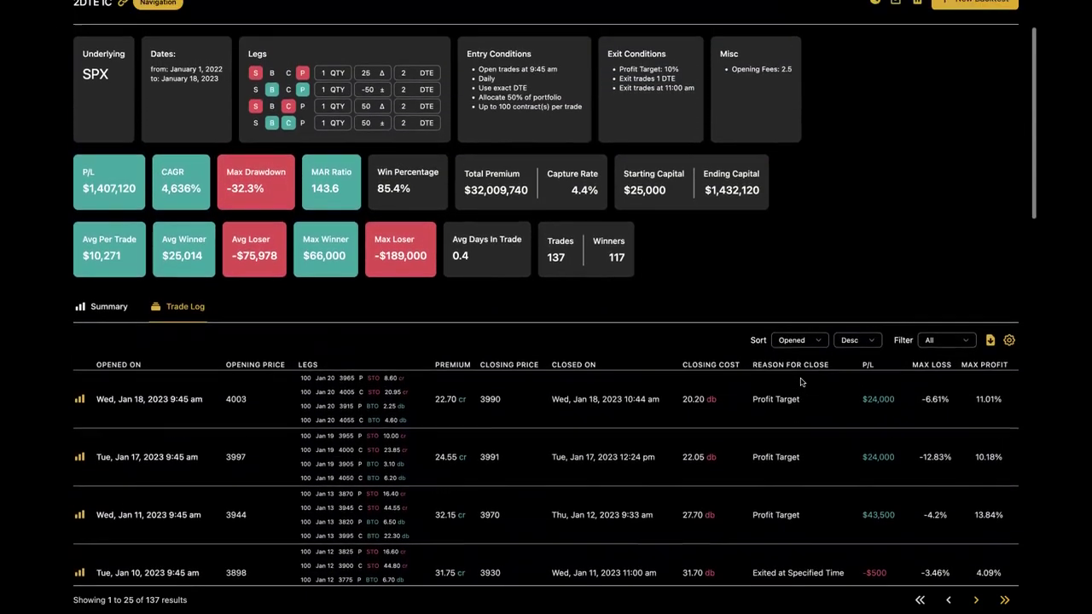
scroll(800, 381, "down", 1)
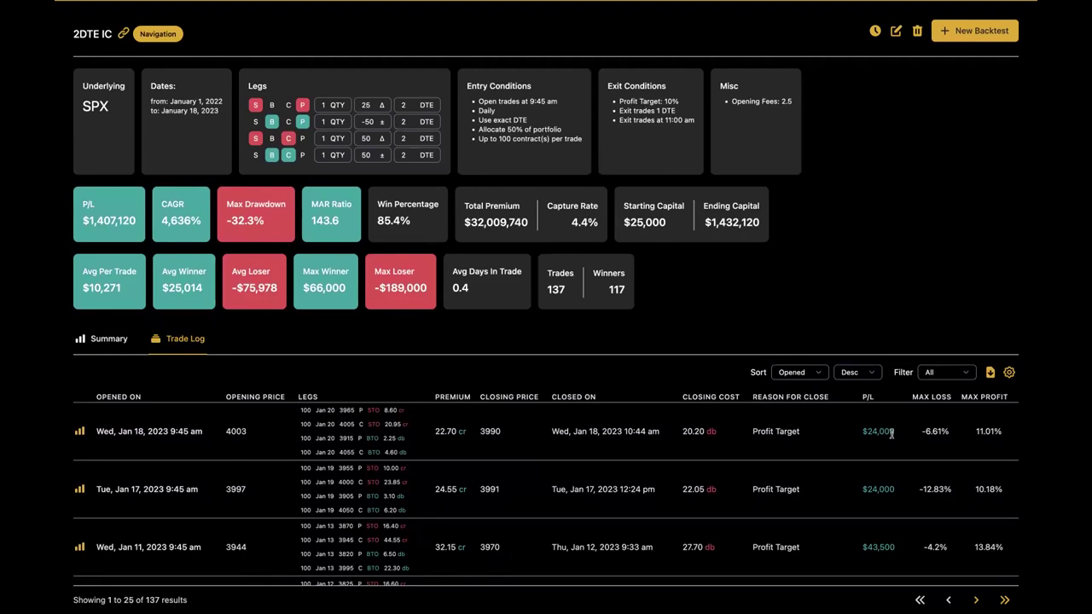
scroll(892, 434, "down", 1)
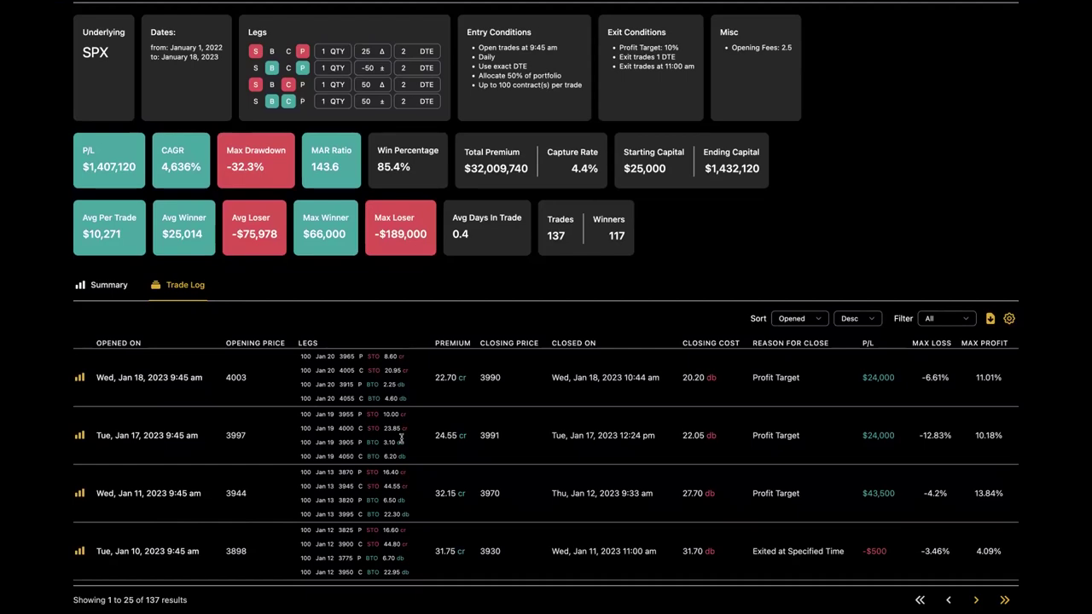
scroll(362, 325, "down", 4)
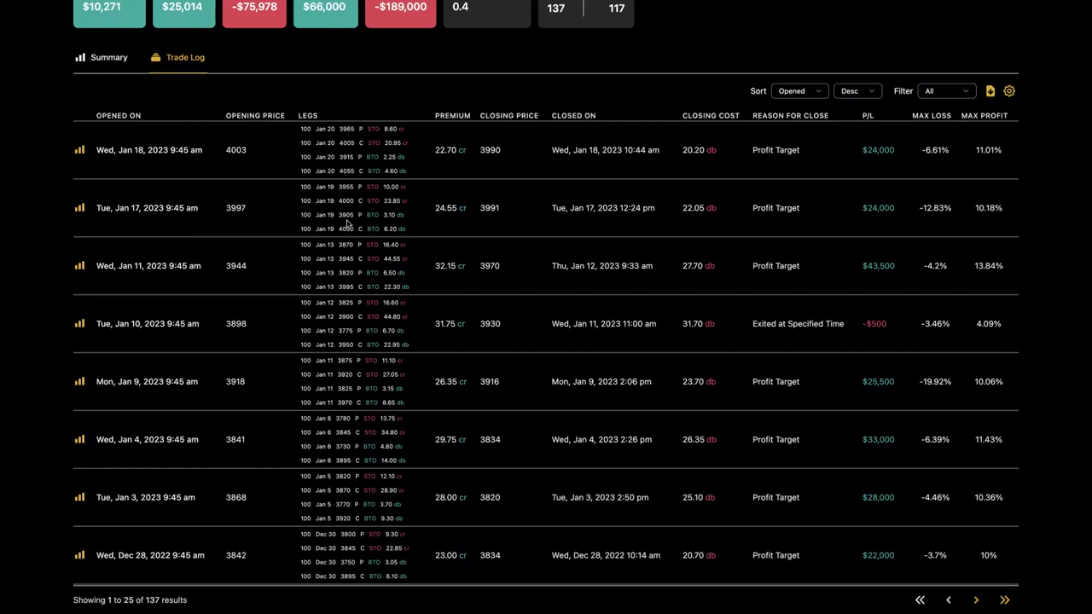
- View the trade replay charts of the January 18 and January 17, 2023 trades, closing each one after viewing
scroll(348, 224, "up", 3)
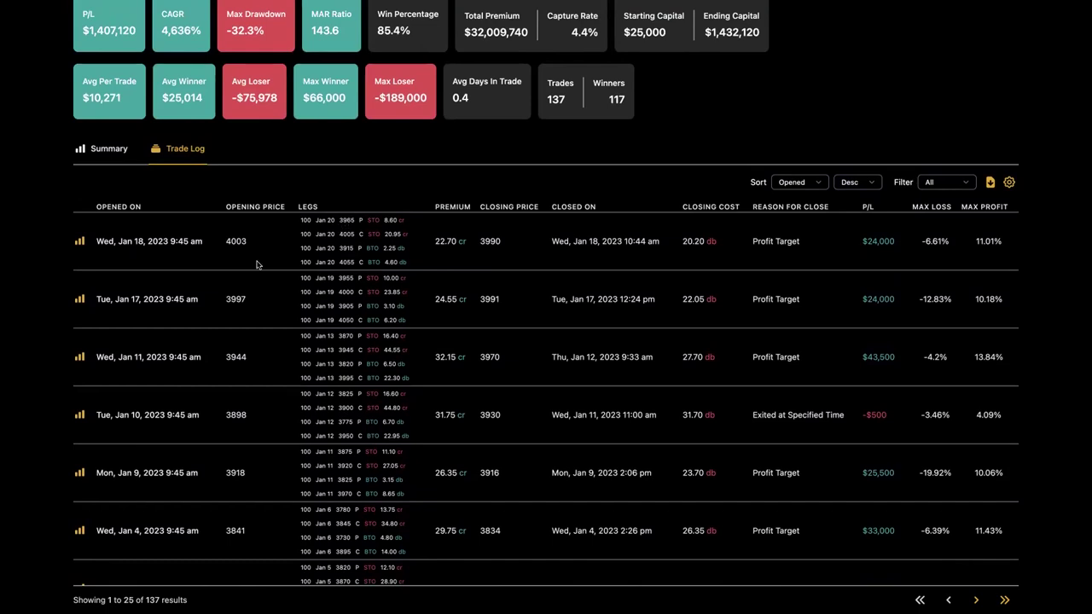
left_click(79, 243)
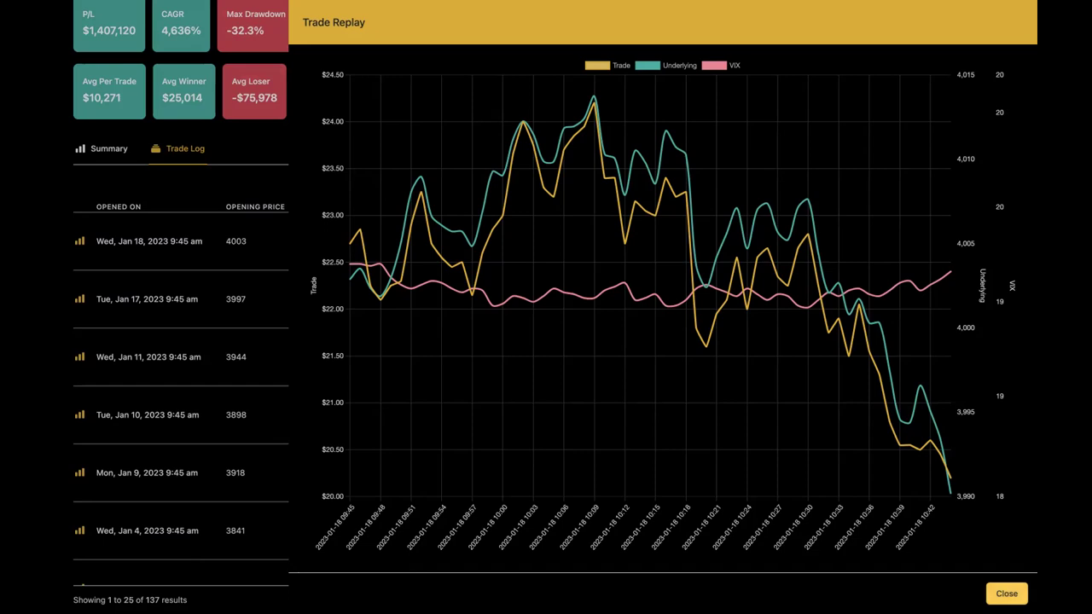
left_click(995, 590)
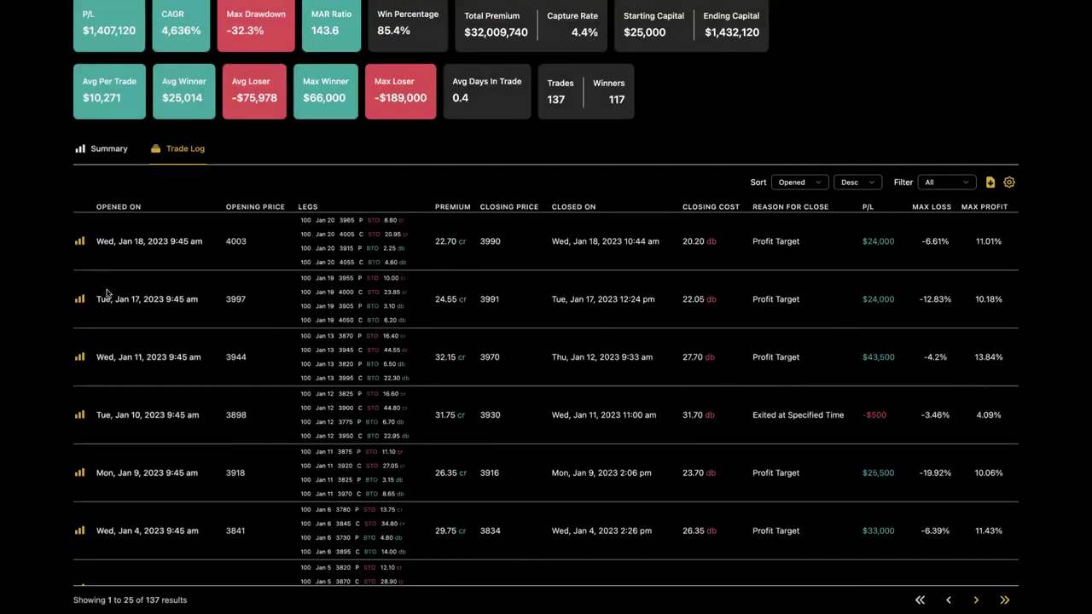
left_click(80, 299)
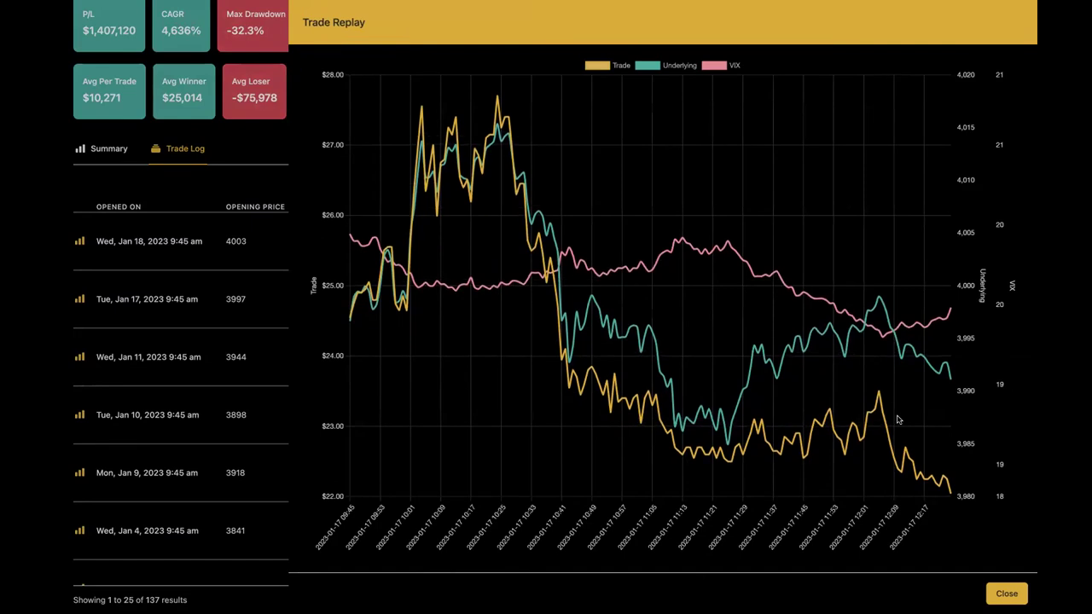
left_click(992, 594)
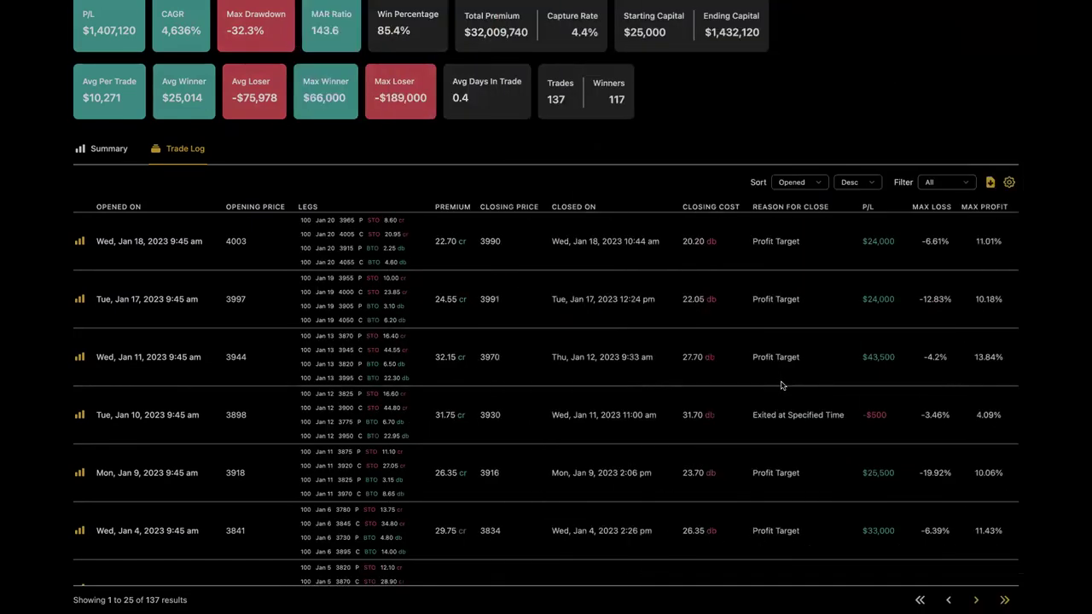
- Sort the trade log by opening date in ascending order
left_click(937, 184)
left_click(878, 183)
left_click(856, 183)
left_click(856, 170)
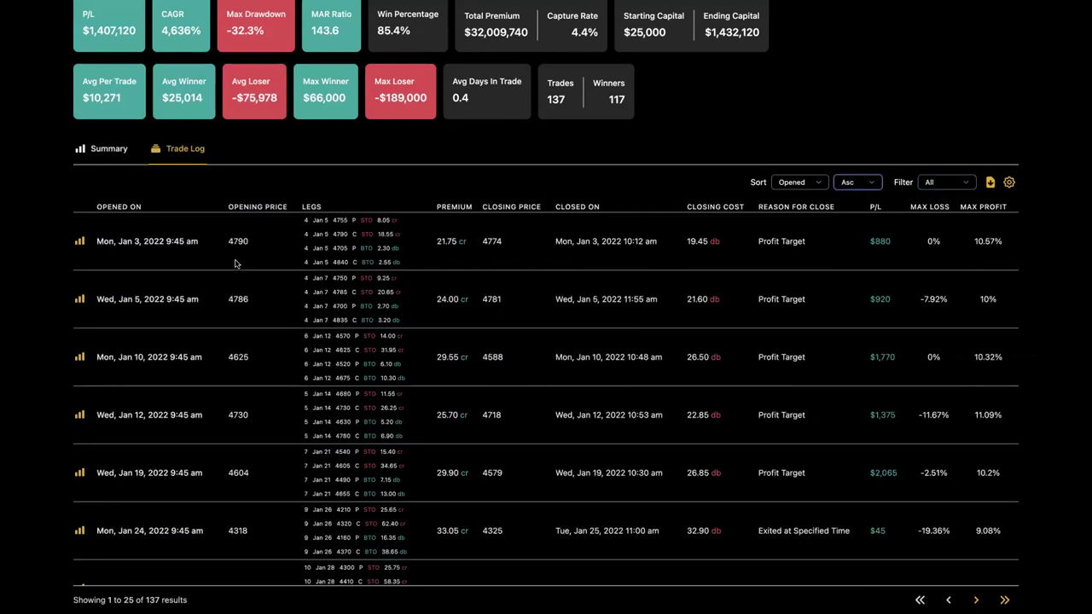
- View the trade replay chart of the January 3, 2022 trade and close it
scroll(236, 264, "up", 1)
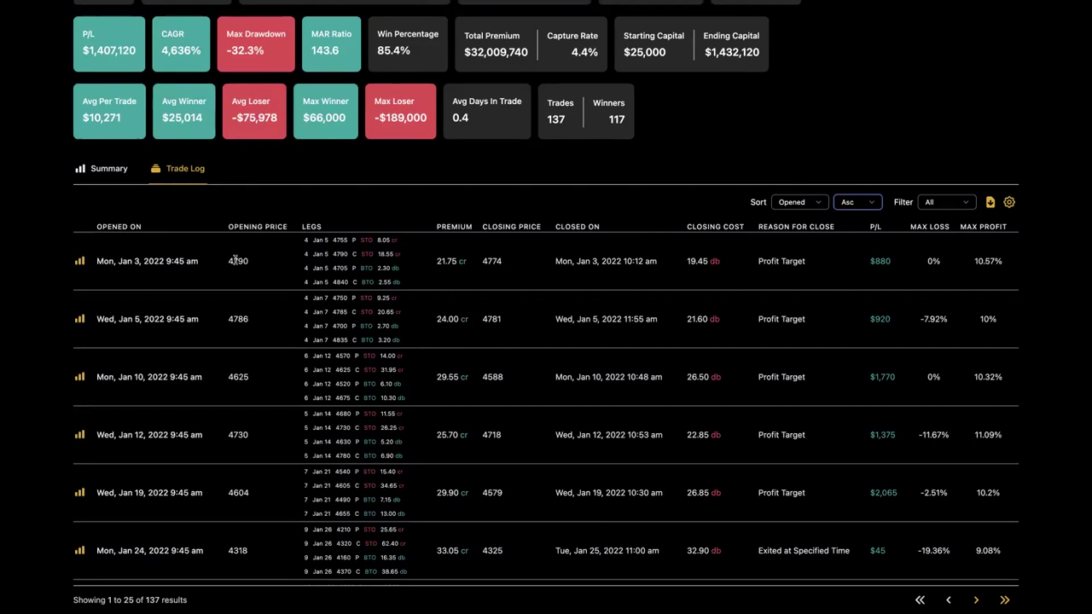
left_click(80, 262)
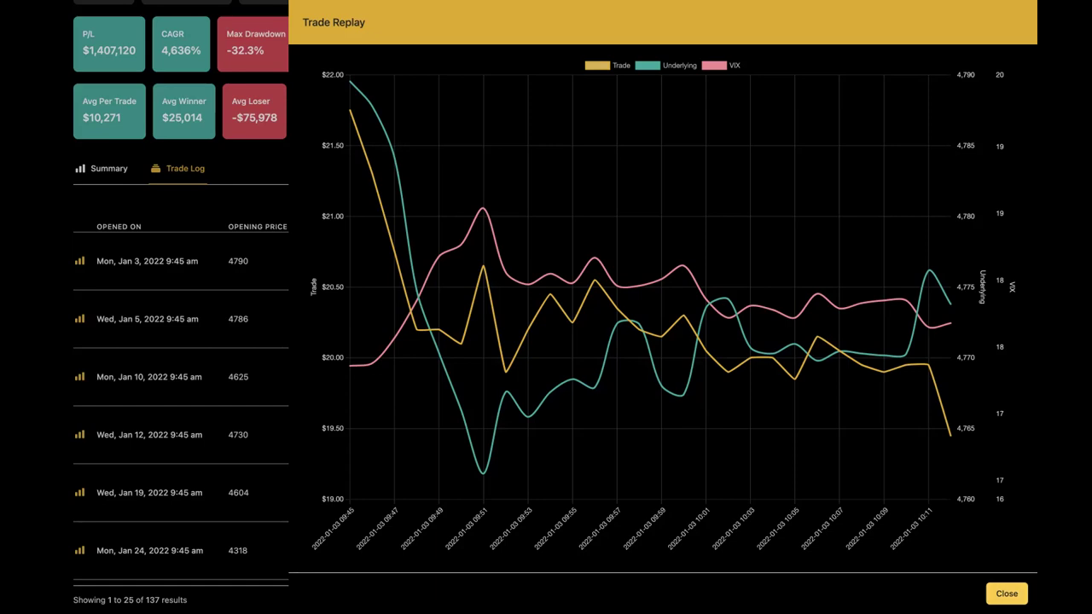
left_click(1007, 594)
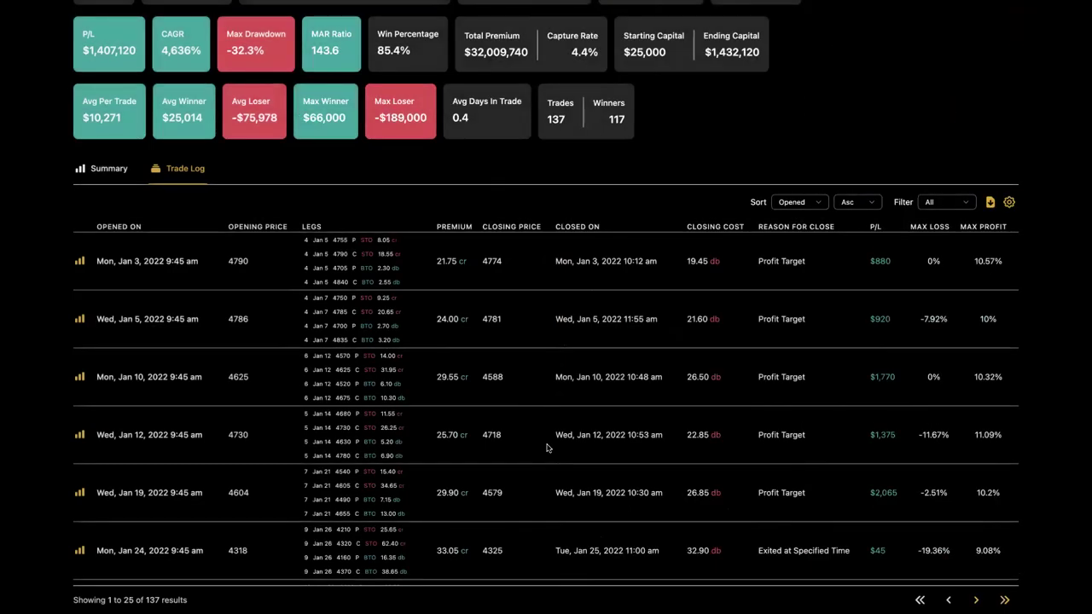
- Advance the trade log to its fourth page of results
scroll(505, 379, "up", 2)
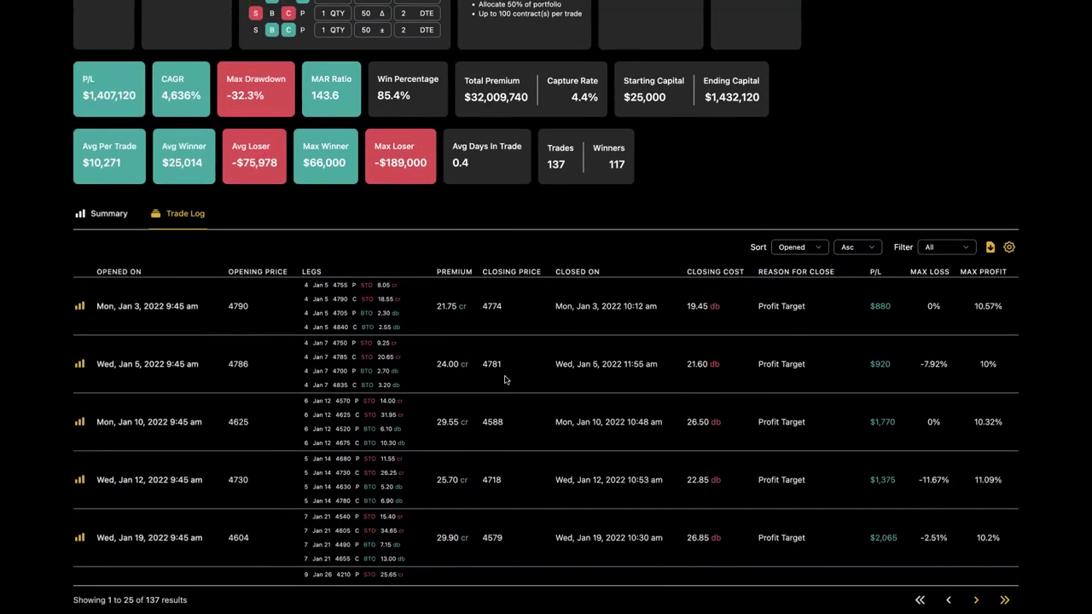
left_click(977, 600)
left_click(976, 600)
left_click(977, 600)
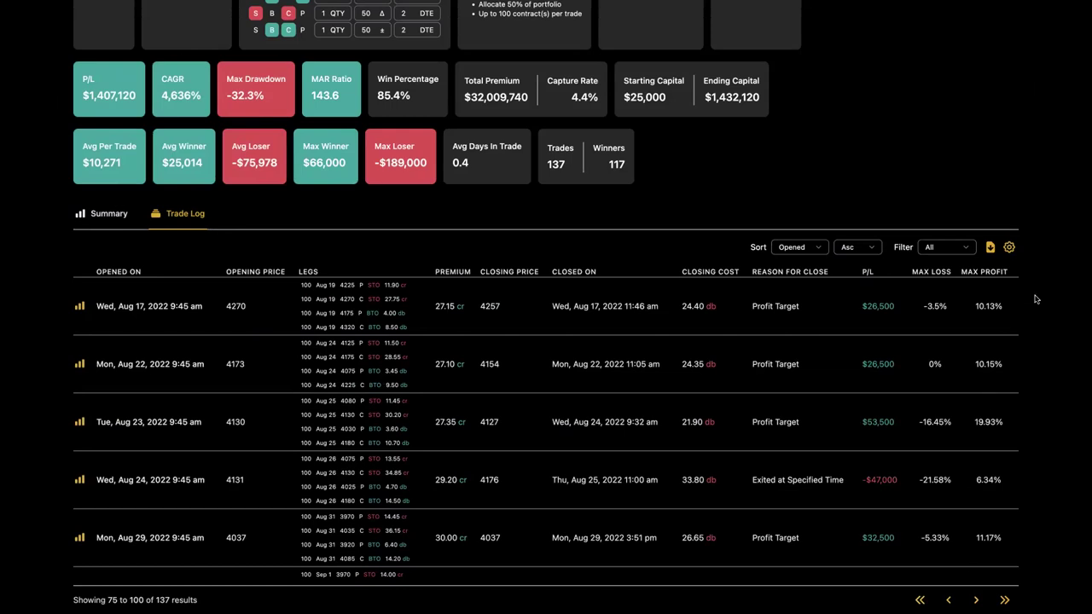
- View the trade log's filter options and its column settings, and cancel the settings
left_click(956, 248)
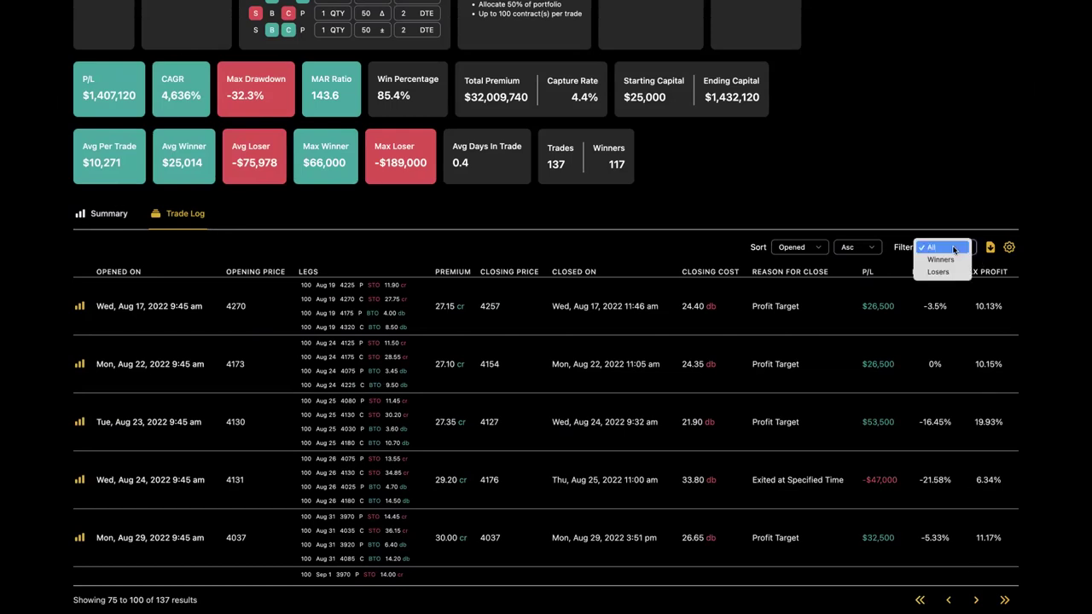
left_click(954, 248)
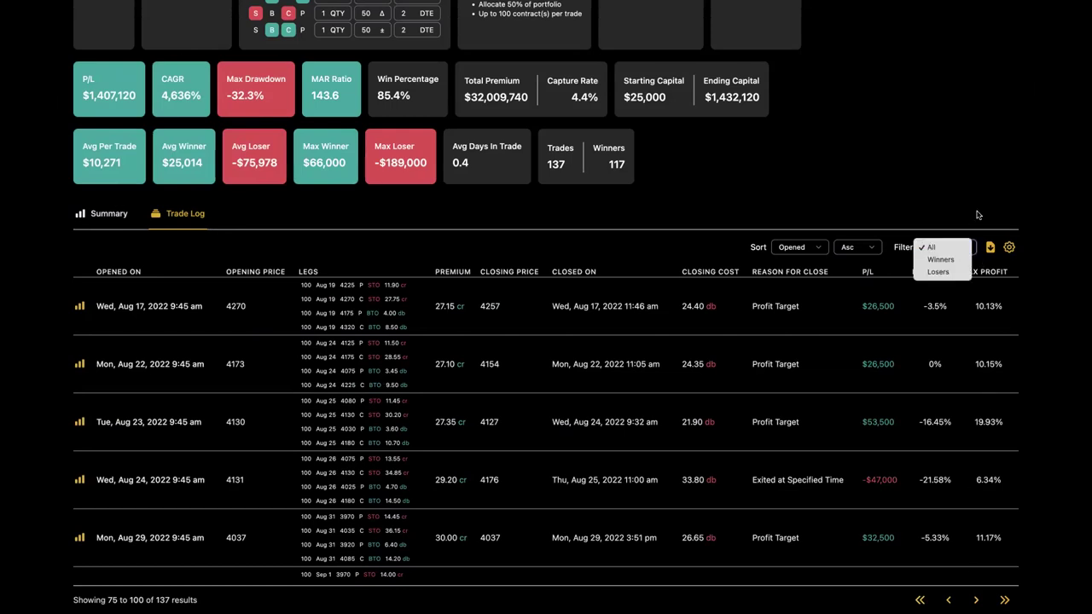
left_click(1009, 248)
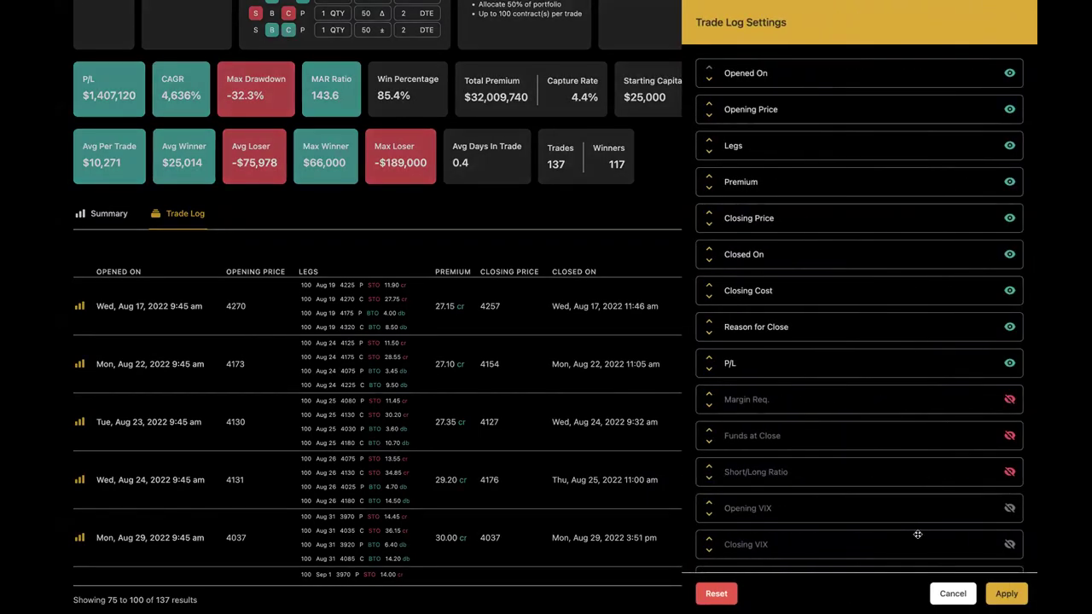
left_click(952, 594)
- View the trade replay chart of the August 17, 2022 trade and close it
left_click(81, 307)
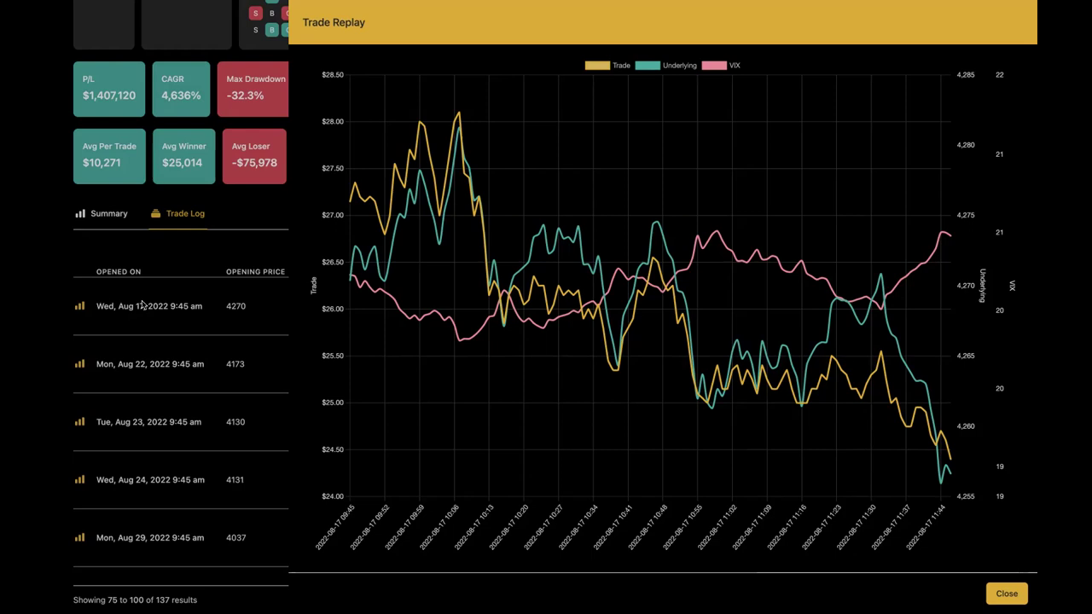
left_click(998, 594)
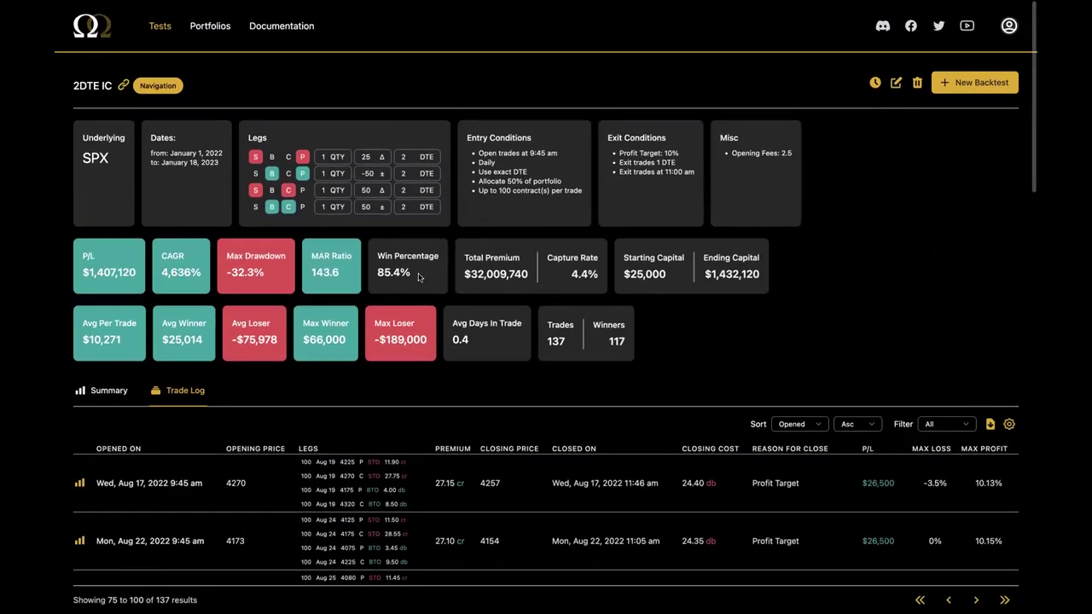
- Highlight the 2DTE IC backtest's Win Percentage, P/L and Max Drawdown values for review
left_click_drag(420, 275, 373, 274)
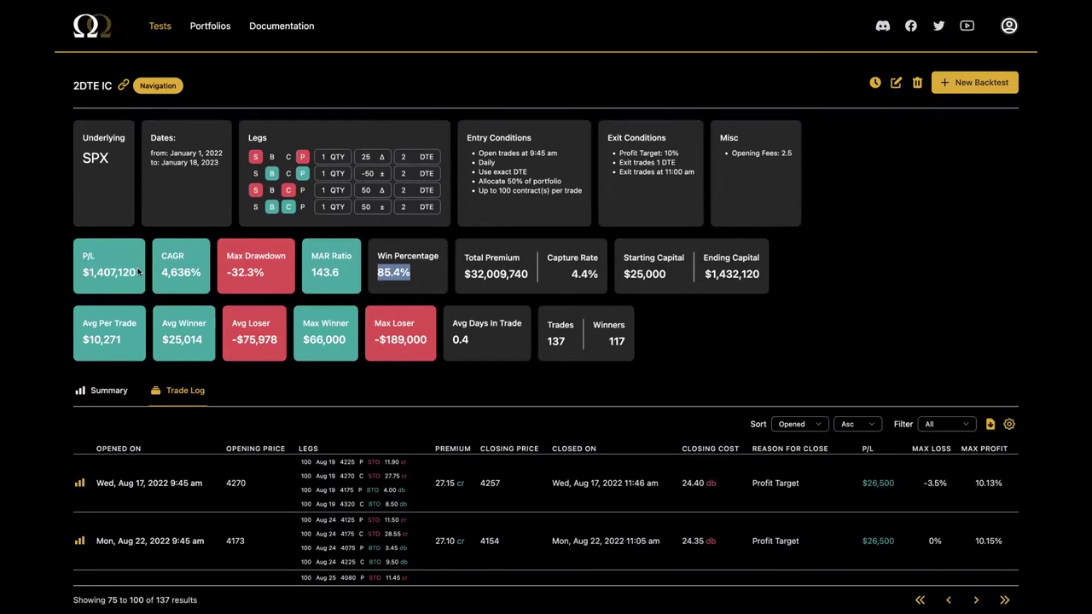
left_click_drag(138, 272, 79, 271)
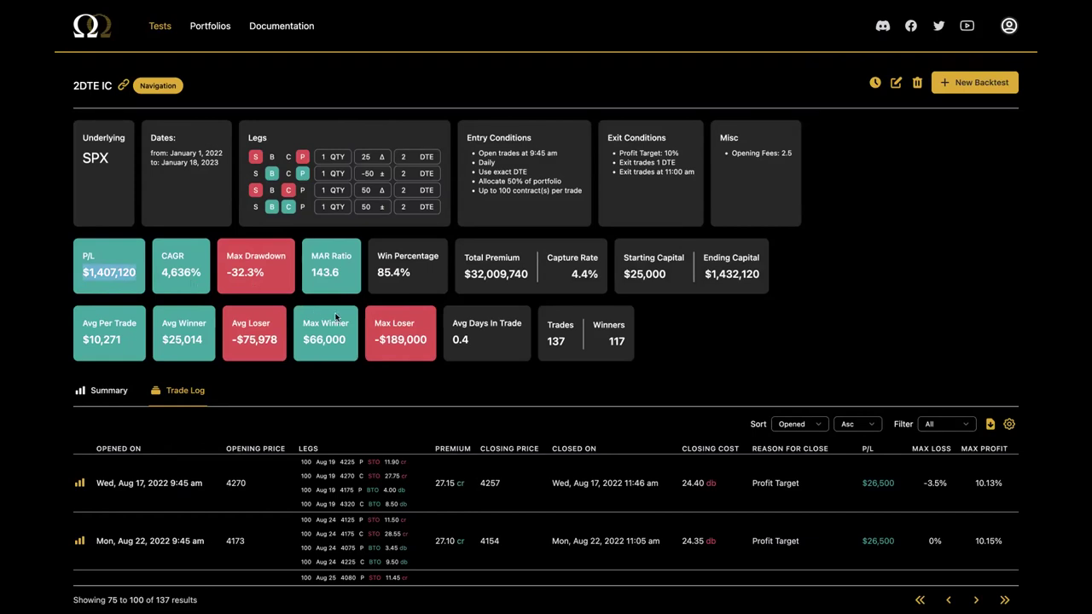
left_click_drag(420, 278, 391, 275)
left_click(455, 330)
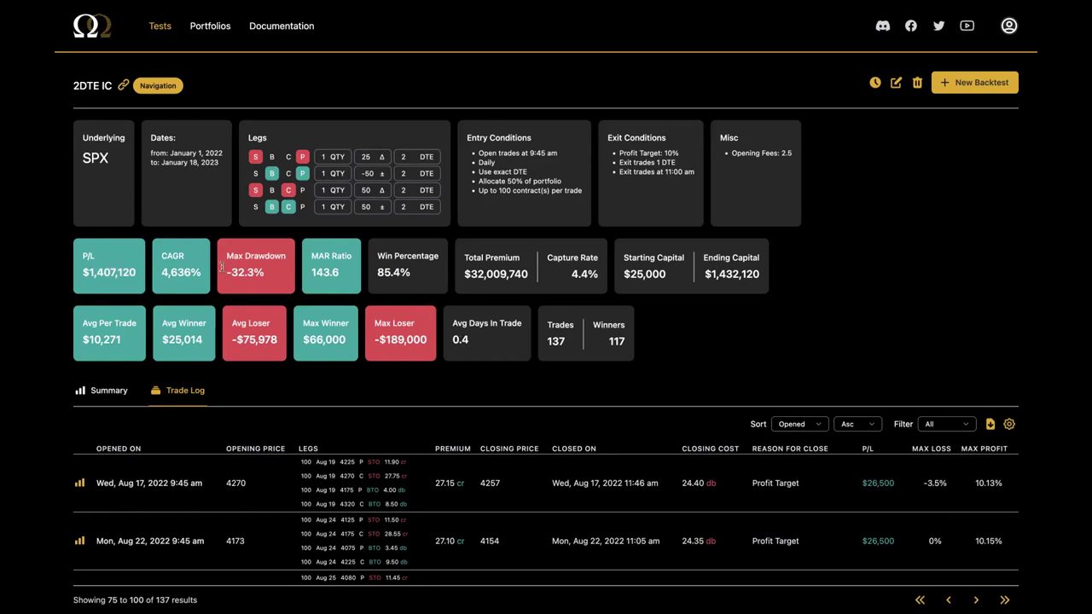
left_click_drag(222, 272, 268, 271)
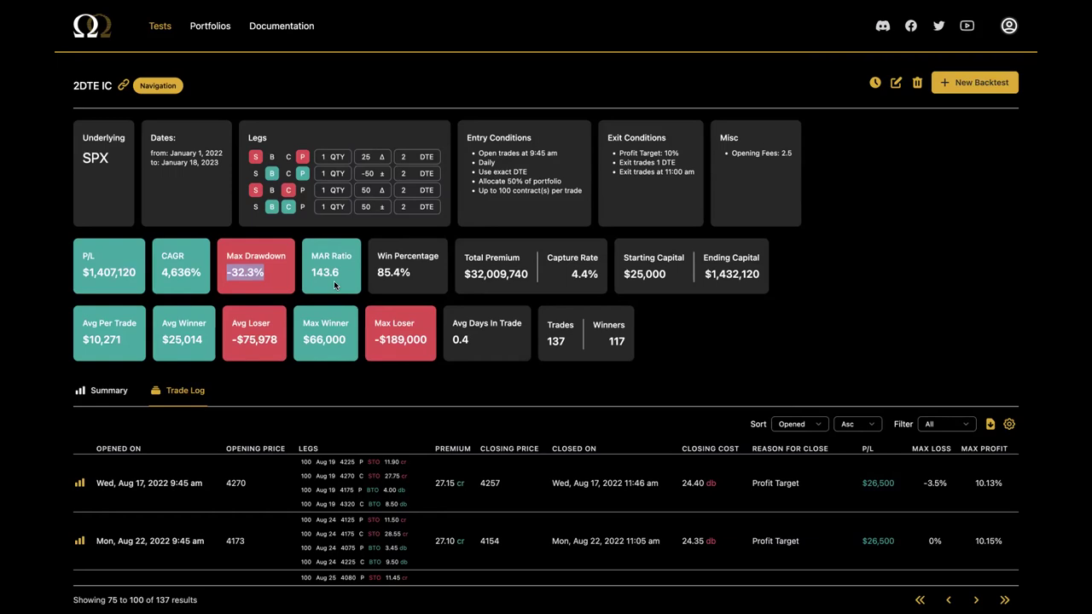
left_click(389, 236)
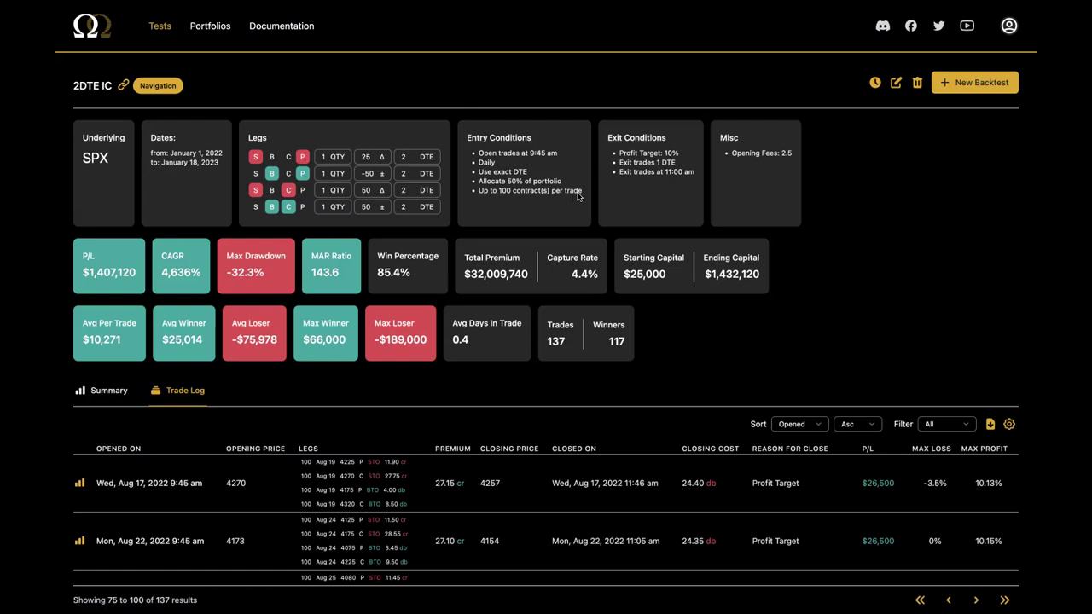
- Clear the Max Contracts Per Trade limit in a new backtest based on 2DTE IC and run it
left_click_drag(584, 191, 478, 191)
left_click(994, 82)
scroll(655, 273, "down", 5)
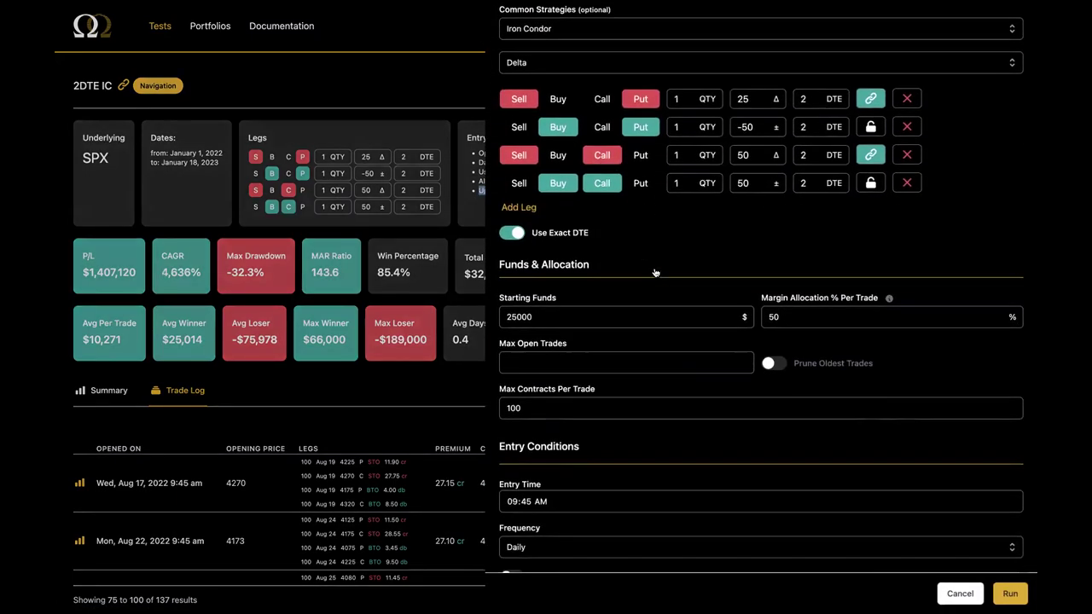
left_click(536, 305)
key("ctrl+a")
key("BackSpace")
left_click(995, 592)
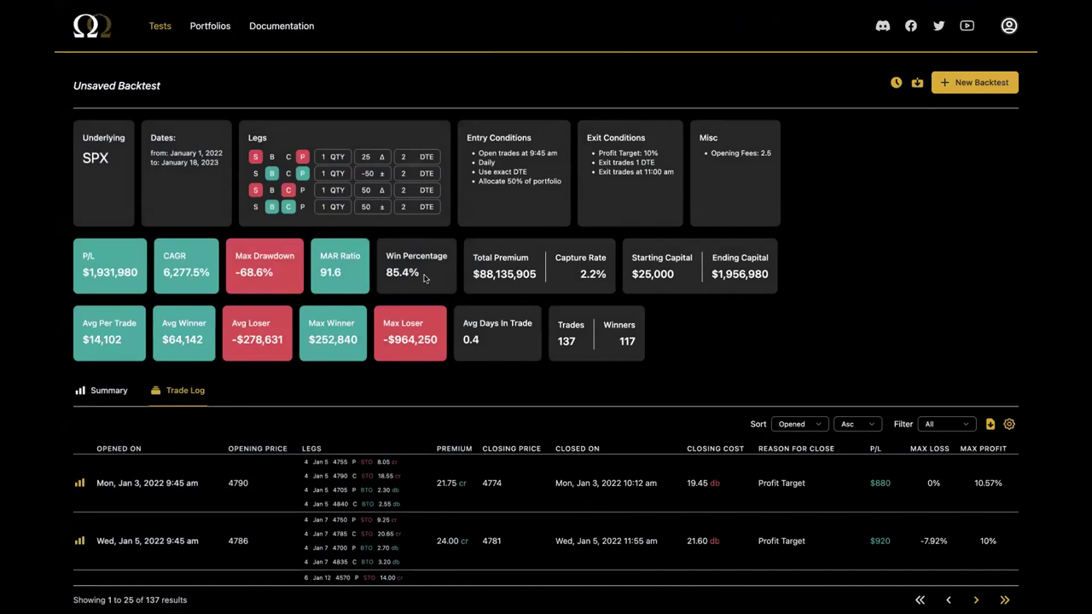
- Sort the new backtest's trade log by opening date in descending order
scroll(424, 278, "down", 1)
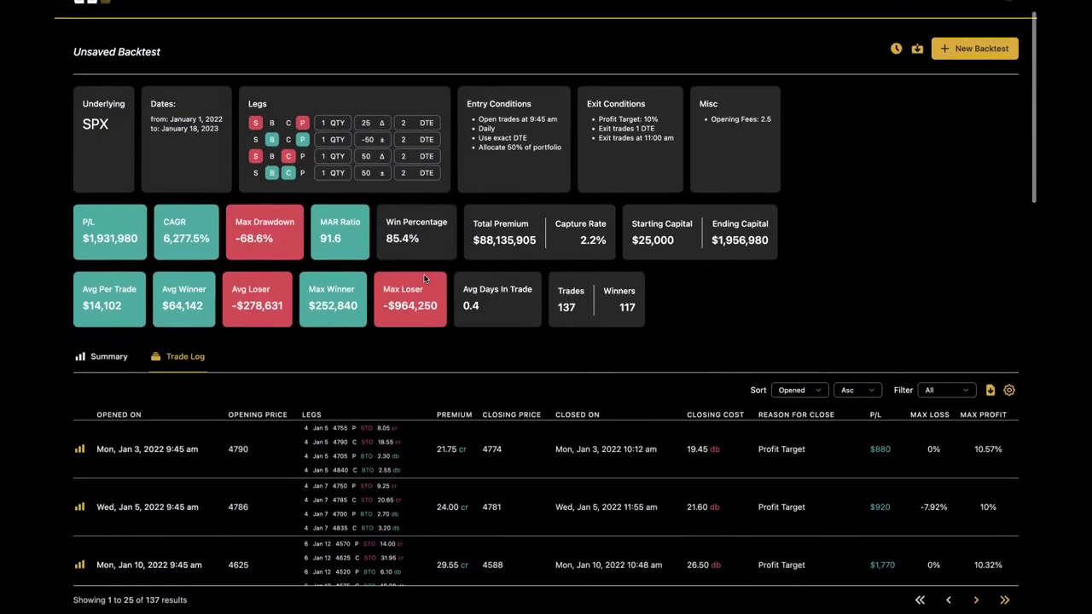
left_click(857, 391)
left_click(851, 403)
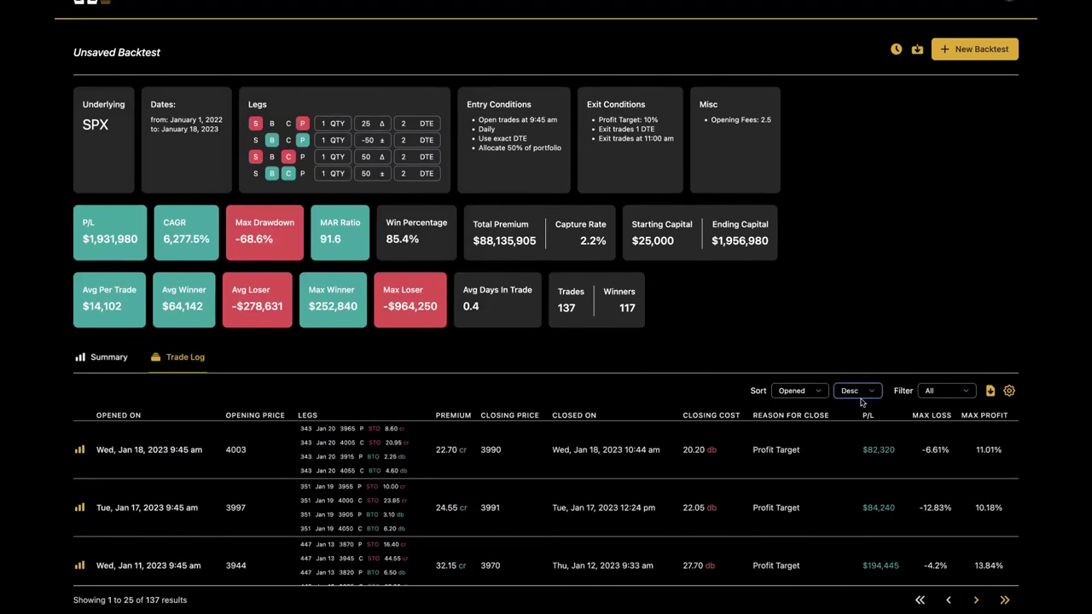
scroll(706, 362, "down", 1)
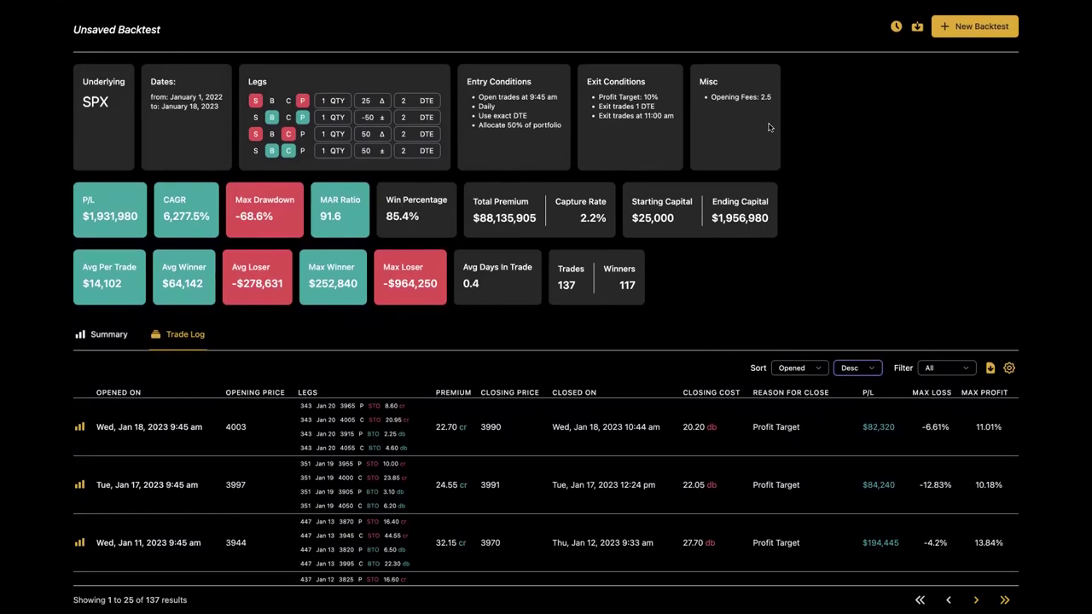
- View the list of recent test runs and close it
scroll(919, 66, "up", 2)
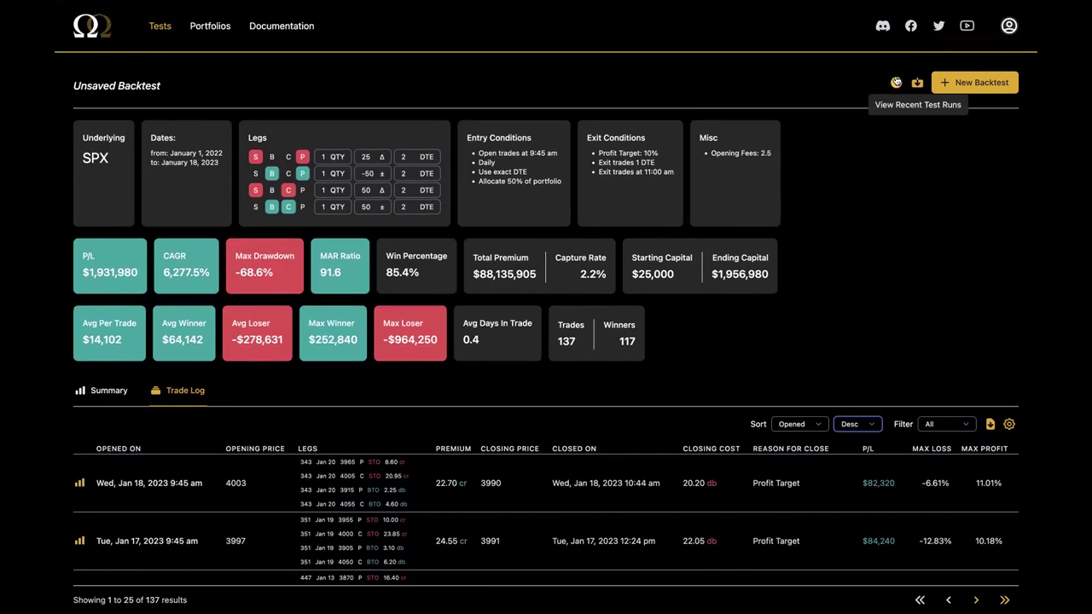
left_click(896, 83)
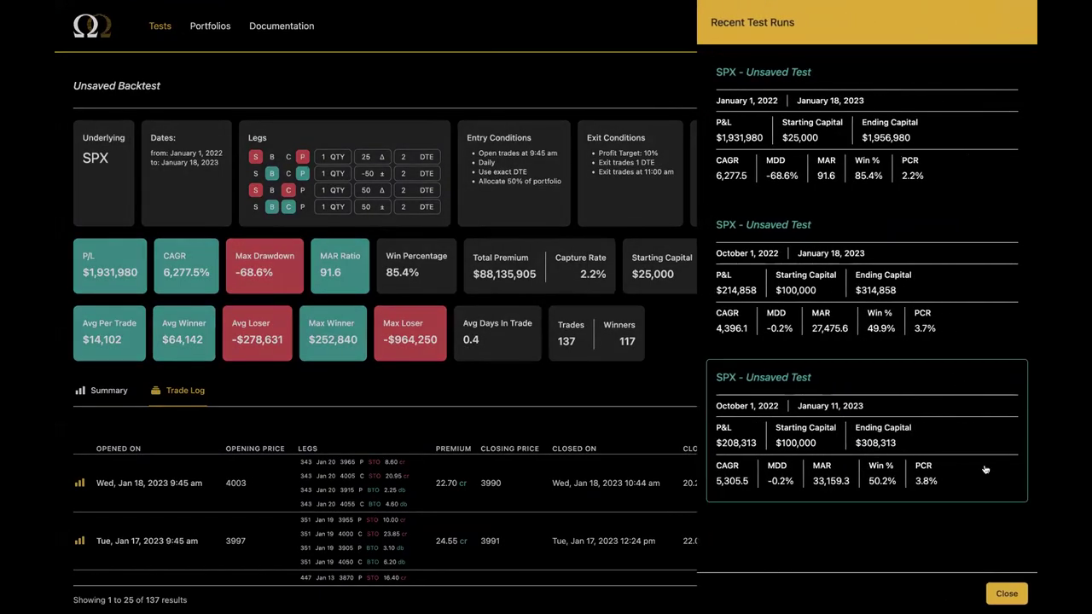
left_click(999, 593)
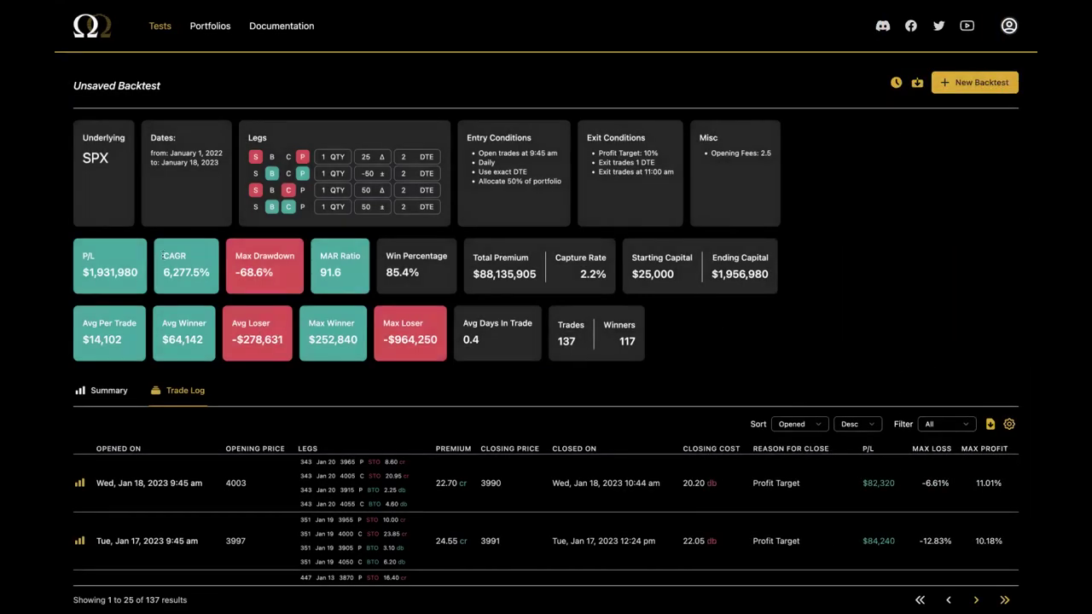
- Highlight the unsaved backtest's P/L and Max Drawdown, and view its summary charts
left_click_drag(142, 272, 73, 273)
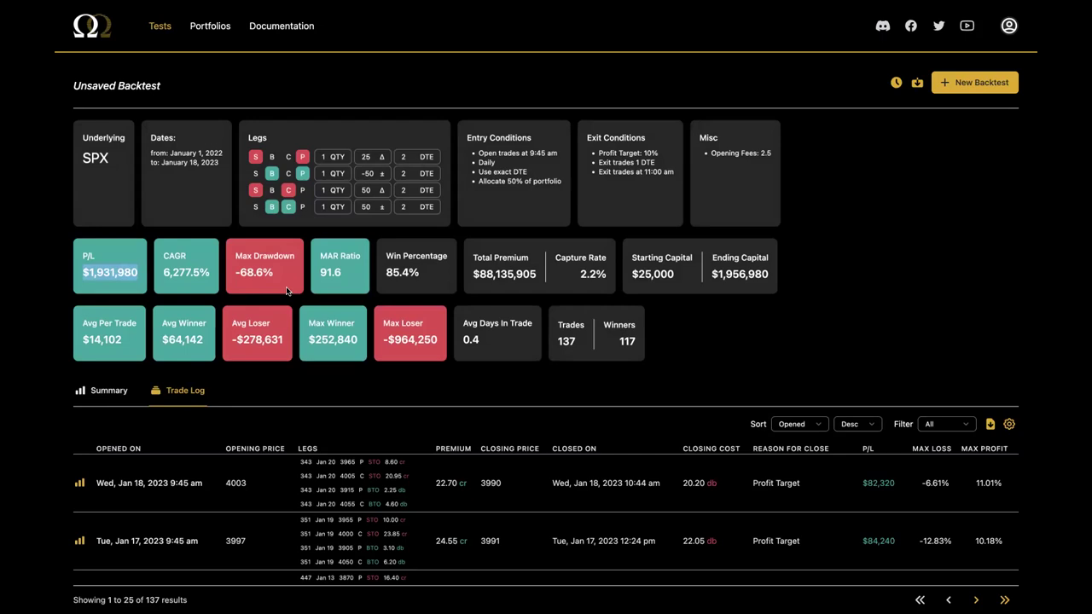
left_click_drag(282, 270, 233, 273)
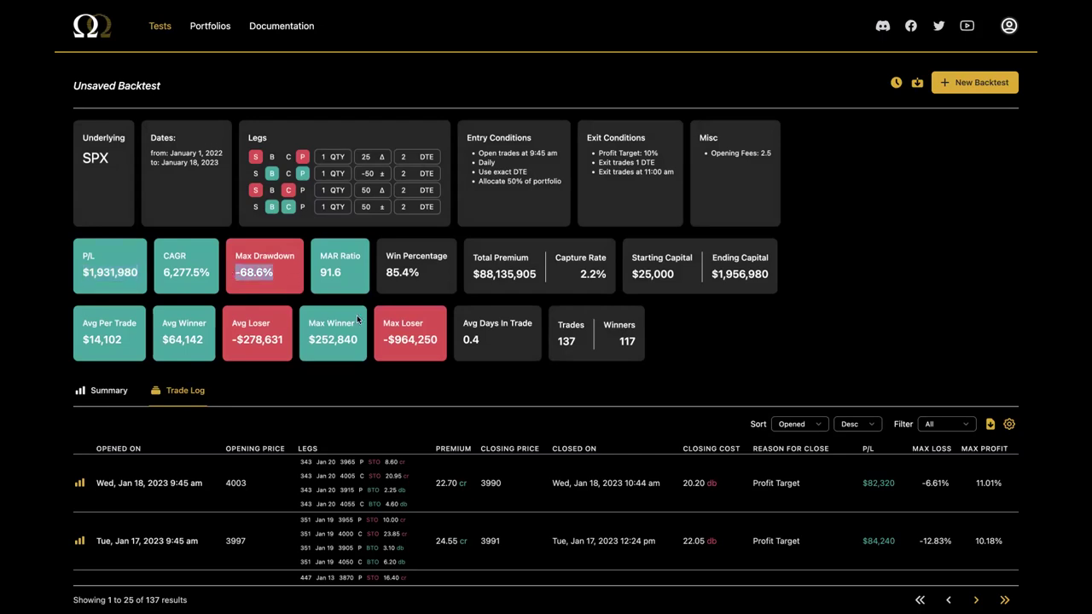
left_click(128, 393)
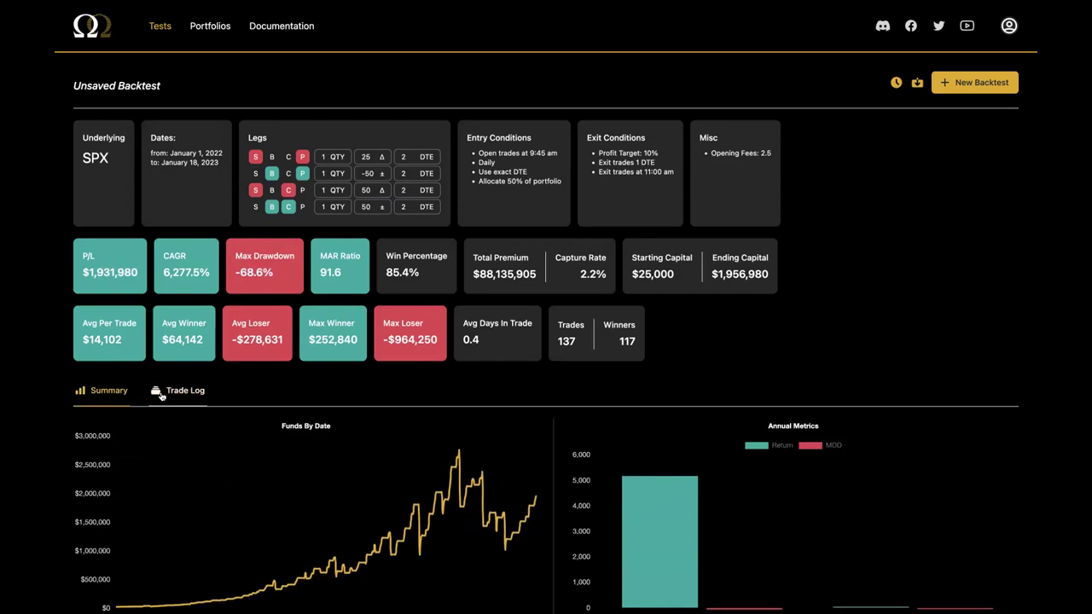
scroll(516, 557, "down", 1)
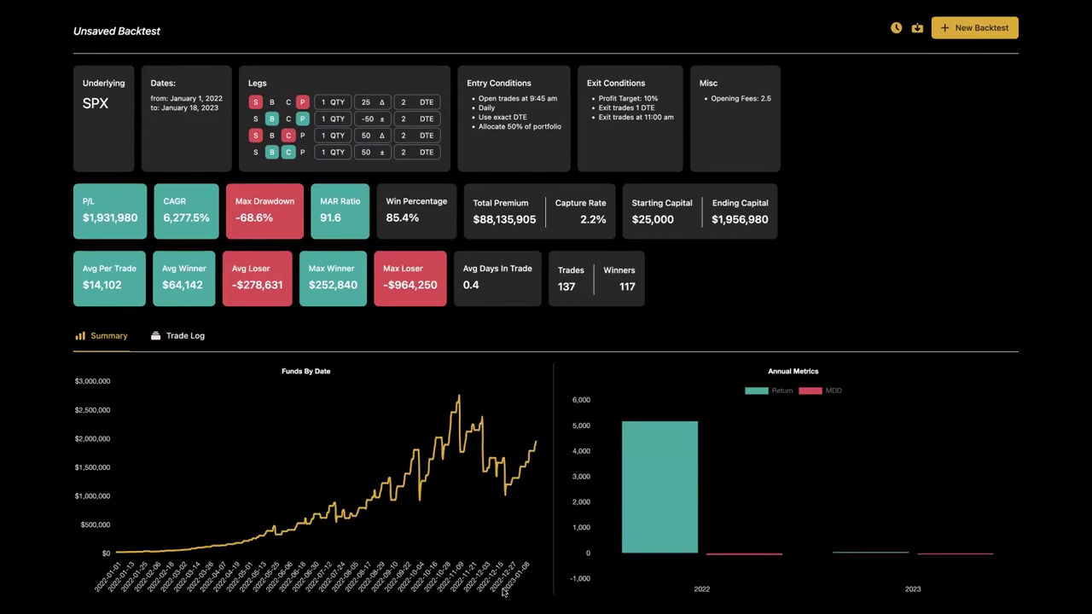
scroll(267, 398, "up", 1)
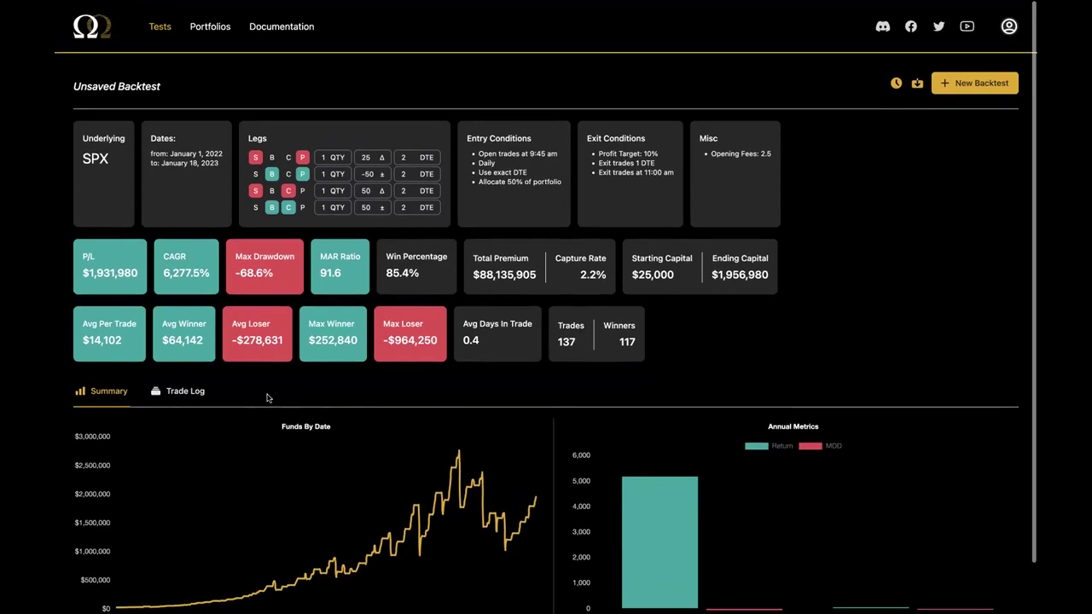
- Return to the trade log and highlight the legs of the January 18, 2023 trade to examine its contract quantities
left_click(177, 391)
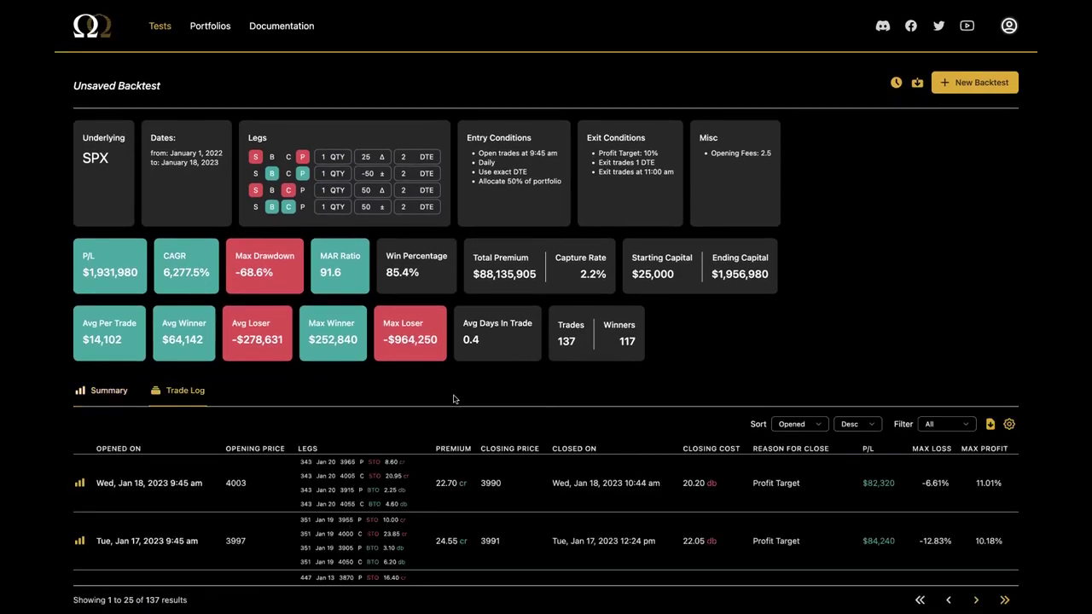
scroll(632, 367, "down", 4)
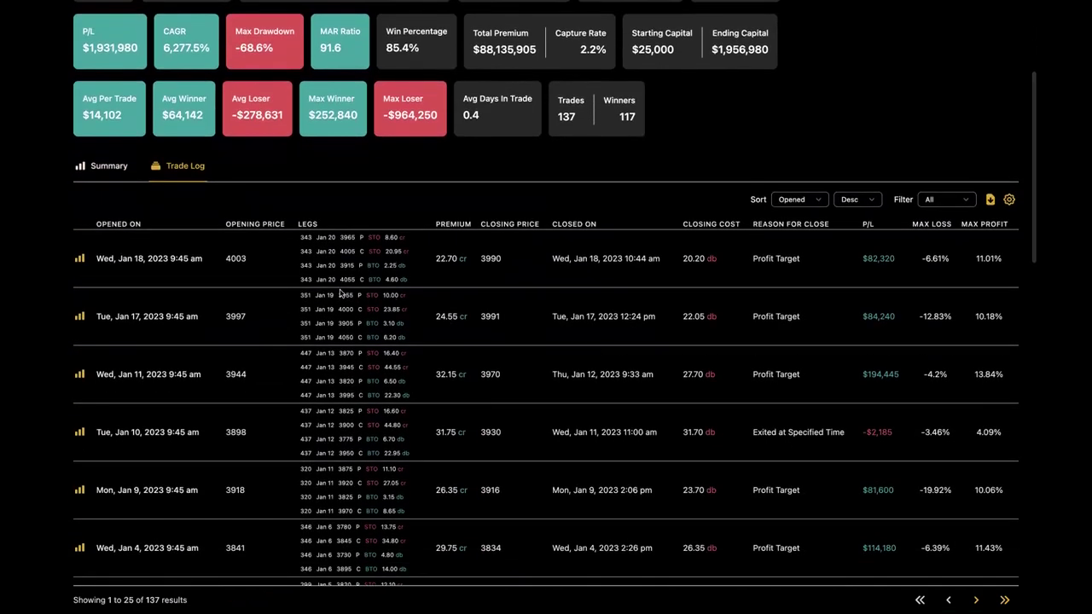
scroll(338, 294, "down", 2)
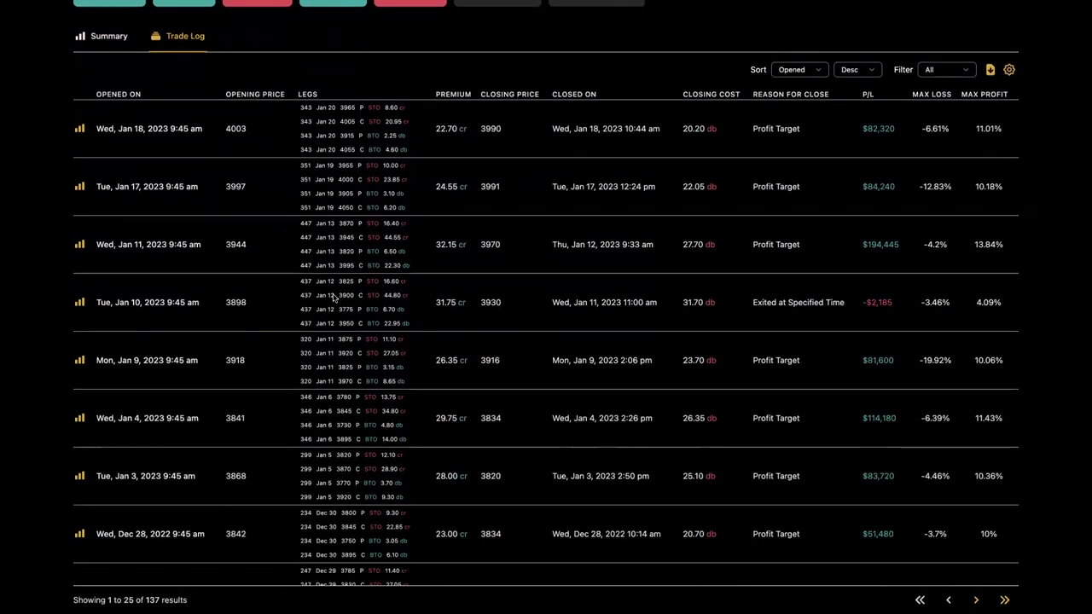
left_click_drag(299, 104, 406, 150)
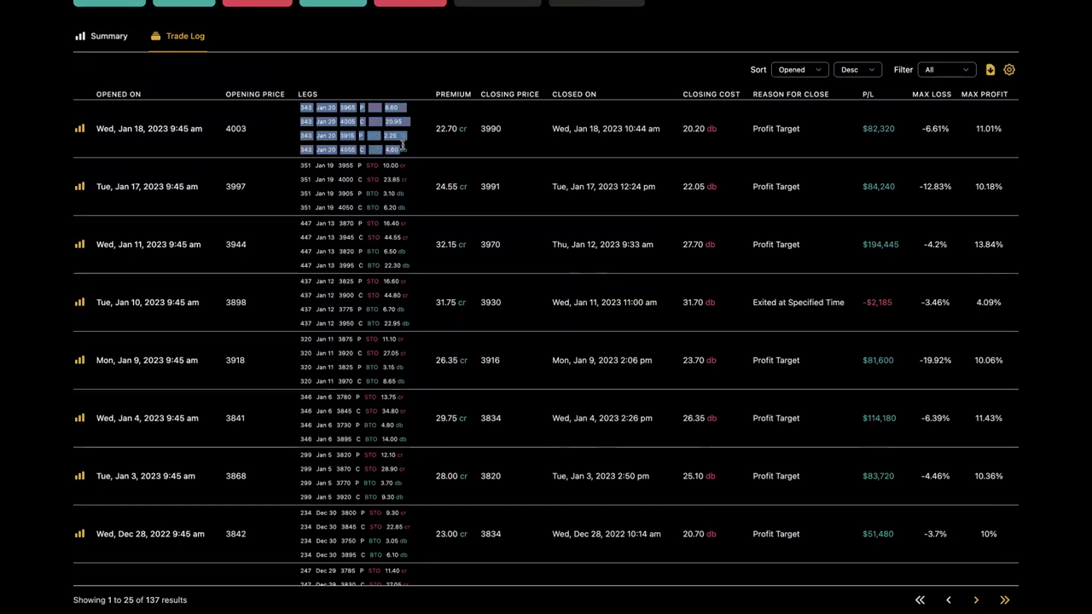
scroll(393, 196, "up", 2)
scroll(393, 195, "up", 1)
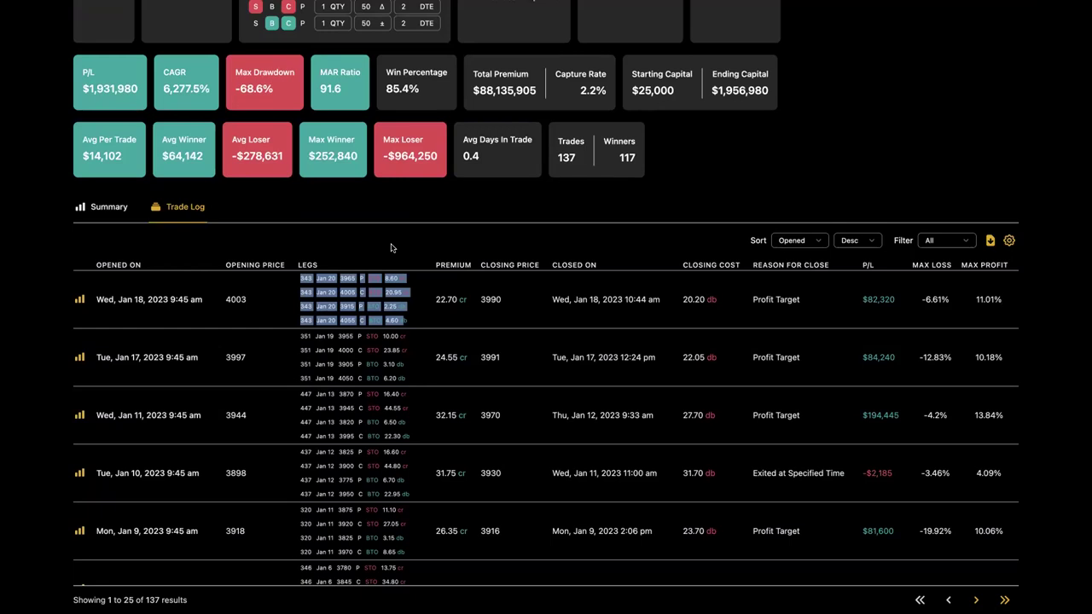
- Highlight the Max Drawdown value of the backtest run without a contract limit
scroll(391, 248, "up", 3)
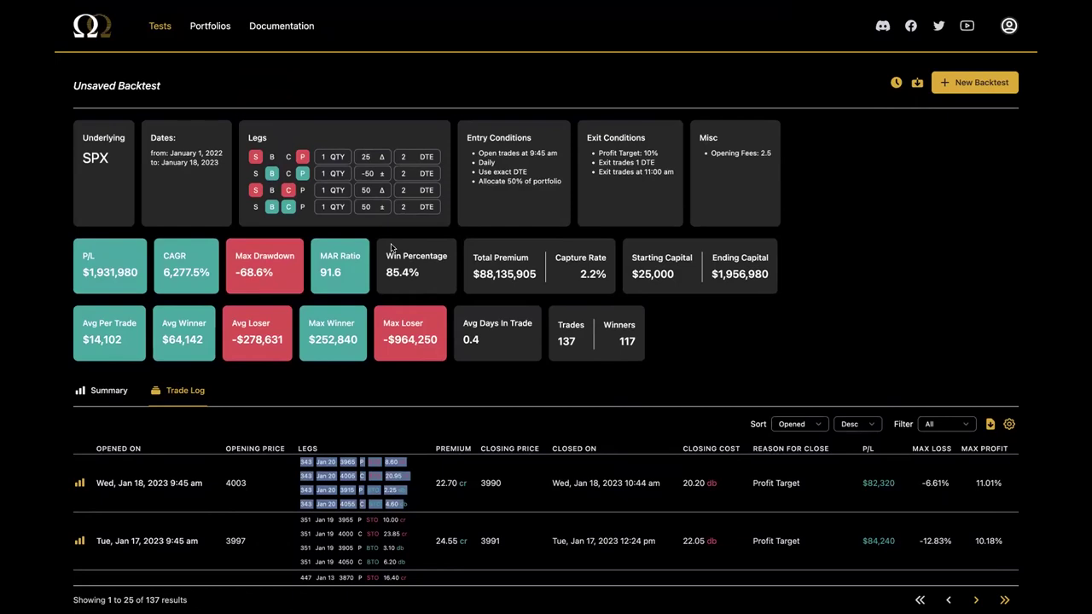
left_click_drag(275, 273, 239, 273)
left_click(113, 268)
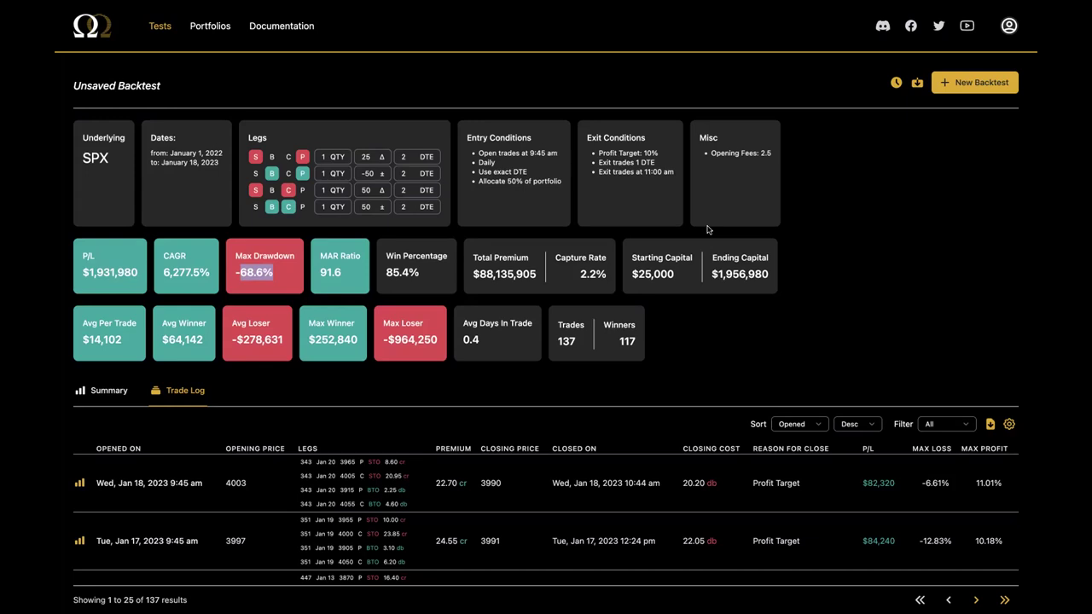
- Rerun the backtest with a maximum of 100 contracts per trade and 100% margin allocation per trade
left_click(967, 84)
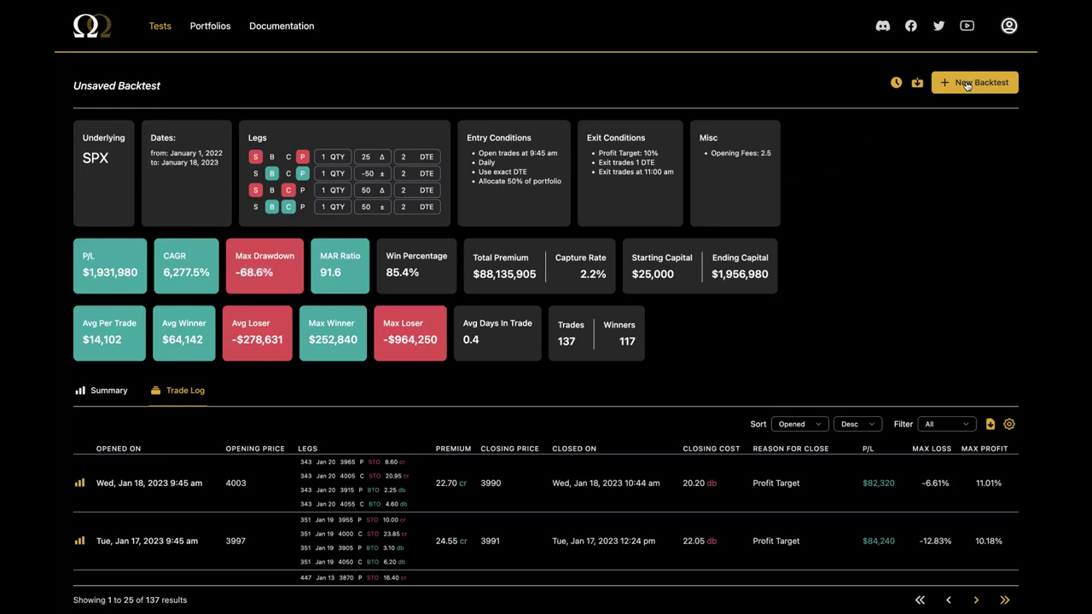
scroll(677, 247, "down", 5)
scroll(677, 246, "down", 5)
scroll(620, 202, "up", 3)
left_click(620, 203)
type("100")
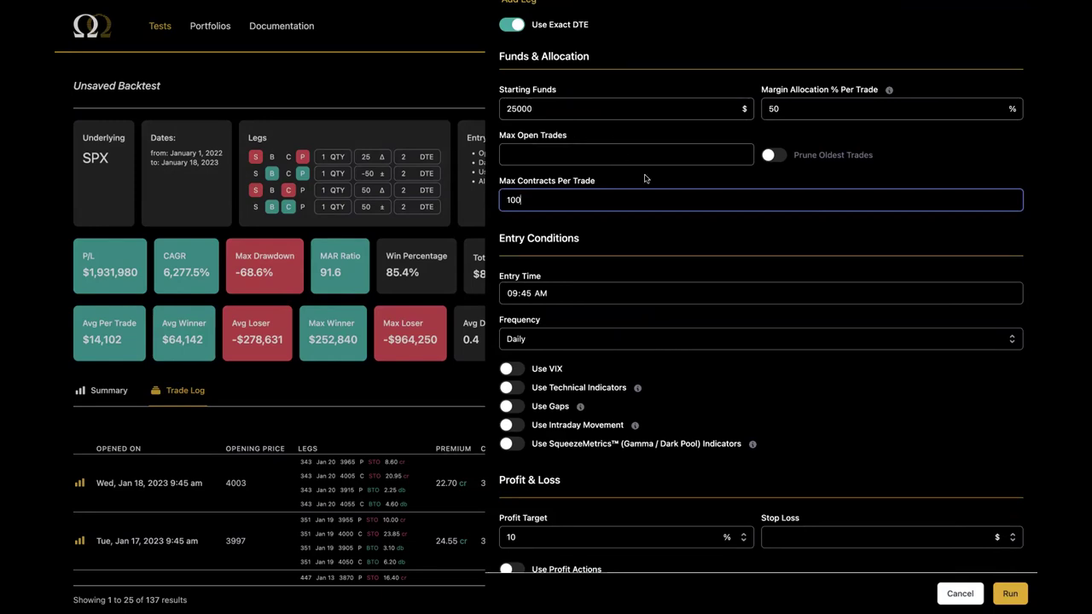
left_click(788, 113)
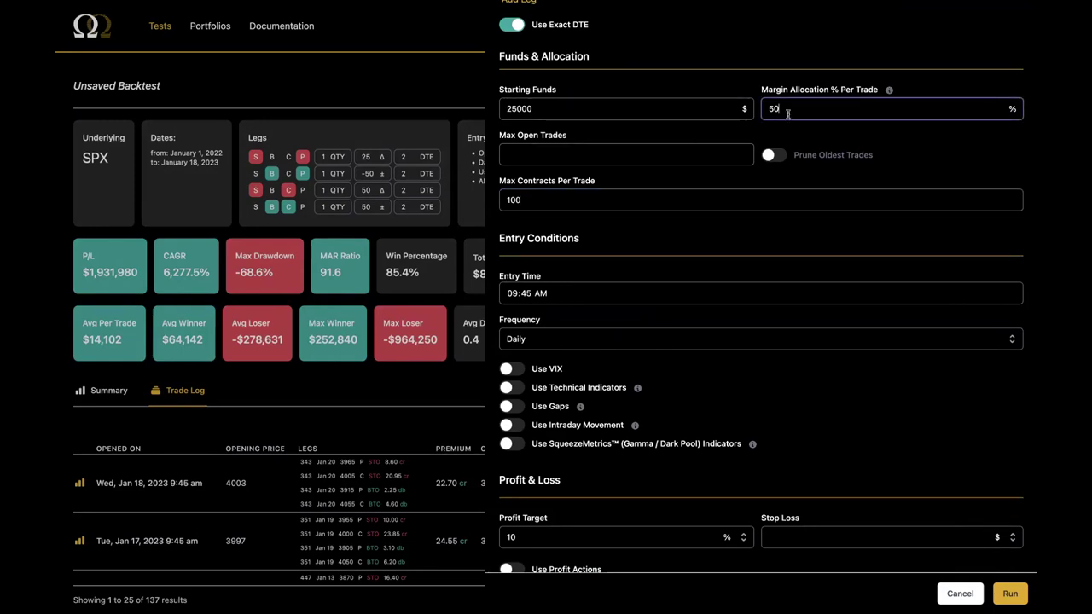
left_click_drag(779, 111, 763, 110)
type("100")
left_click(1002, 586)
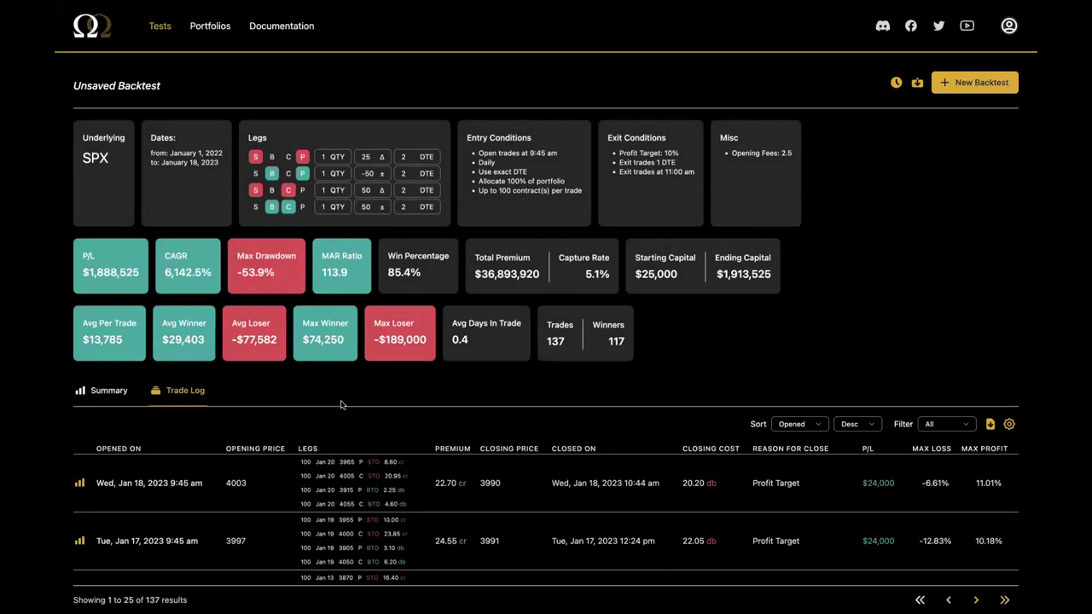
- Review the rerun's metrics and trade log, and highlight the contract limit in its entry conditions
scroll(282, 324, "down", 3)
scroll(248, 265, "up", 2)
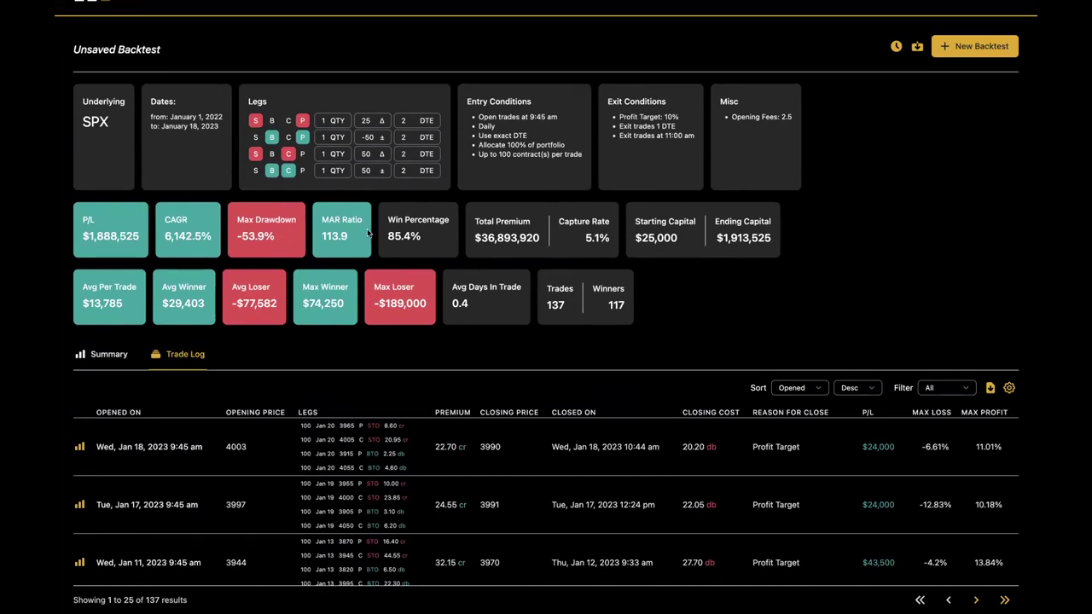
left_click_drag(582, 156, 484, 156)
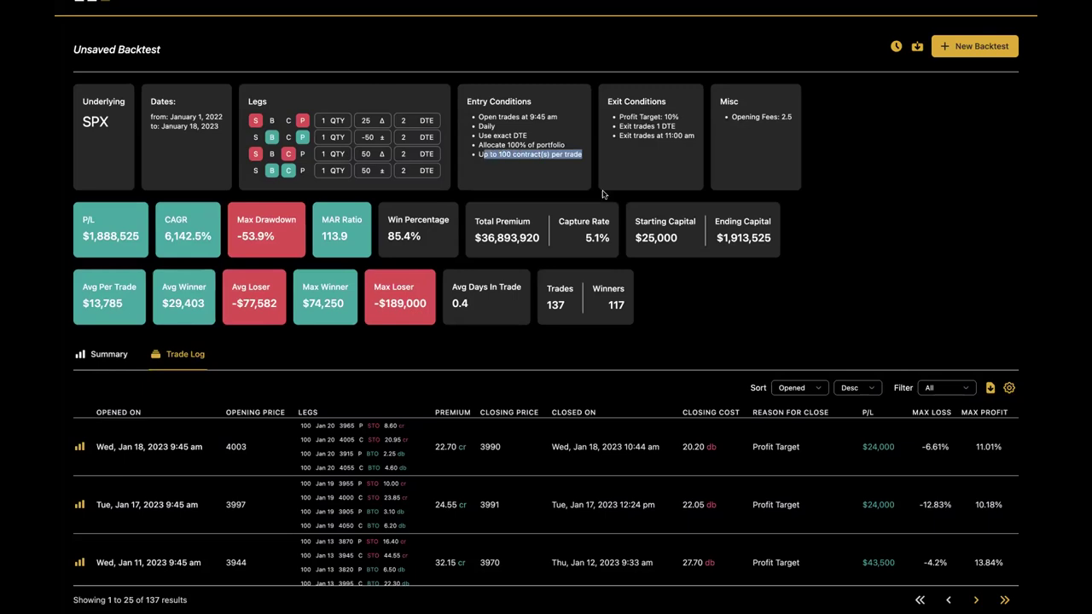
scroll(659, 184, "up", 1)
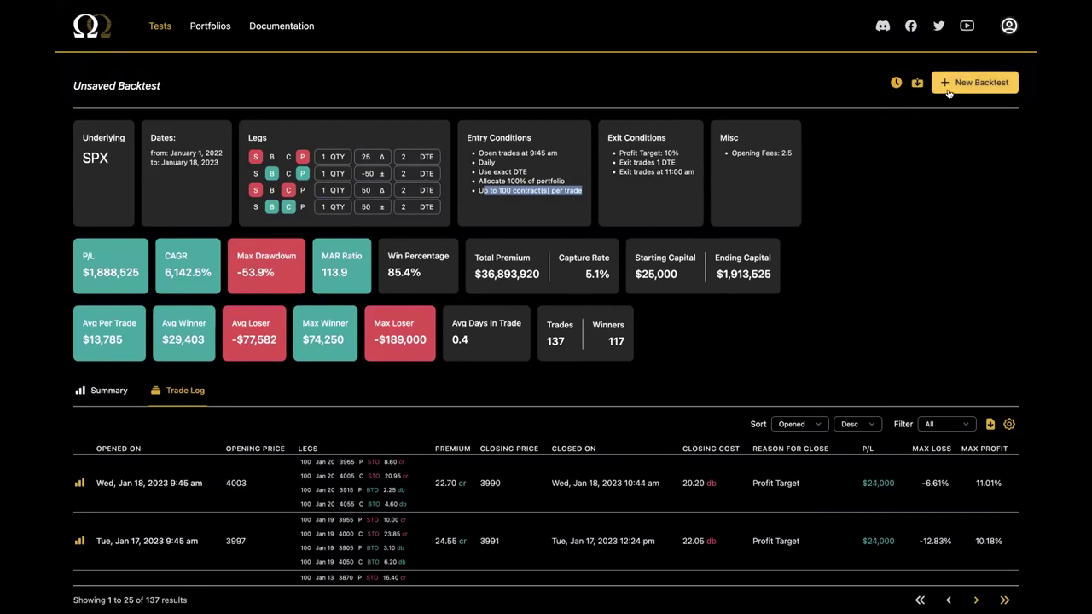
- Rerun the backtest with the maximum contracts per trade cleared, and highlight the resulting Max Drawdown
left_click(974, 82)
scroll(628, 274, "down", 5)
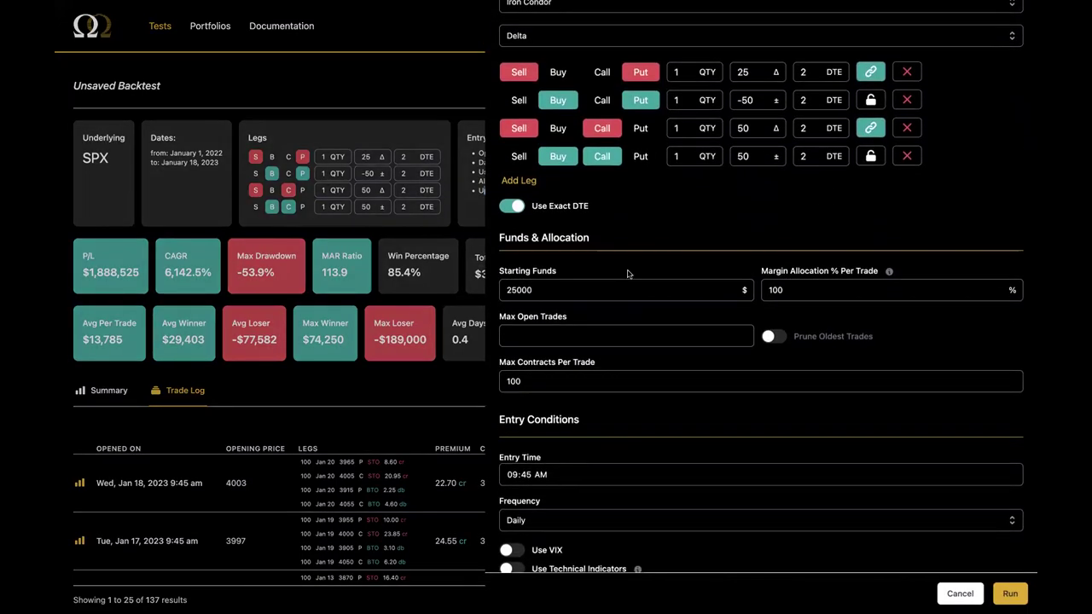
left_click_drag(537, 384, 482, 386)
key("BackSpace")
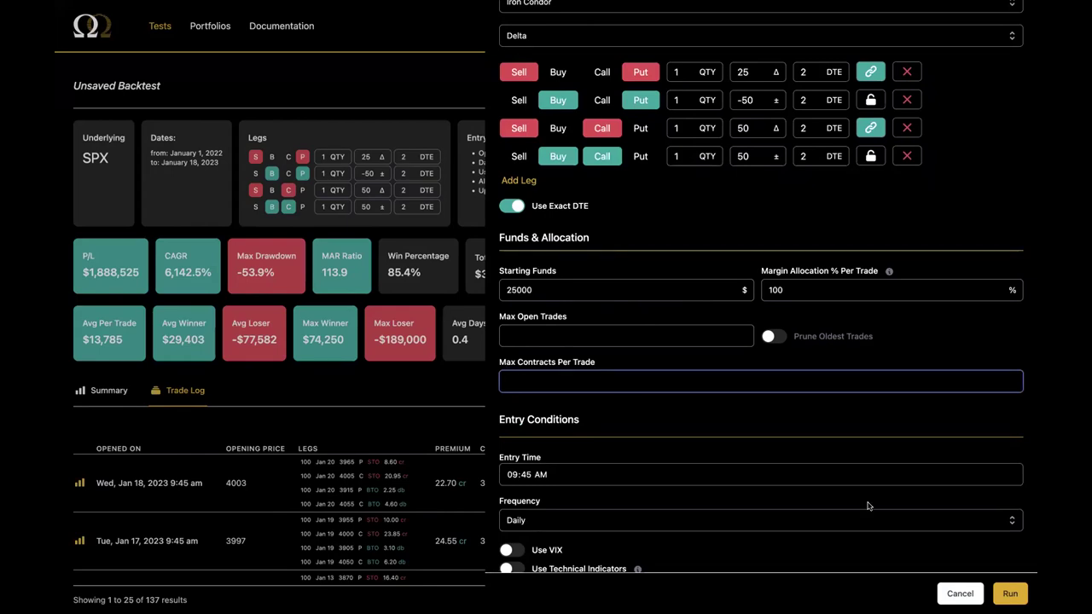
left_click(1010, 593)
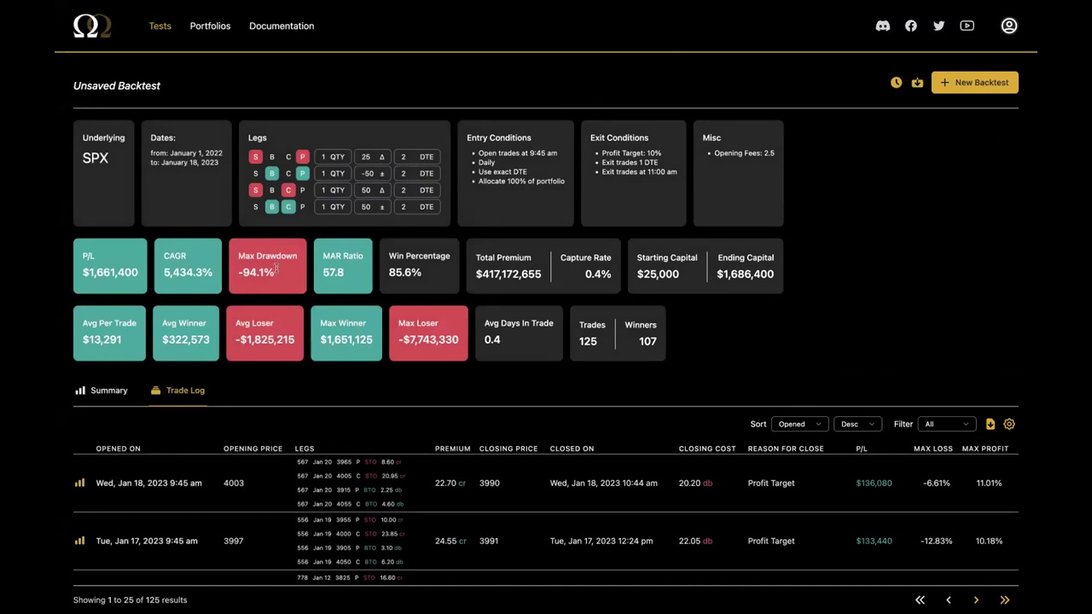
left_click_drag(276, 266, 235, 264)
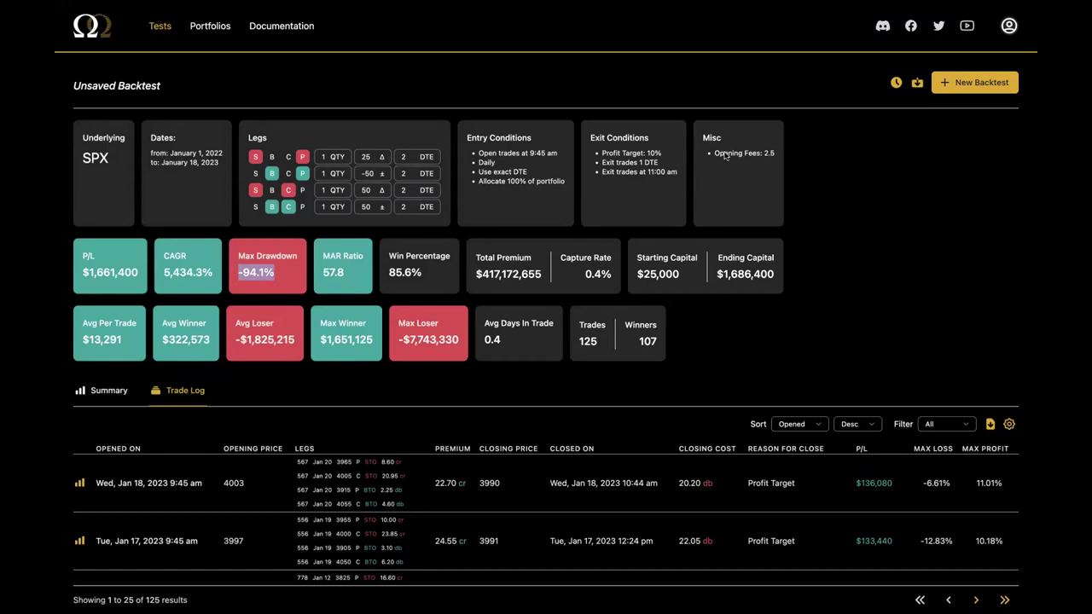
- Rerun the backtest with 10% margin allocation and a maximum of 1 contract per trade
left_click(942, 85)
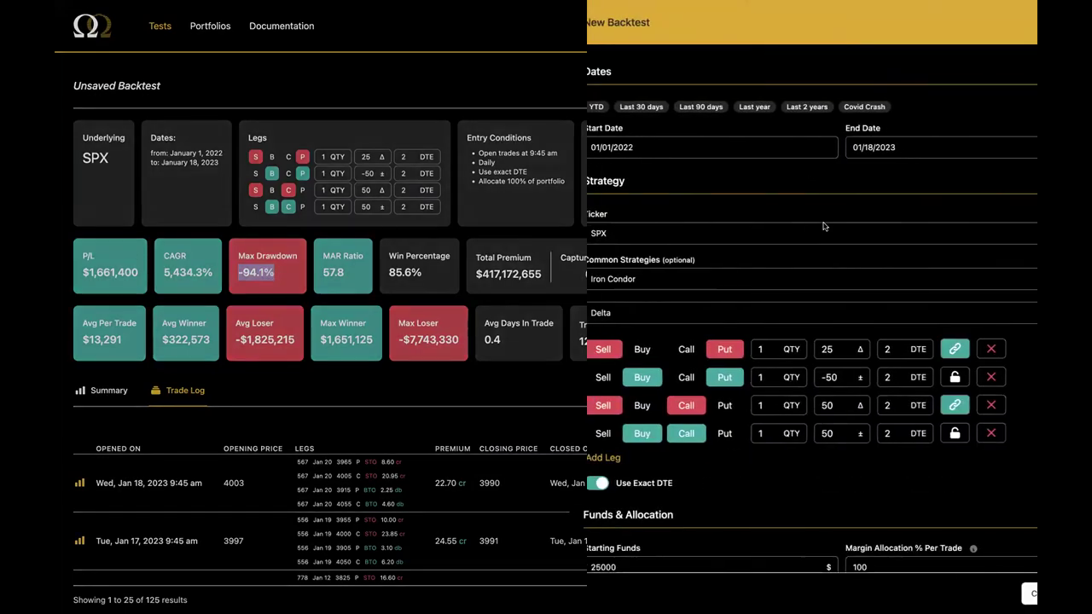
scroll(820, 231, "down", 5)
scroll(768, 235, "up", 2)
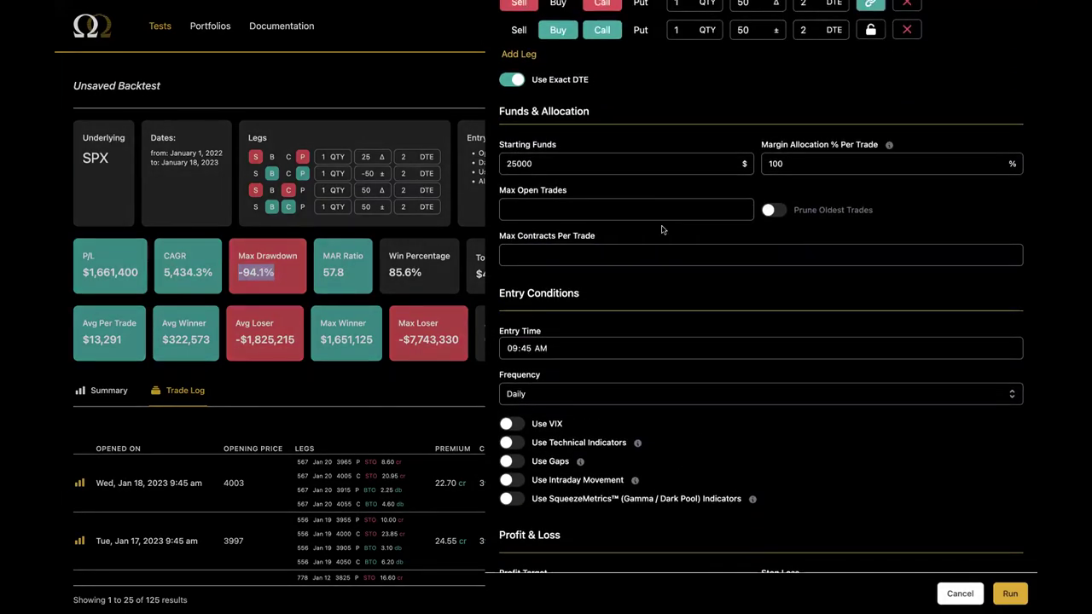
double_click(793, 162)
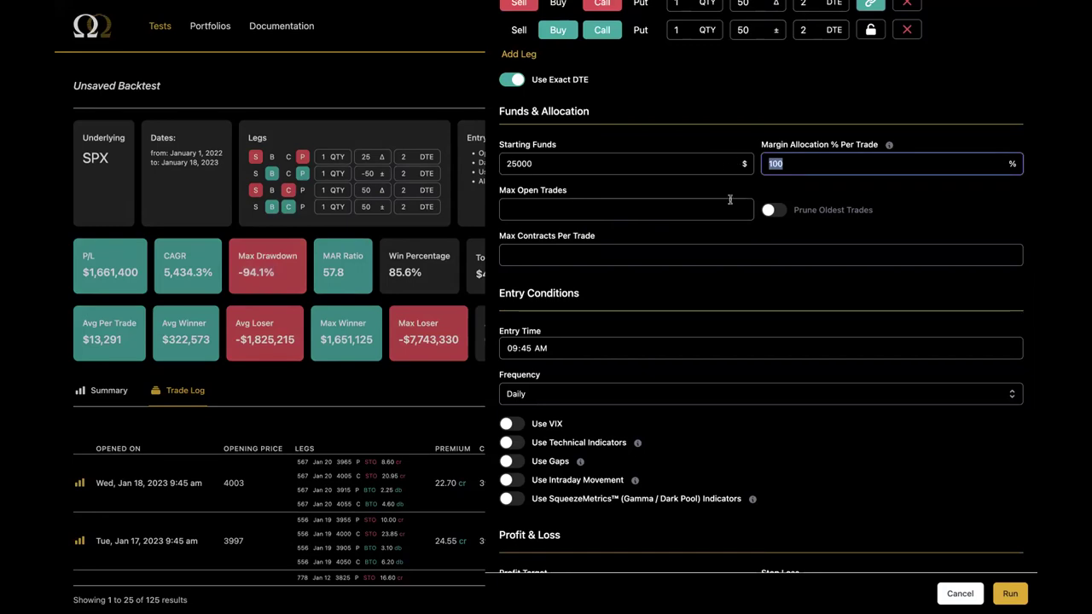
type("10")
left_click(537, 258)
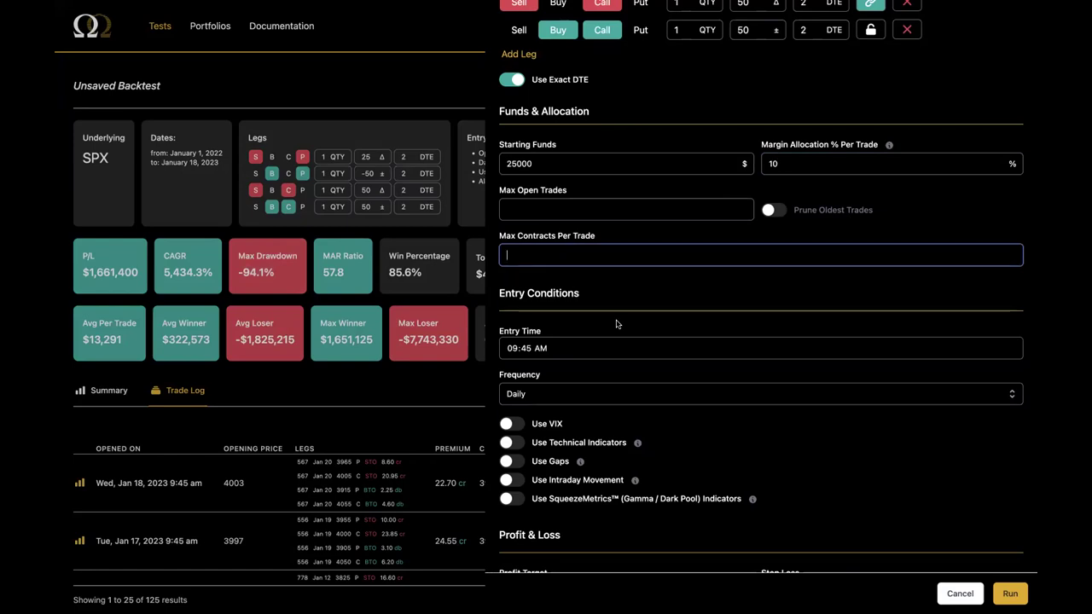
type("1")
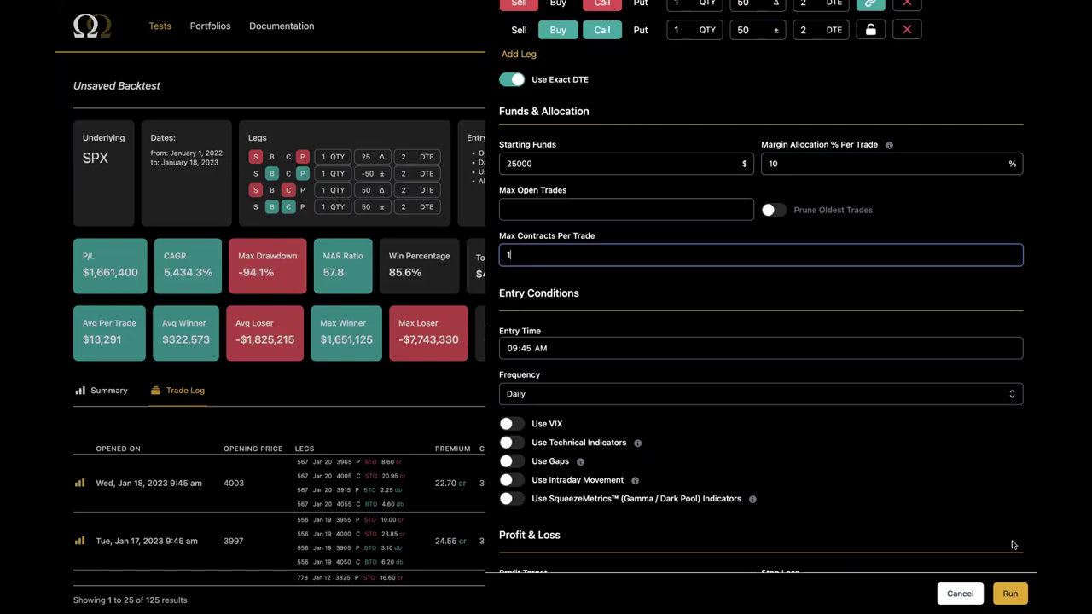
left_click(1011, 594)
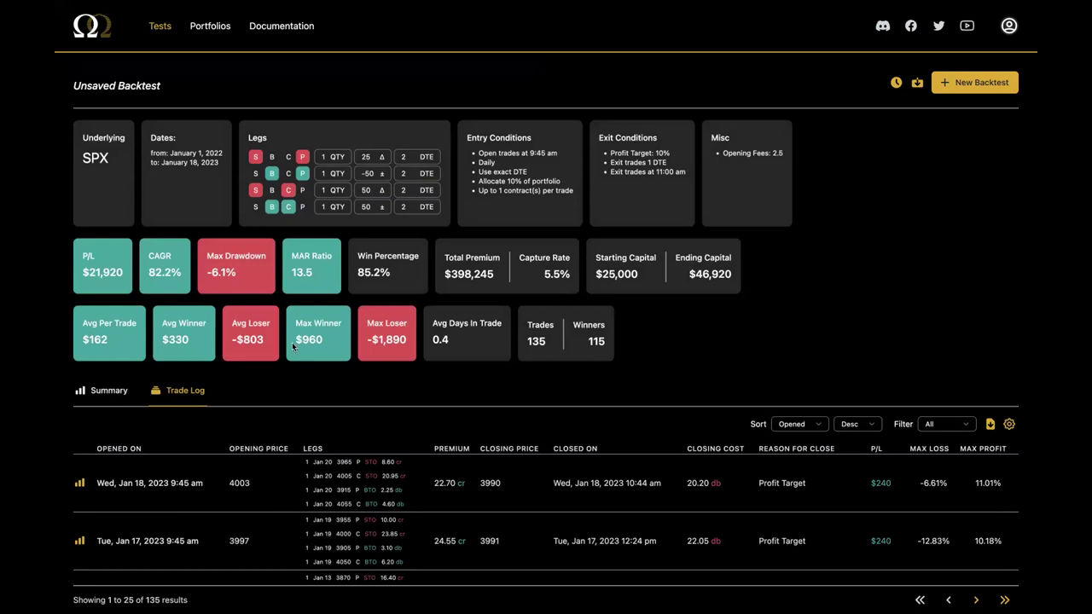
- Highlight the Avg Winner and Avg Loser values of the one-contract backtest and look over its trade log
double_click(176, 338)
mouse_move(258, 339)
left_mouse_down()
mouse_move(237, 339)
mouse_move(275, 336)
left_mouse_up()
scroll(421, 334, "down", 1)
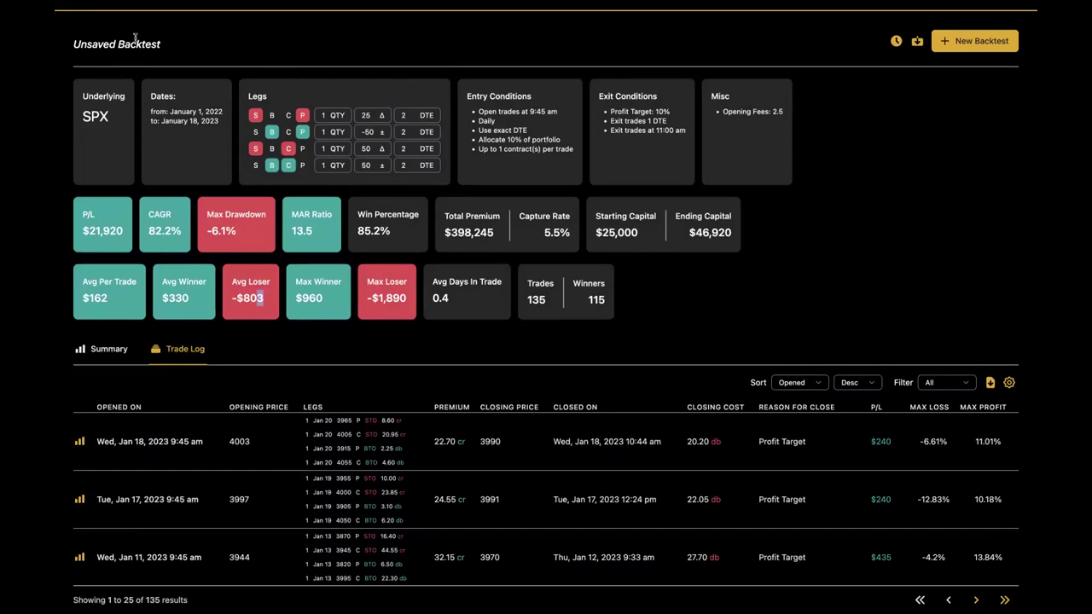
scroll(168, 85, "up", 1)
scroll(154, 87, "down", 1)
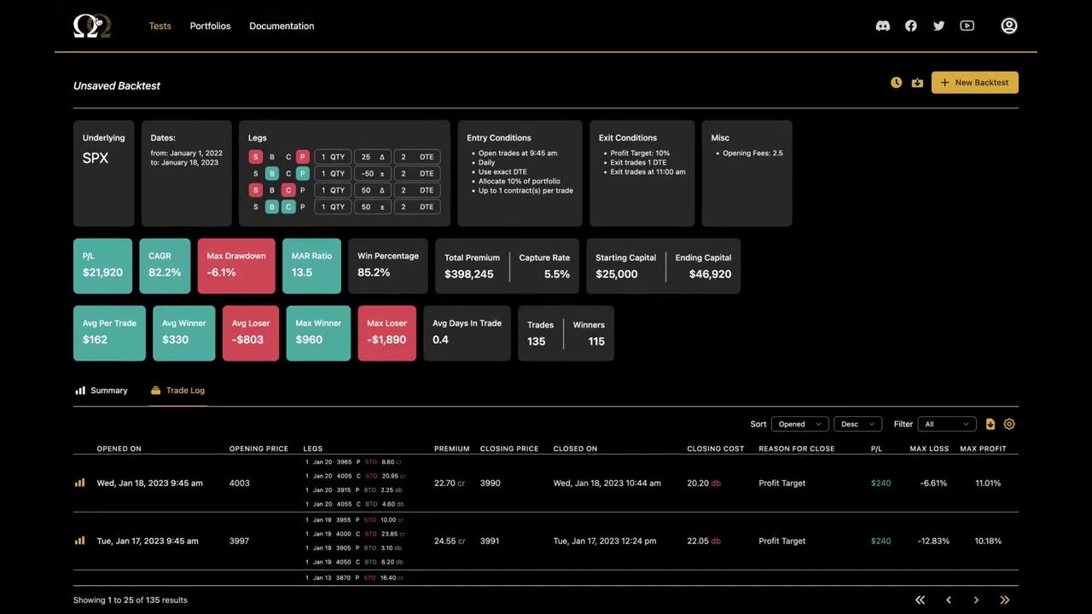
- Open the saved 2DTE IC backtest from the tests list to review it, and return to the list
left_click(165, 35)
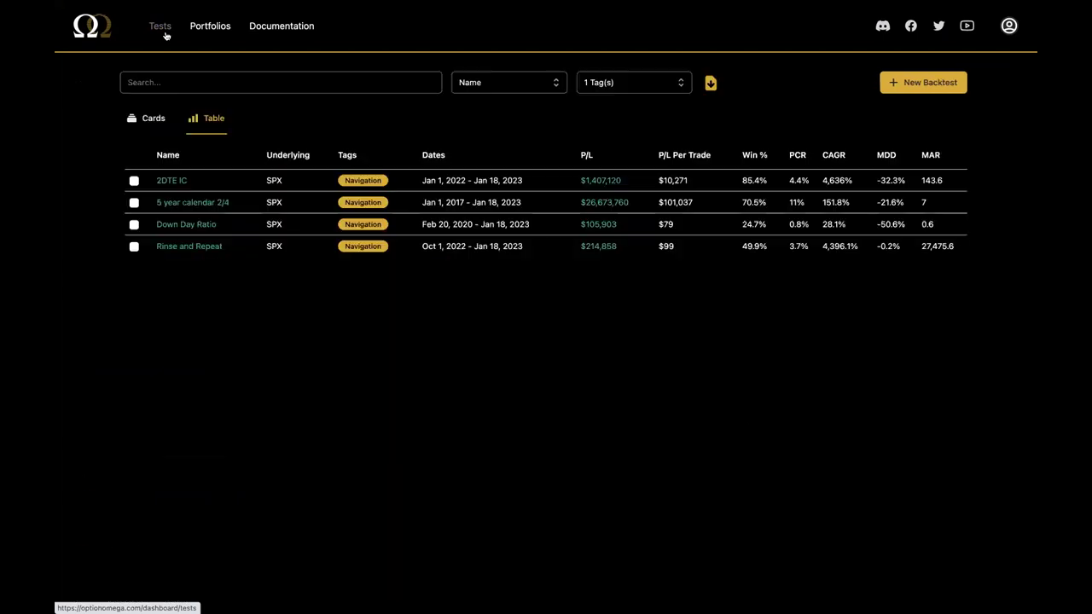
left_click(198, 188)
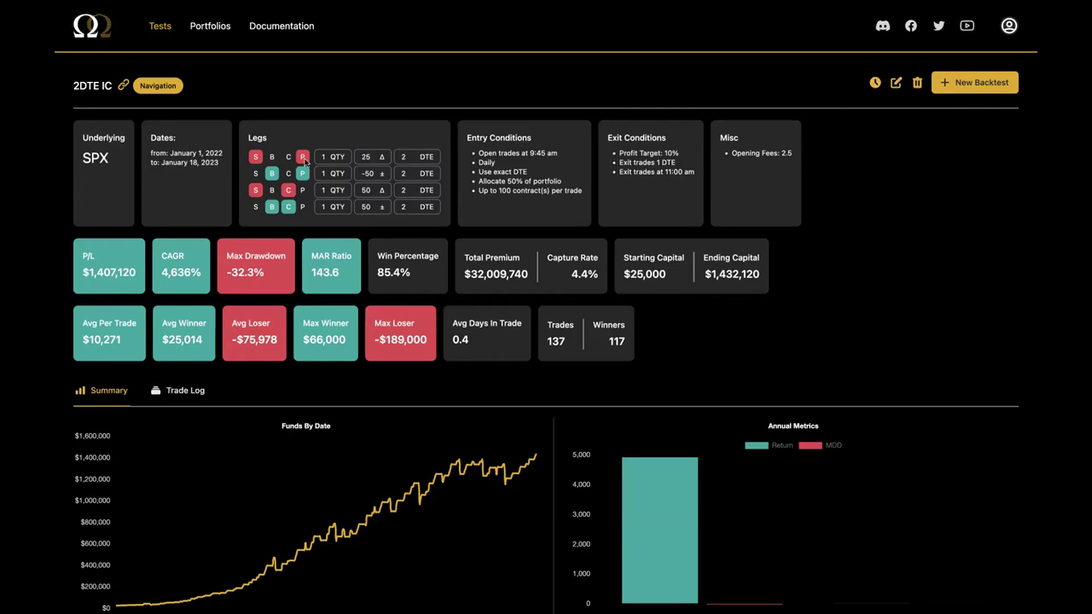
left_click(123, 86)
left_click(162, 27)
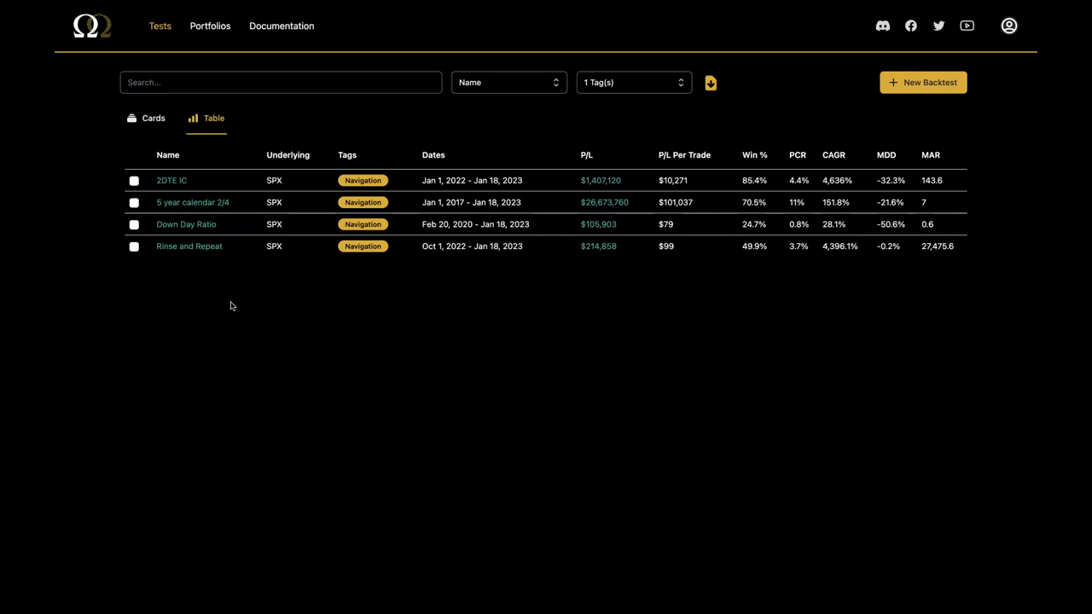
- Open the saved 5 year calendar 2/4 backtest and highlight its entry time, frequency and portfolio allocation
left_click(224, 210)
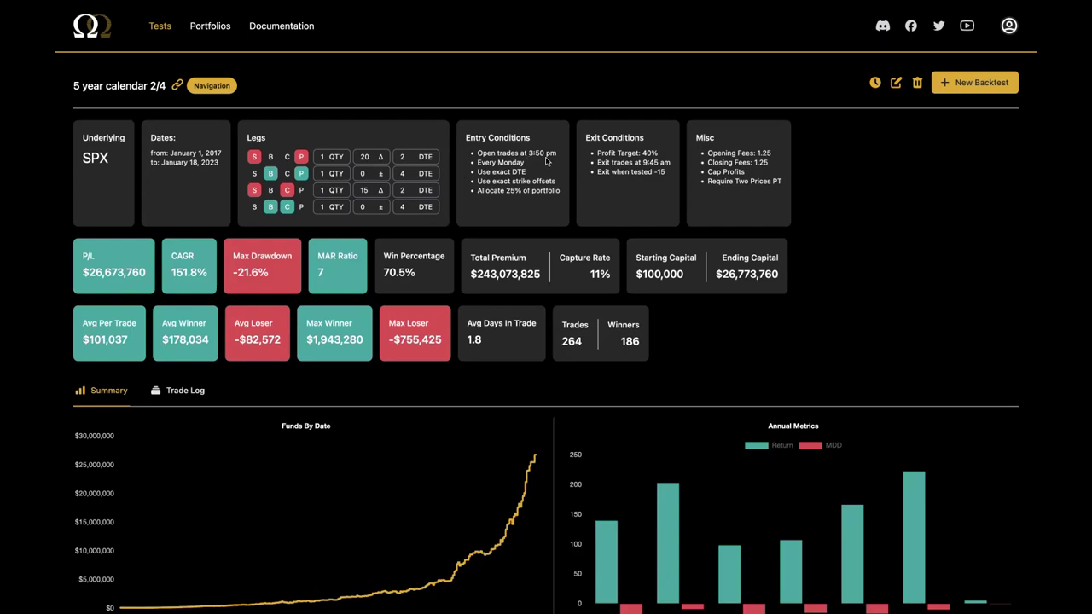
left_click_drag(524, 163, 473, 157)
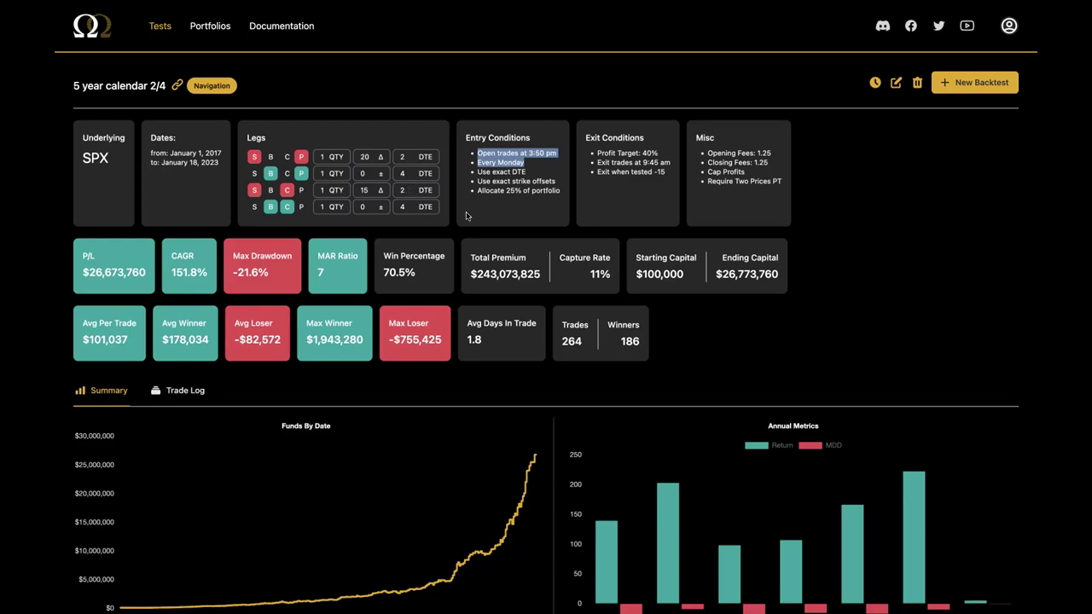
left_click(370, 154)
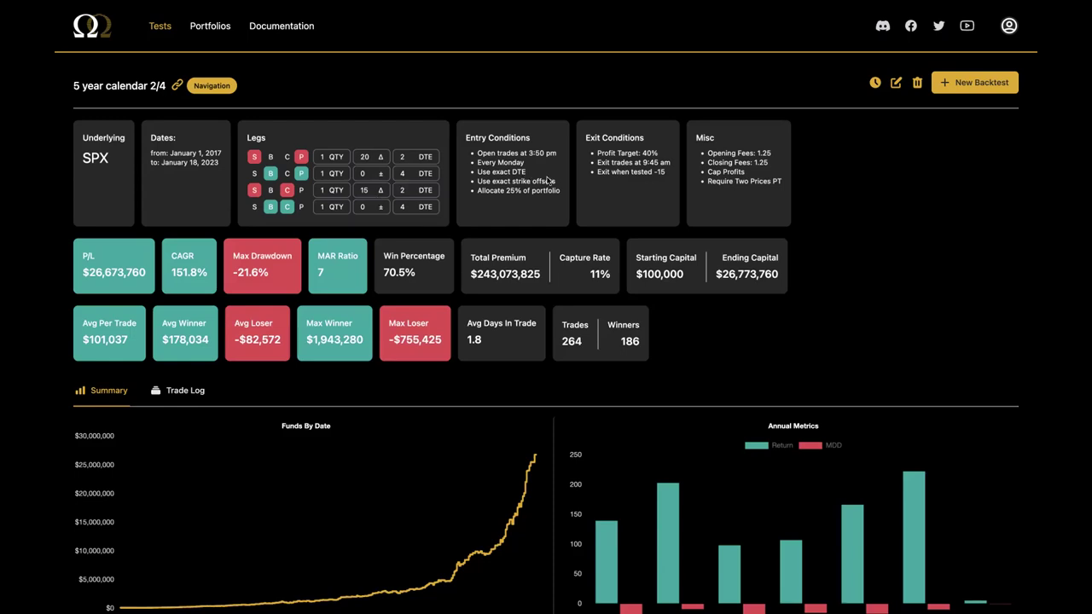
left_click_drag(562, 187, 487, 190)
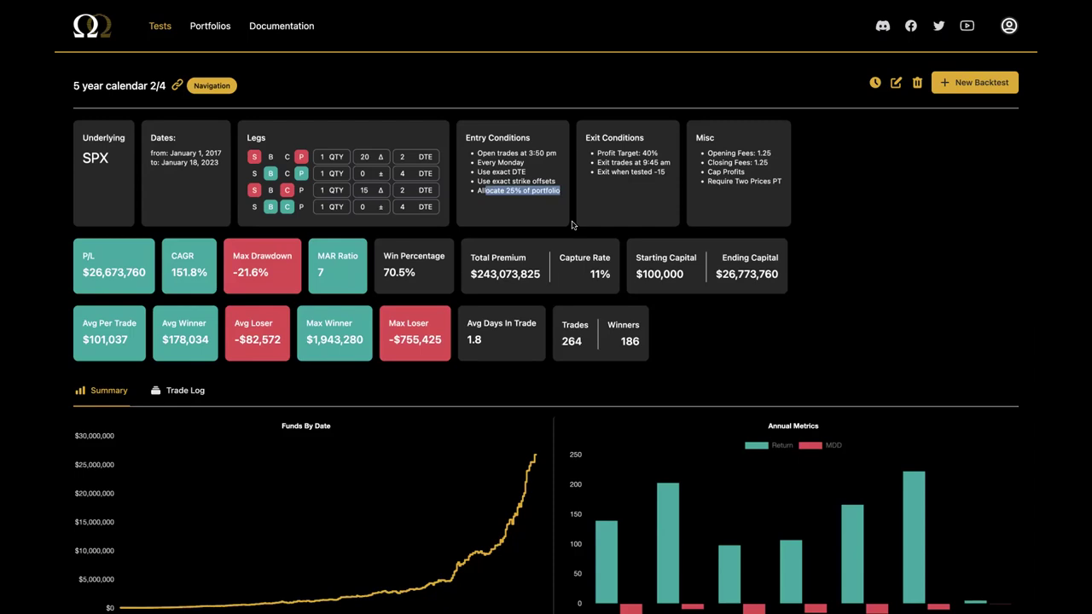
left_click(667, 177)
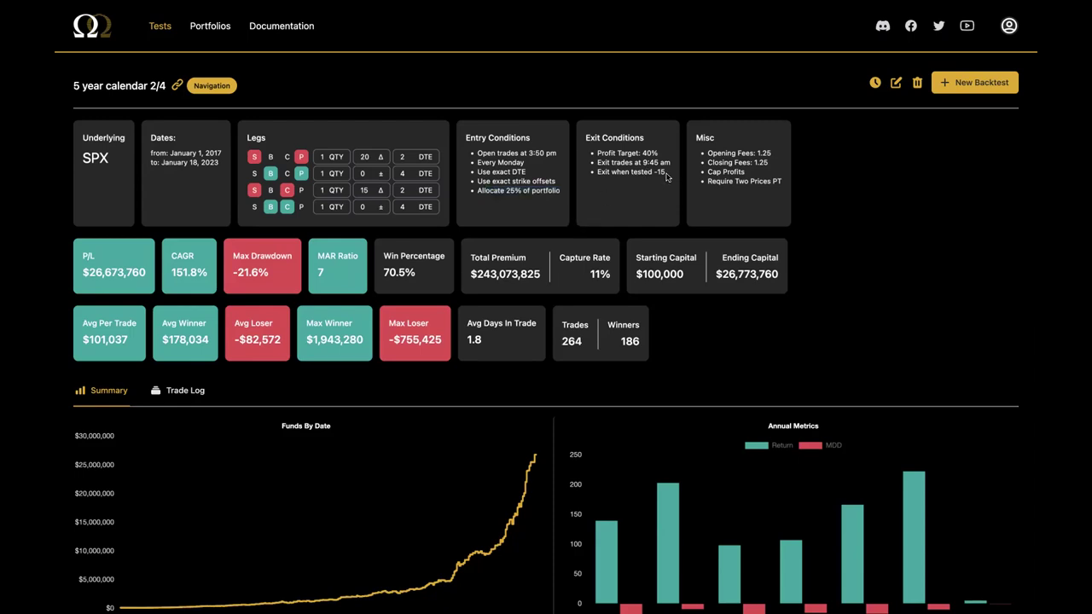
- Highlight the calendar backtest's exit conditions, including the exit time and the exit-when-tested rule
left_click_drag(667, 176, 593, 153)
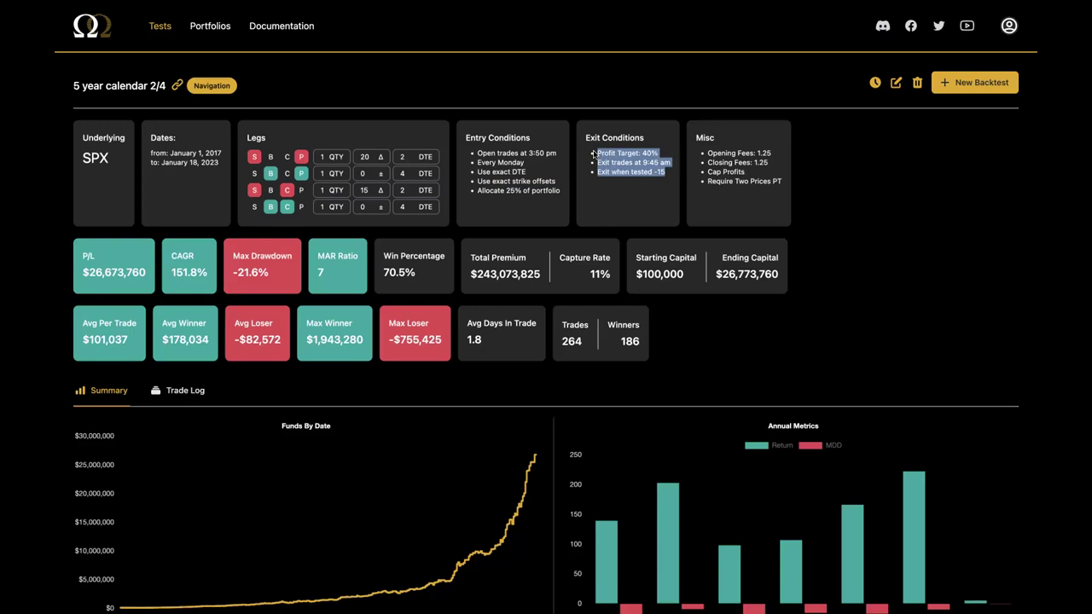
left_click(663, 162)
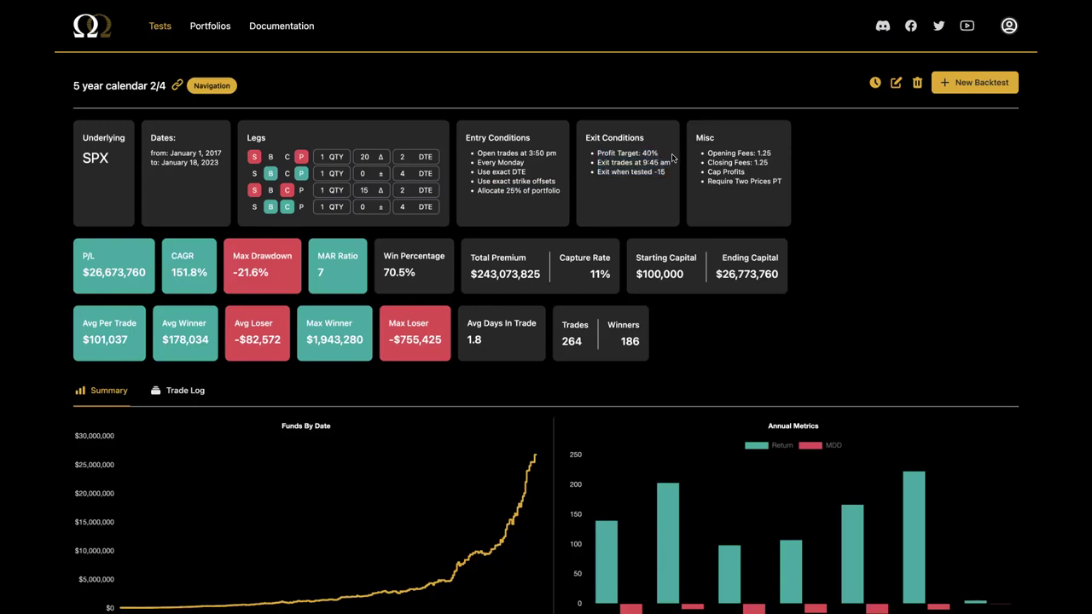
left_click_drag(672, 162, 595, 162)
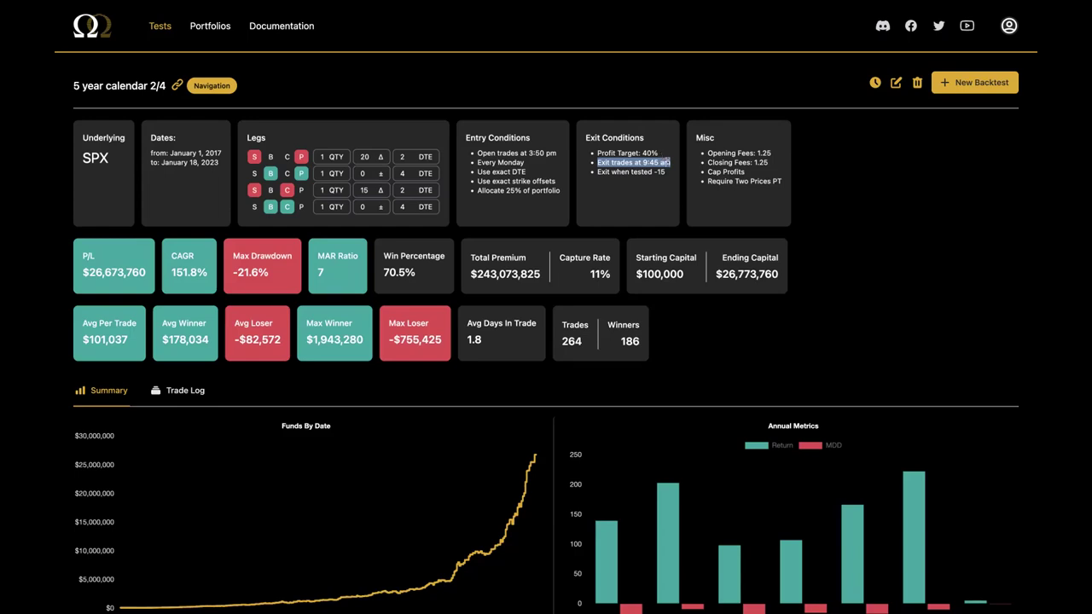
left_click_drag(671, 174, 588, 176)
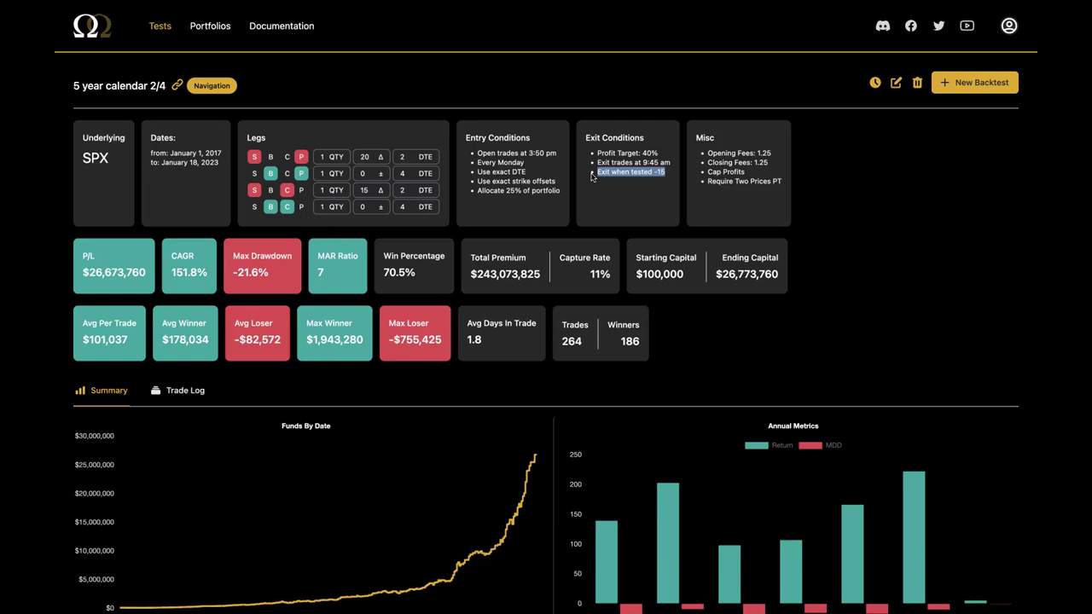
- Highlight the calendar backtest's Cap Profits setting and its opening and closing fees, and look over its summary charts
left_click_drag(782, 181, 697, 174)
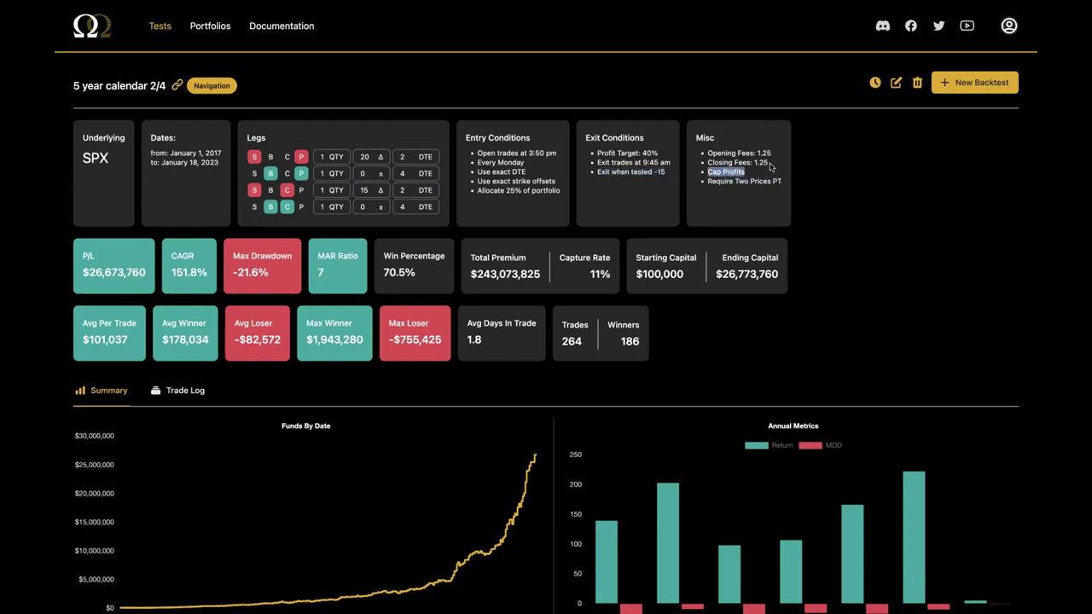
left_click_drag(770, 163, 704, 154)
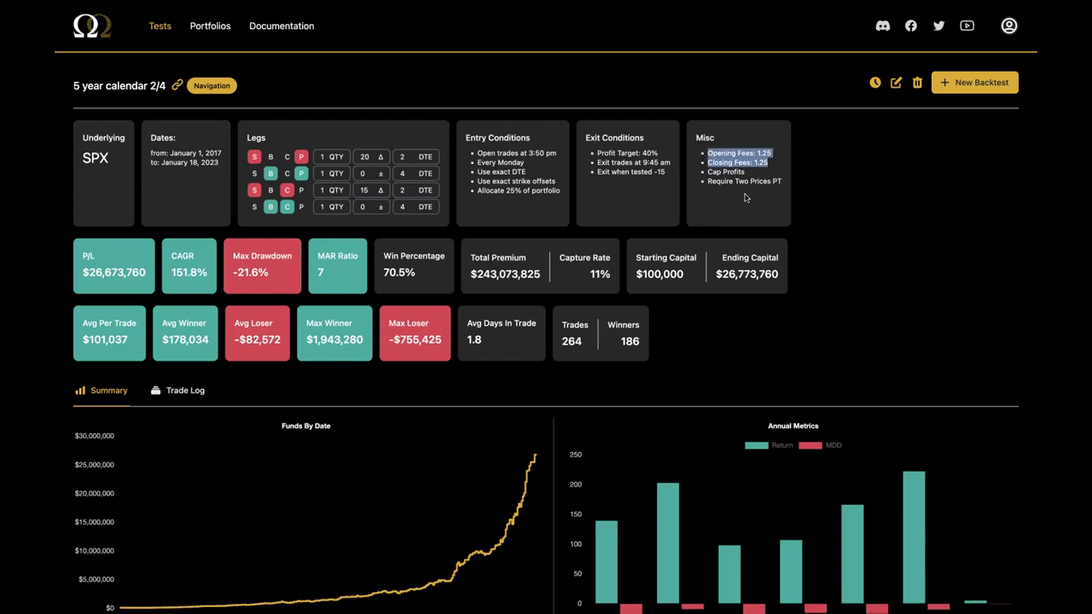
scroll(744, 198, "down", 3)
scroll(744, 197, "up", 2)
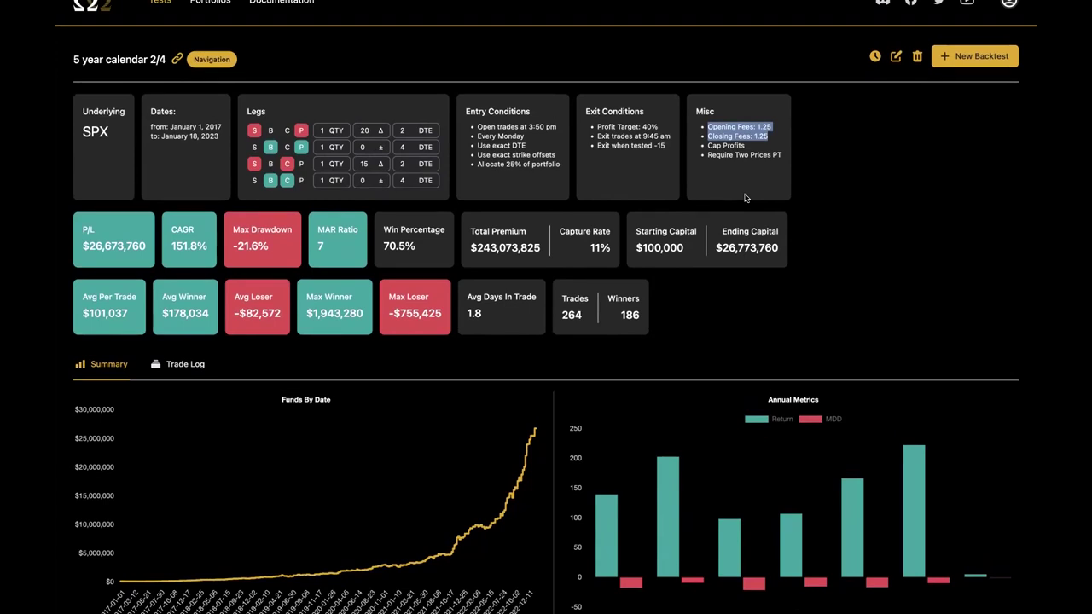
scroll(630, 243, "up", 1)
scroll(630, 243, "down", 1)
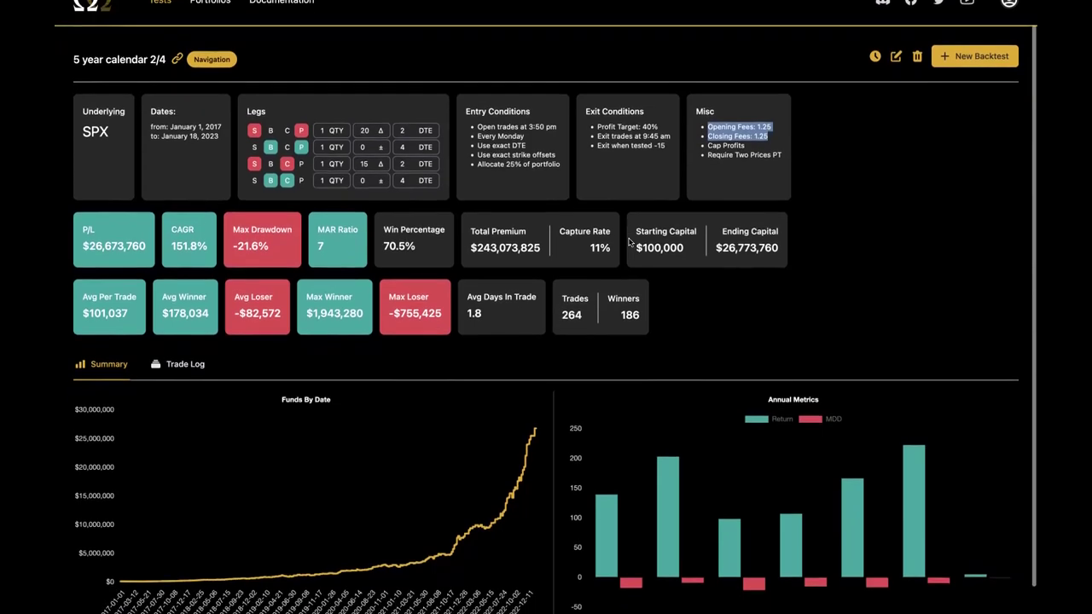
- Open the 5 year calendar 2/4 backtest's trade log and look through its most recent trades
scroll(610, 254, "up", 1)
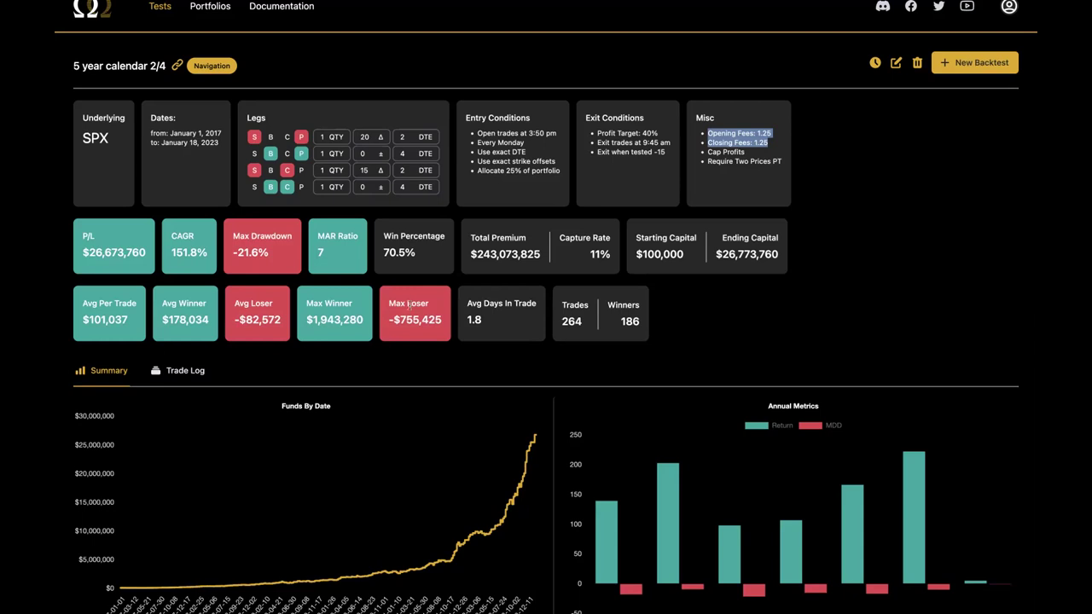
scroll(420, 309, "down", 1)
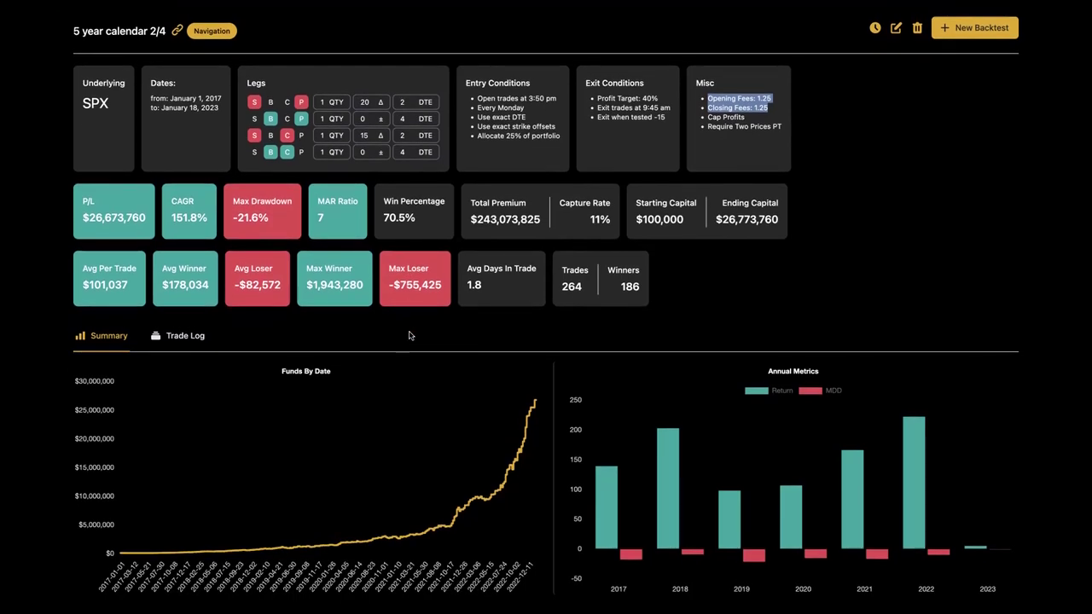
left_click(162, 336)
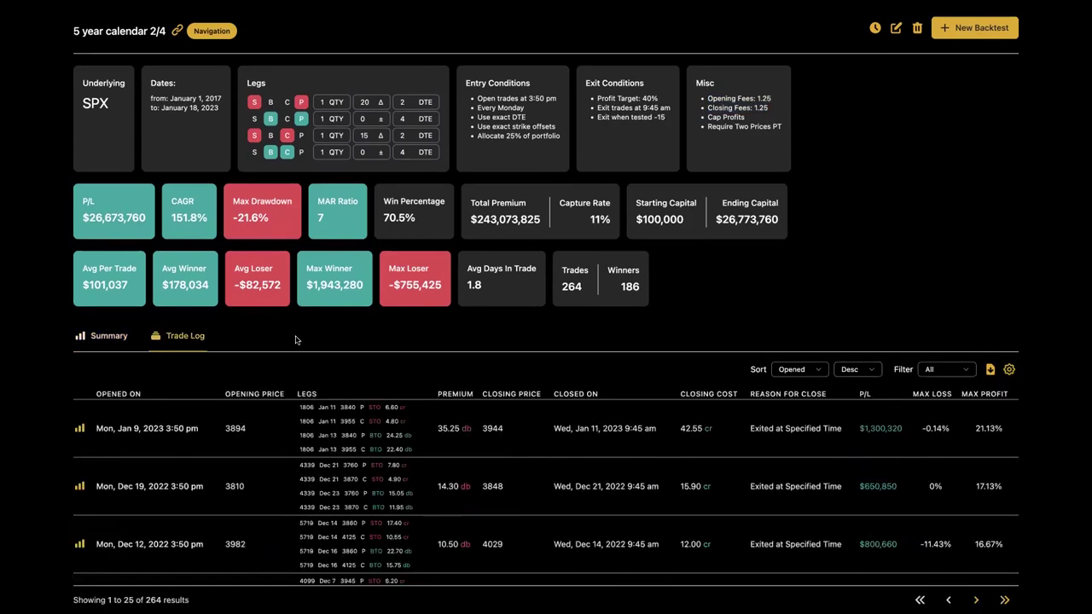
scroll(296, 340, "down", 3)
scroll(296, 340, "down", 1)
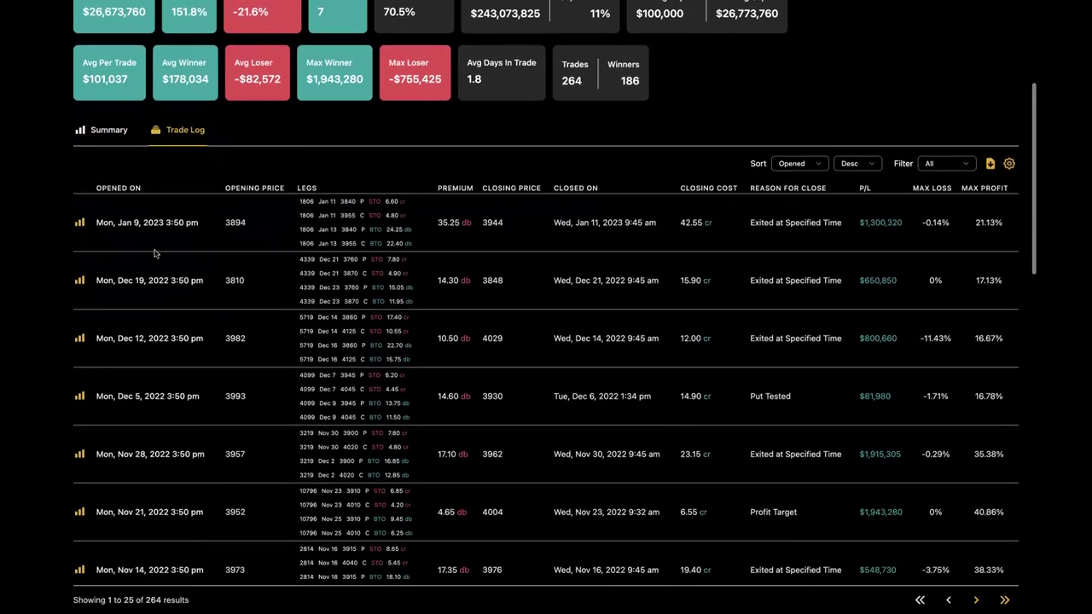
- View the replay of the January 9, 2023 trade, and highlight the legs of the January 9 and December 12 trades
left_click(77, 221)
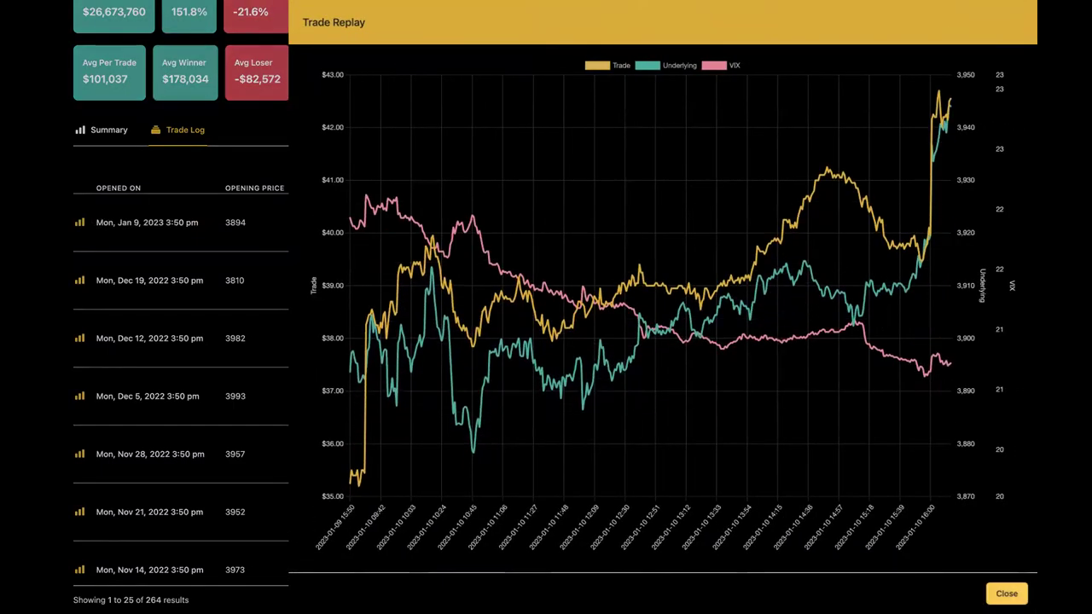
left_click(998, 595)
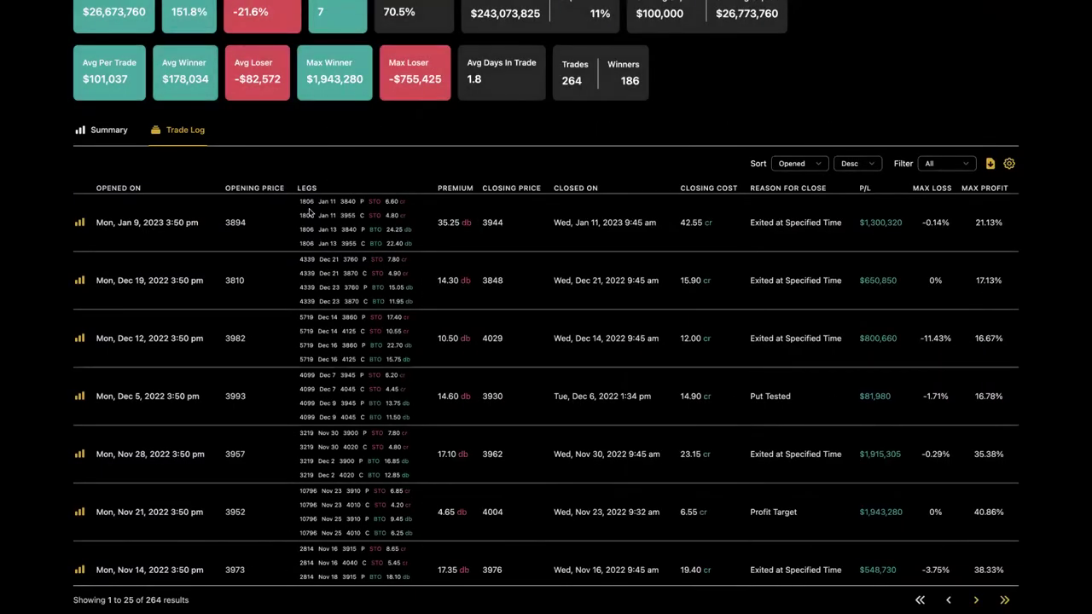
left_click_drag(300, 198, 359, 246)
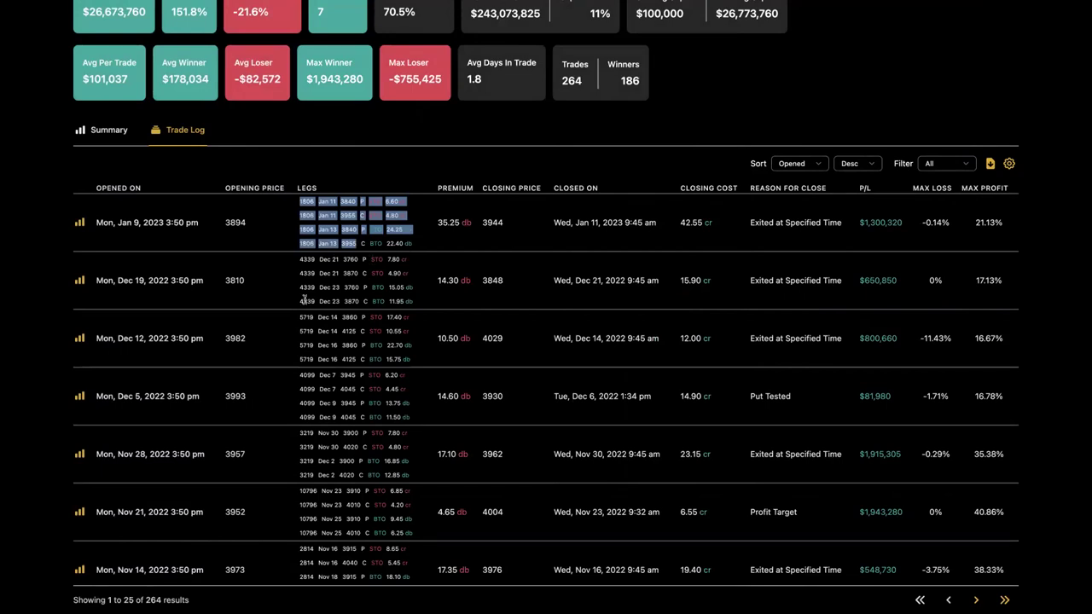
left_click_drag(298, 314, 381, 352)
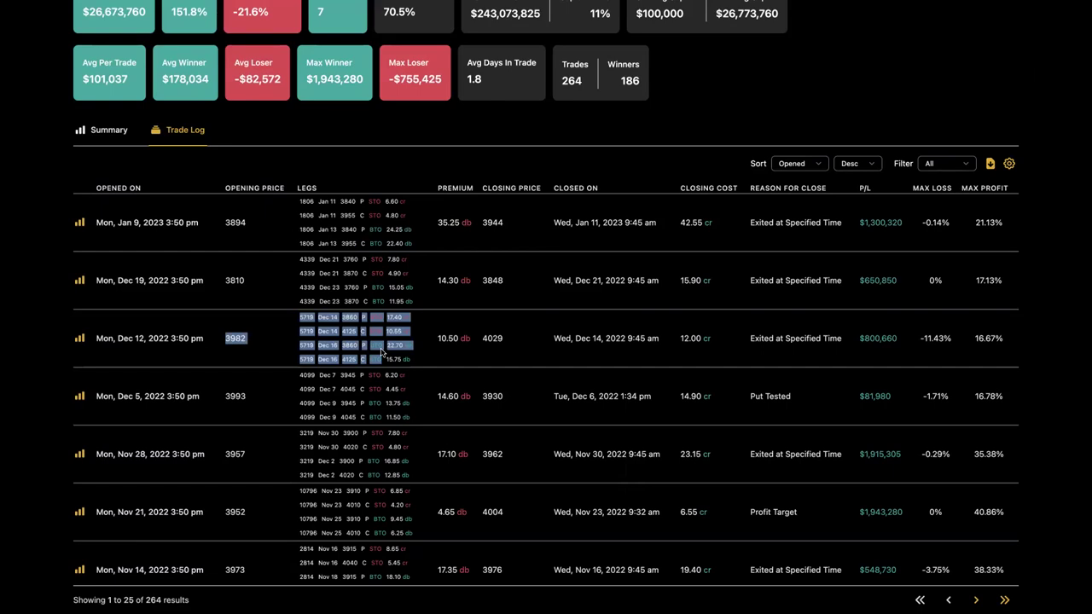
- Run a new backtest from the calendar settings with a maximum of 100 contracts per trade
scroll(381, 352, "up", 3)
left_click(981, 85)
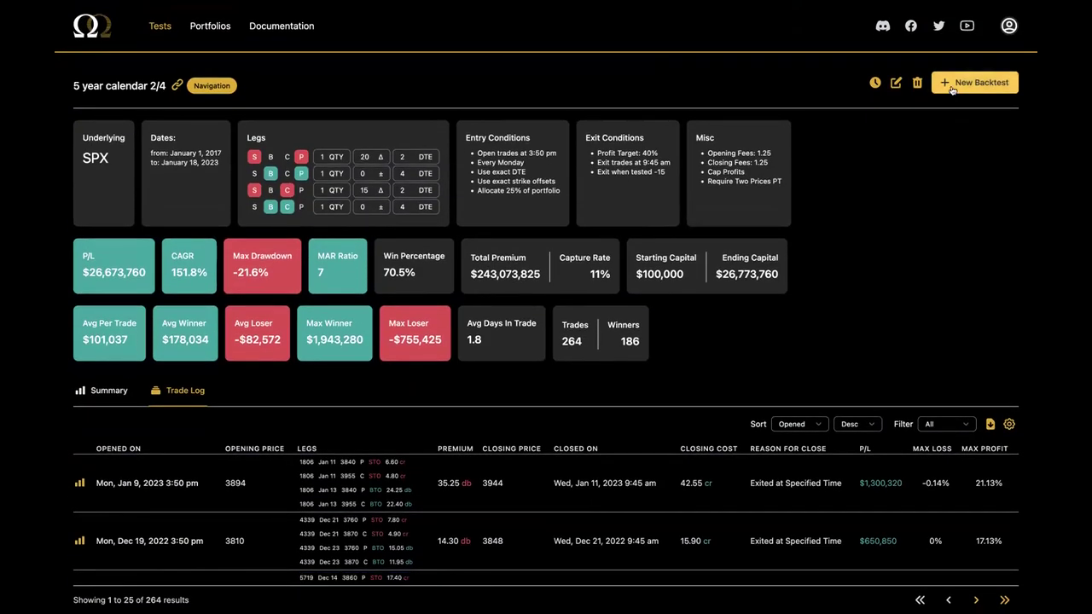
scroll(730, 223, "down", 5)
left_click(597, 258)
type("100")
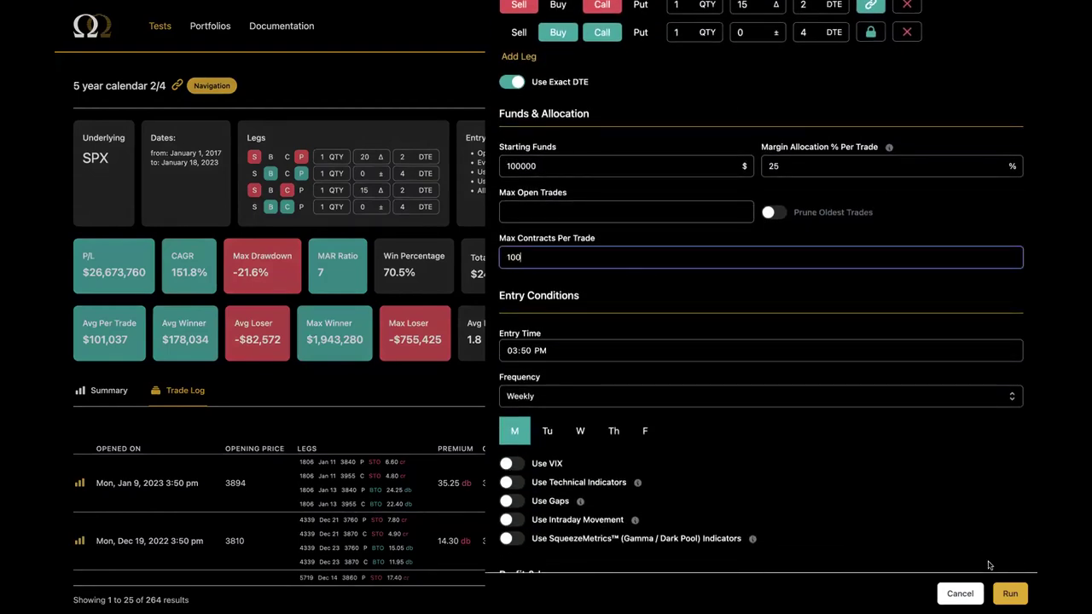
left_click(1007, 595)
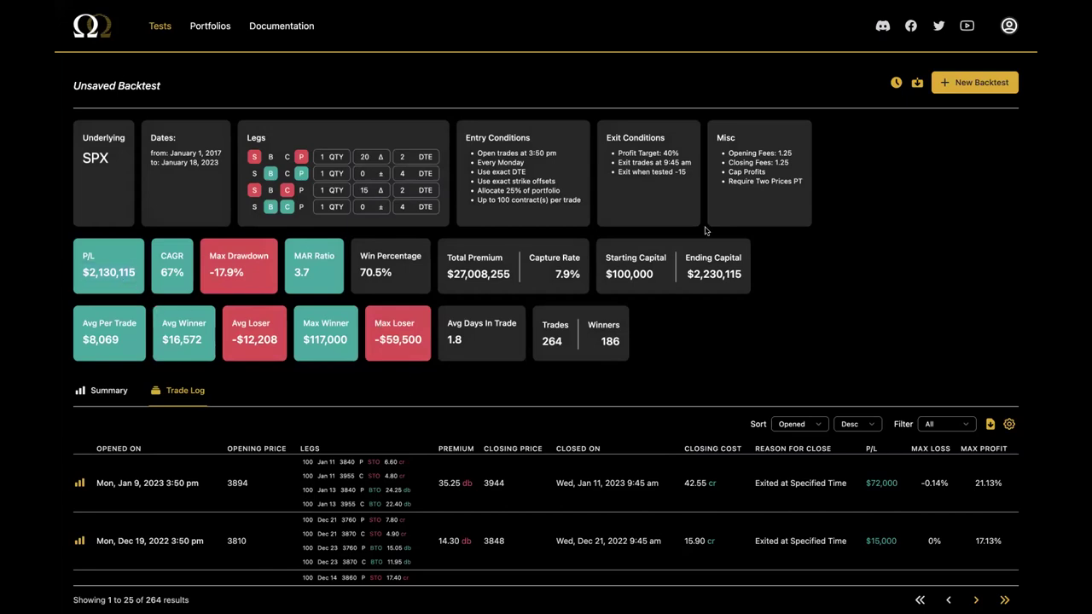
- View the January 9, 2023 trade's replay in the new results and highlight its short call strike
scroll(705, 230, "down", 1)
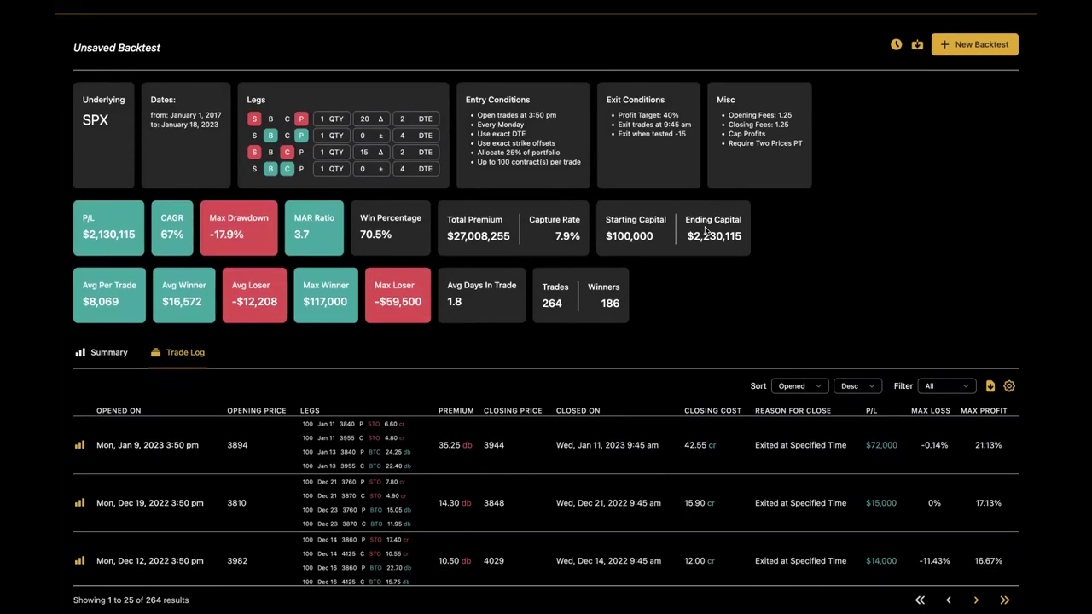
scroll(476, 295, "down", 2)
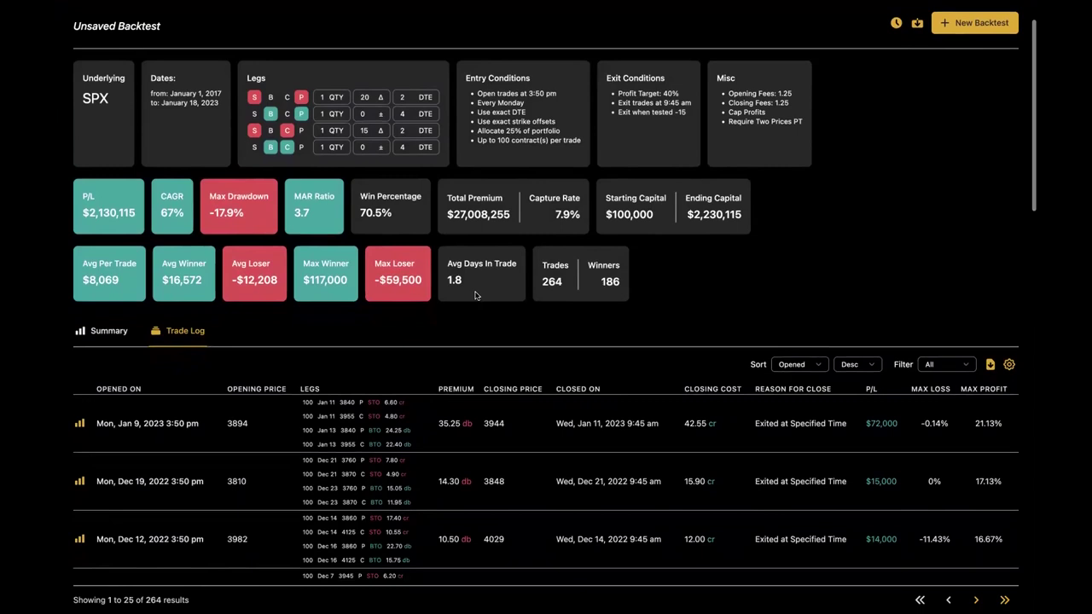
left_click(78, 351)
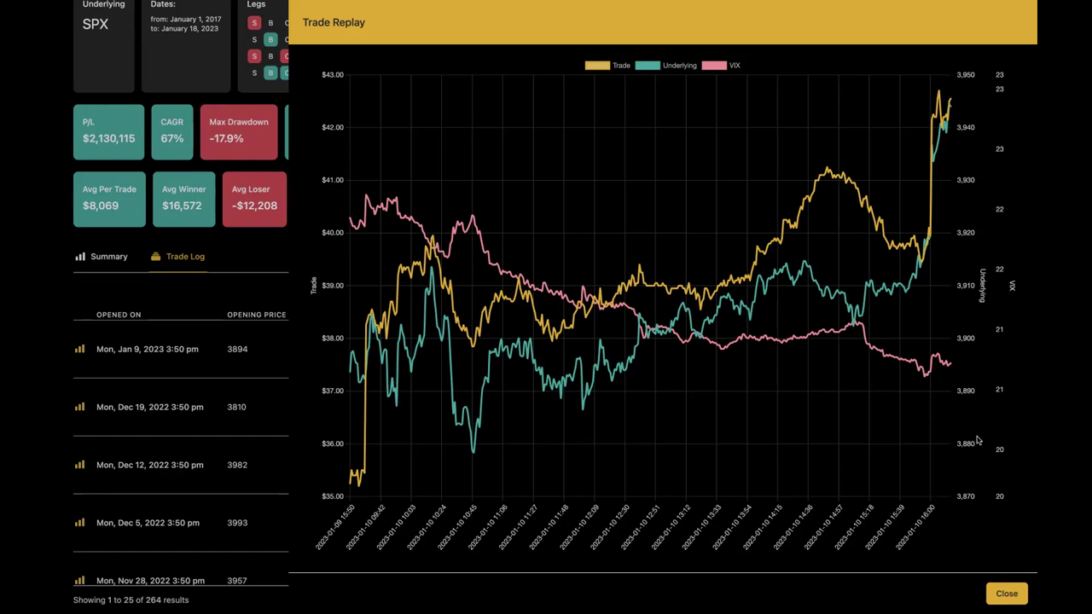
left_click(1007, 594)
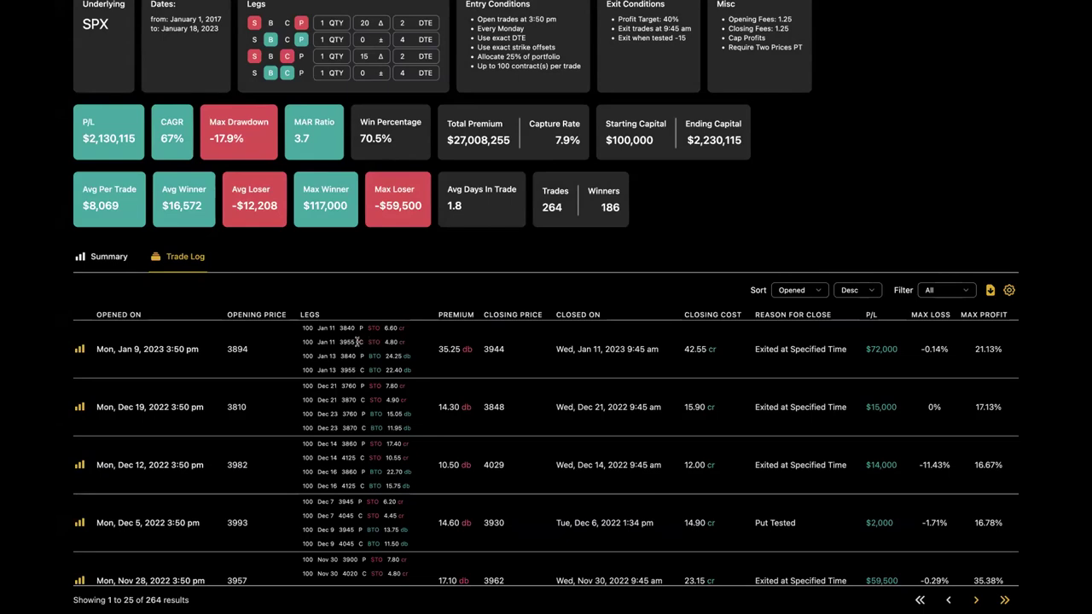
left_click_drag(357, 342, 339, 341)
left_click(351, 370)
left_click_drag(364, 341, 338, 342)
- Highlight the October 24, 2022 trade's opening price, closing price and short call strike, and view its trade replay
scroll(552, 415, "down", 5)
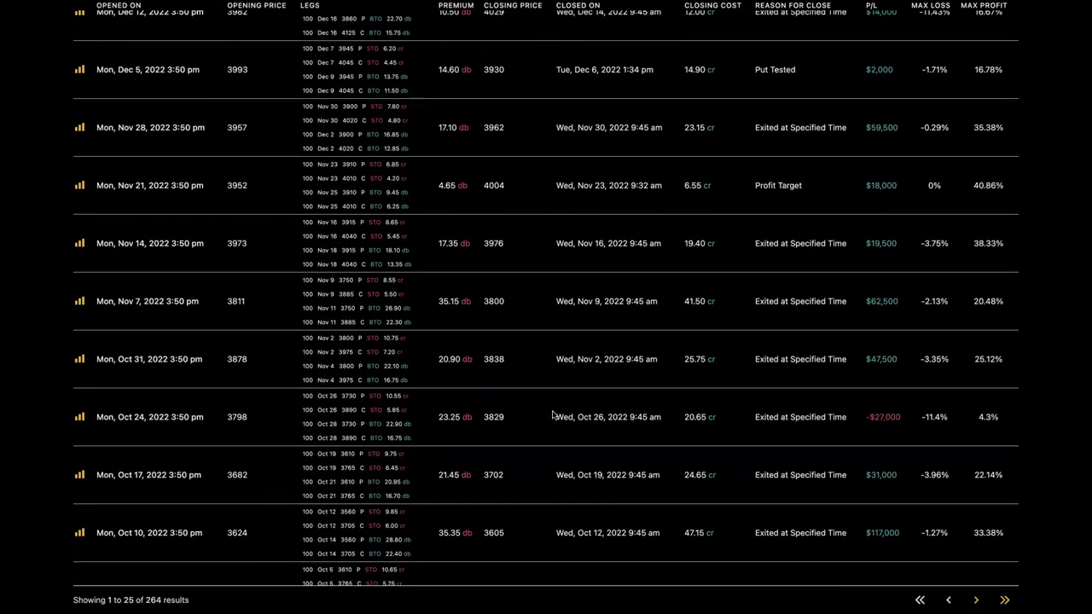
double_click(239, 418)
left_click_drag(505, 420, 472, 418)
left_click_drag(359, 438, 340, 411)
left_click(78, 417)
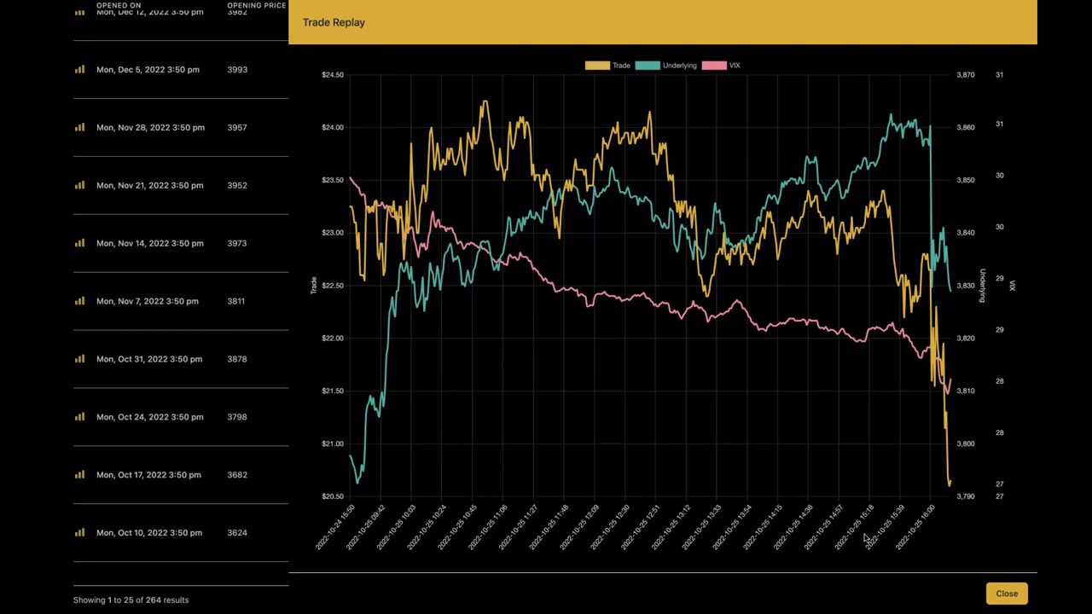
left_click(1007, 593)
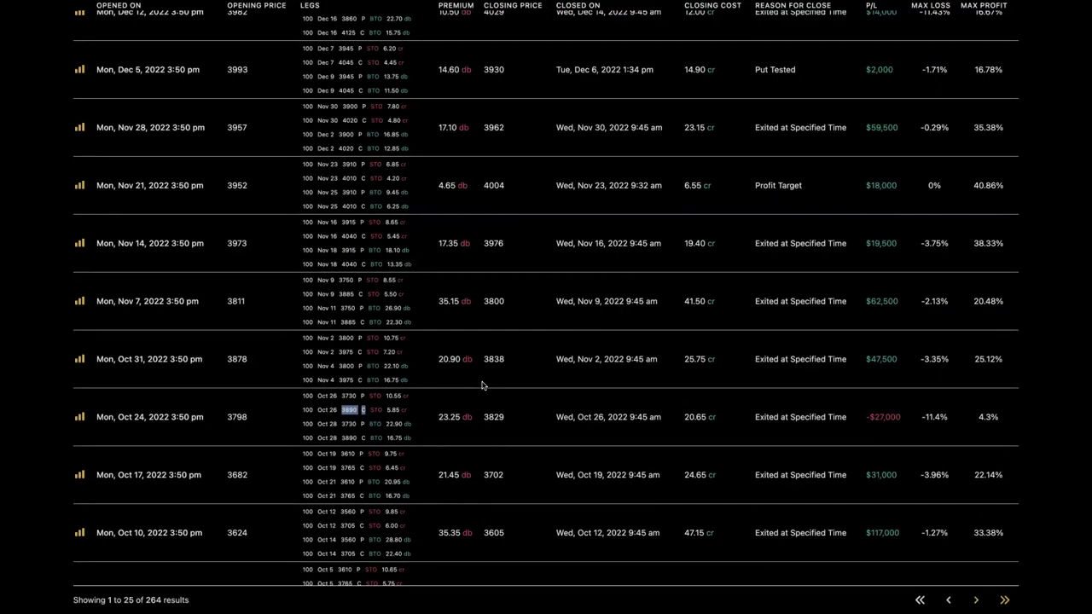
- Save the run by replacing the existing 5 year calendar 2/4 backtest, and copy its share link
scroll(482, 386, "up", 7)
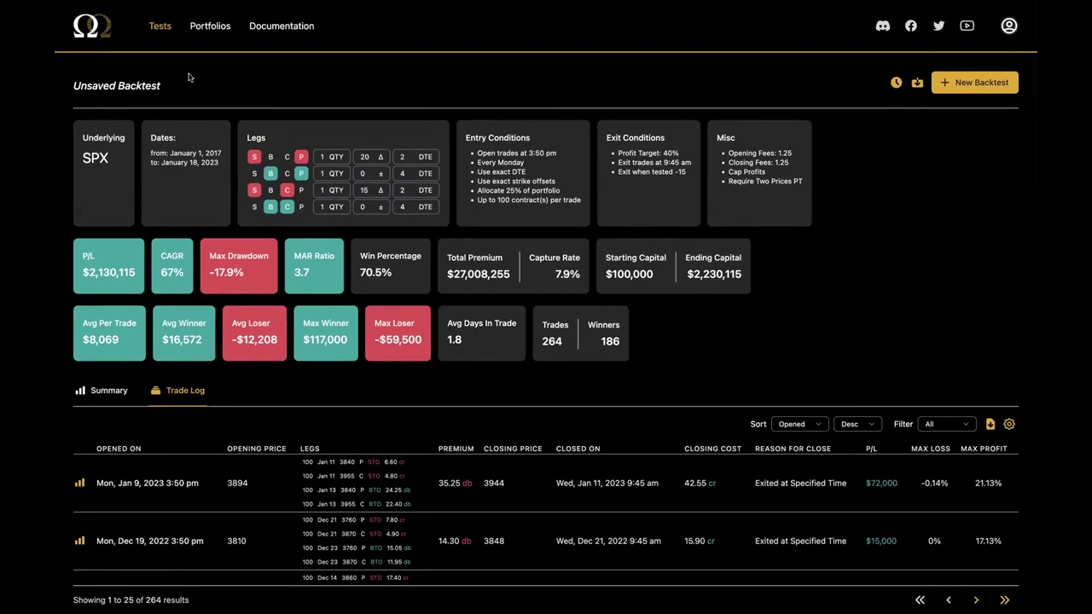
left_click(919, 83)
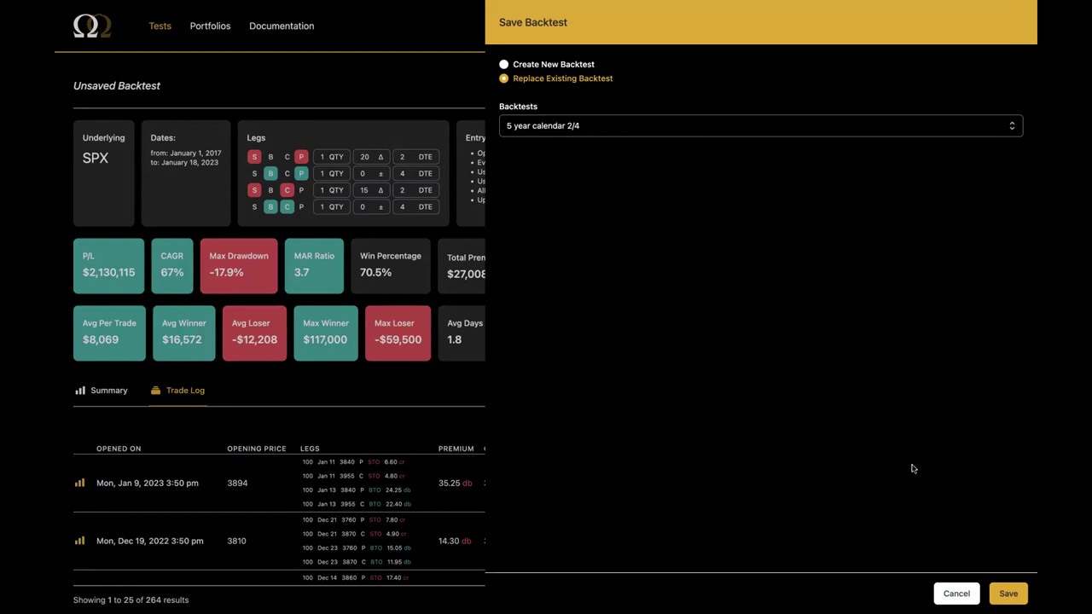
left_click(1004, 593)
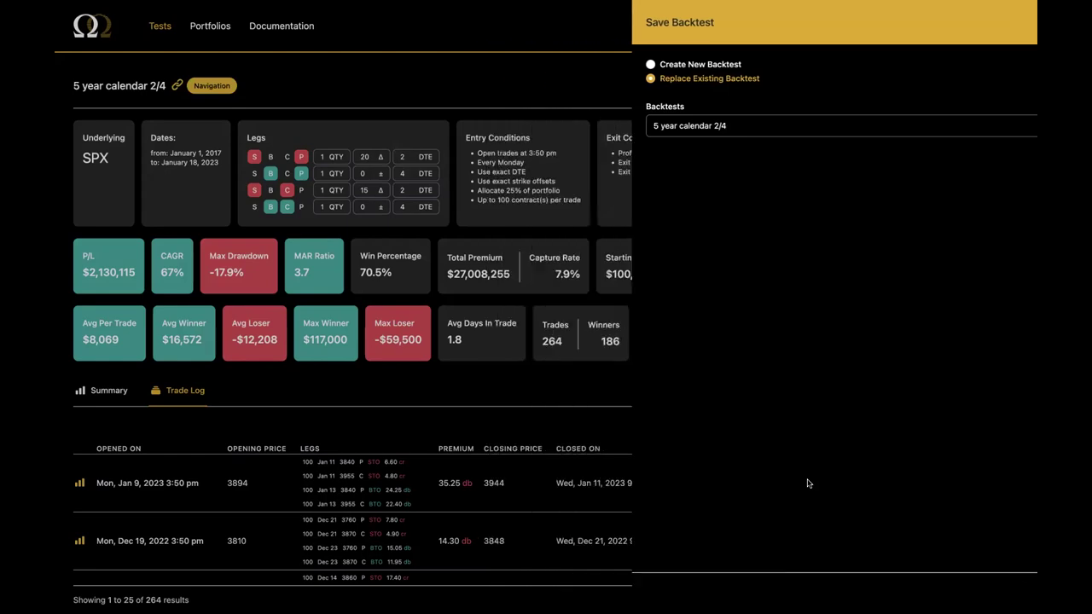
left_click(176, 85)
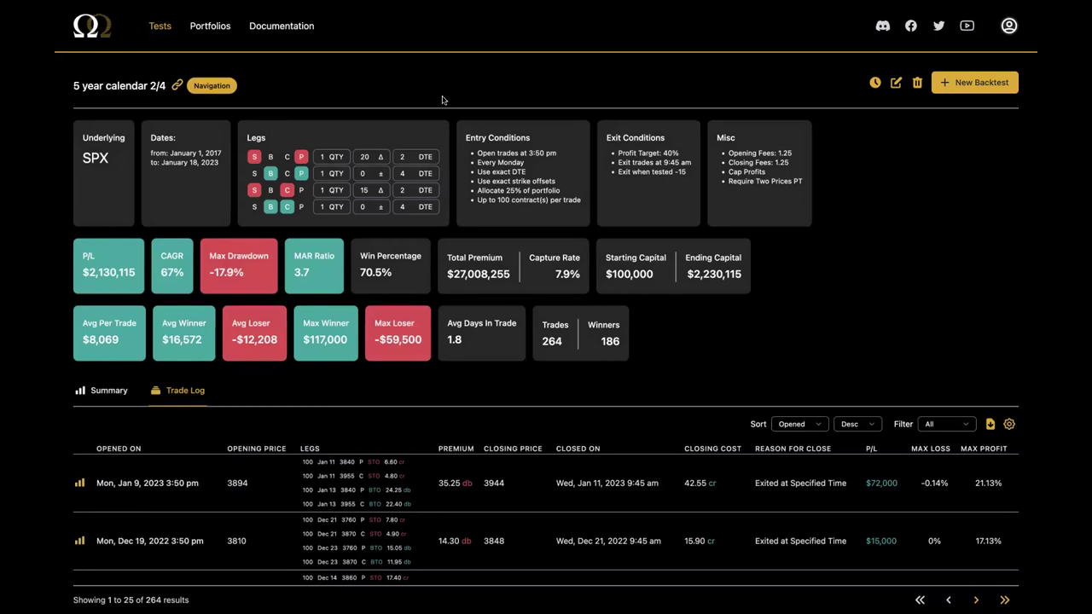
- Open the saved Down Day Ratio backtest and highlight its entry time, daily frequency, exact DTE and exact strike offset conditions
left_click(159, 26)
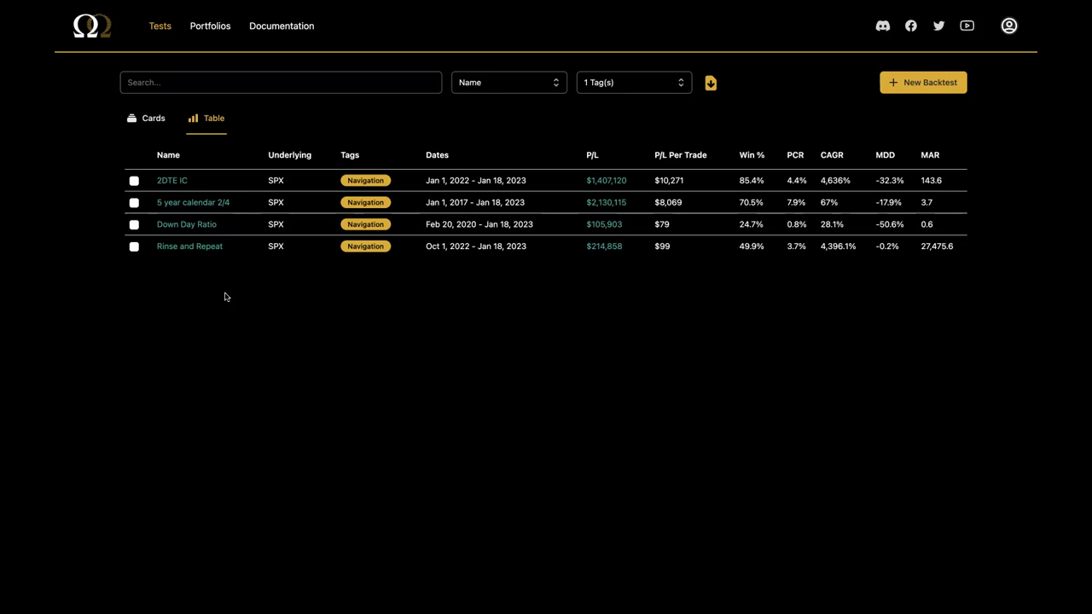
left_click(187, 224)
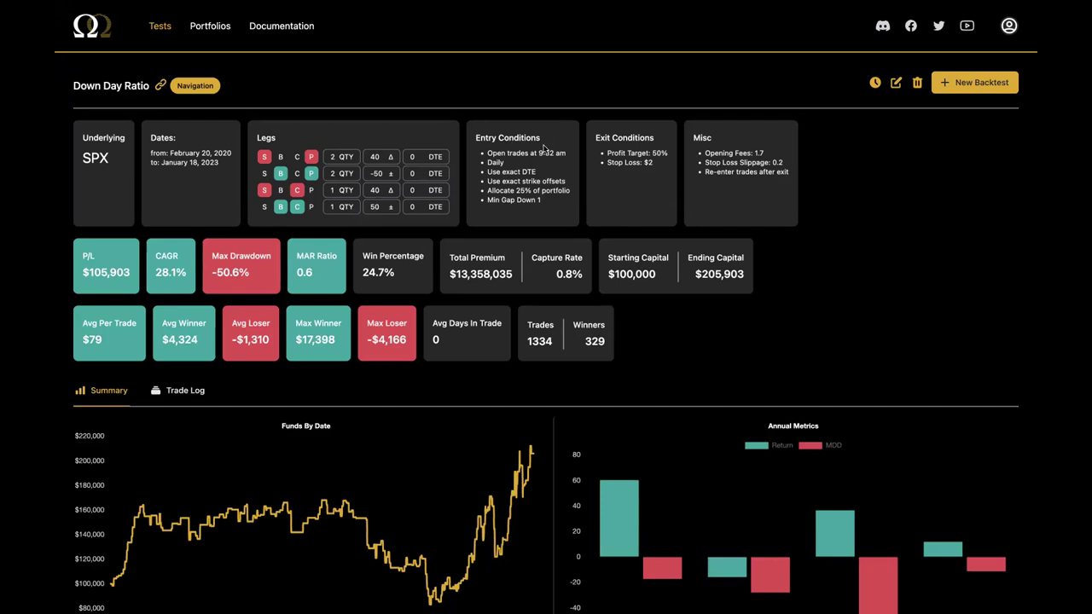
triple_click(485, 154)
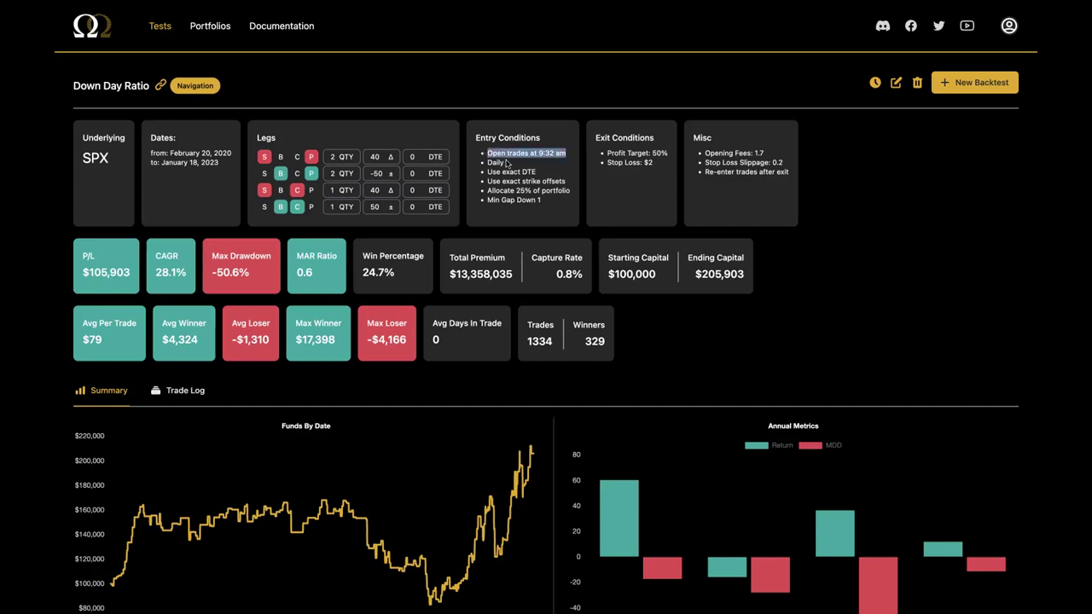
double_click(489, 162)
left_click_drag(538, 172, 493, 172)
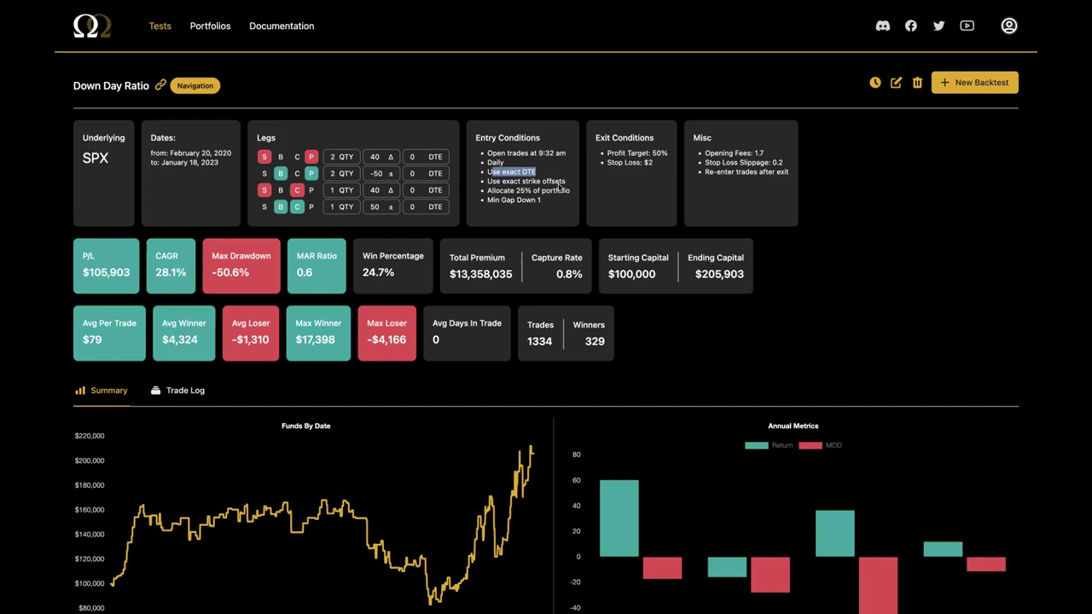
left_click_drag(565, 182, 492, 183)
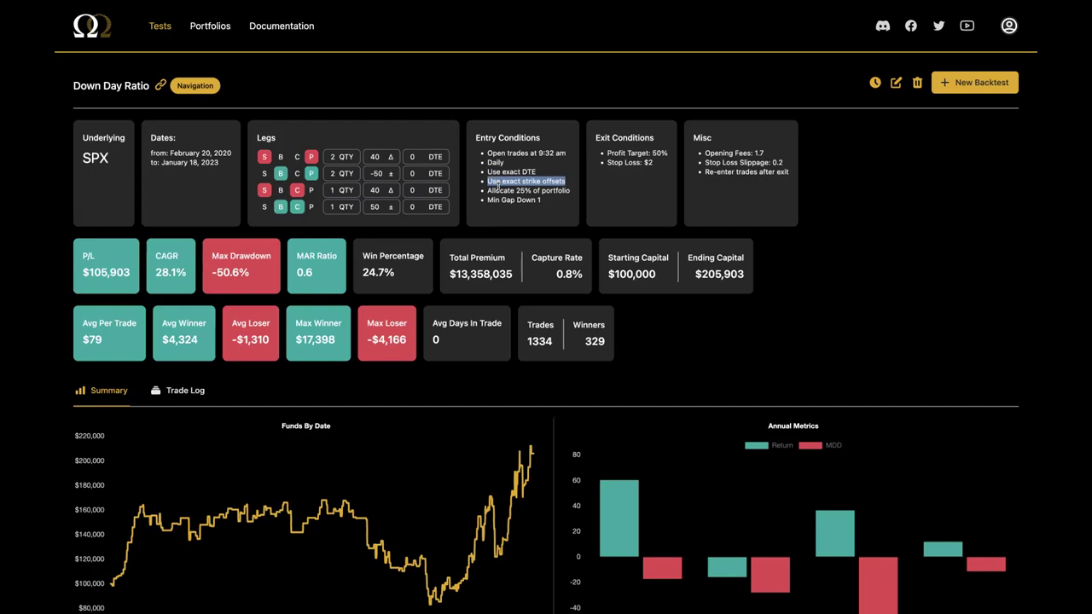
- Highlight the Down Day Ratio backtest's portfolio allocation and minimum gap down entry conditions
left_click(566, 190)
left_click_drag(566, 190, 487, 191)
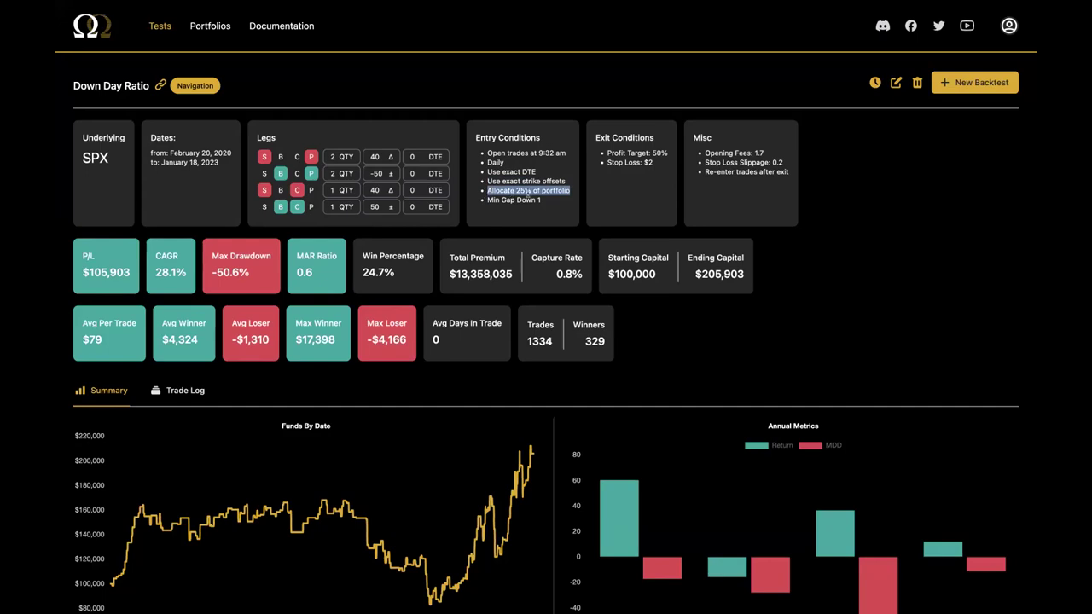
left_click(538, 200)
left_click_drag(537, 200, 513, 203)
left_click(525, 210)
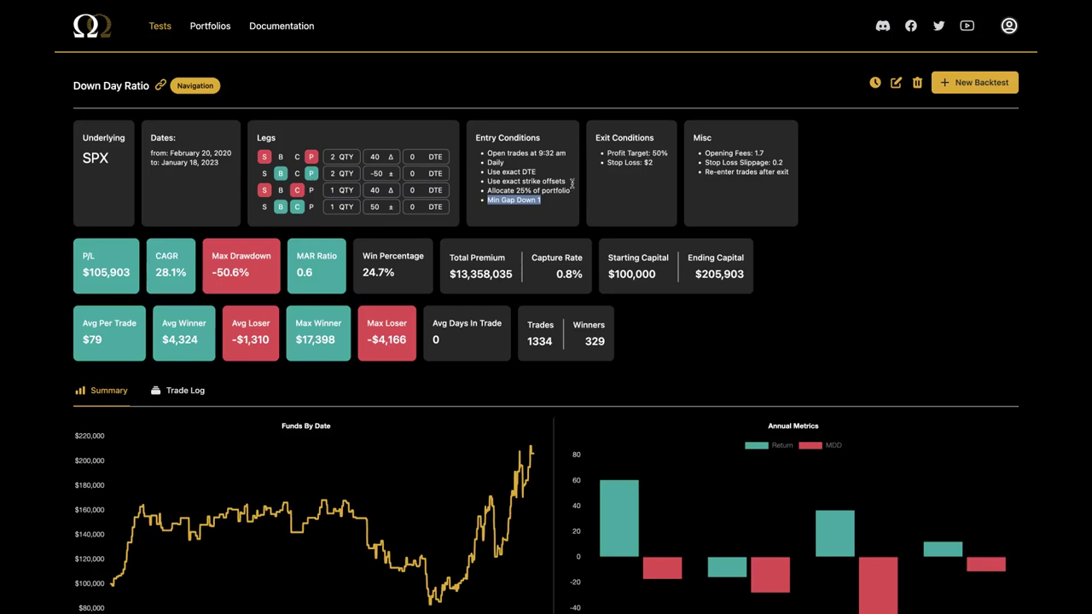
left_click(544, 205)
triple_click(490, 201)
- Highlight the Down Day Ratio backtest's profit target and stop loss exit conditions
left_click_drag(670, 153, 611, 153)
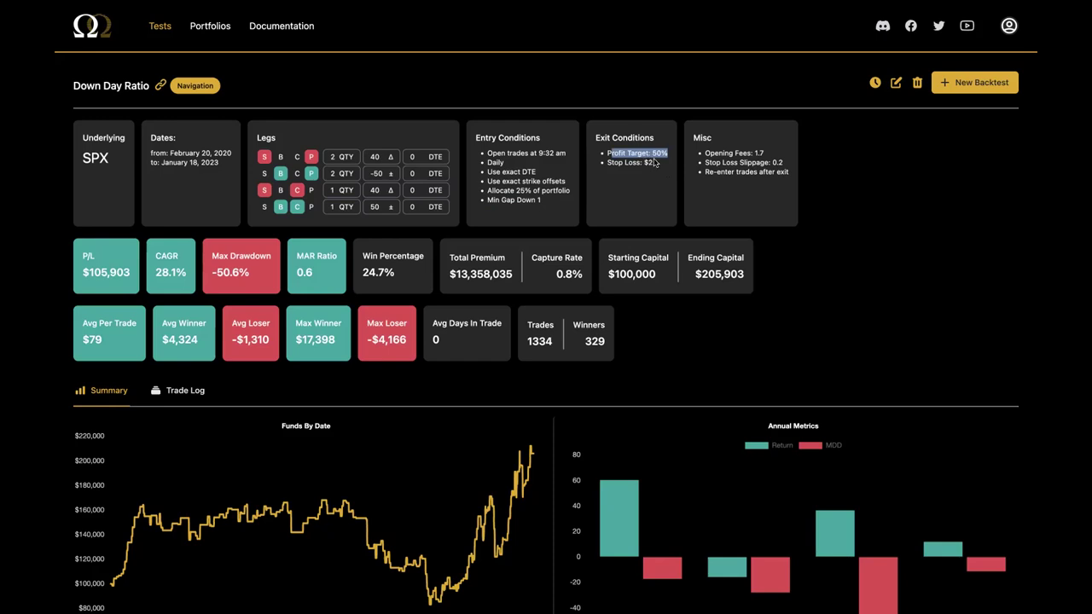
left_click(629, 157)
left_click_drag(654, 162, 606, 167)
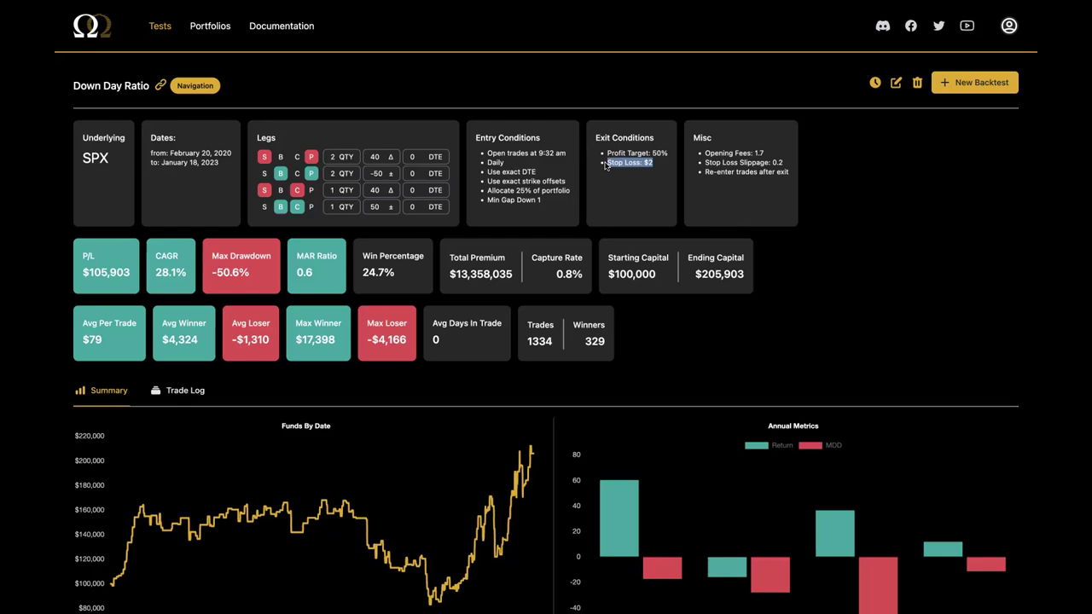
- Highlight the Down Day Ratio backtest's stop loss slippage, win percentage and re-enter trades after exit setting
left_click(756, 162)
left_click_drag(786, 164, 697, 163)
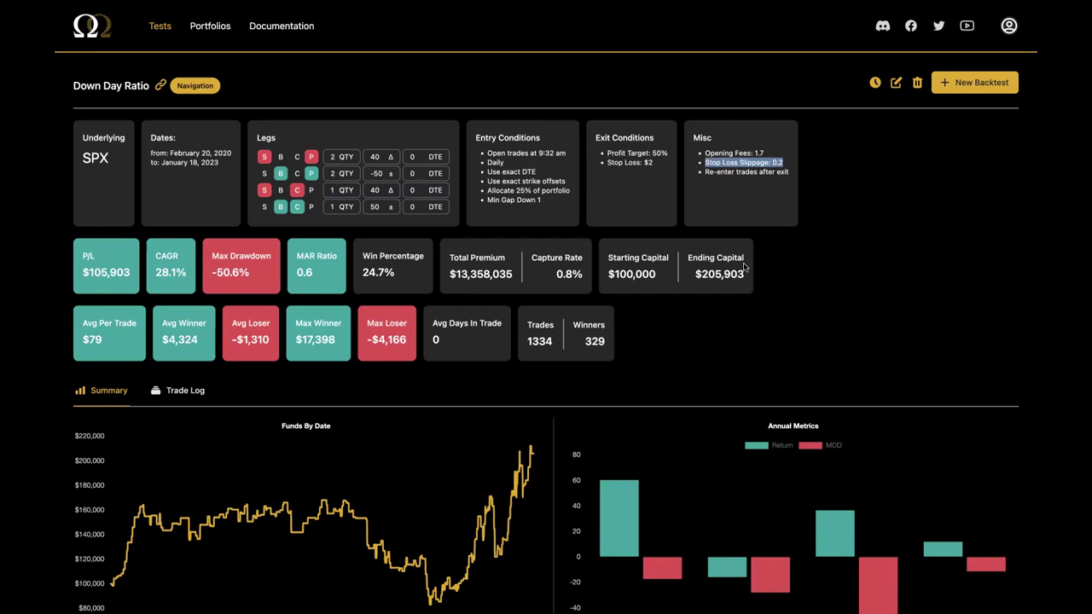
left_click_drag(397, 279, 341, 272)
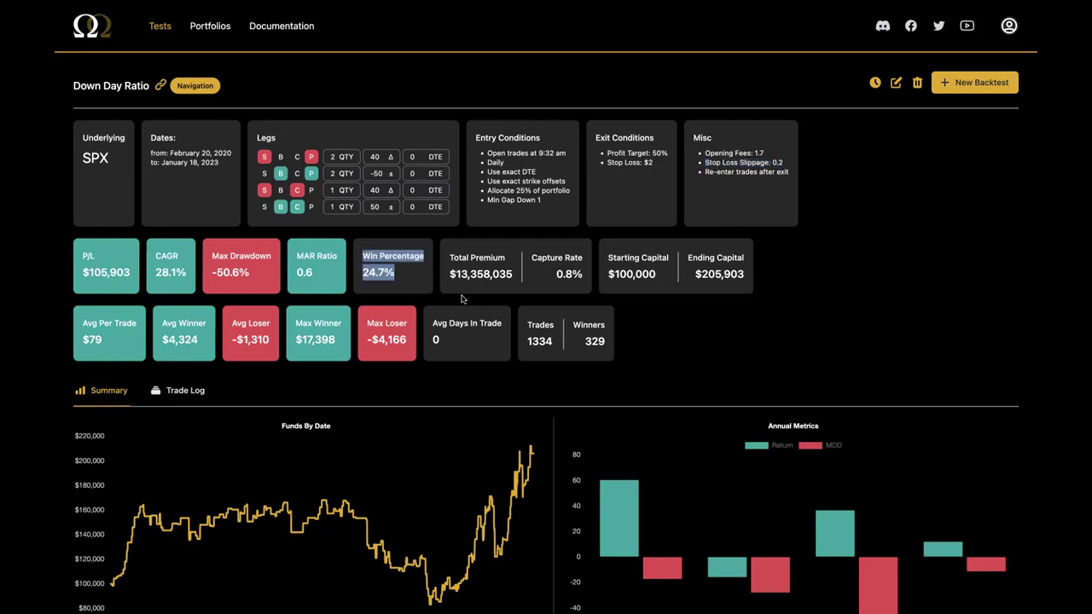
left_click(702, 186)
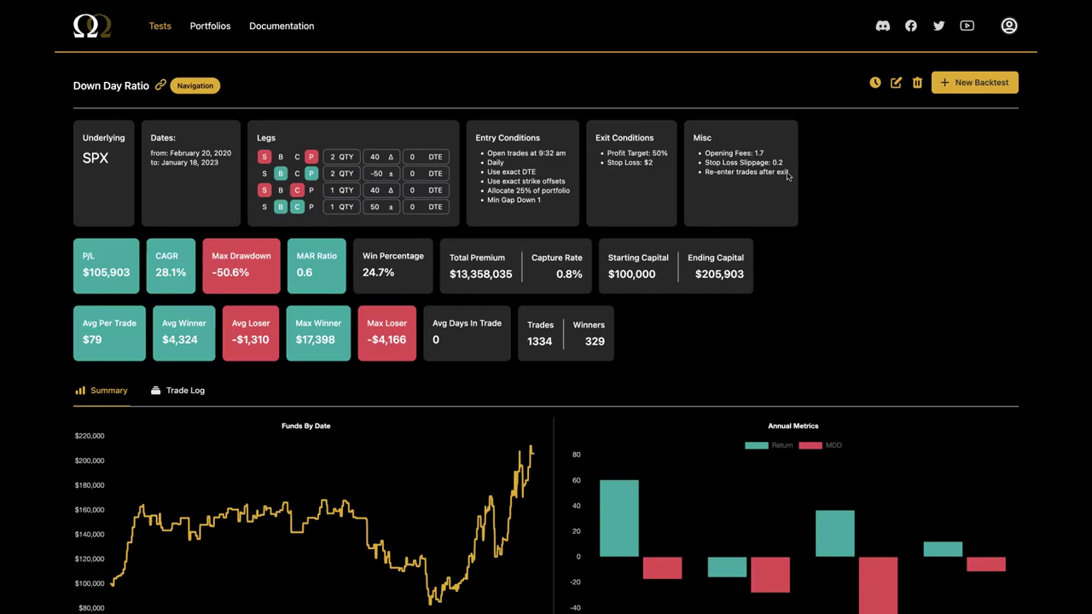
left_click_drag(789, 173, 703, 172)
triple_click(704, 172)
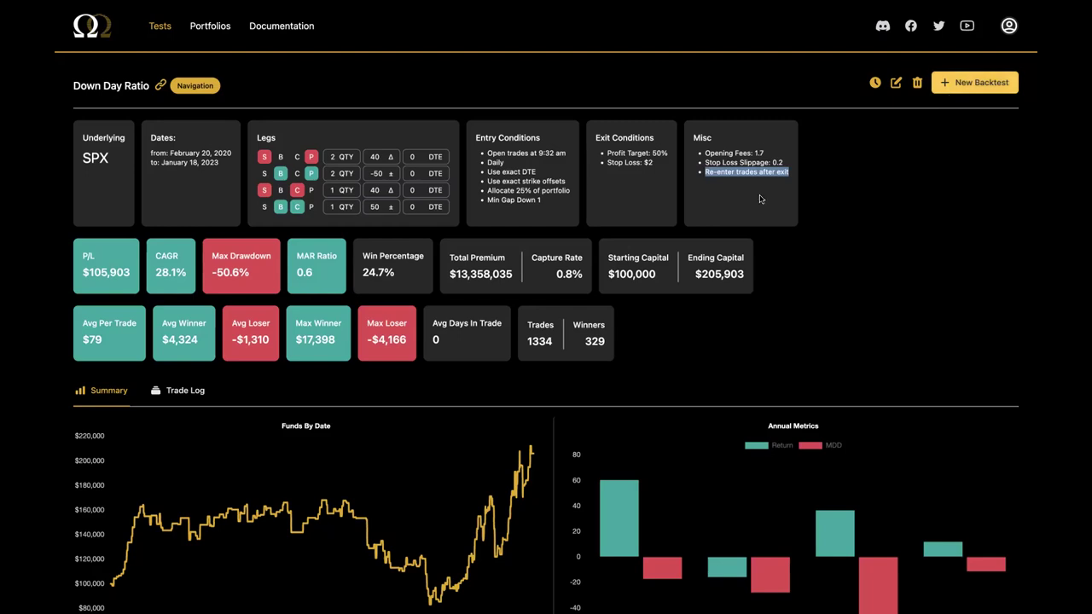
- Examine the re-enter after exit conditions in the Down Day Ratio backtest's settings and leave the form
left_click(973, 82)
scroll(720, 230, "down", 20)
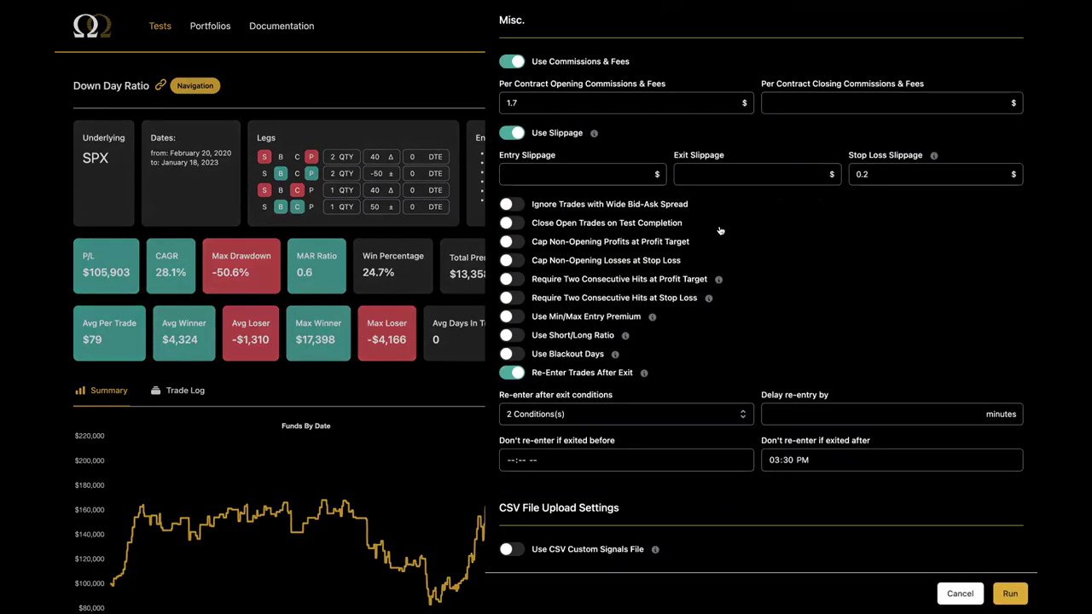
left_click(594, 415)
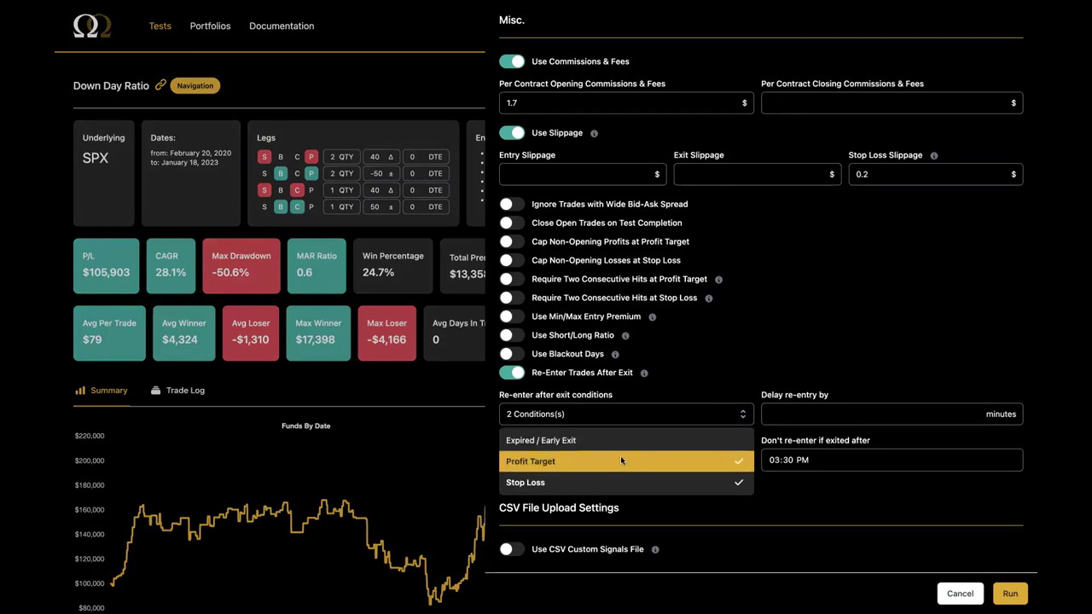
left_click(755, 375)
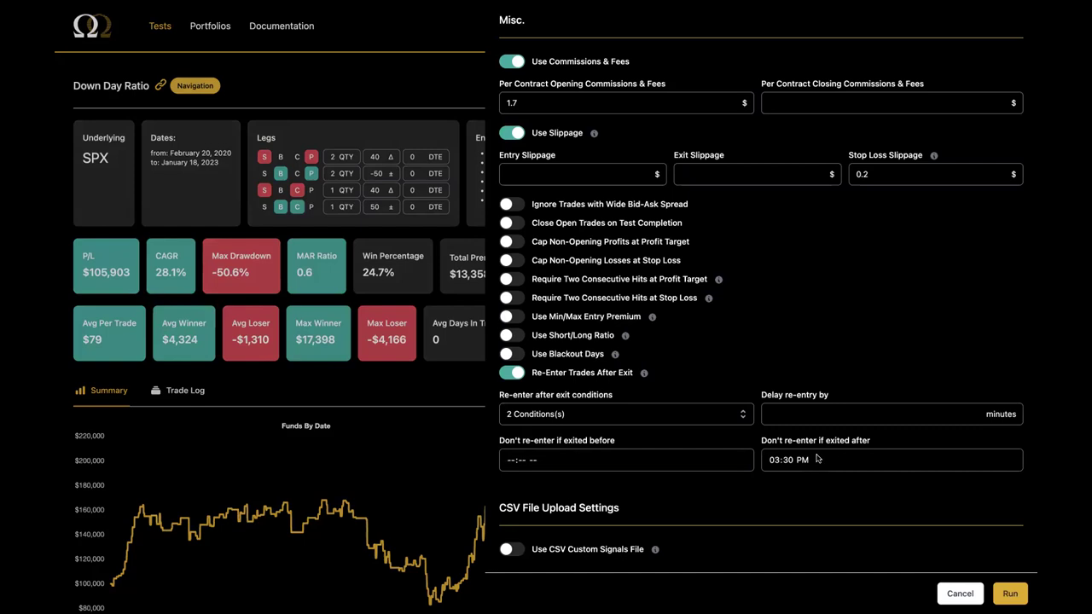
left_click(1007, 593)
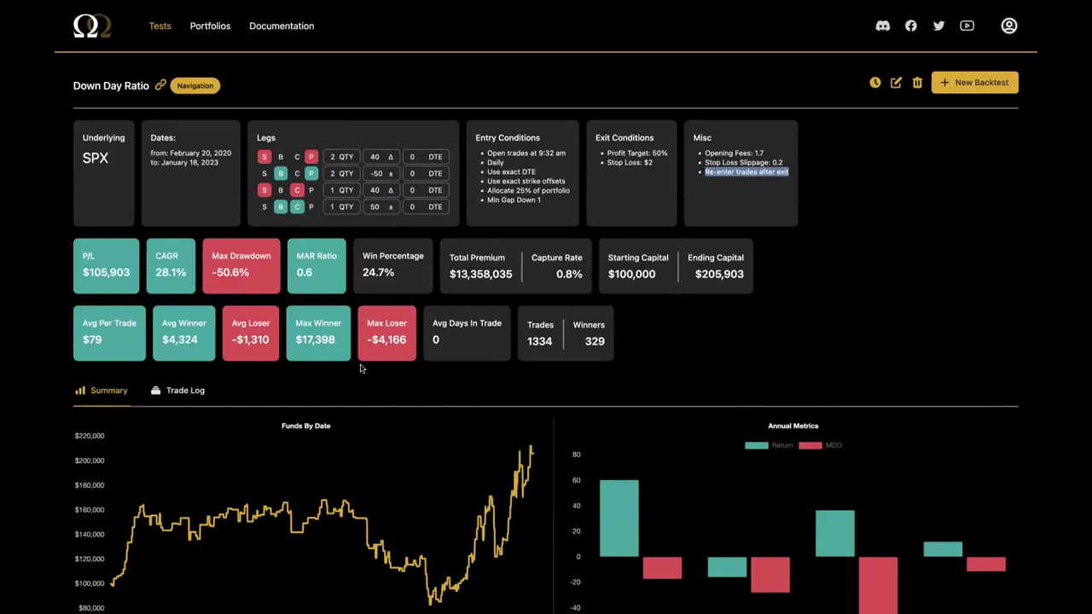
- Highlight the Down Day Ratio backtest's max drawdown and look over the most recent entries in its trade log
scroll(203, 358, "down", 2)
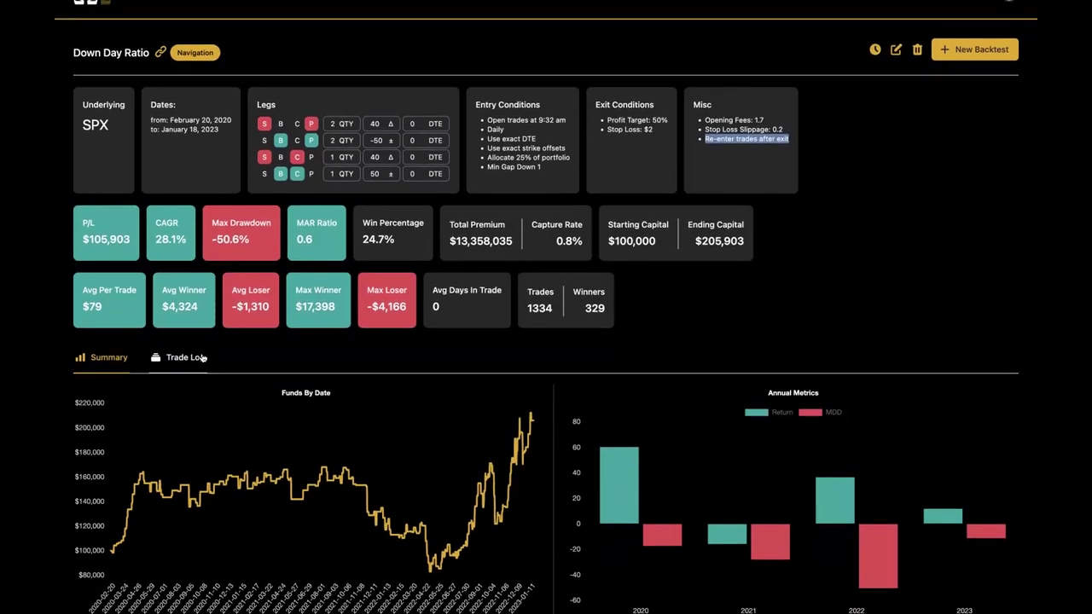
left_click_drag(251, 240, 211, 241)
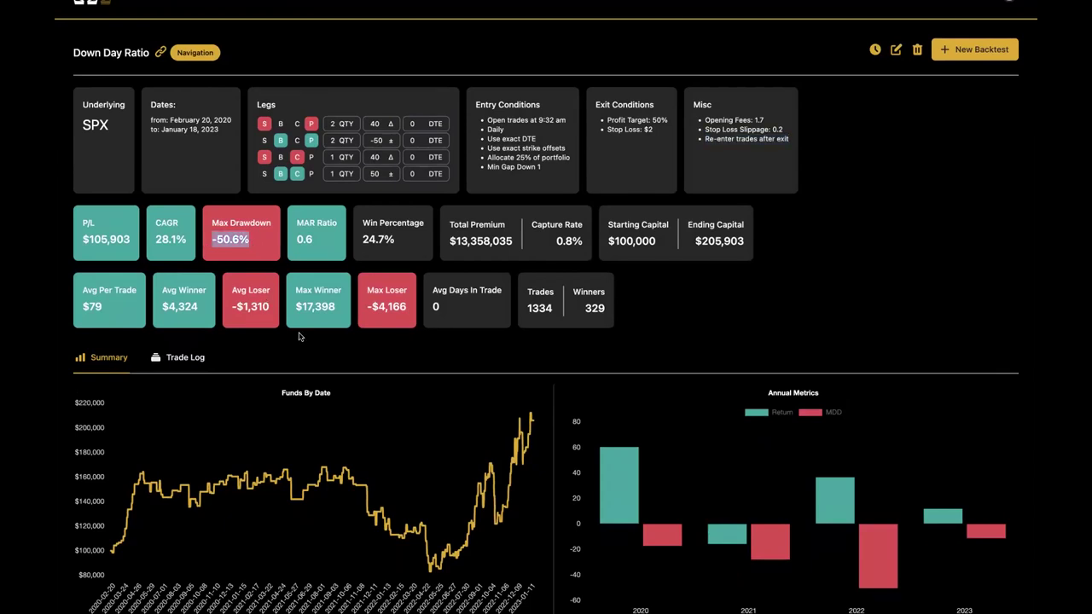
left_click(190, 358)
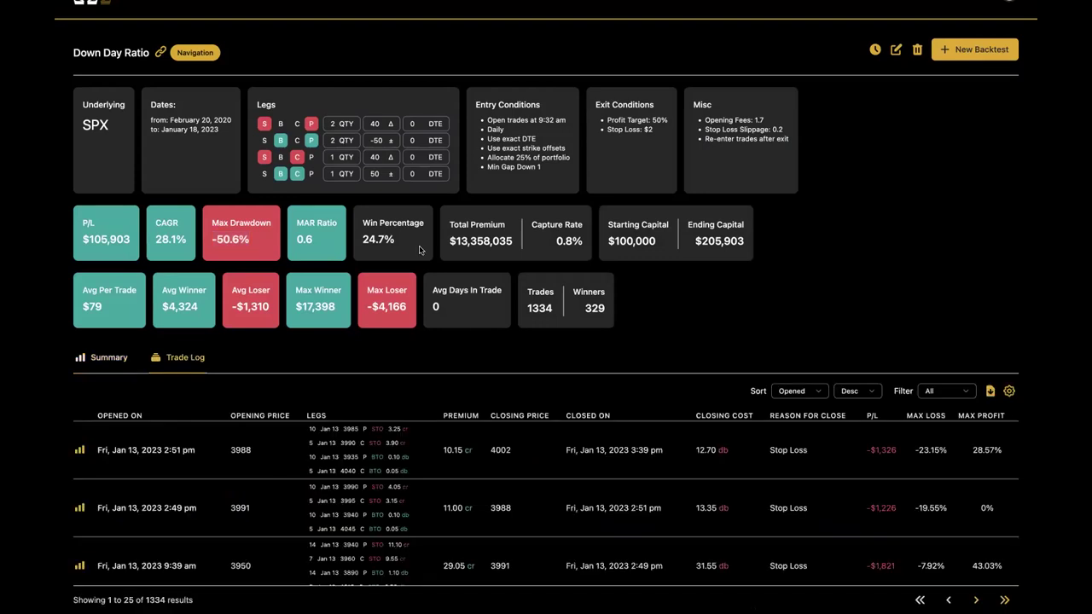
scroll(419, 250, "down", 5)
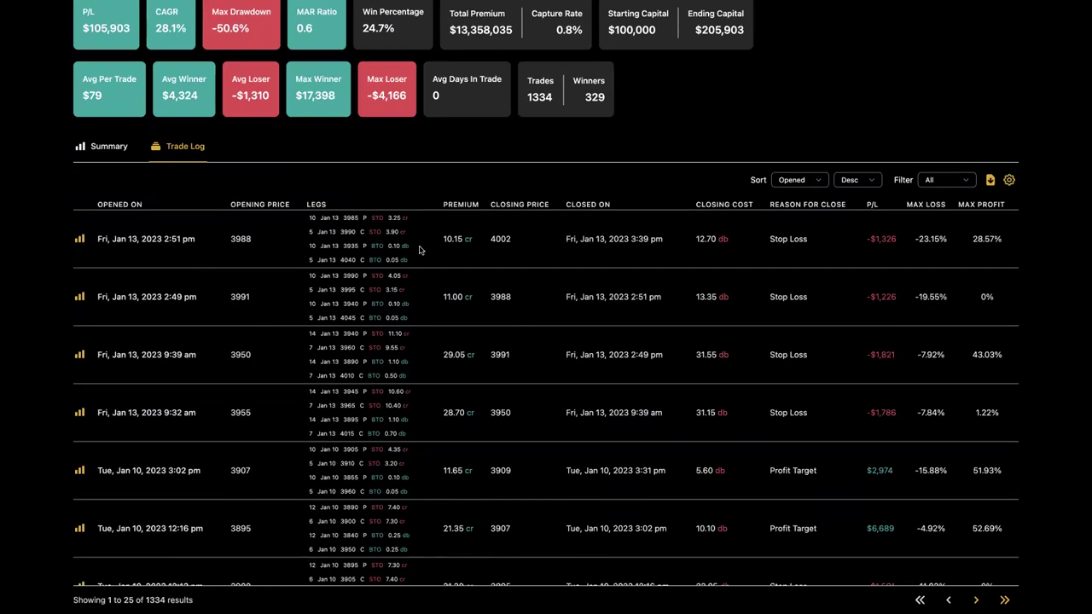
scroll(419, 250, "up", 1)
scroll(419, 250, "down", 2)
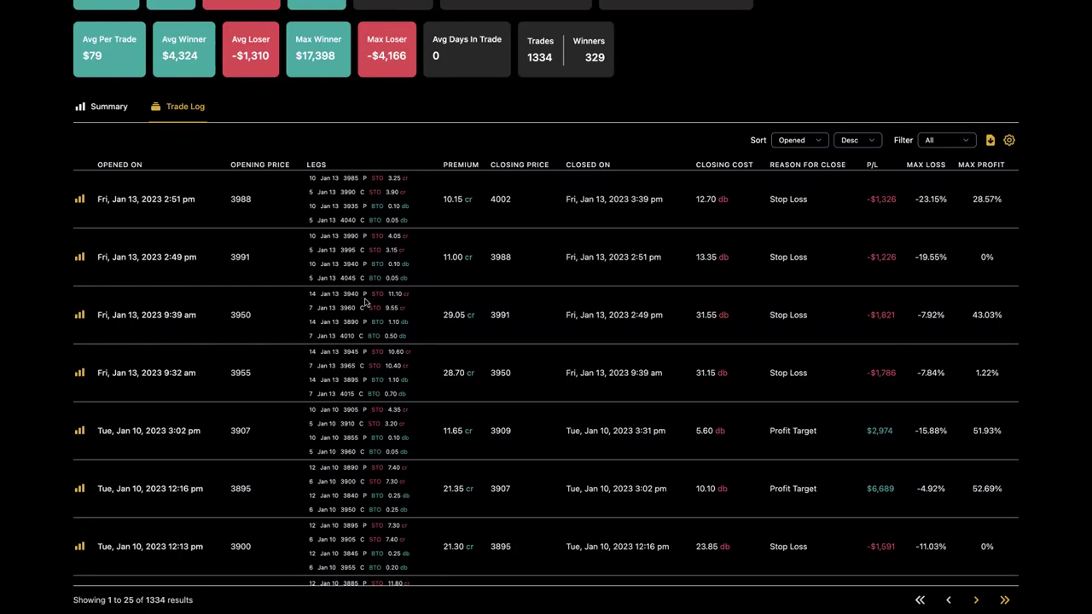
scroll(364, 302, "up", 1)
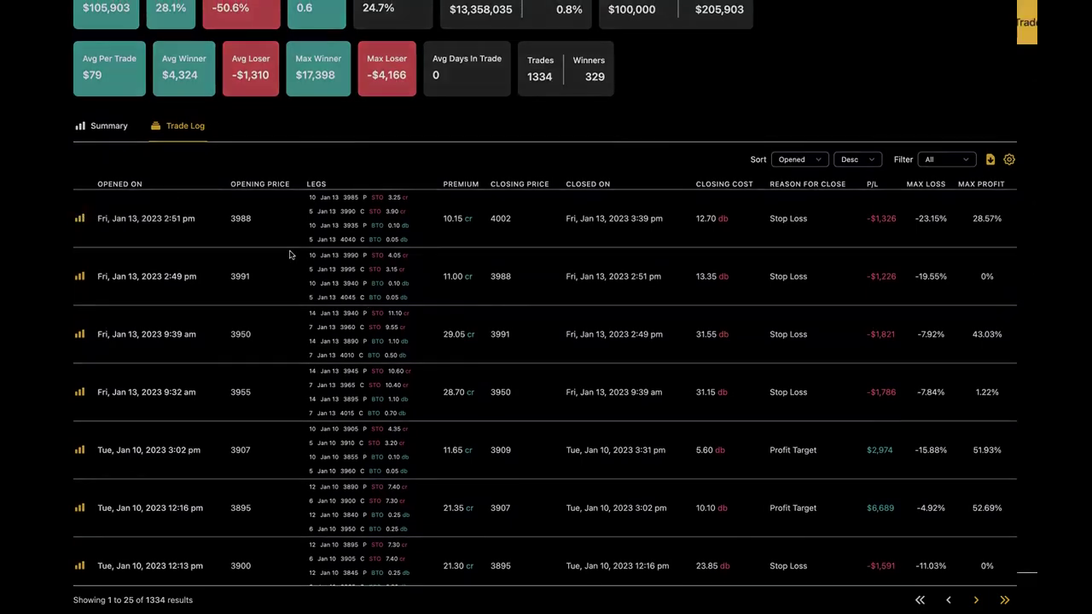
- View the trade replay charts for the Jan 13, 2023 trades opened at 2:51 pm and 2:49 pm
left_click(291, 243)
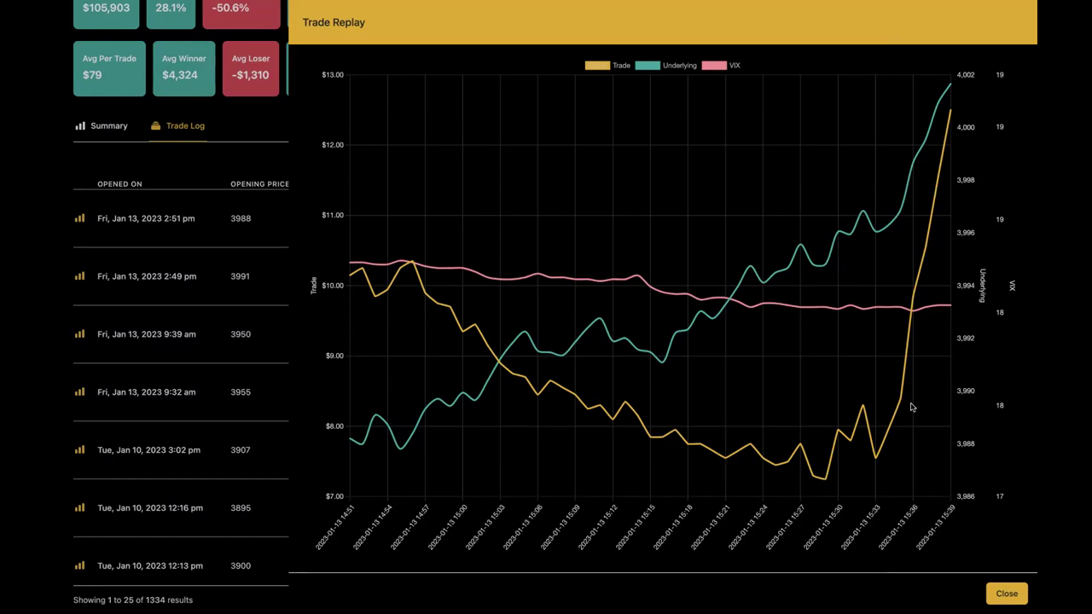
left_click(1020, 593)
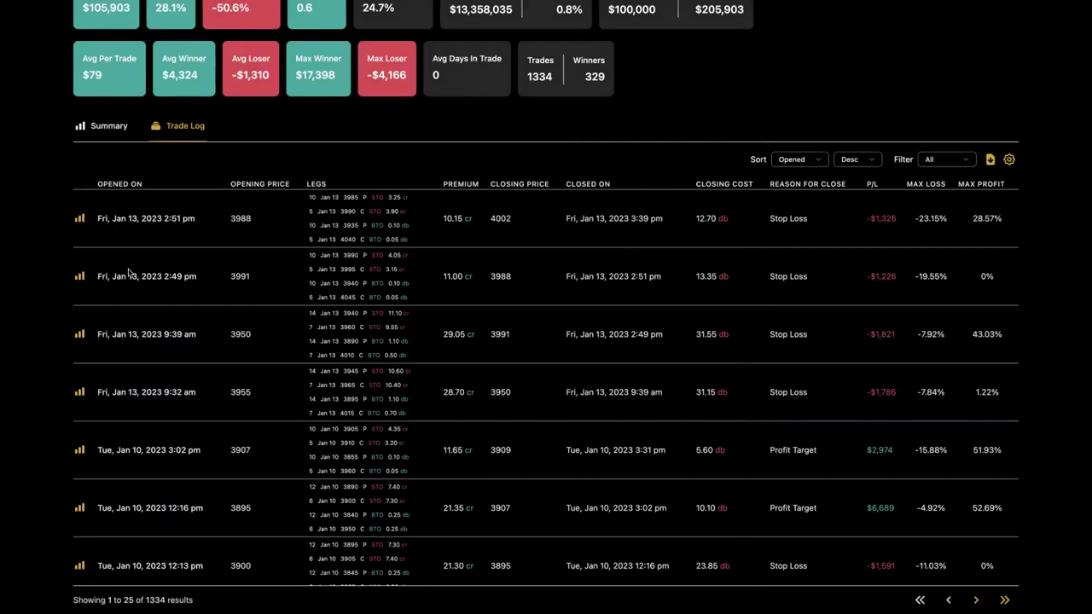
left_click(78, 277)
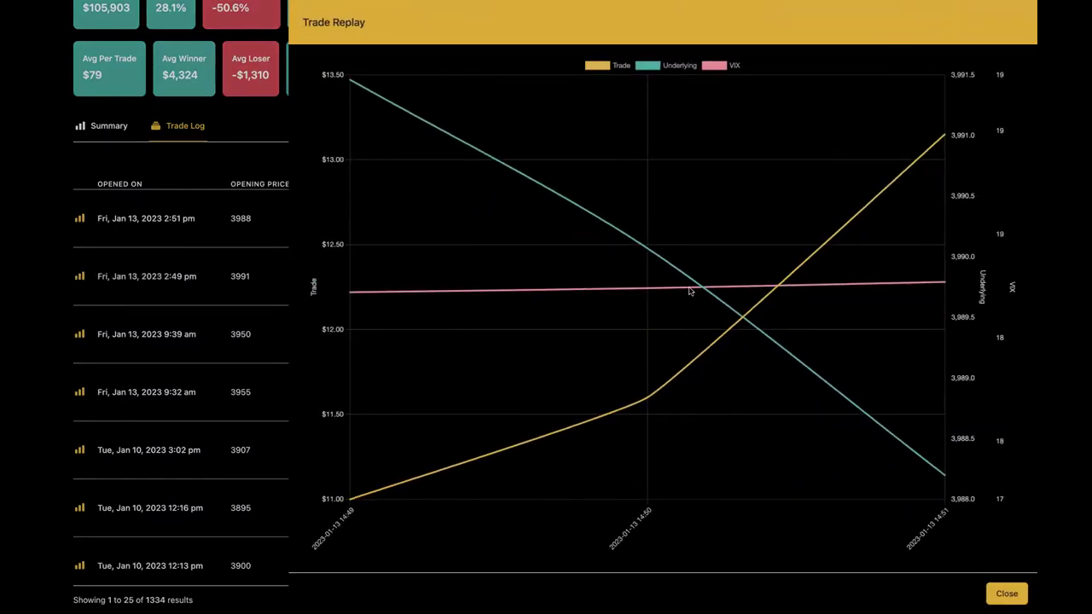
left_click(1007, 594)
- Highlight the opening time, closing time and premium of the Jan 13, 2023 2:49 pm trade
left_click_drag(198, 279, 166, 284)
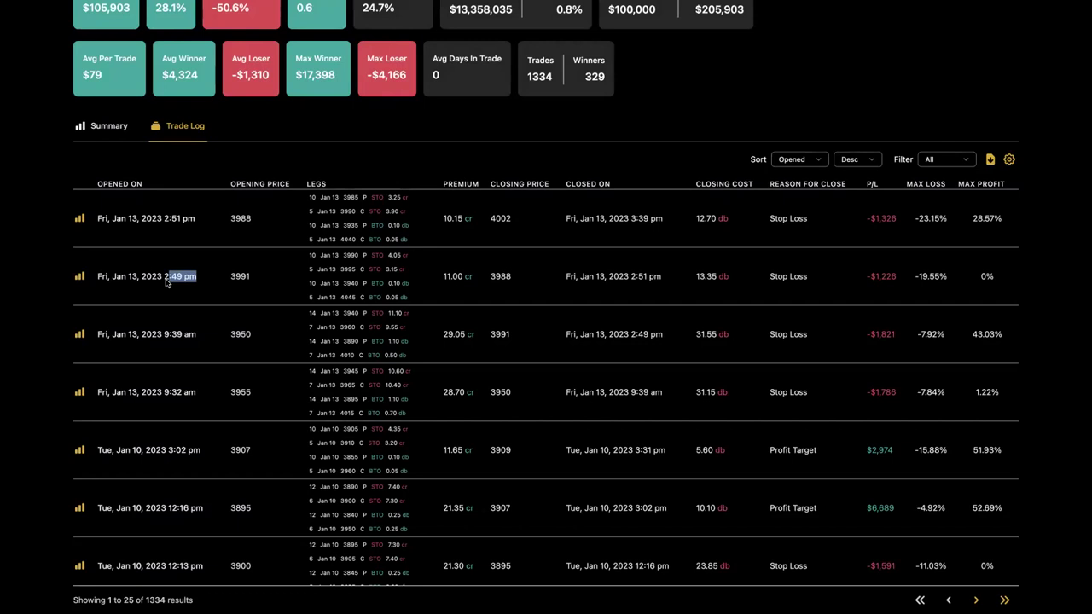
left_click_drag(656, 275, 603, 273)
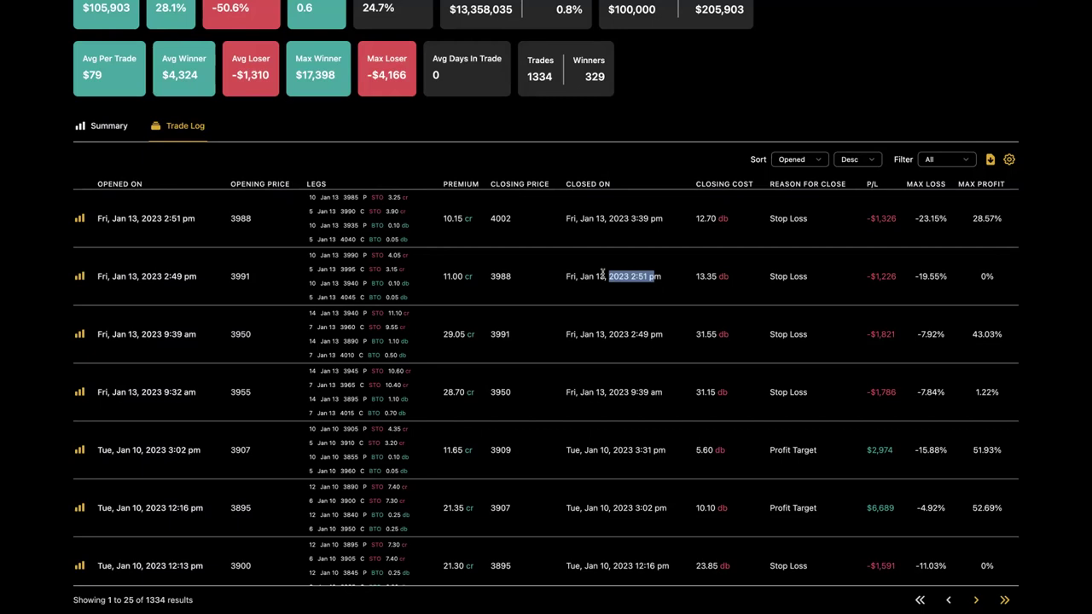
mouse_move(480, 278)
left_mouse_down()
mouse_move(437, 279)
mouse_move(473, 278)
mouse_move(475, 290)
left_mouse_up()
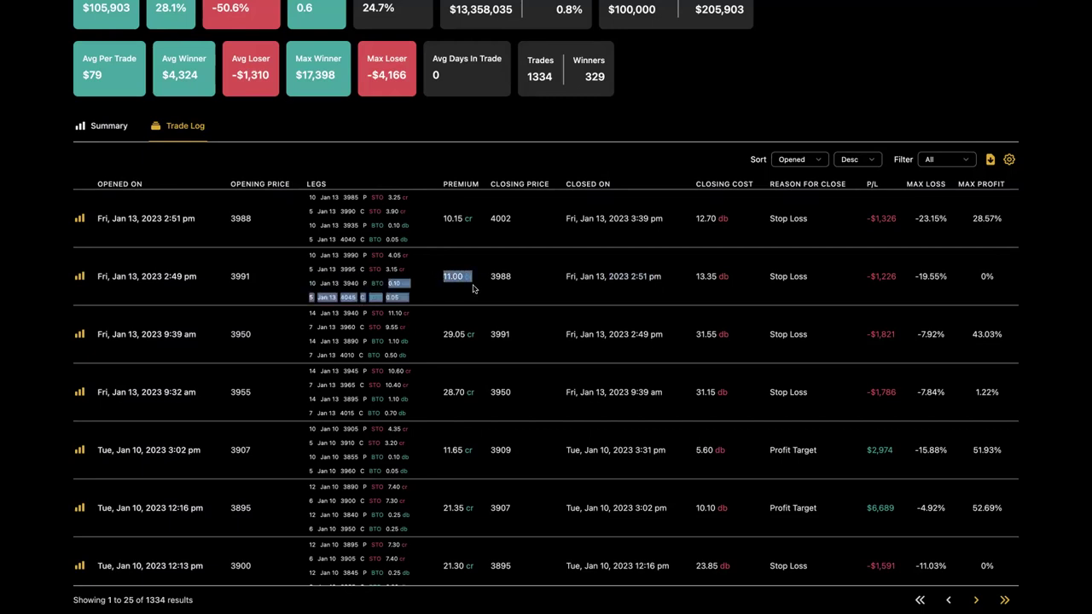
left_click(474, 288)
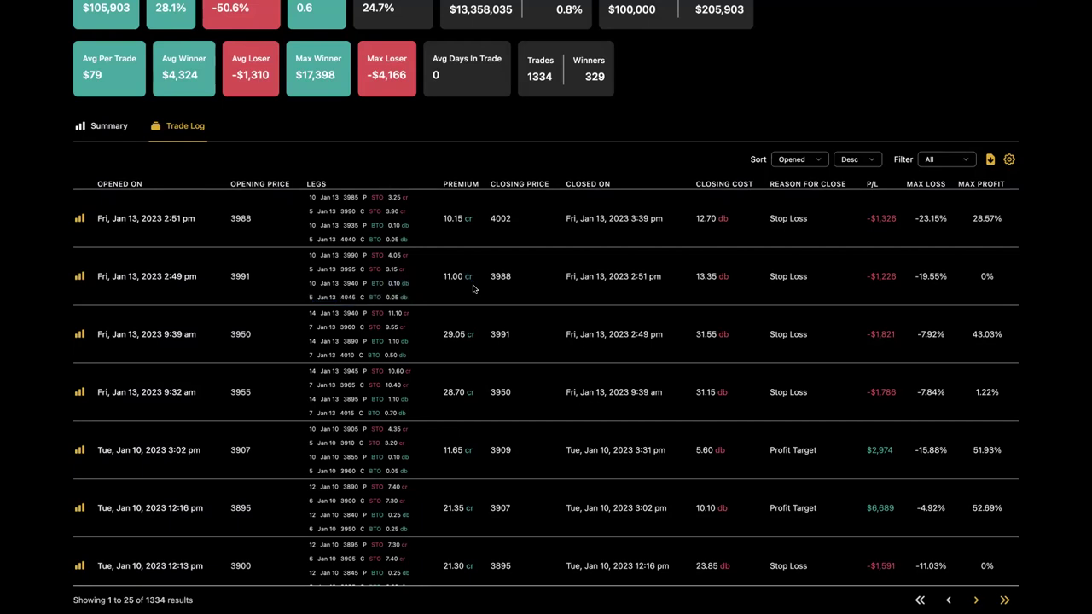
- Look through the older trades in the Down Day Ratio trade log and return to the backtest overview
scroll(473, 288, "down", 1)
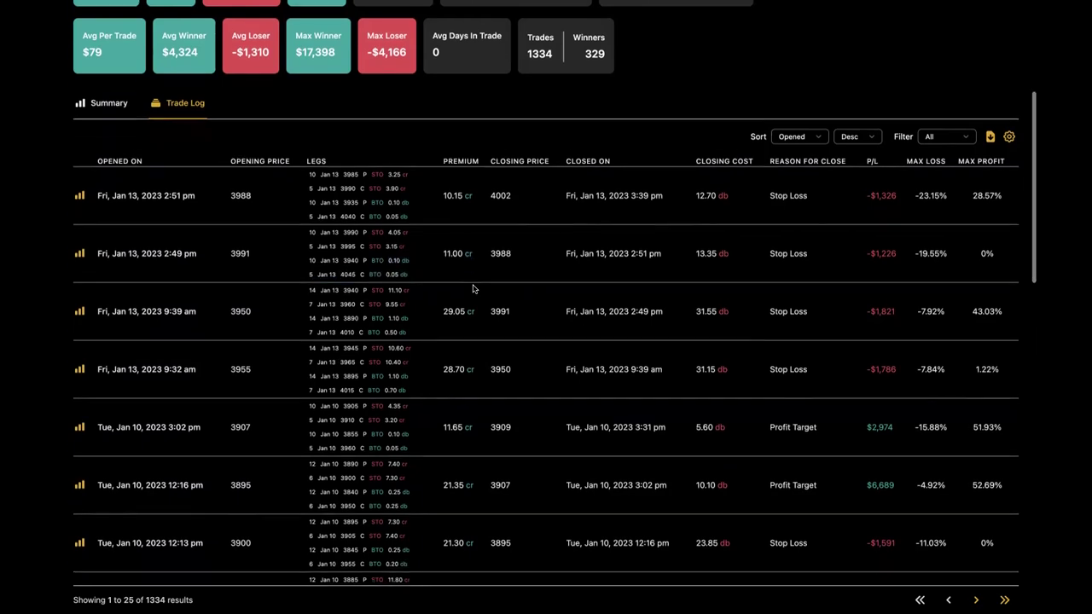
scroll(474, 287, "up", 1)
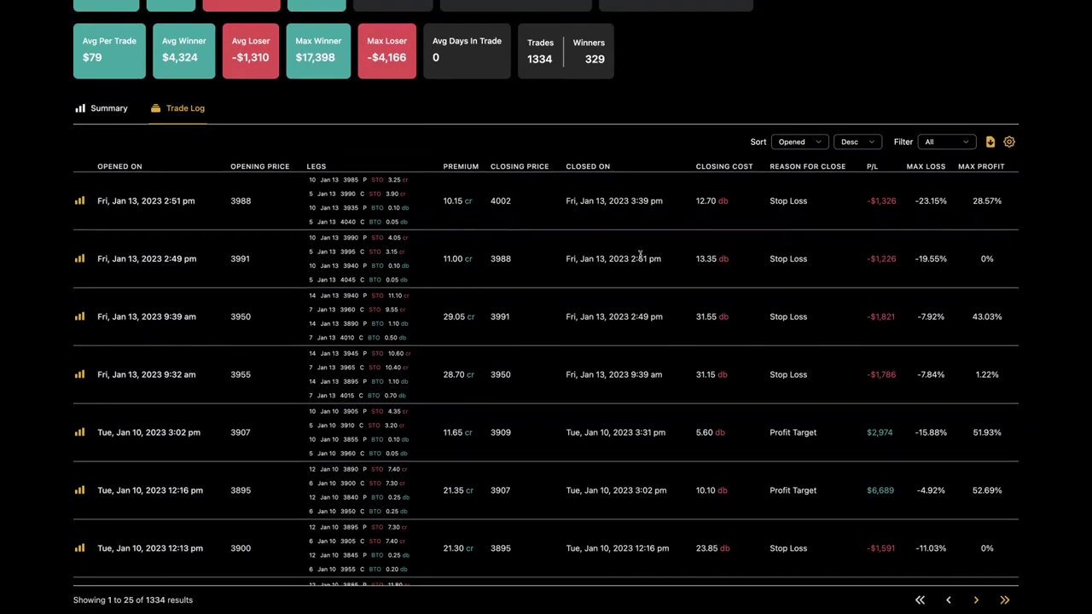
scroll(640, 254, "down", 5)
scroll(640, 254, "down", 3)
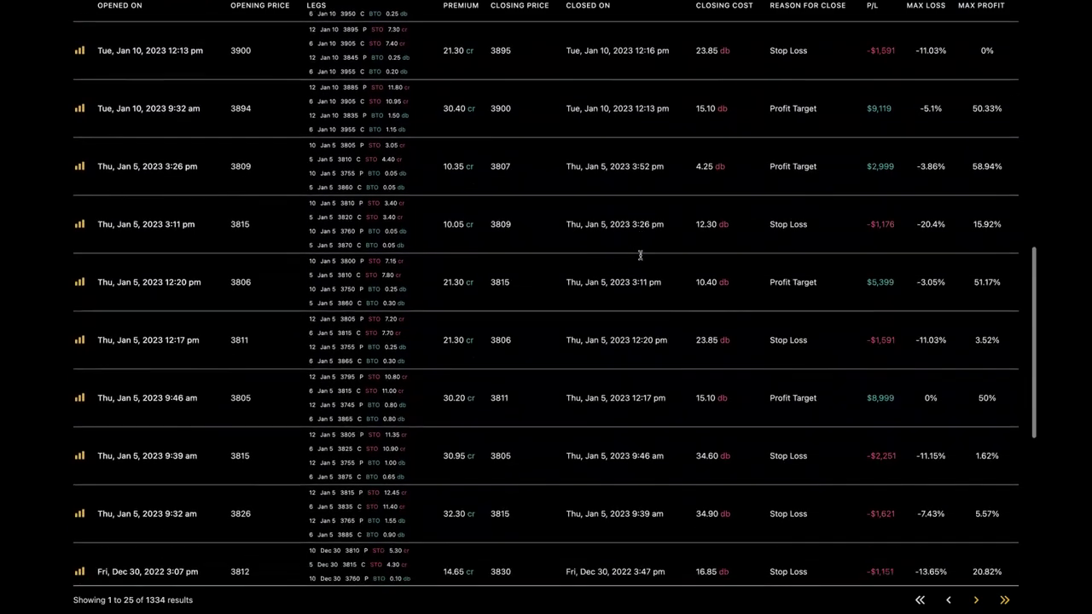
scroll(640, 256, "up", 15)
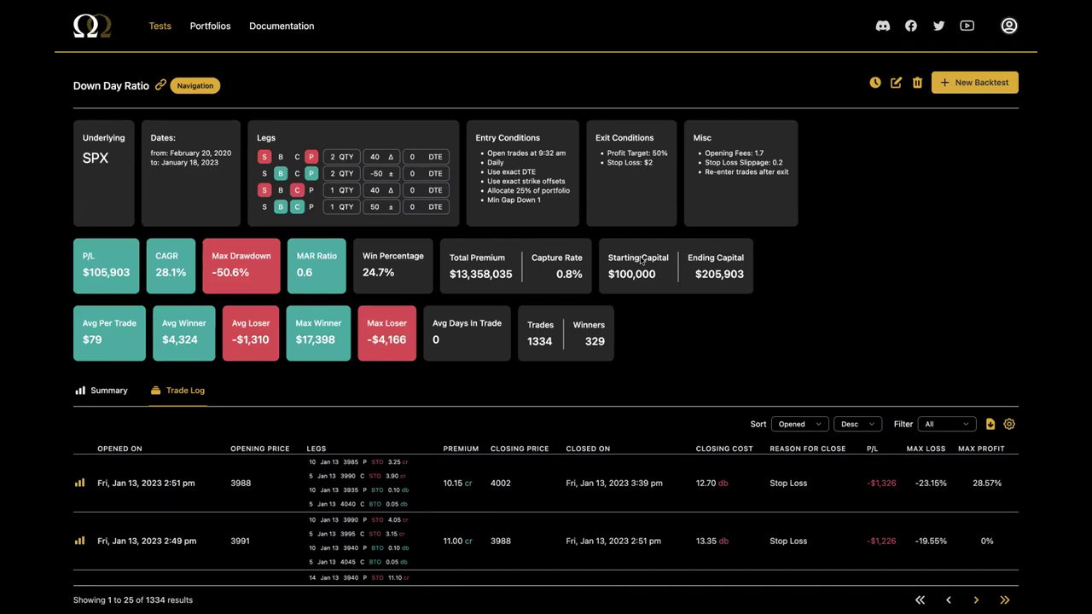
- Reopen the Down Day Ratio backtest from the saved tests list and highlight its minimum gap down entry condition
mouse_move(218, 5)
left_click(158, 28)
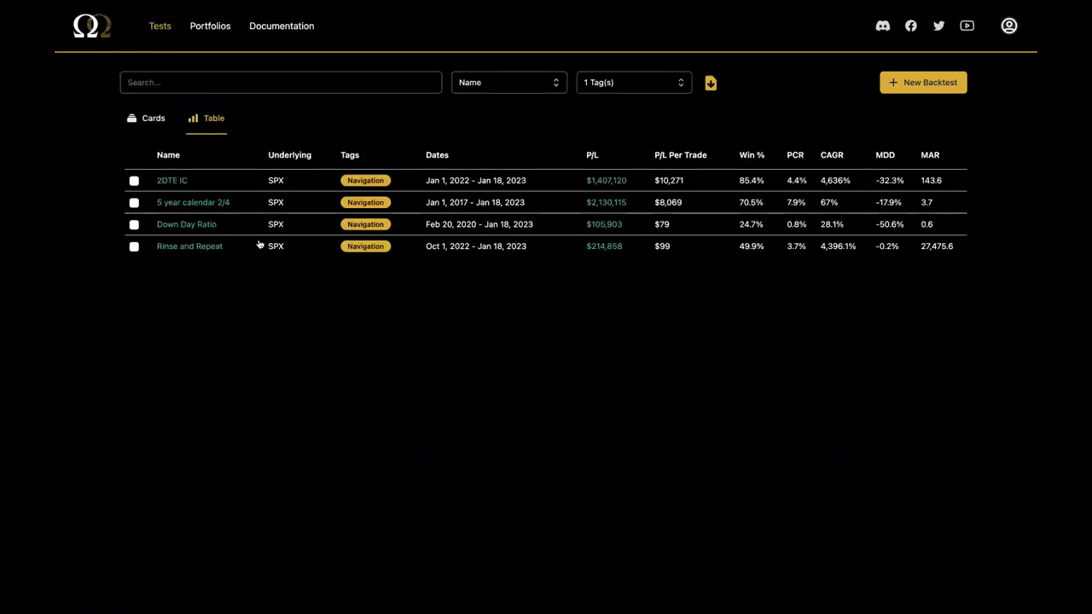
left_click(216, 225)
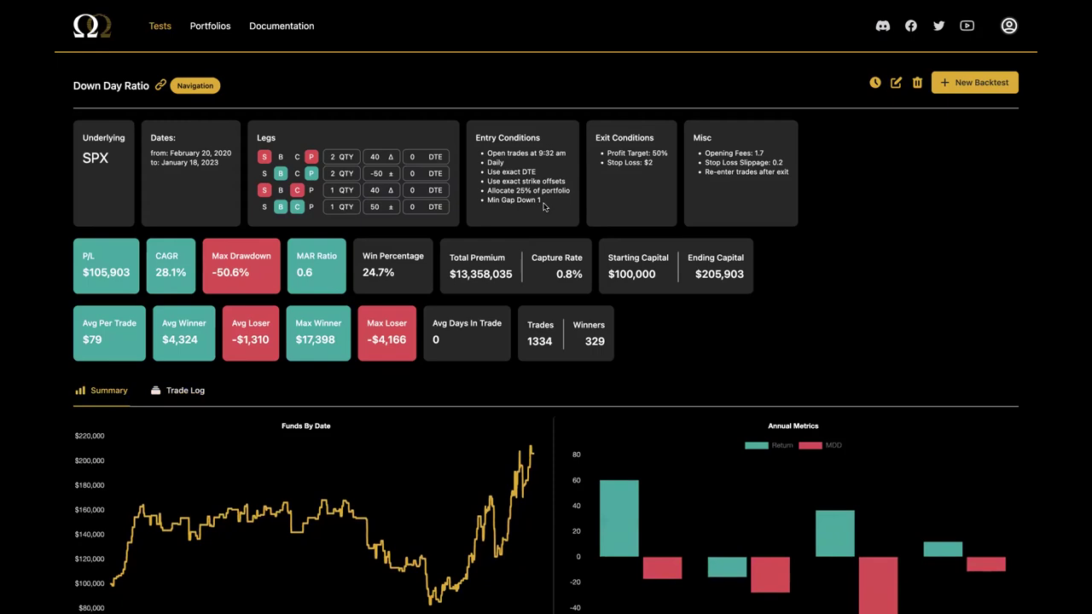
left_click_drag(544, 205, 476, 201)
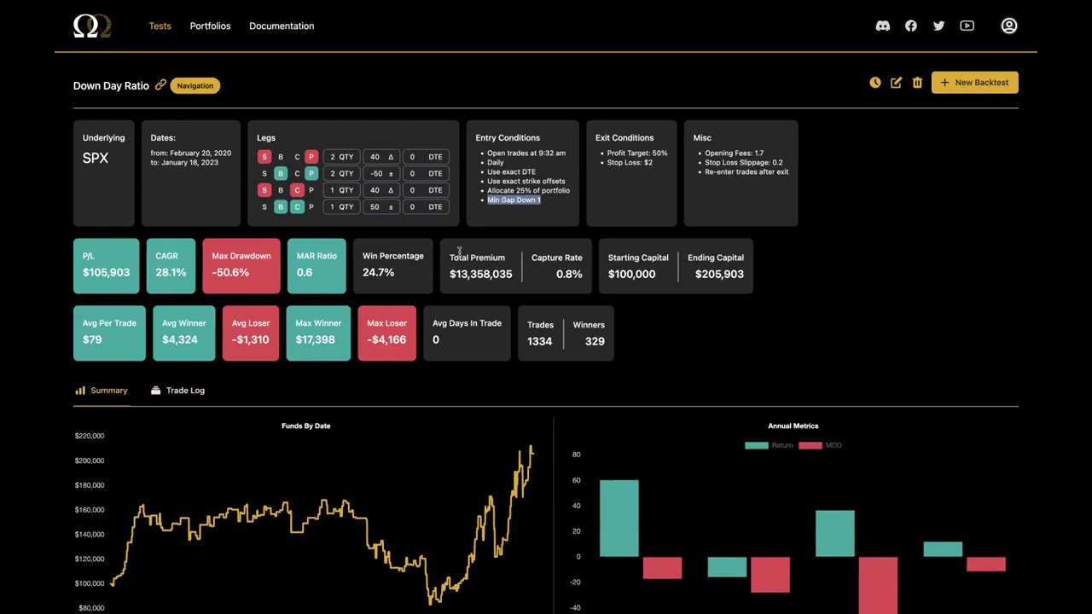
- View the saved Rinse and Repeat backtest and return to the list of saved tests
left_click(160, 26)
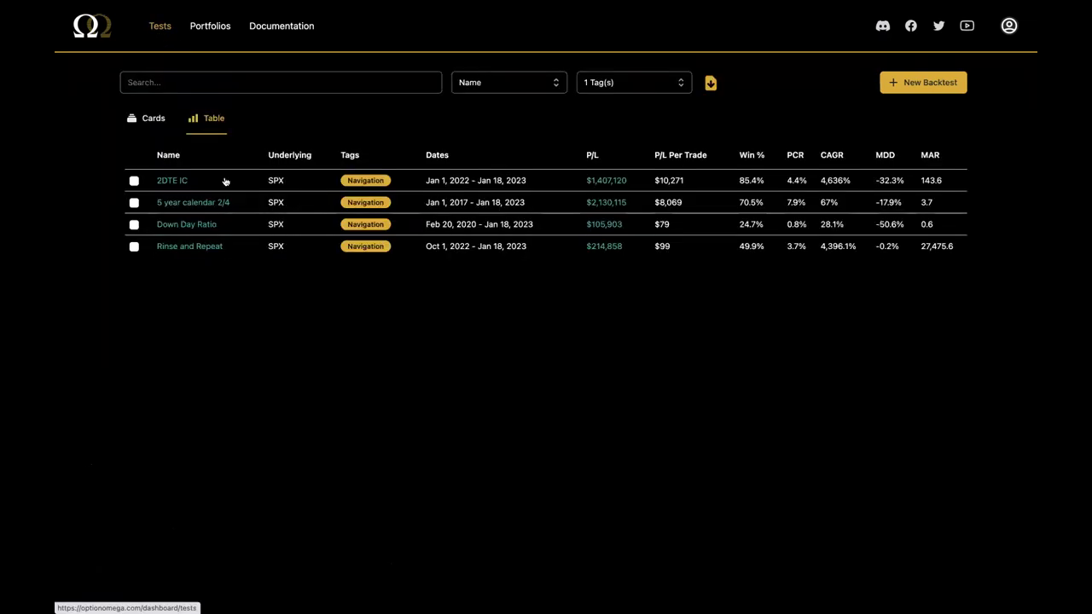
left_click(205, 245)
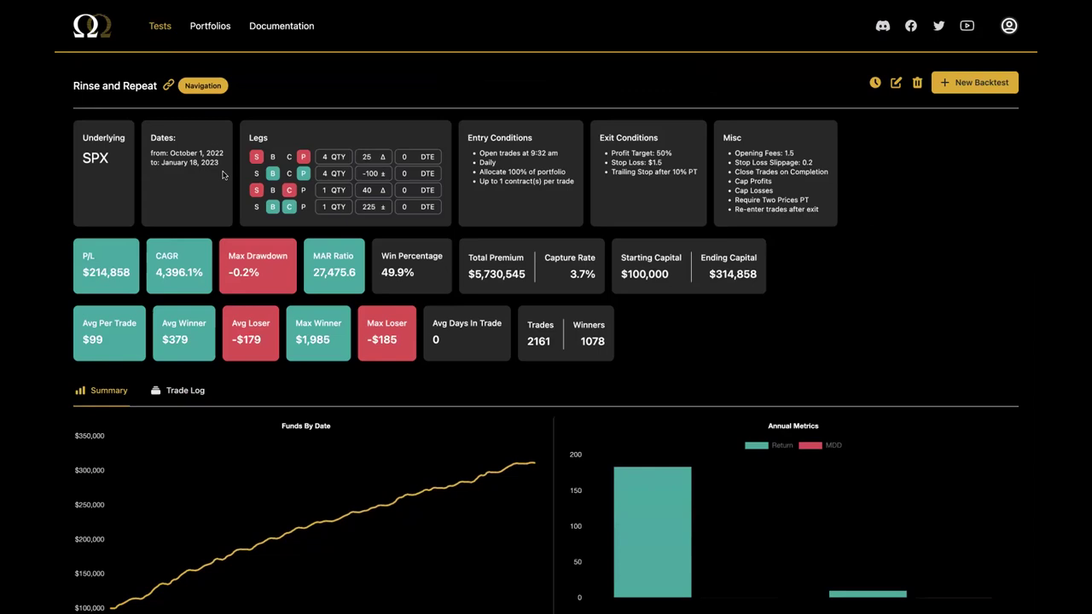
left_click(159, 26)
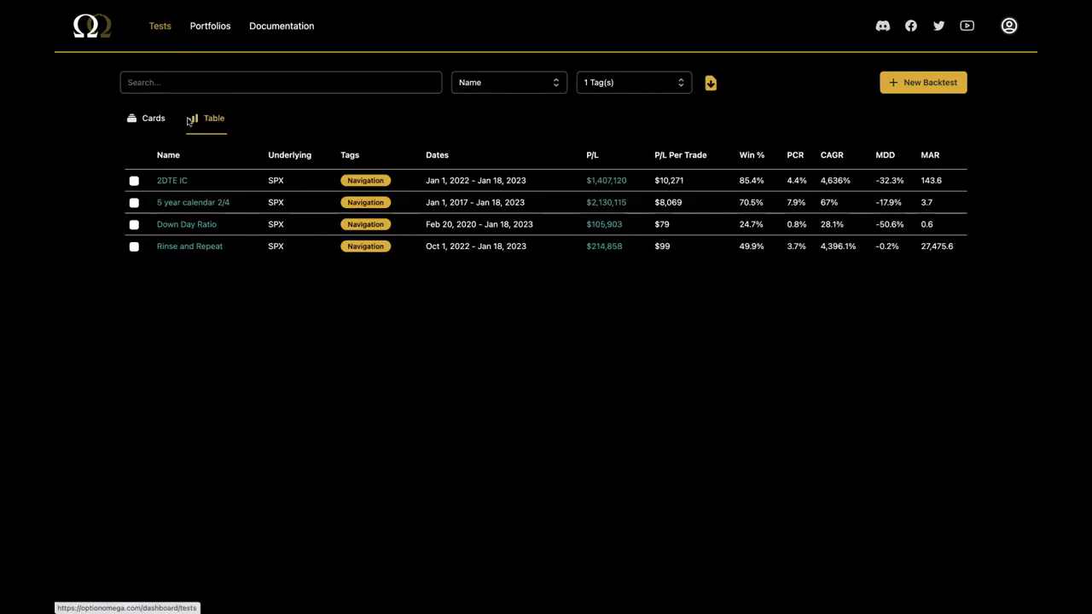
- Open the Down Day Ratio trade log and highlight the max loss and max profit of the Jan 13, 2023 2:51 pm trade
left_click(204, 226)
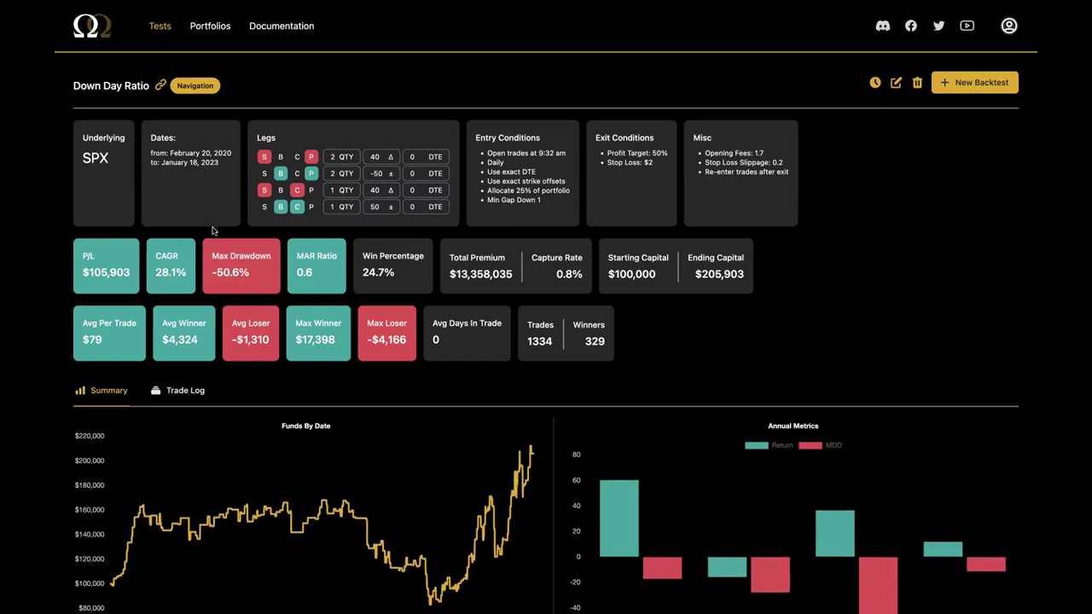
left_click(179, 396)
scroll(426, 349, "down", 4)
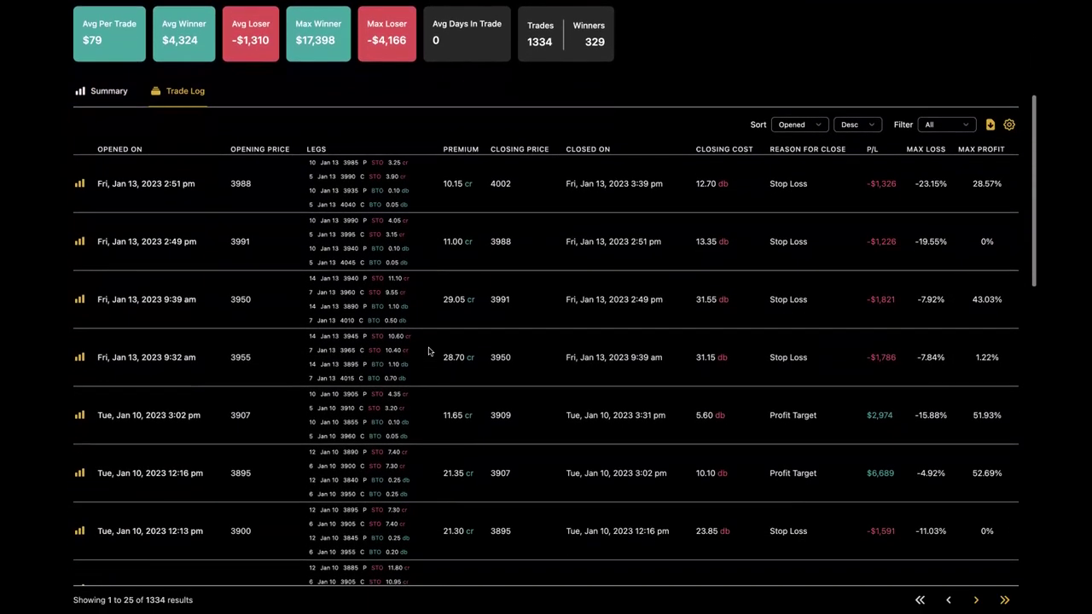
left_click_drag(1007, 183, 916, 182)
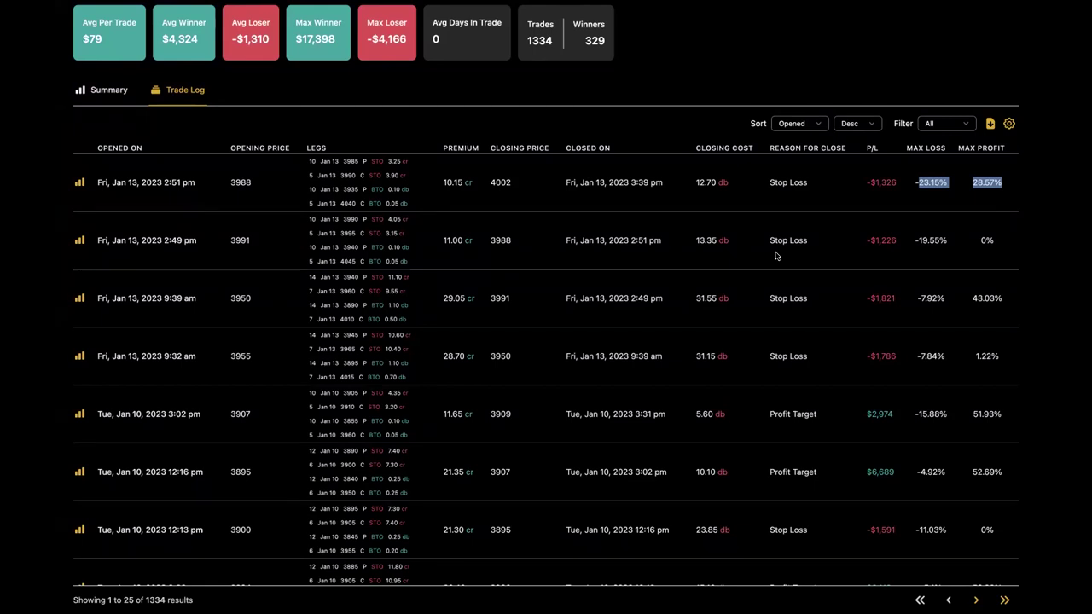
- Enable technical indicators in a new backtest based on the Down Day Ratio settings and examine the SMA entry options
scroll(776, 255, "up", 5)
left_click(873, 85)
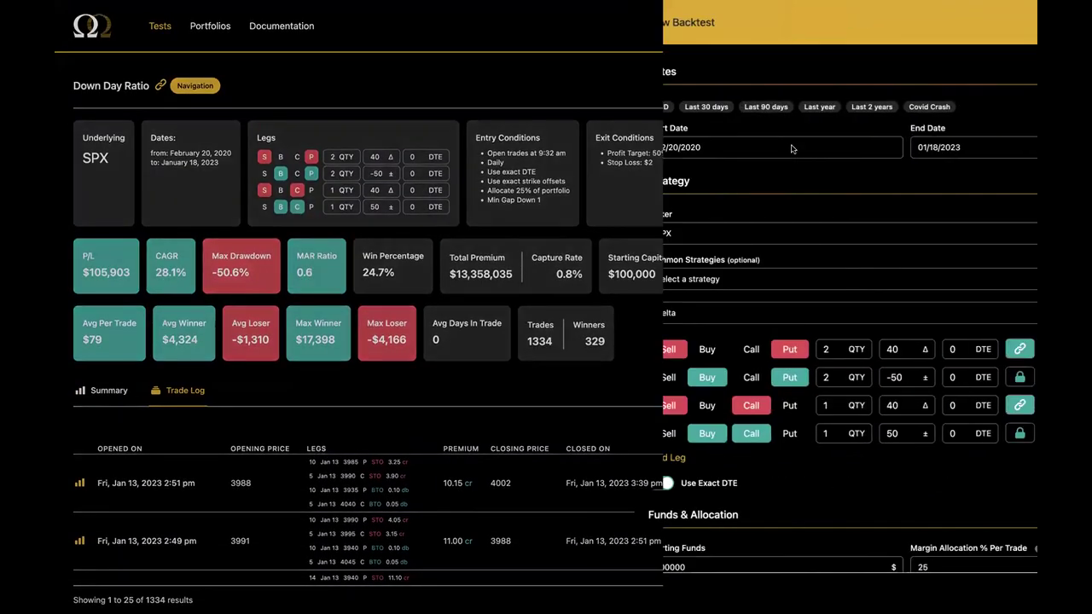
scroll(791, 149, "down", 6)
scroll(791, 149, "down", 2)
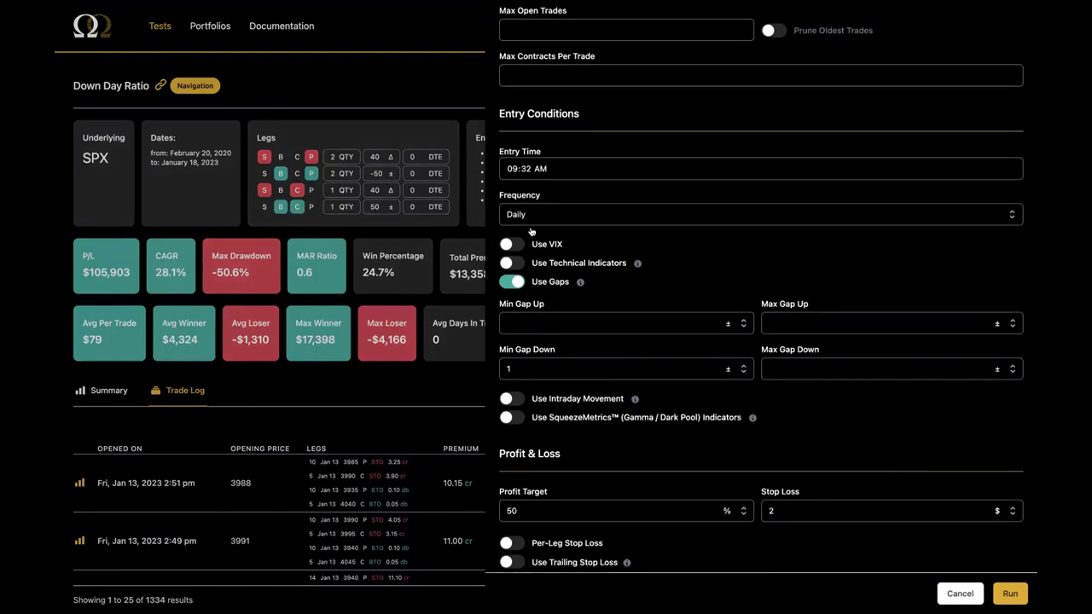
left_click(512, 262)
scroll(563, 282, "down", 2)
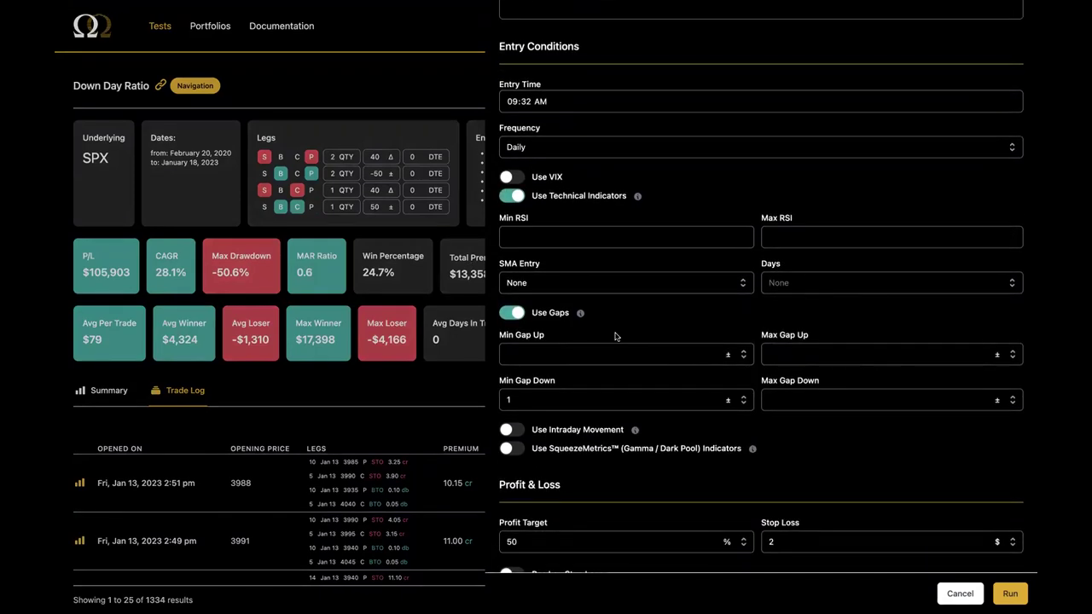
left_click(604, 287)
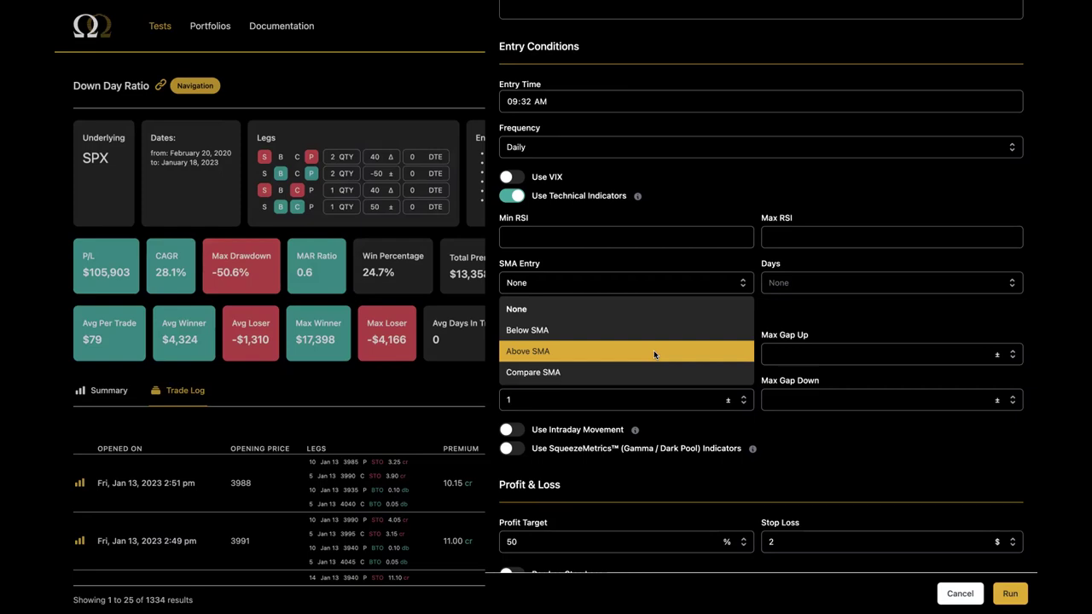
left_click(739, 224)
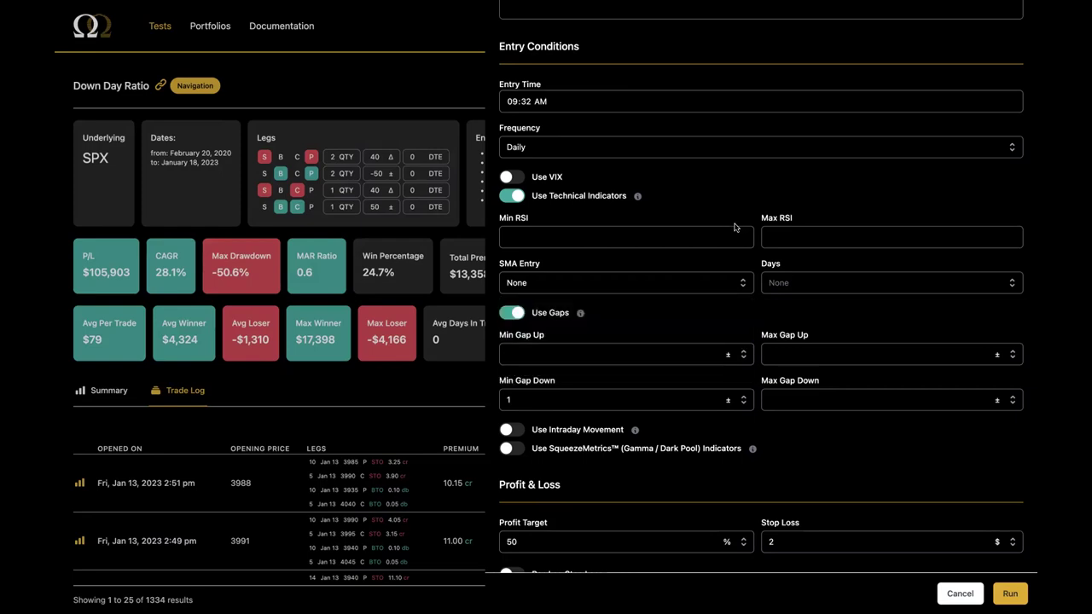
- Discard the new backtest draft, reopen the form to review its gap, exit and re-entry settings, and cancel it without running
left_click(956, 591)
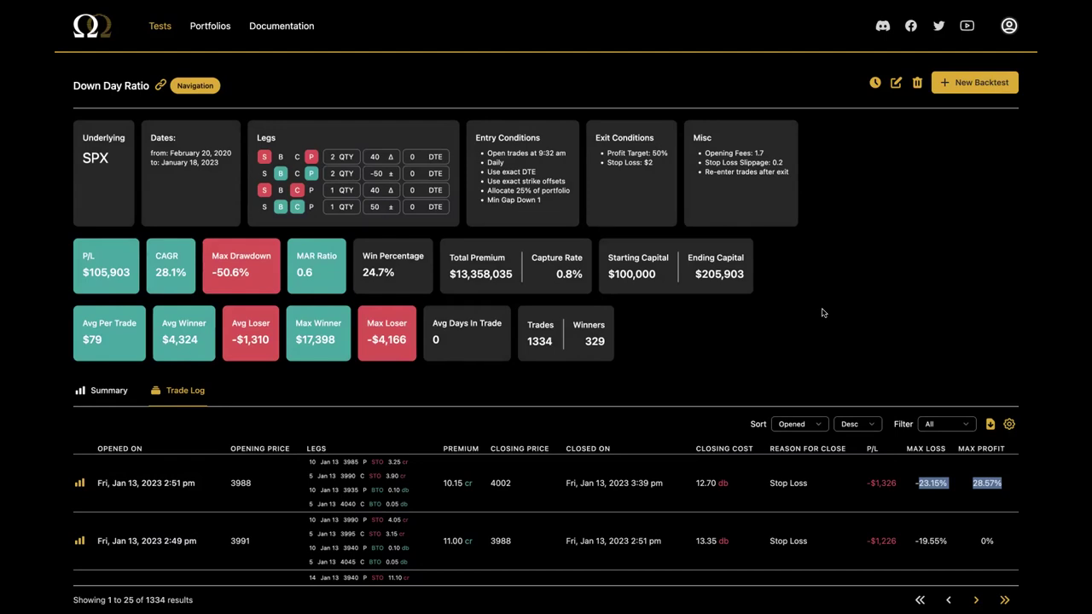
left_click(998, 83)
scroll(913, 117, "down", 5)
scroll(912, 118, "down", 5)
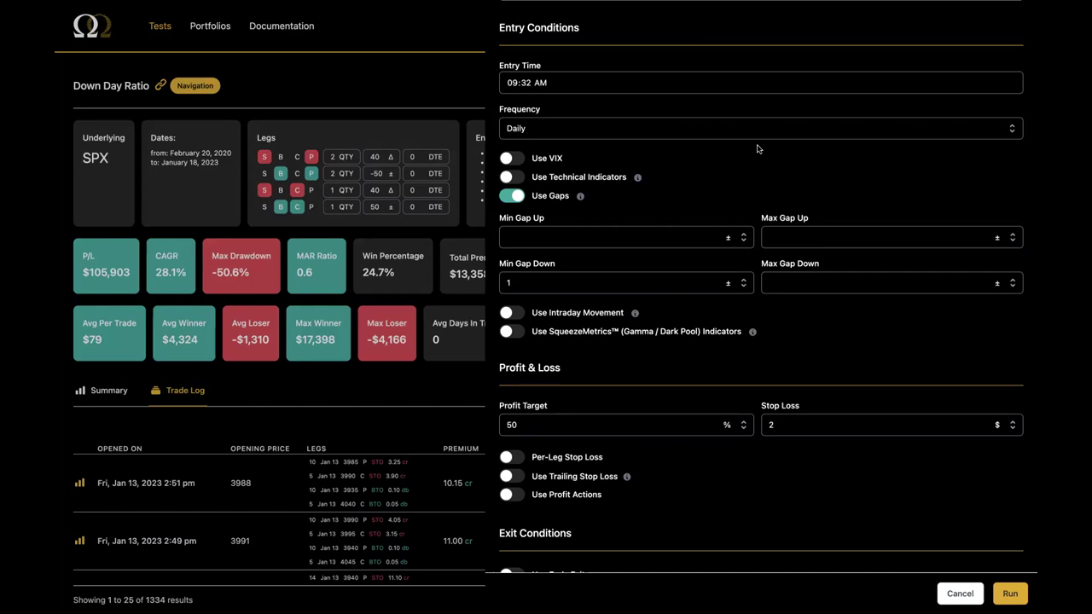
scroll(757, 149, "down", 12)
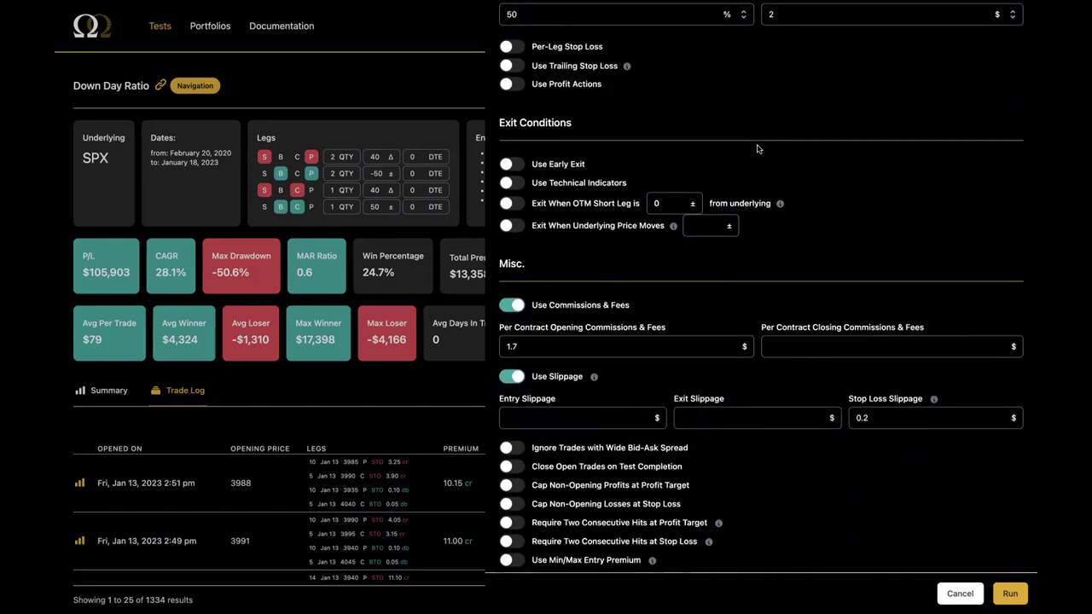
scroll(757, 149, "down", 3)
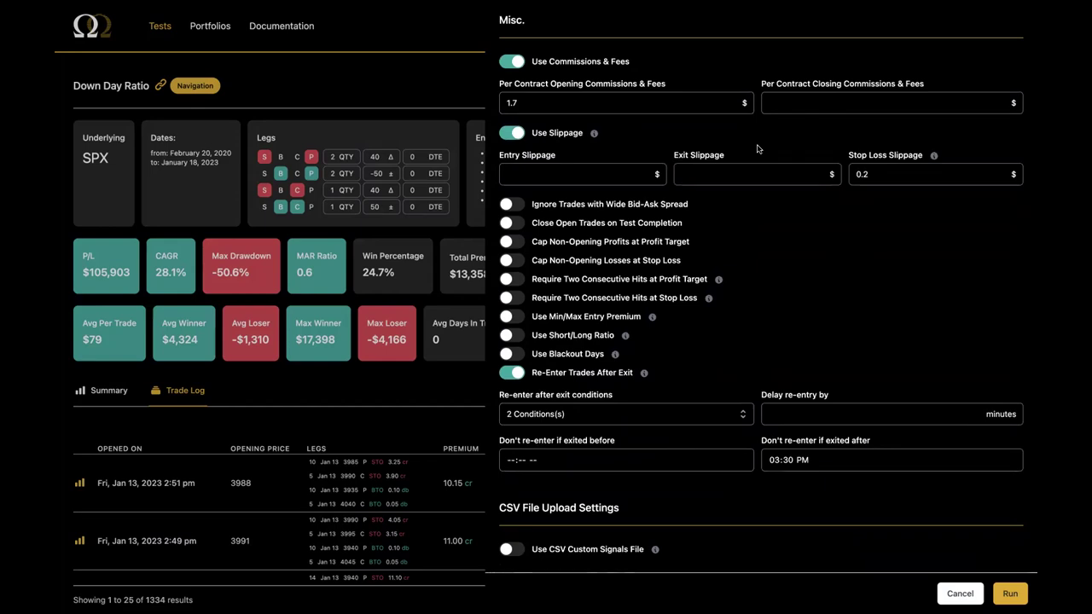
left_click(959, 593)
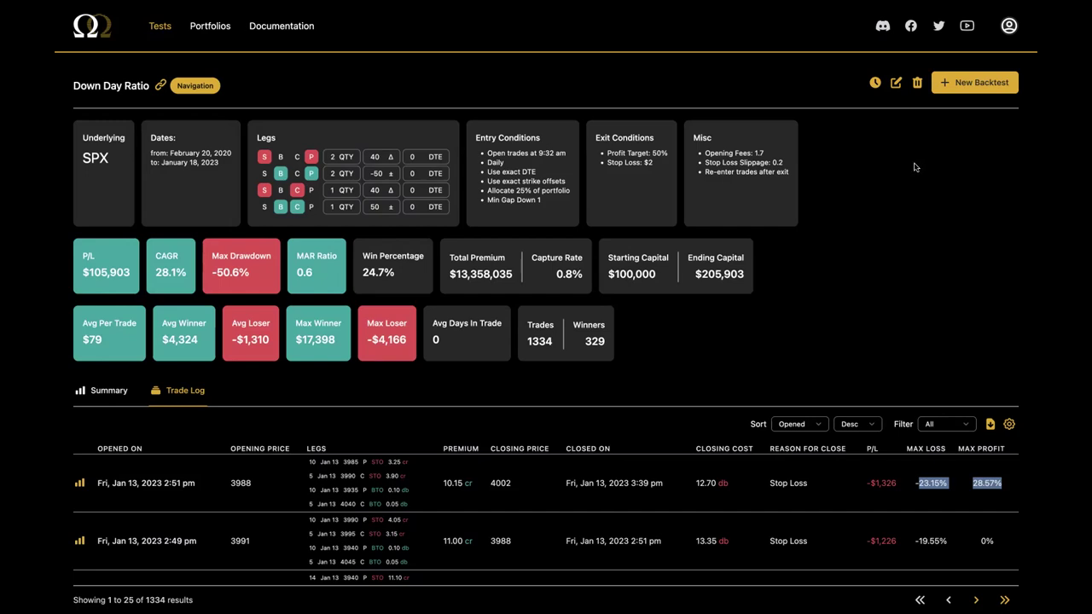
left_click(756, 158)
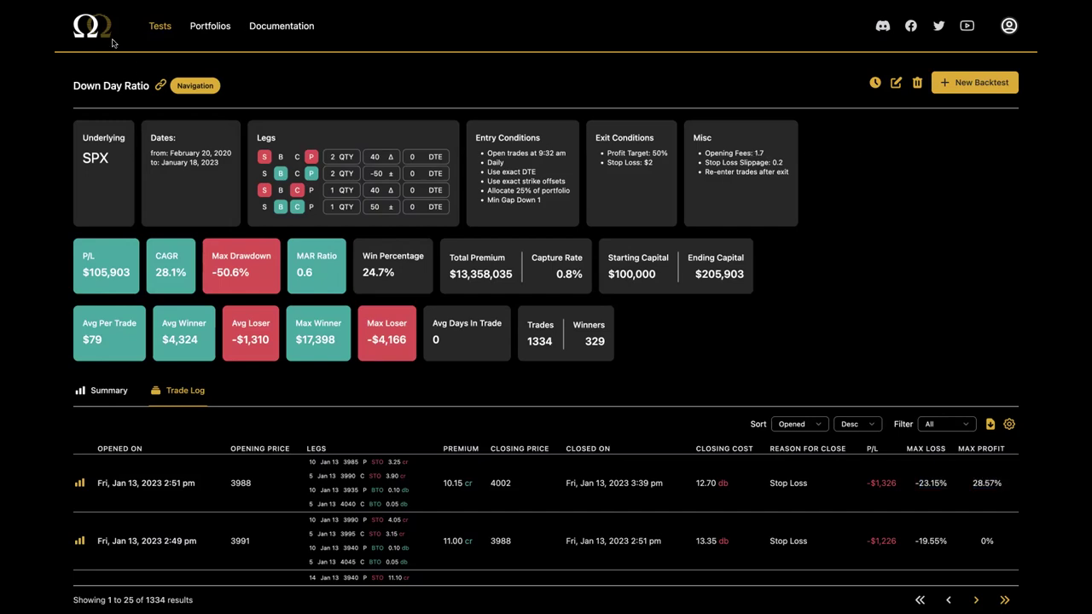
- Open the Rinse and Repeat backtest from the saved tests list and highlight its limit of one contract per trade
left_click(156, 26)
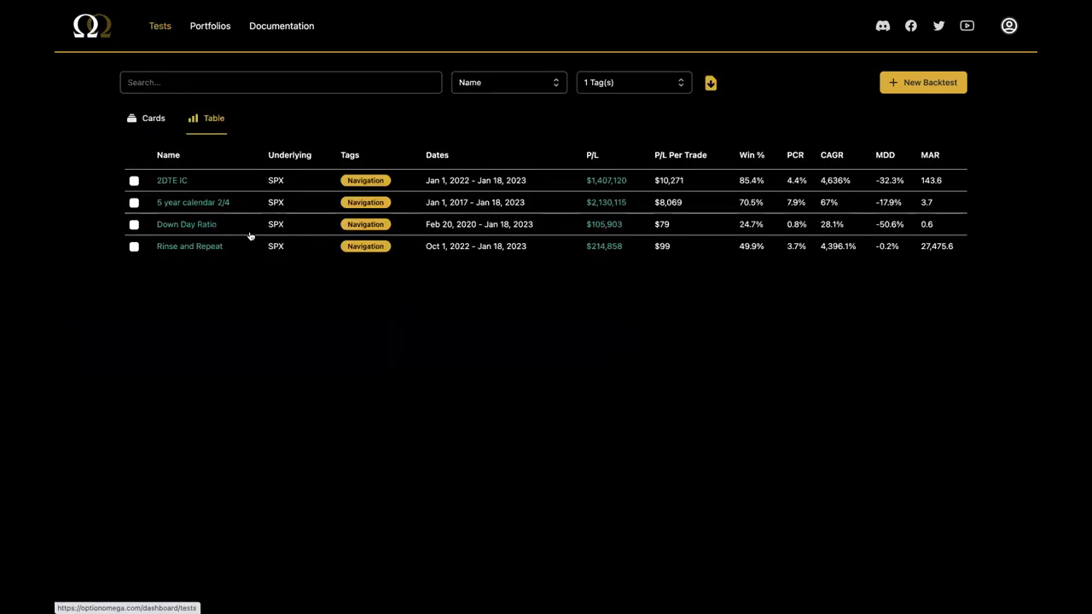
left_click(219, 250)
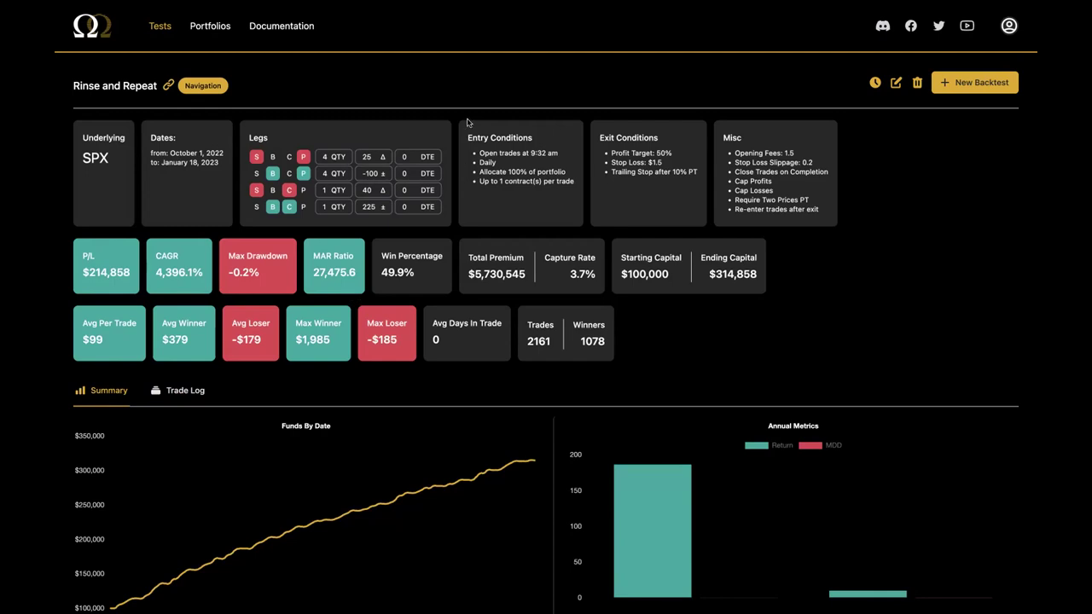
triple_click(473, 178)
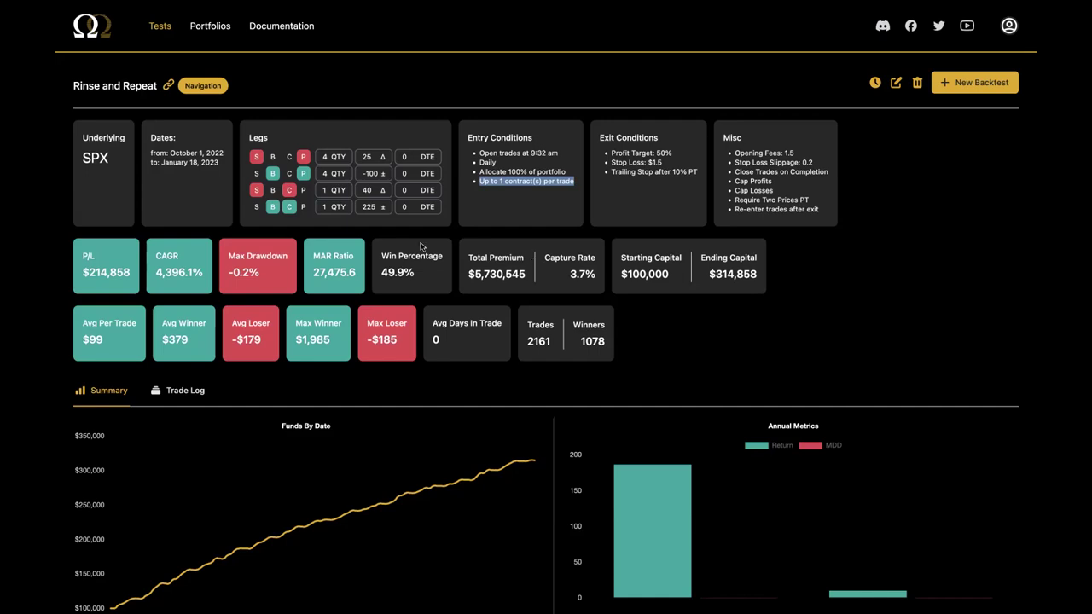
left_click(79, 235)
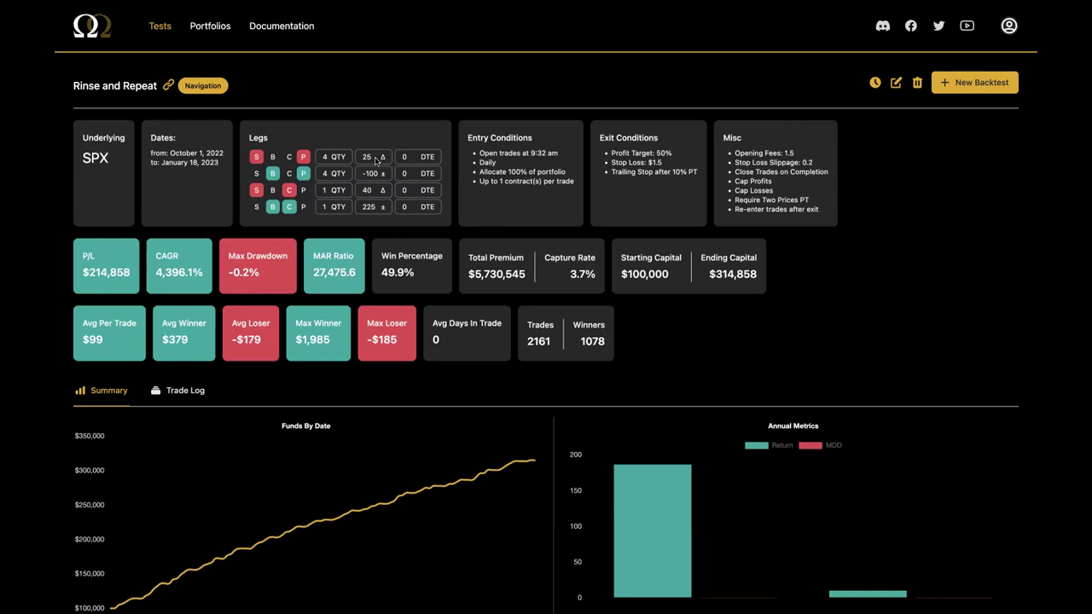
- Highlight the two put legs, the daily 9:32 am entry and allocation conditions, and the contract limit per trade
left_click_drag(378, 161, 329, 158)
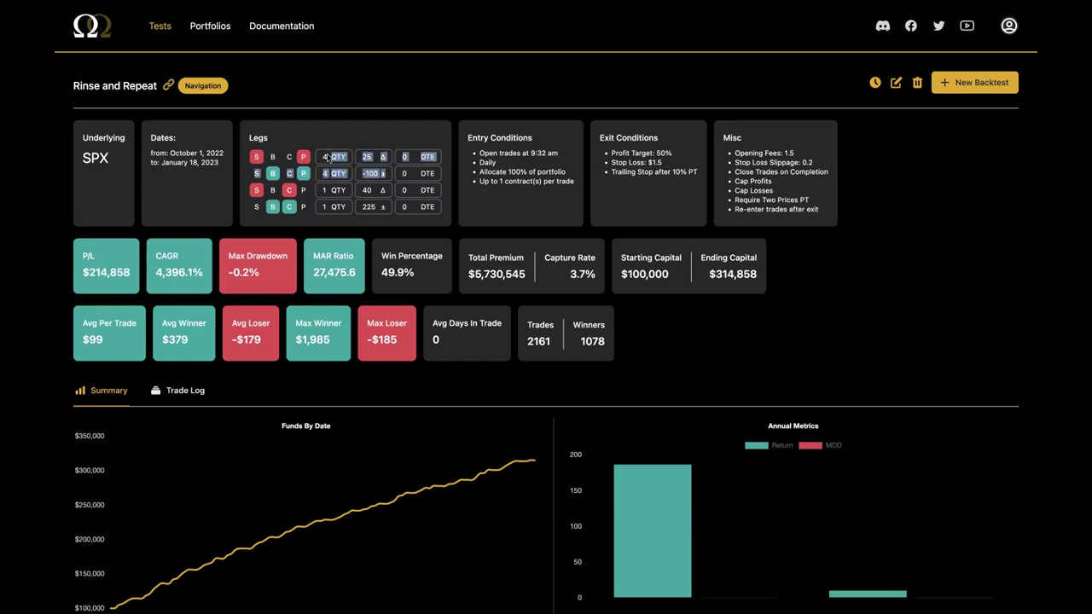
left_click(443, 198)
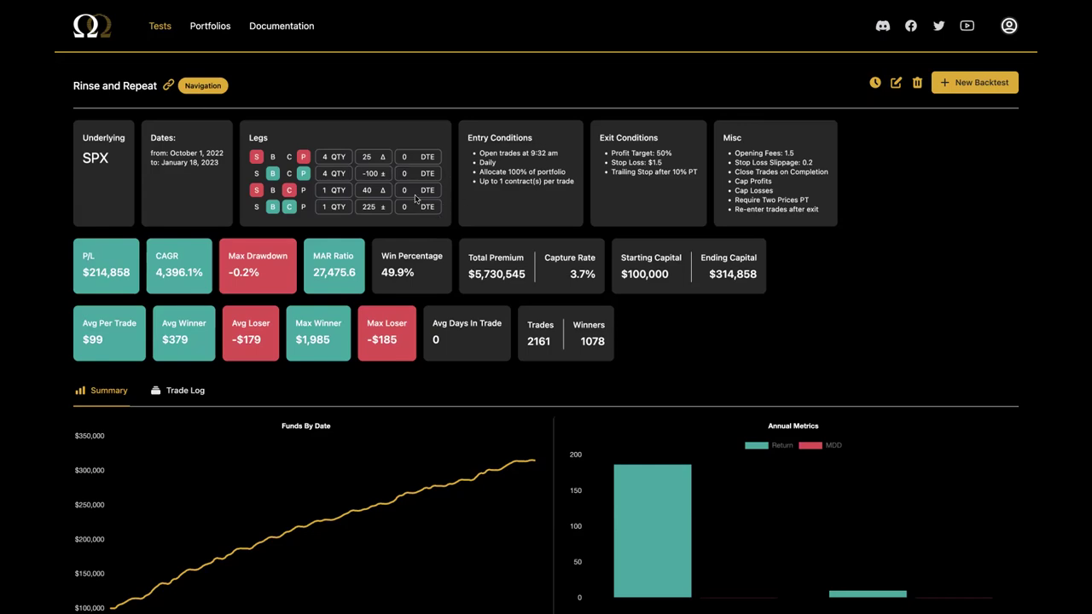
left_click_drag(547, 166, 476, 151)
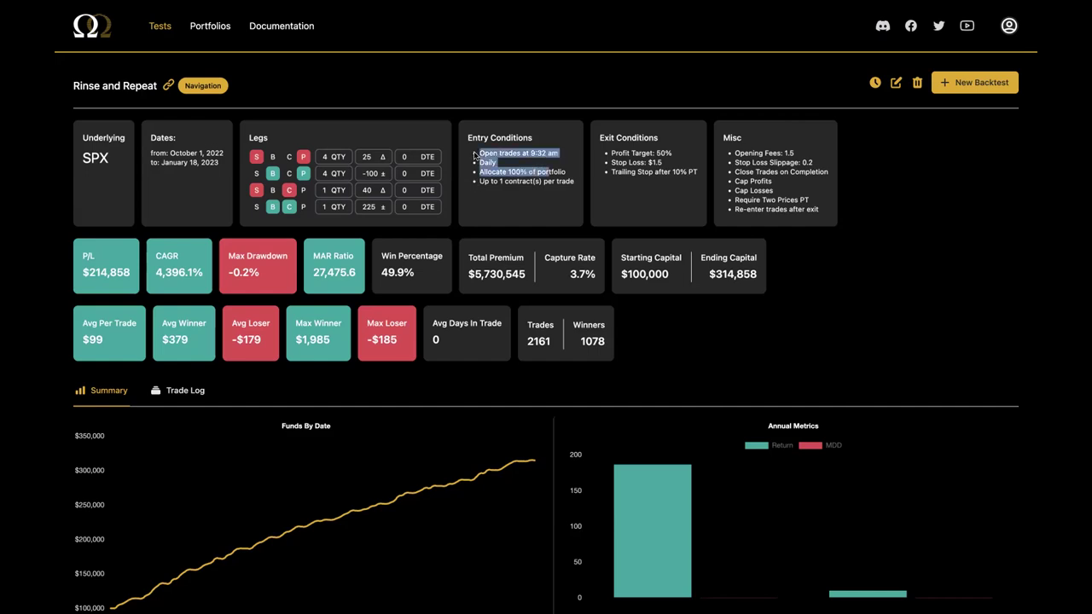
left_click(548, 207)
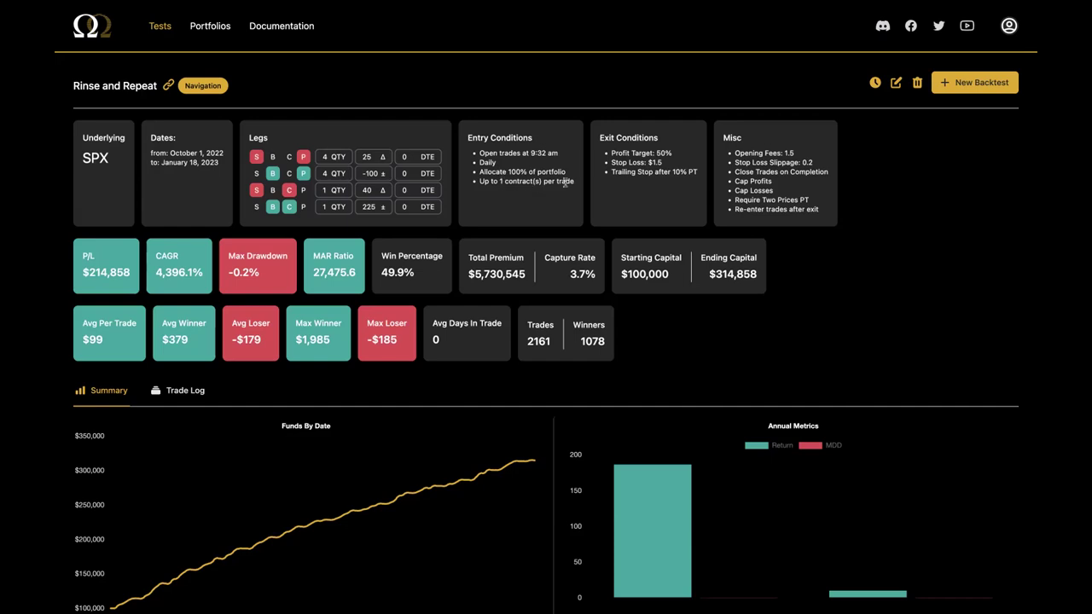
left_click_drag(576, 181, 475, 184)
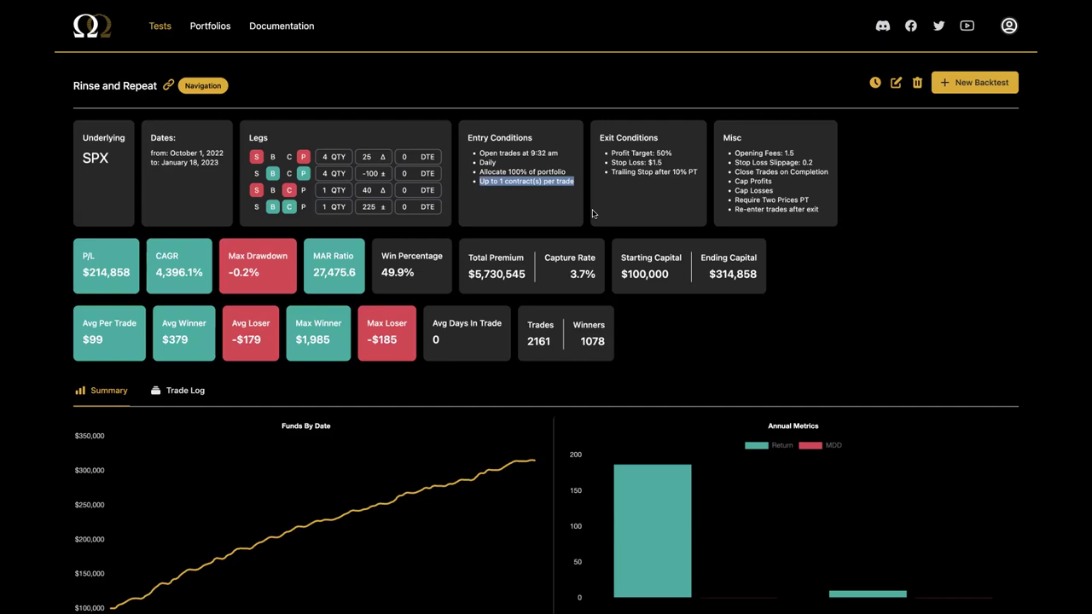
- Highlight the profit target, stop loss and trailing stop in the Rinse and Repeat exit conditions one at a time
left_click(674, 159)
left_click_drag(673, 159, 611, 155)
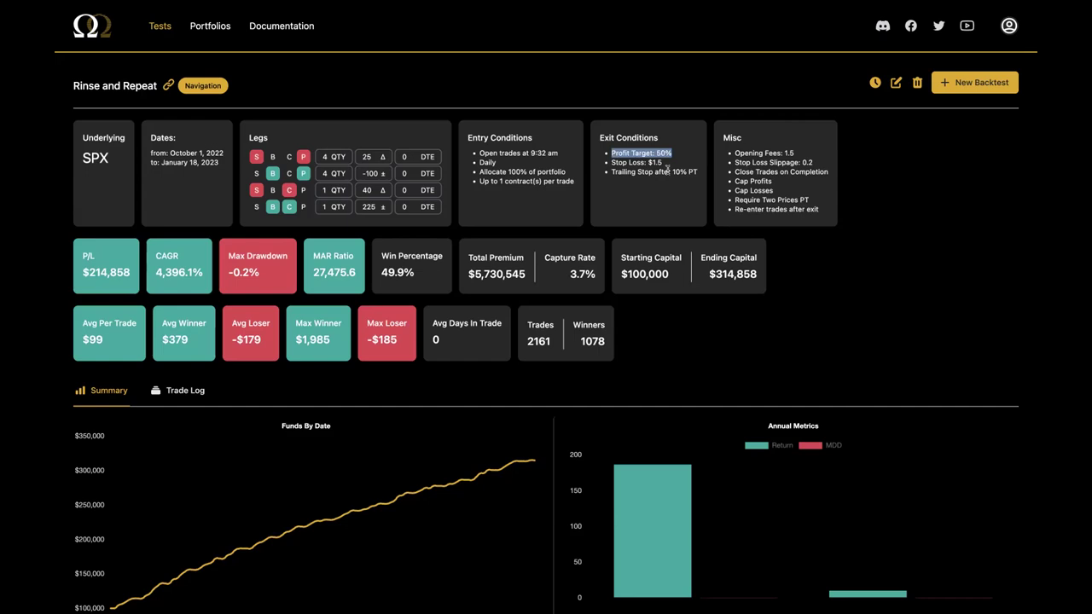
left_click_drag(670, 162, 611, 162)
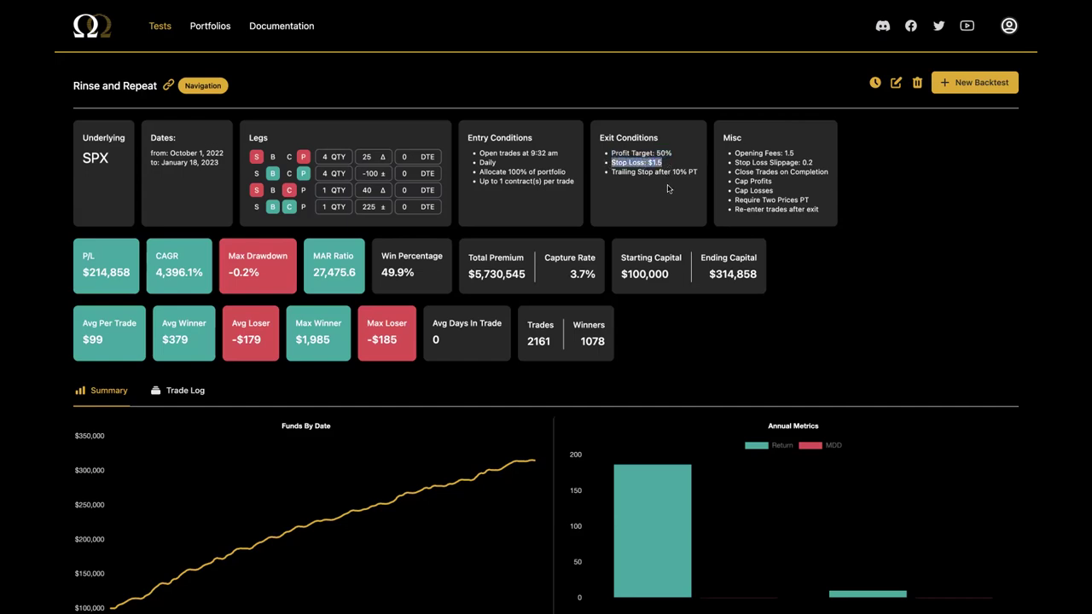
left_click_drag(700, 174, 613, 171)
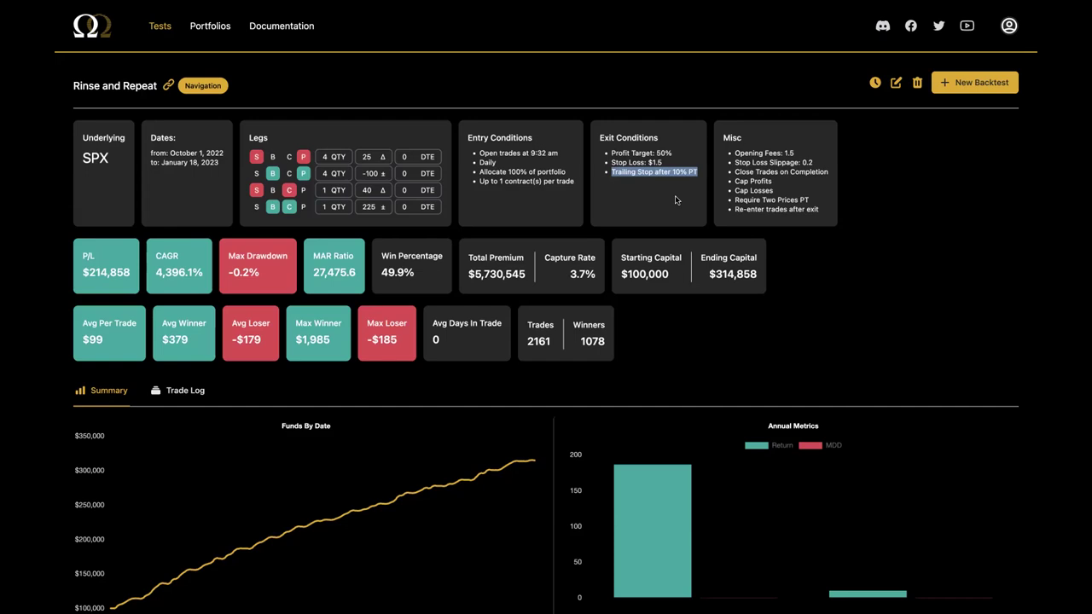
left_click(761, 159)
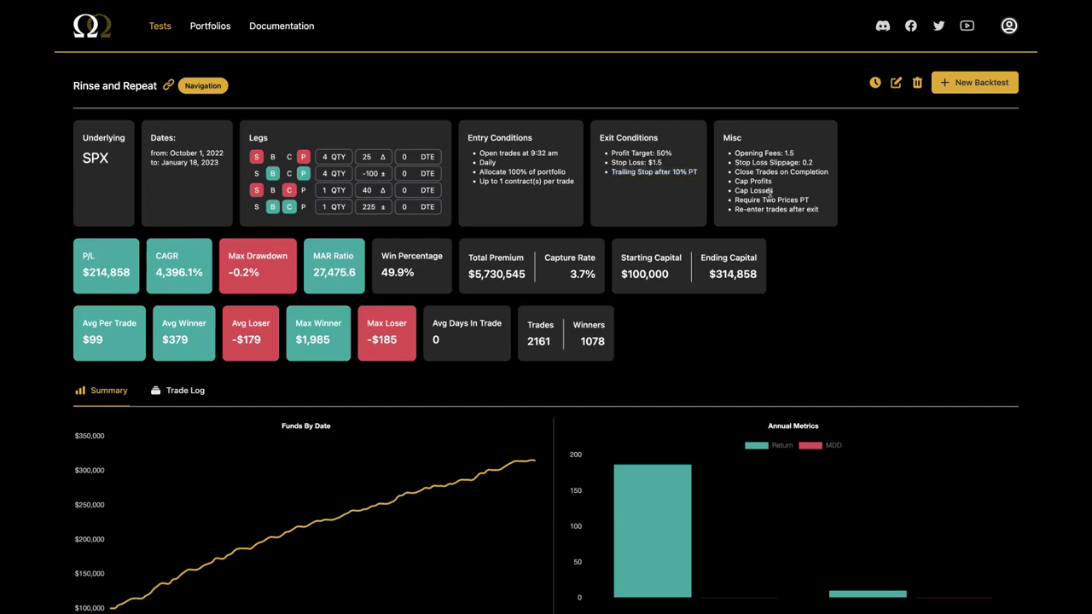
- Highlight the miscellaneous settings of Rinse and Repeat, including capped profits and losses, two required prices and re-entry after exit
left_click_drag(822, 214, 739, 137)
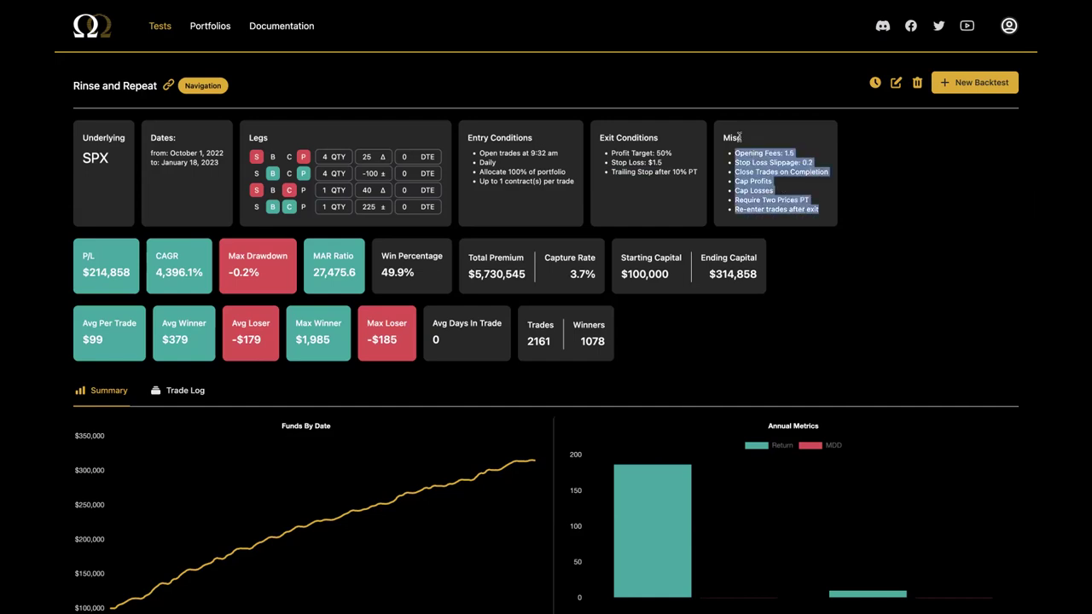
left_click(796, 181)
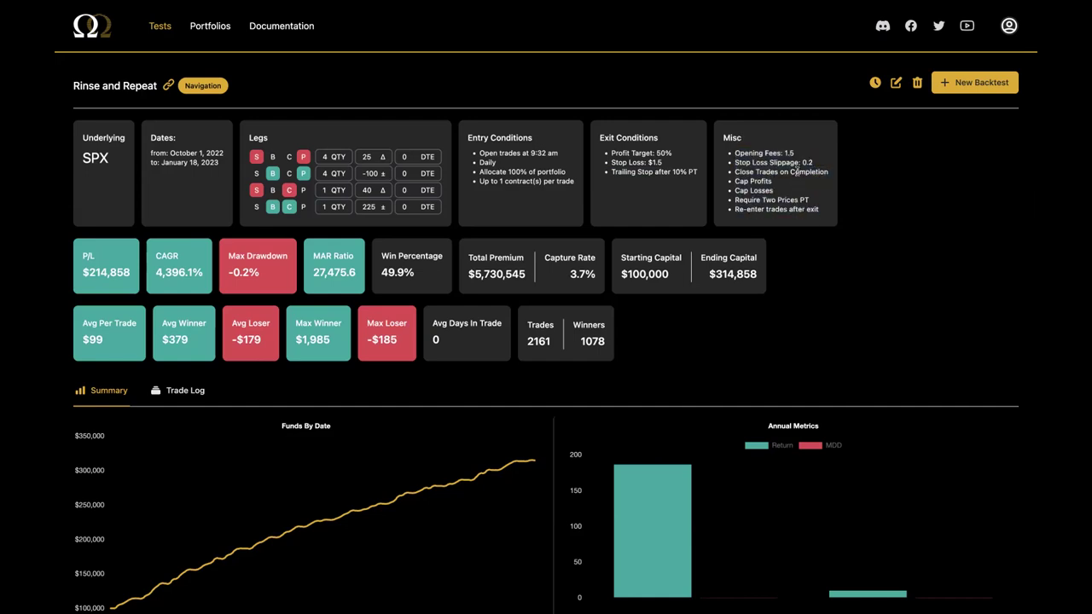
left_click_drag(815, 163, 736, 162)
left_click_drag(820, 171, 736, 180)
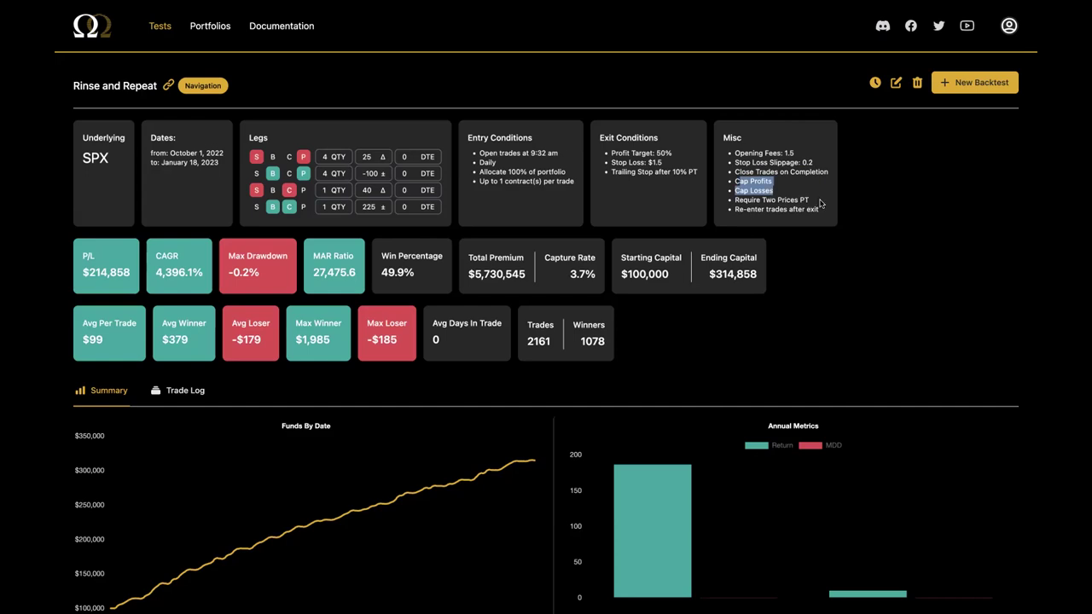
left_click_drag(821, 201, 727, 200)
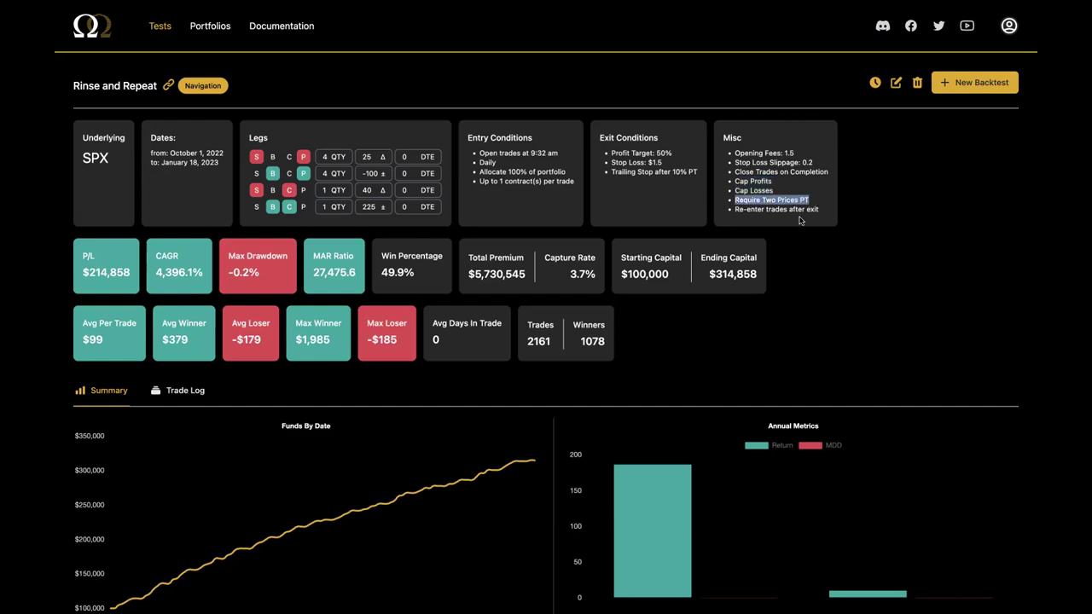
left_click_drag(826, 210, 732, 210)
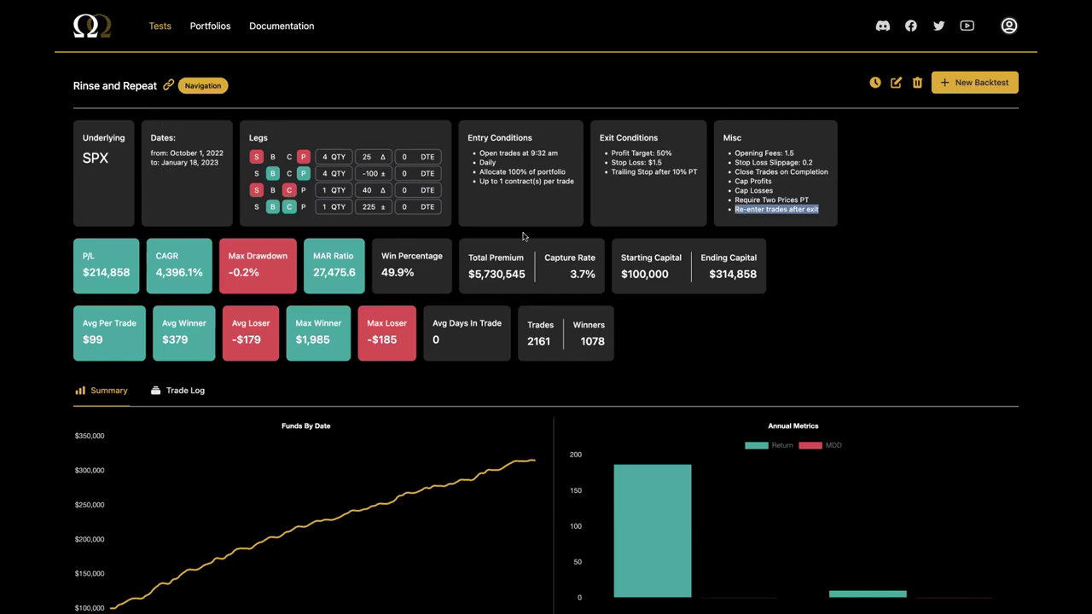
left_click(776, 195)
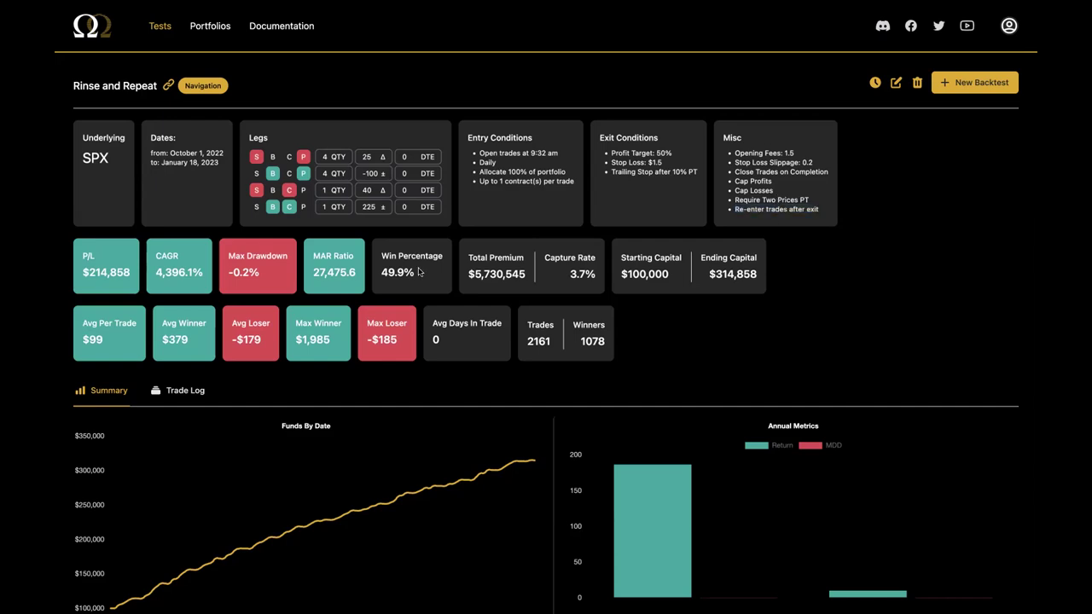
- Open the Rinse and Repeat trade log and look through the Jan 18, 2023 trades down to the end of the first page
left_click(166, 391)
scroll(353, 349, "down", 5)
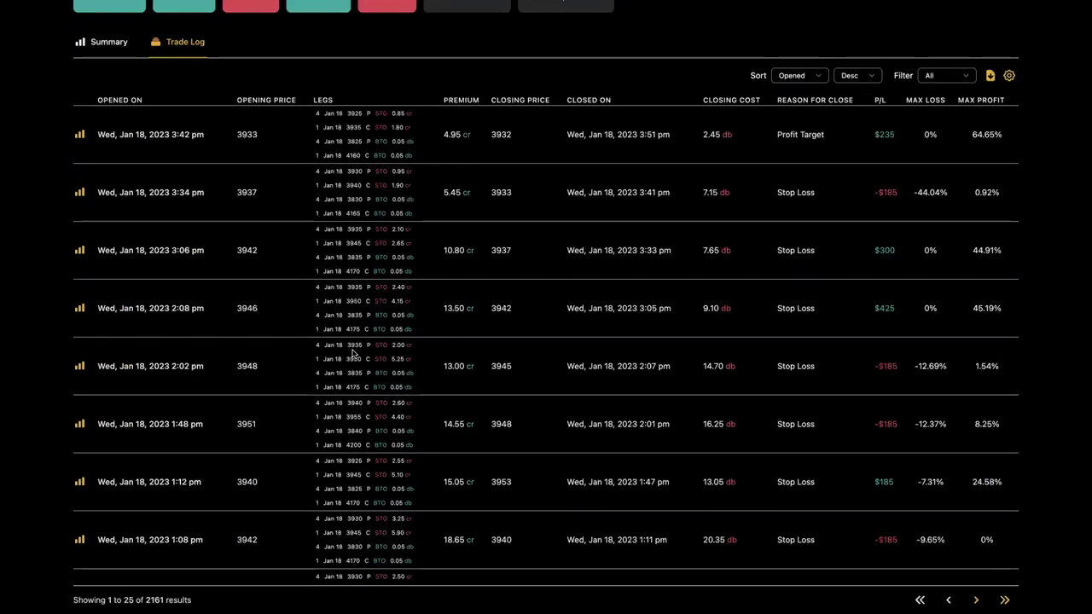
scroll(353, 352, "down", 4)
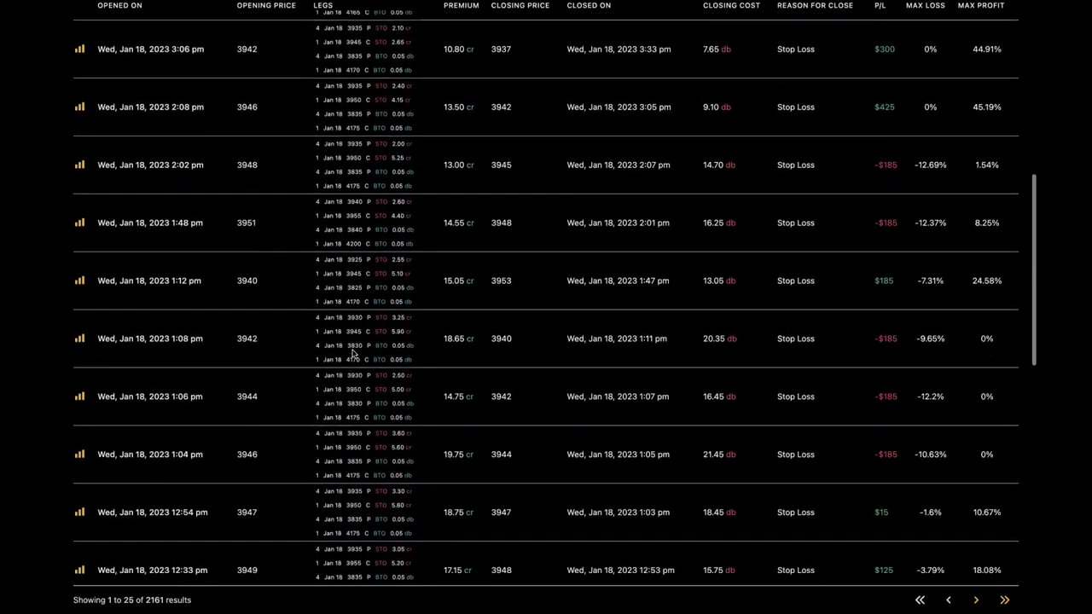
scroll(354, 352, "down", 4)
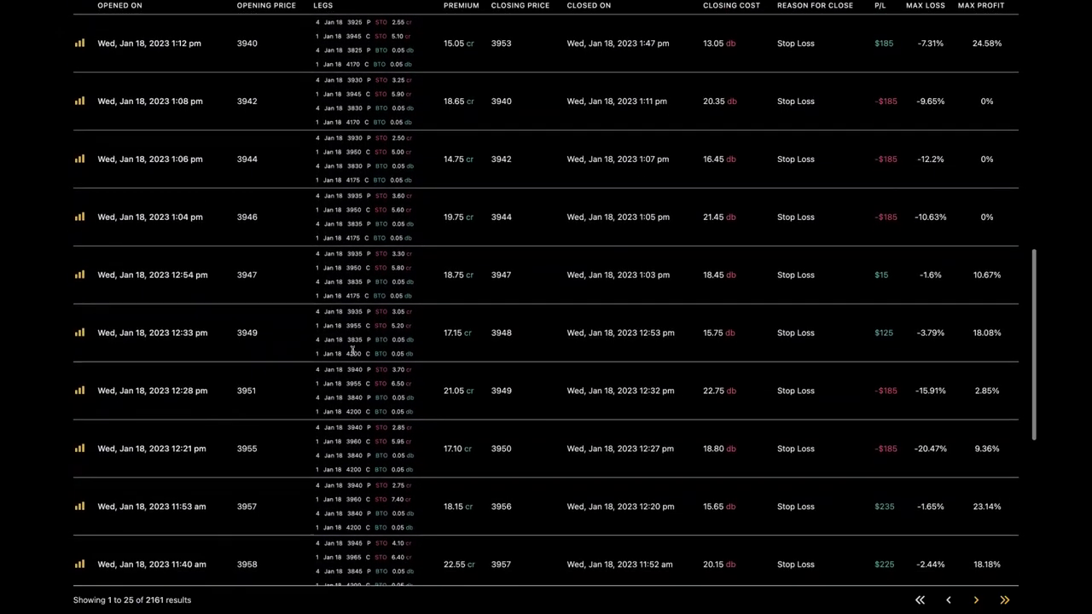
scroll(353, 352, "down", 6)
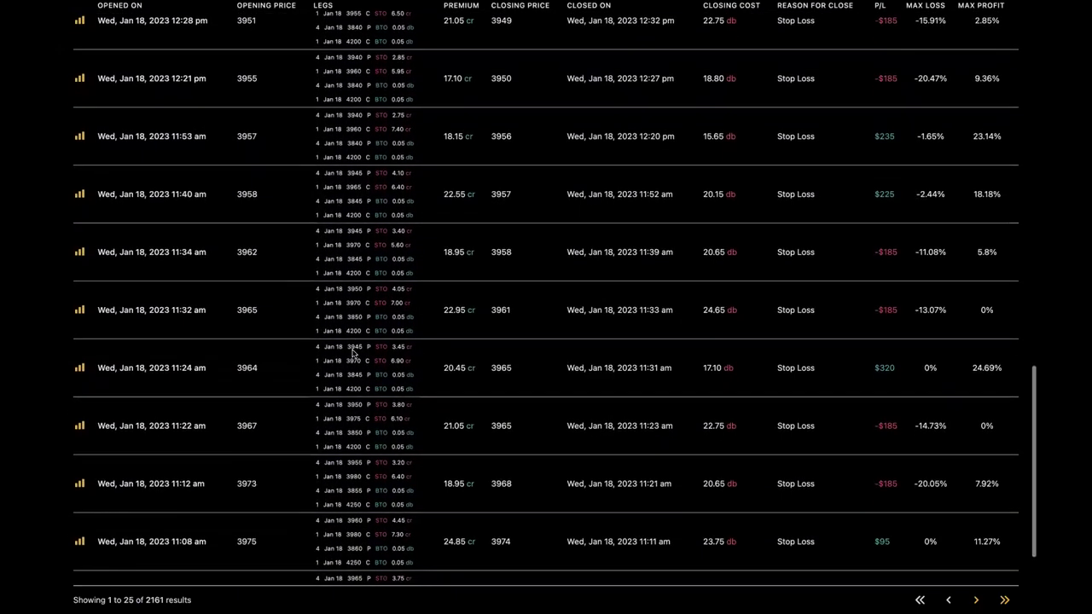
scroll(354, 353, "down", 1)
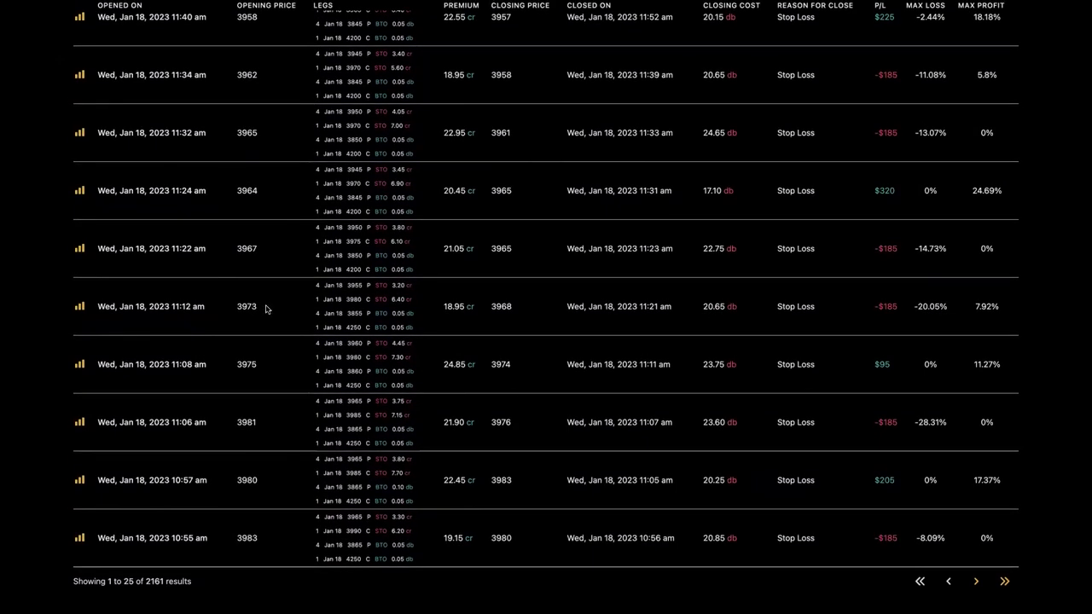
- Review the earlier trades on the second page of the trade log and return to the first page
left_click(977, 581)
scroll(792, 468, "up", 5)
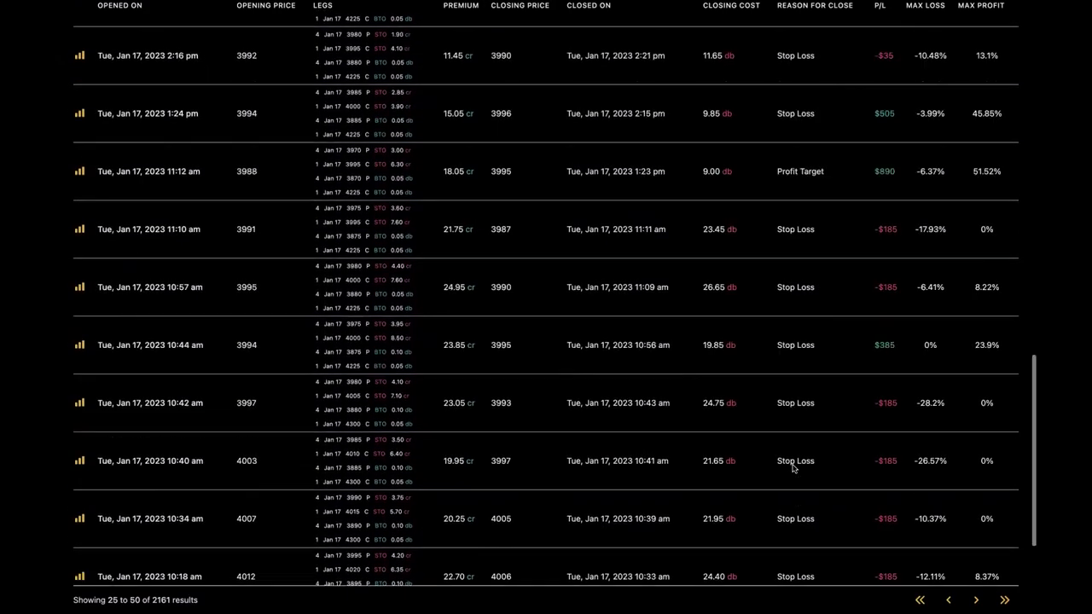
scroll(600, 383, "up", 3)
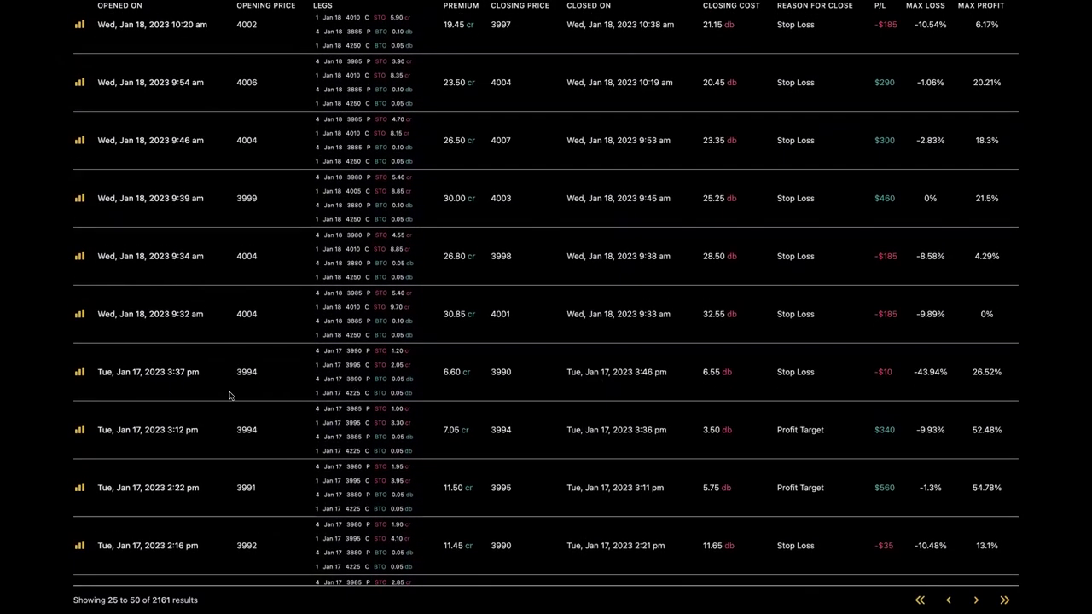
scroll(229, 395, "up", 1)
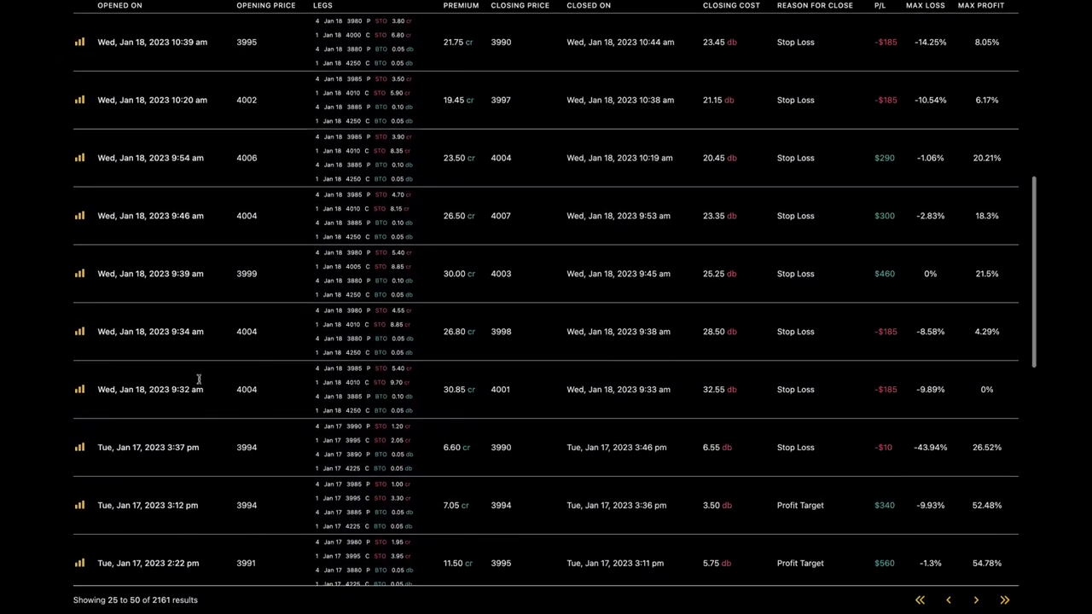
scroll(199, 379, "up", 1)
scroll(198, 379, "up", 4)
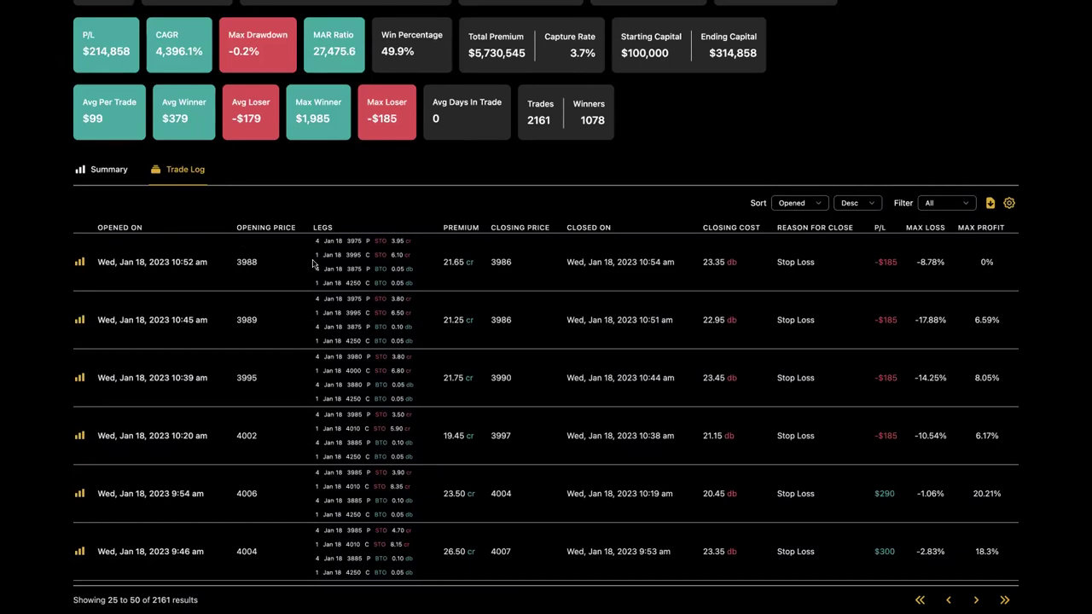
left_click(948, 600)
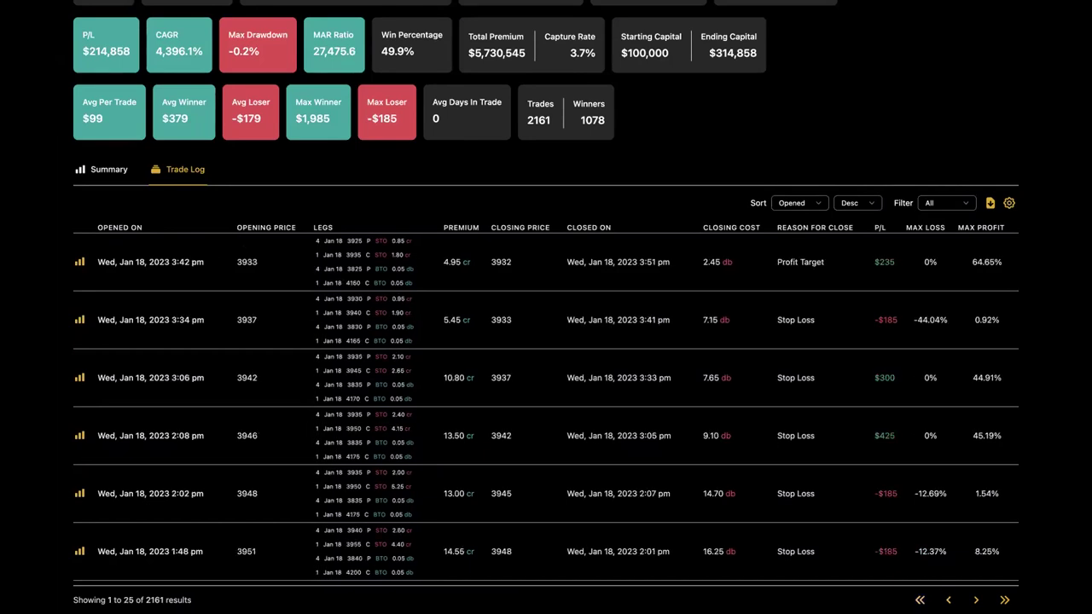
- Look through the Jan 18, 2023 trades on the trade log's first page and return to the backtest statistics
scroll(537, 370, "down", 5)
scroll(536, 371, "down", 9)
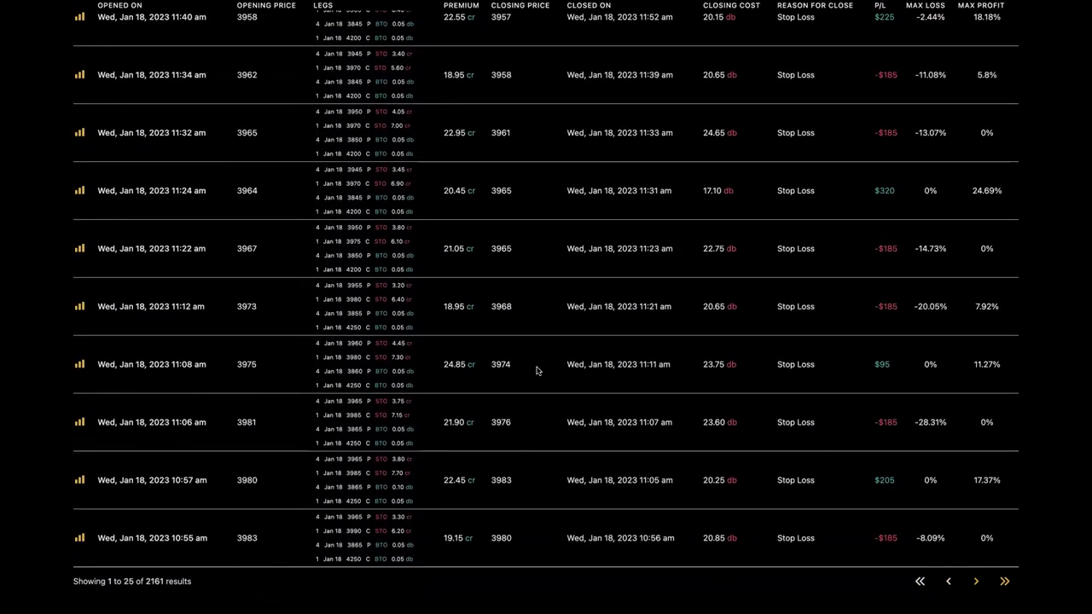
scroll(536, 370, "up", 15)
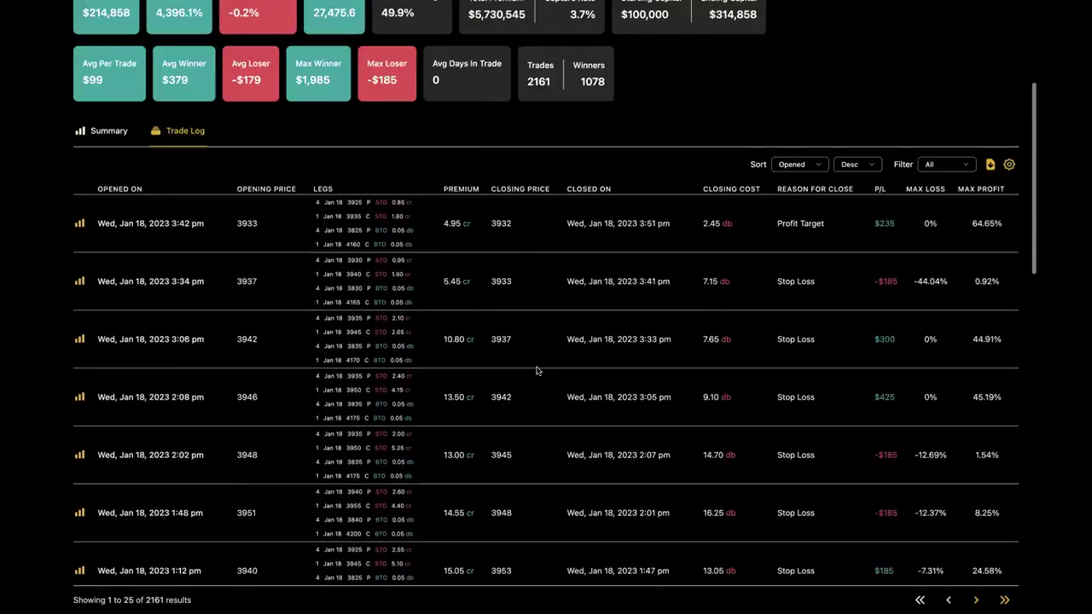
scroll(537, 370, "down", 3)
scroll(537, 371, "down", 1)
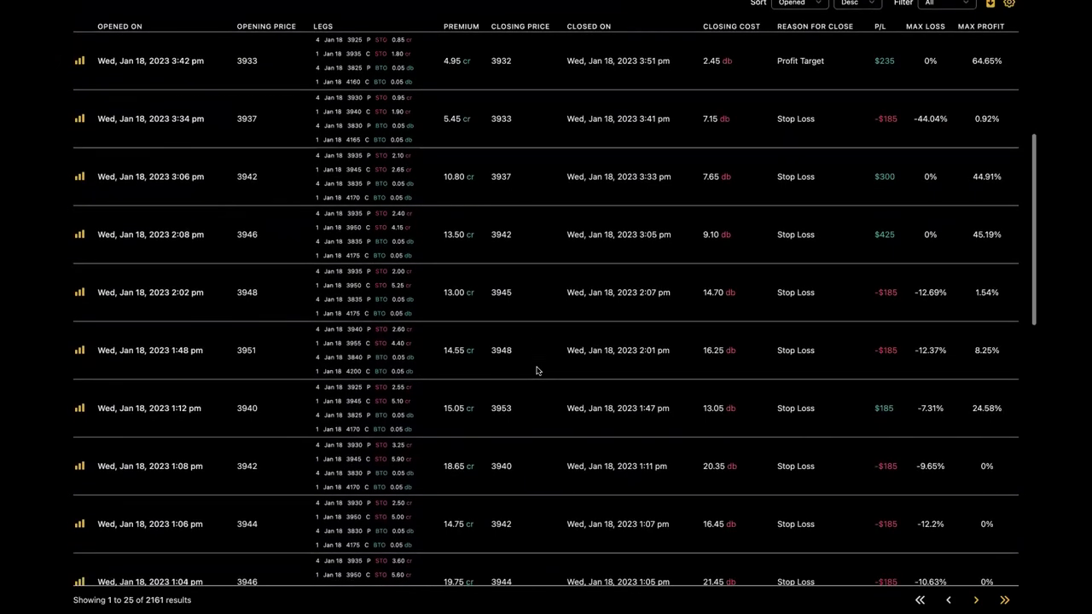
scroll(537, 370, "up", 4)
scroll(537, 370, "up", 1)
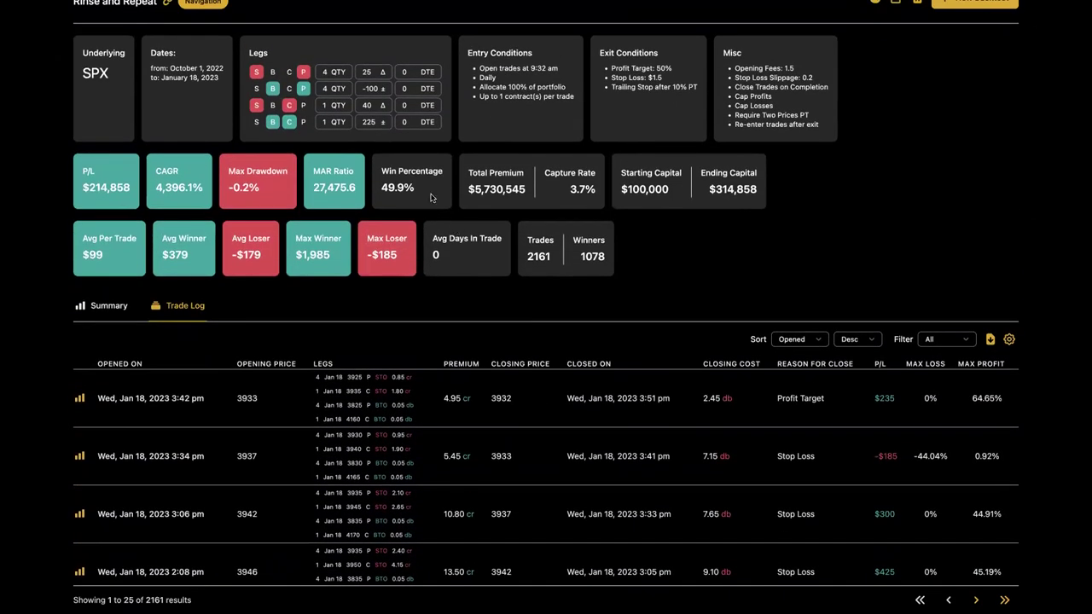
- Highlight the win percentage of Rinse and Repeat, look over the logged trades again, and highlight the max drawdown
left_click_drag(425, 192, 378, 169)
left_click(536, 279)
scroll(537, 279, "down", 10)
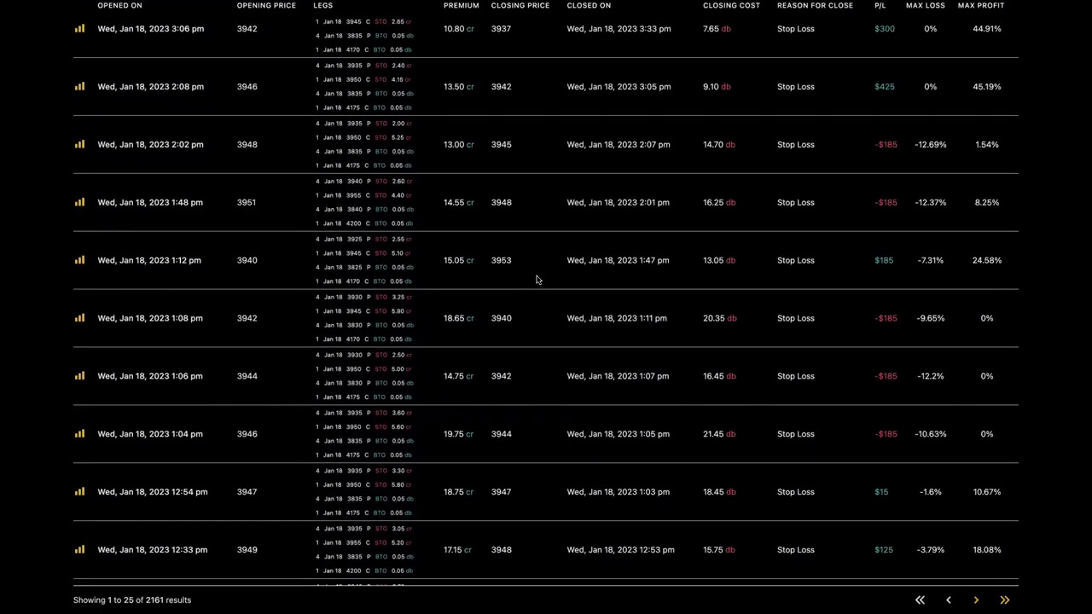
scroll(537, 279, "up", 10)
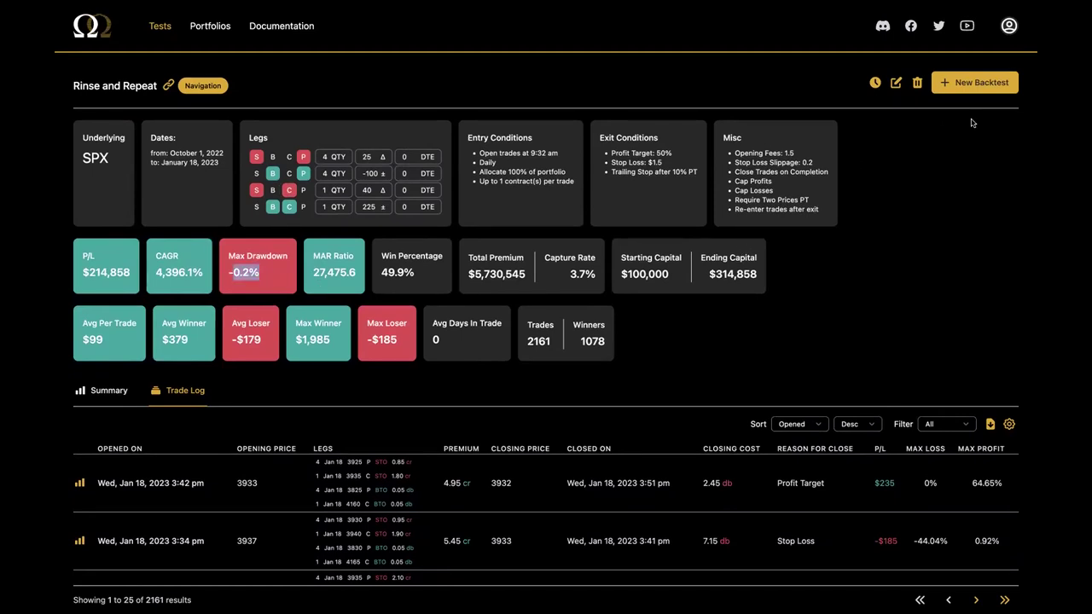
- Highlight the Cap Losses setting, turn off capping non-opening losses at the stop loss, and rerun the backtest
left_click(954, 168)
left_click_drag(777, 189, 730, 190)
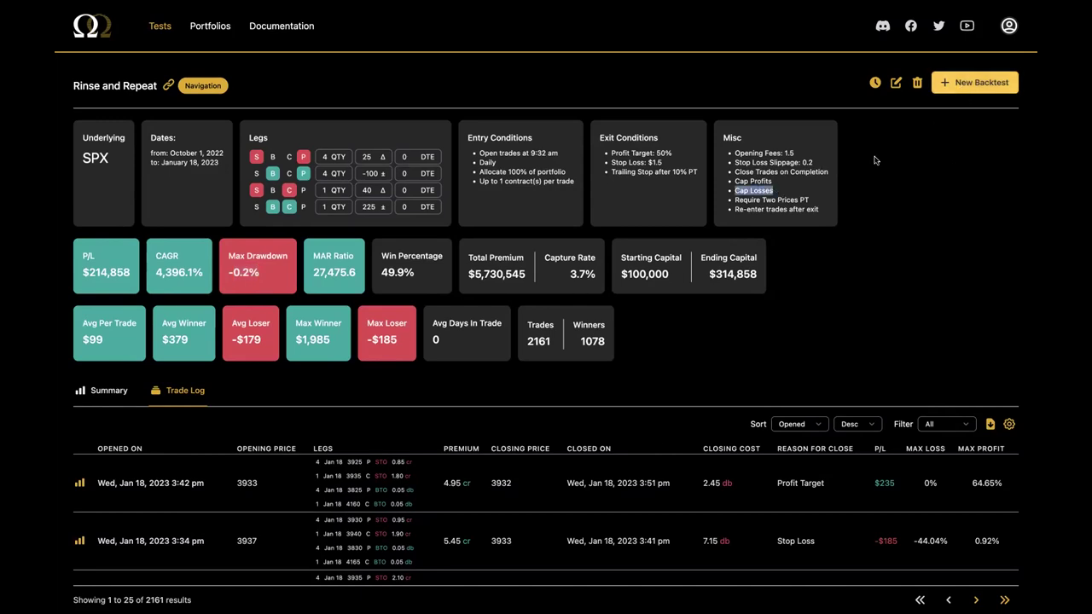
left_click(896, 82)
scroll(817, 222, "down", 20)
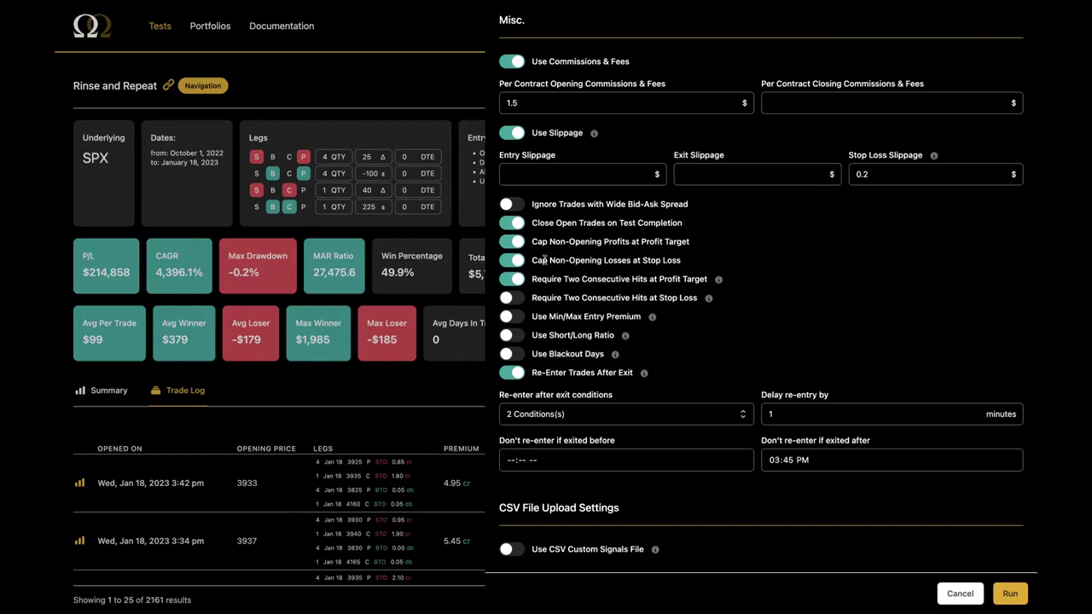
left_click(513, 260)
left_click(1007, 595)
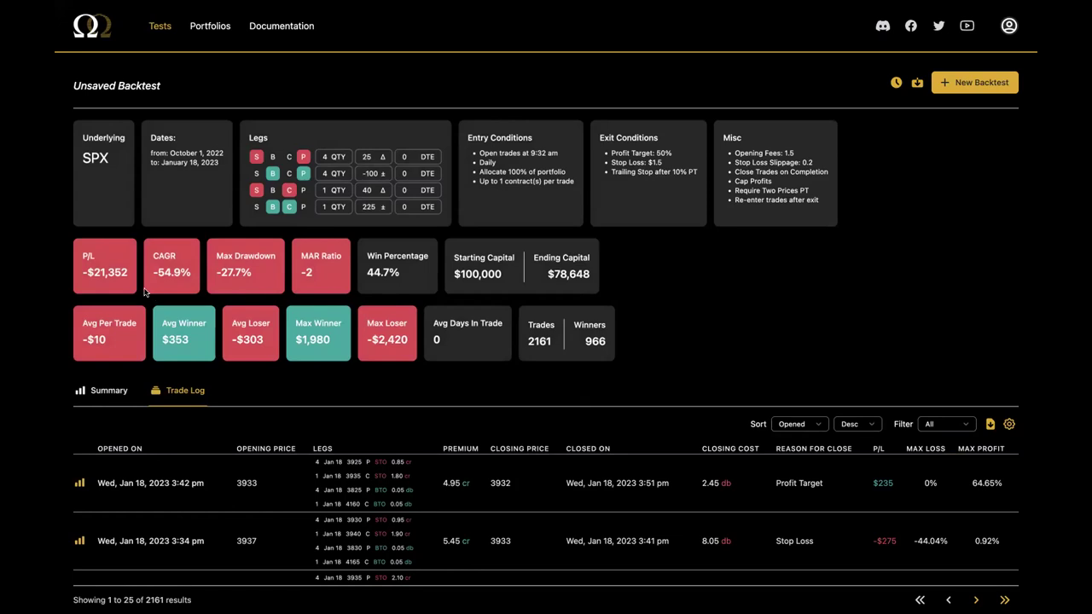
- Highlight the P/L of the rerun backtest and look through the P/L of its Jan 18, 2023 trades
double_click(83, 269)
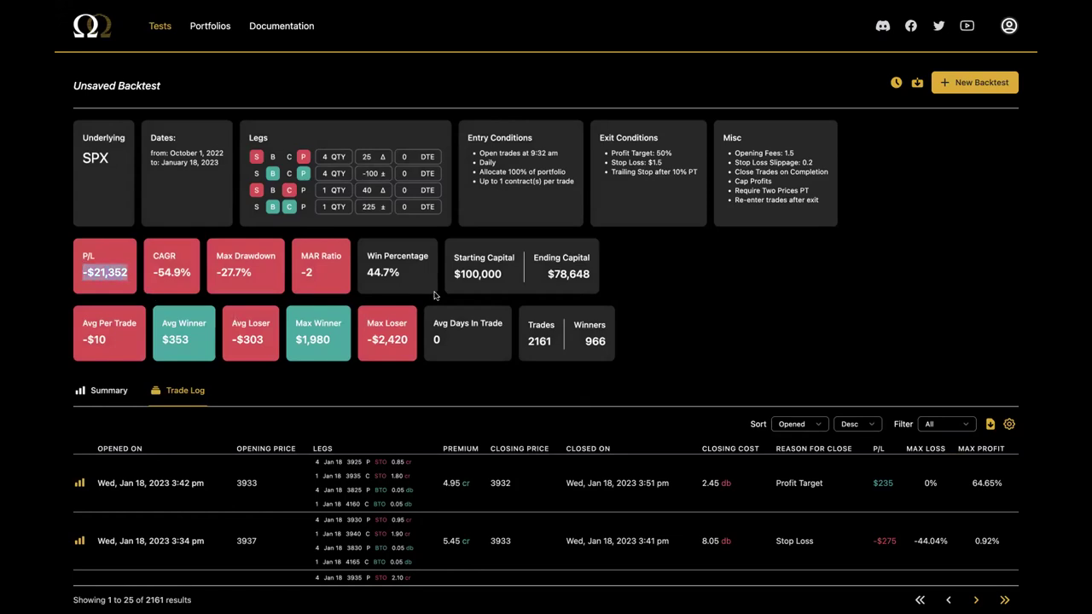
scroll(433, 295, "down", 2)
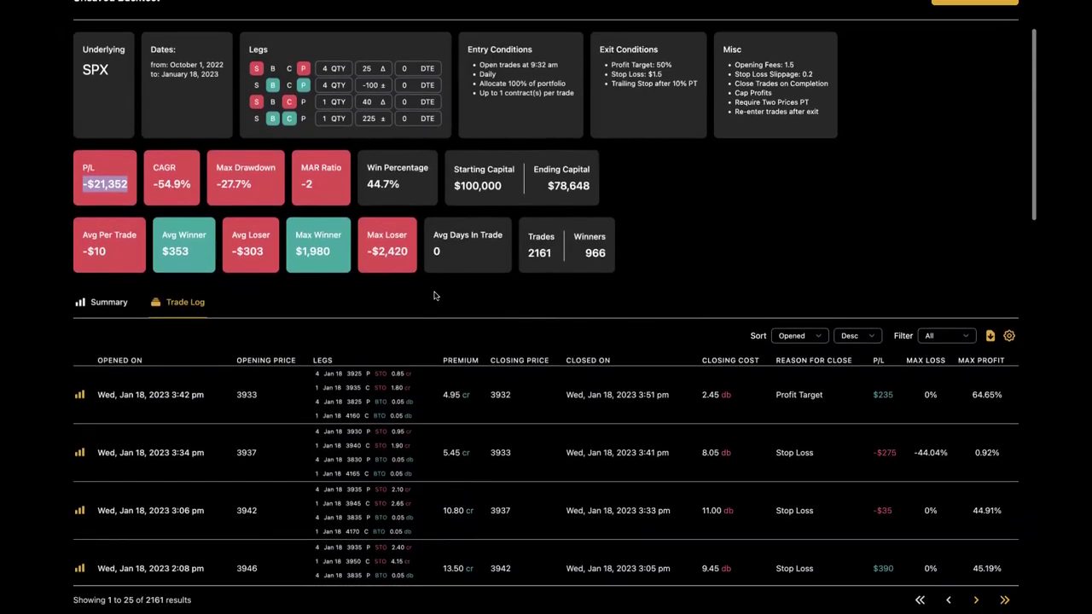
scroll(433, 295, "up", 1)
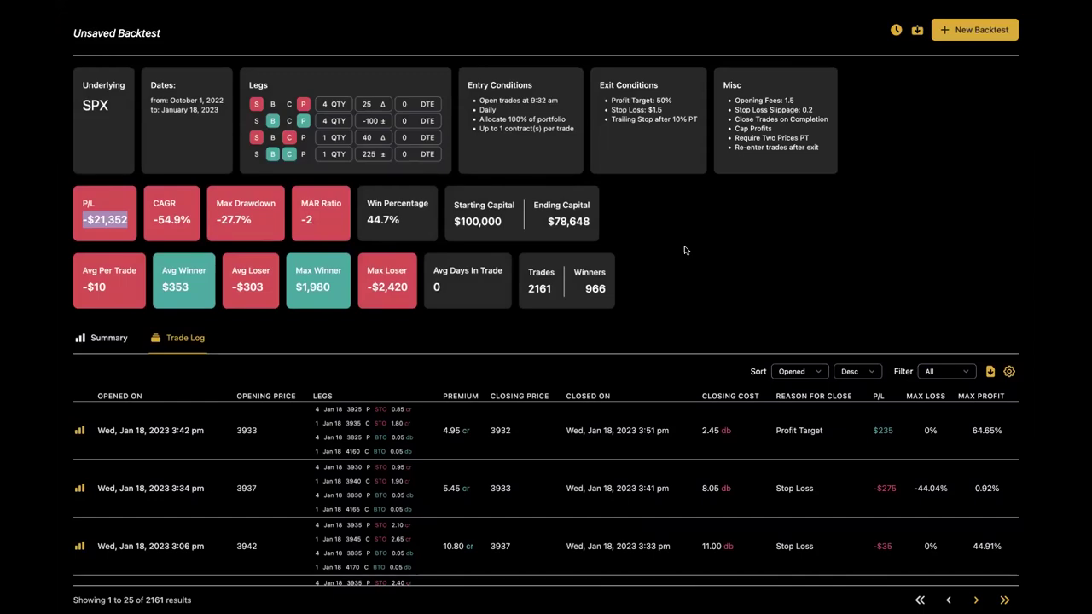
scroll(685, 250, "down", 5)
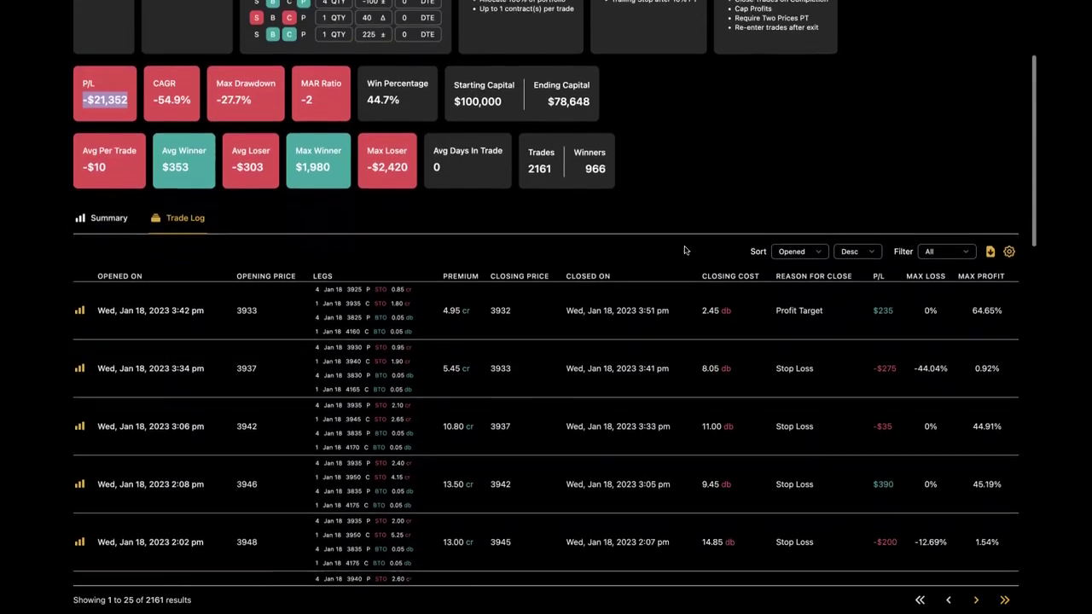
scroll(685, 250, "down", 6)
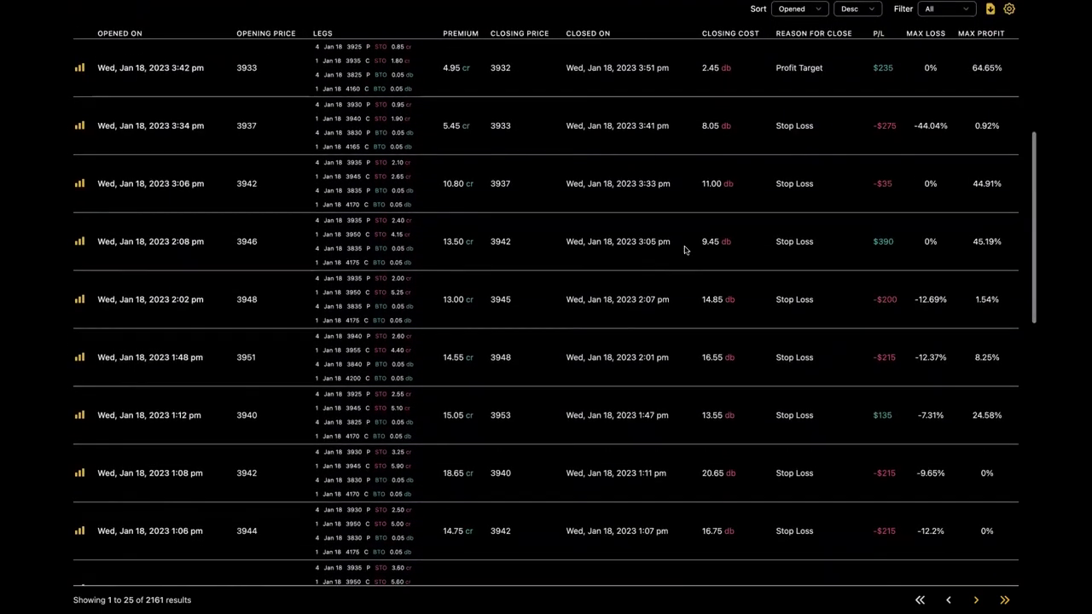
scroll(684, 250, "down", 12)
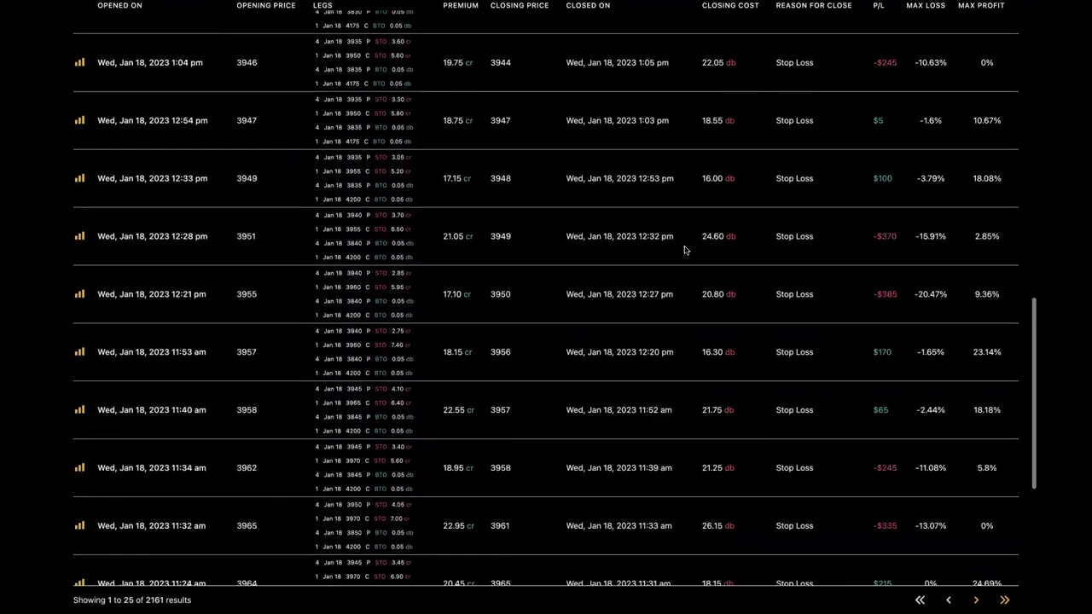
scroll(684, 250, "up", 20)
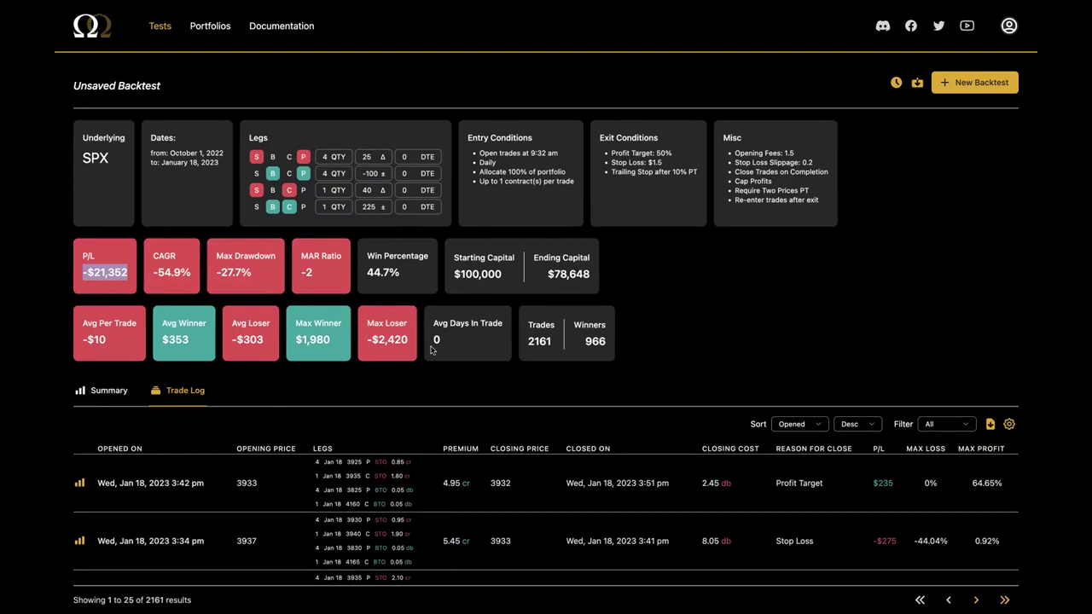
- View the trade replay charts of the Jan 18, 2023 trades opened at 3:34 pm and 3:06 pm, closing each one
scroll(431, 350, "down", 3)
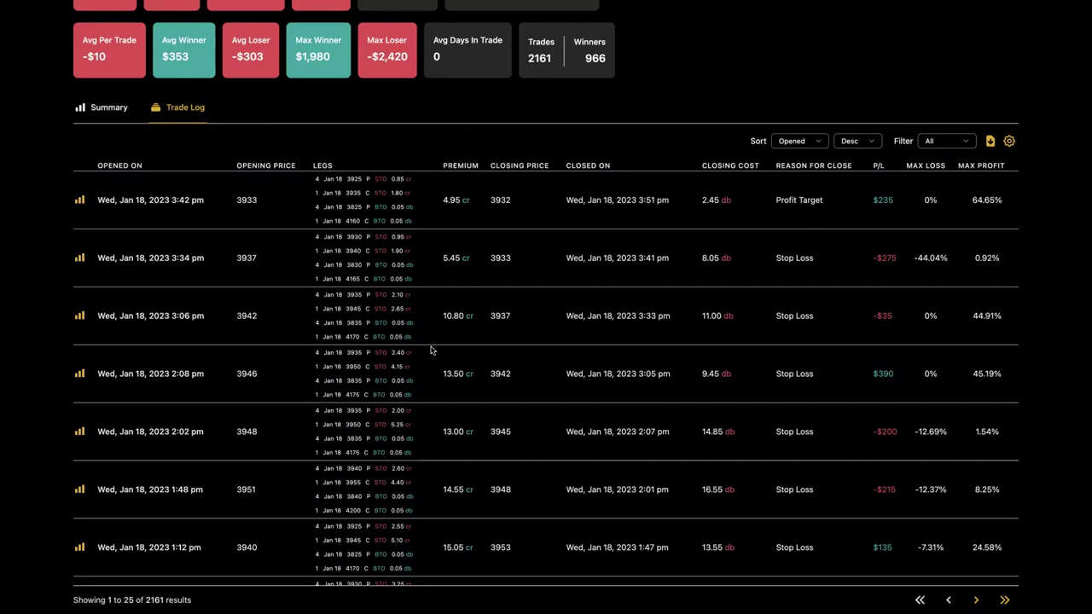
left_click(79, 257)
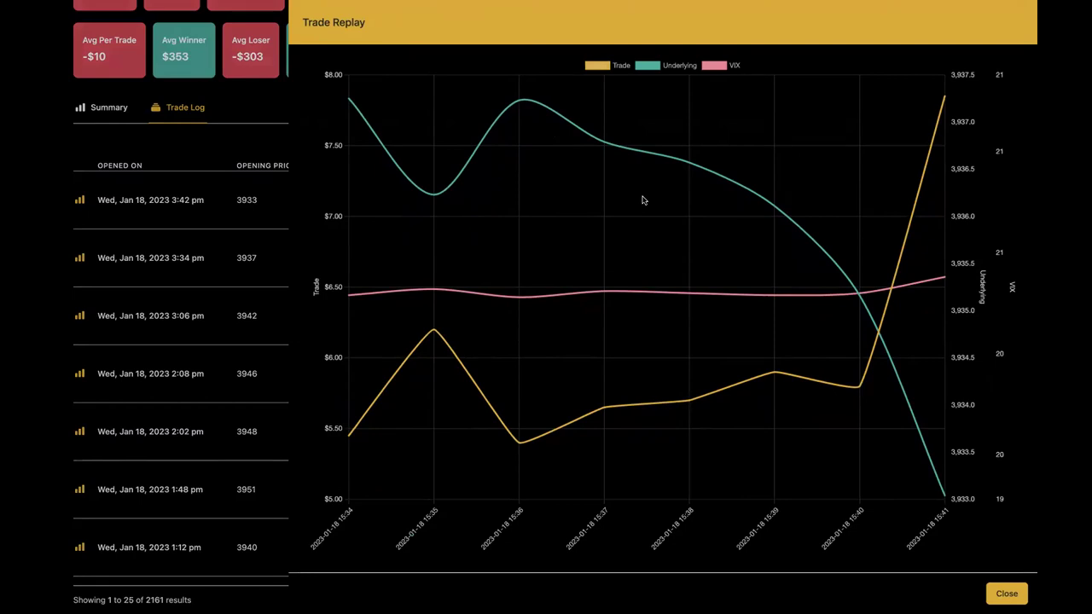
left_click(1008, 595)
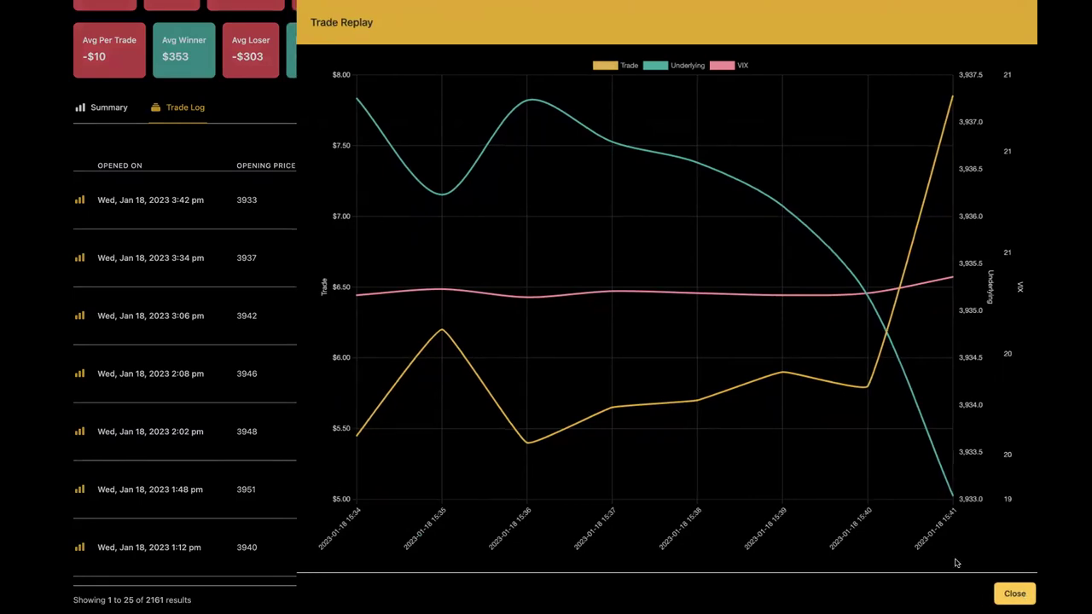
left_click(357, 297)
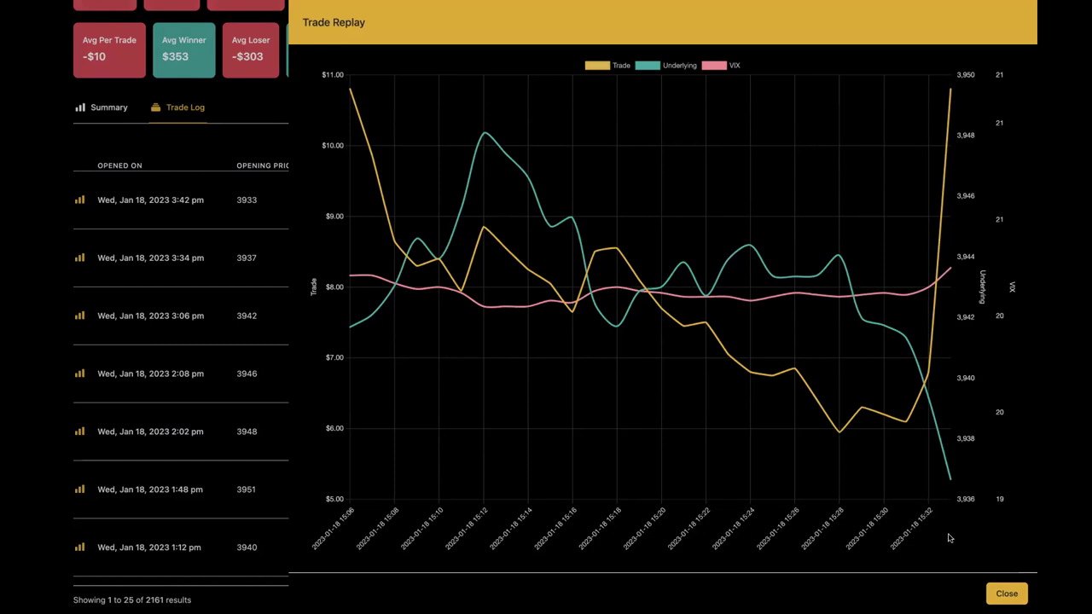
left_click(1007, 595)
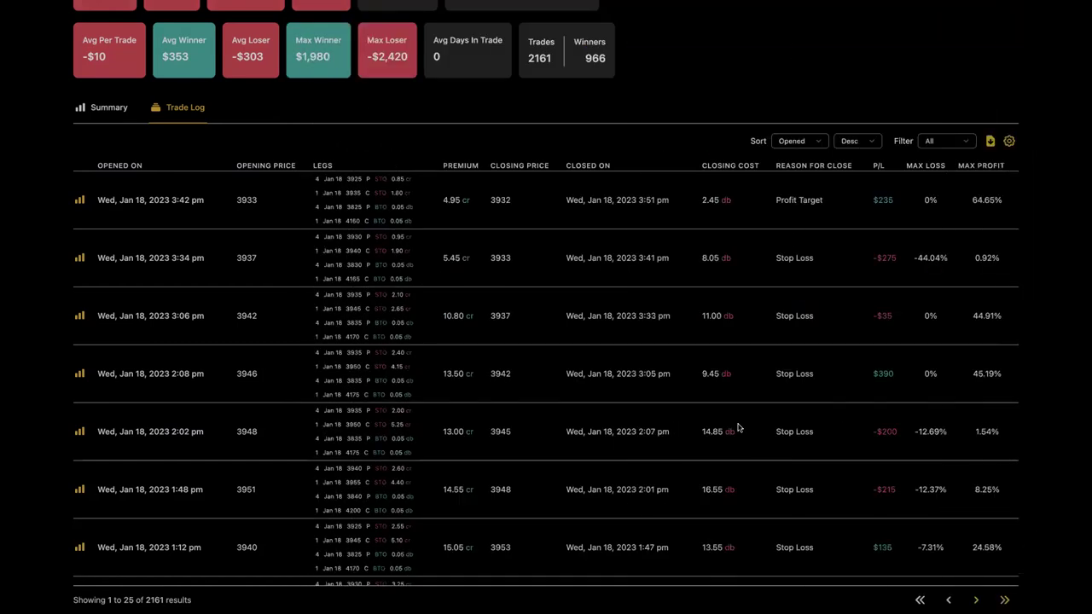
- Highlight the rerun backtest's win percentage and its miscellaneous settings from stop loss slippage to the two required prices
scroll(493, 205, "up", 4)
scroll(493, 206, "down", 1)
left_click_drag(401, 273, 359, 275)
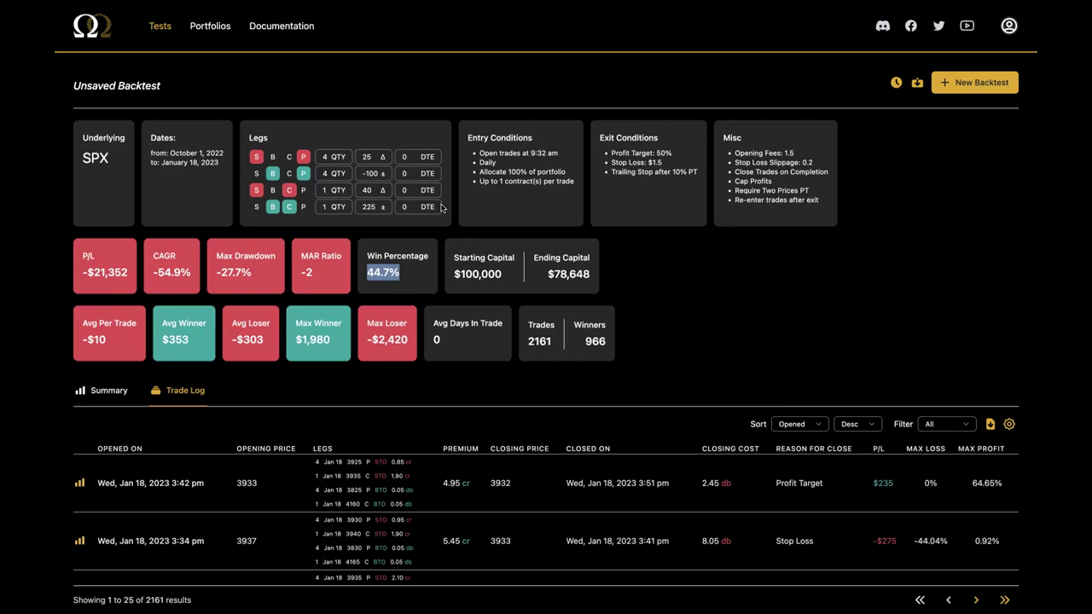
left_click_drag(772, 191, 731, 162)
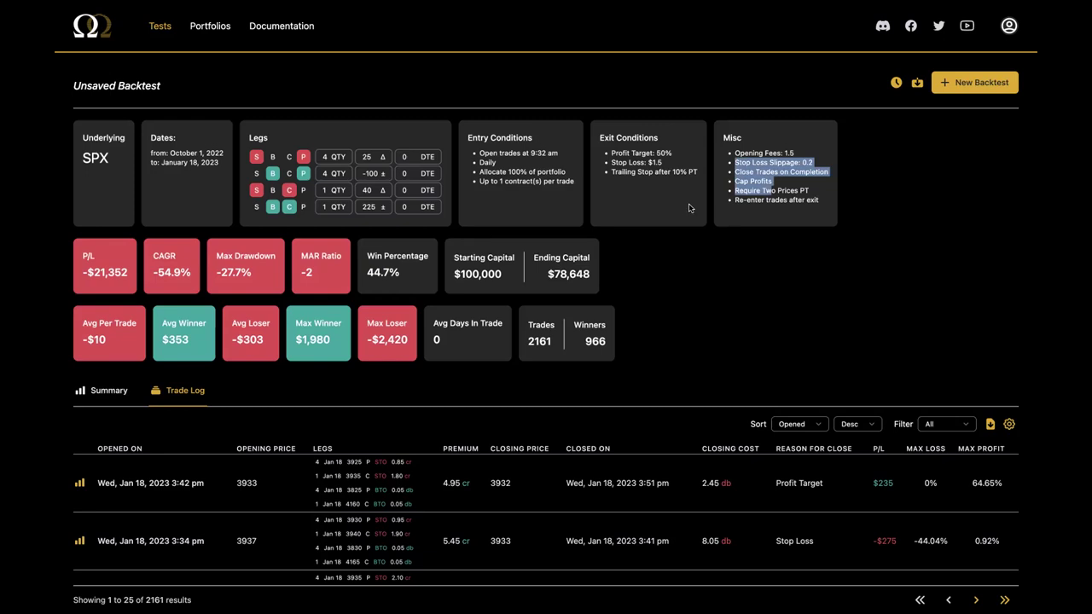